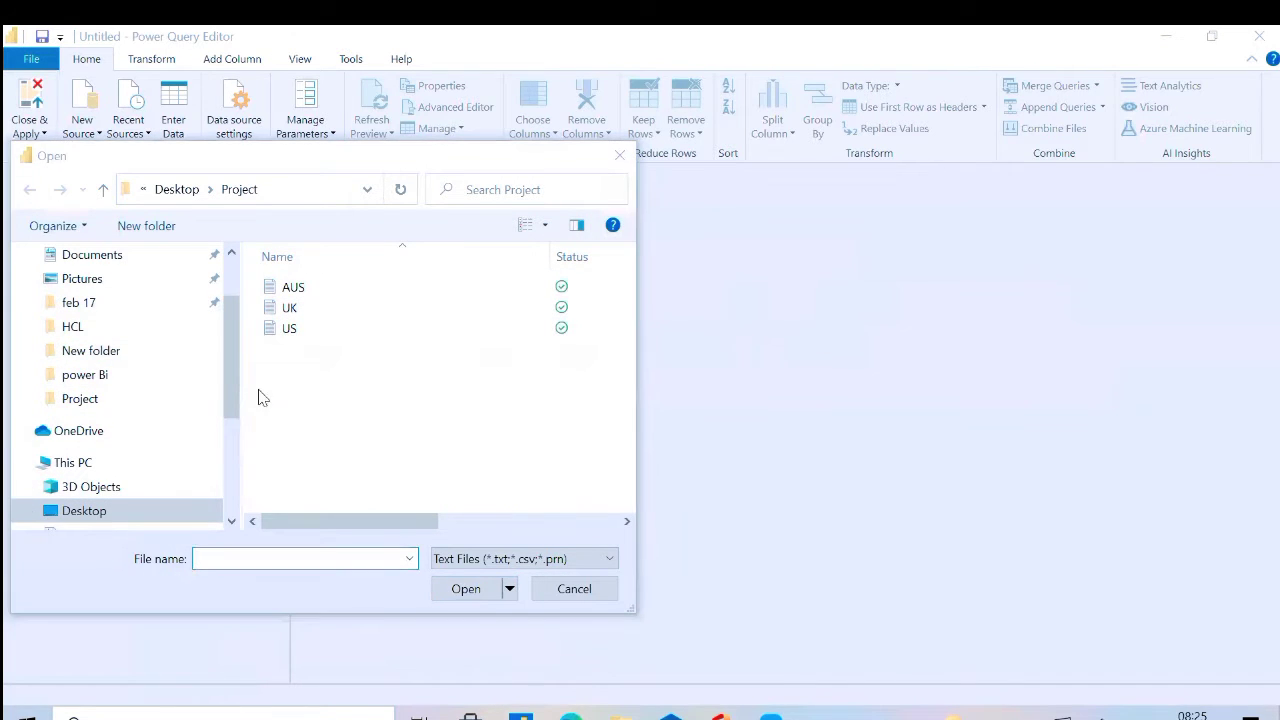
Browse to the power Bi folder in the text file import dialog
left_click(104, 385)
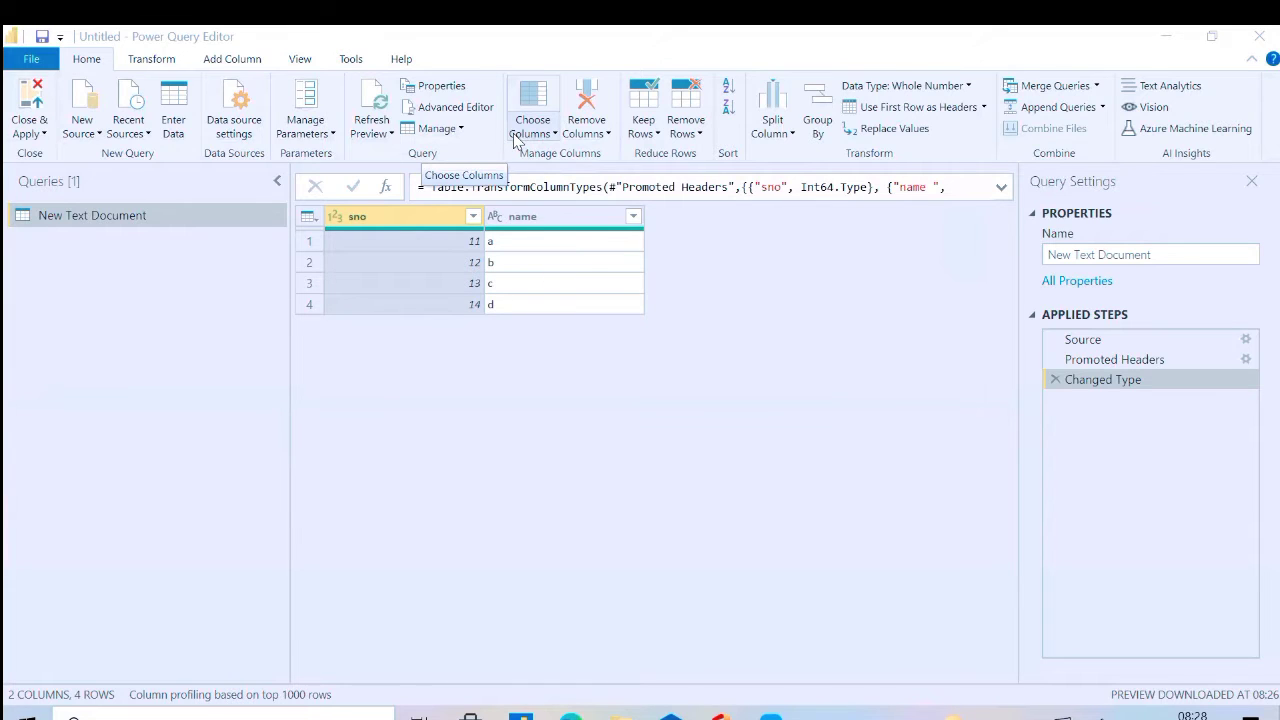
Examine the M code of the New Text Document query in the Advanced Editor, including its final output expression
left_click(466, 110)
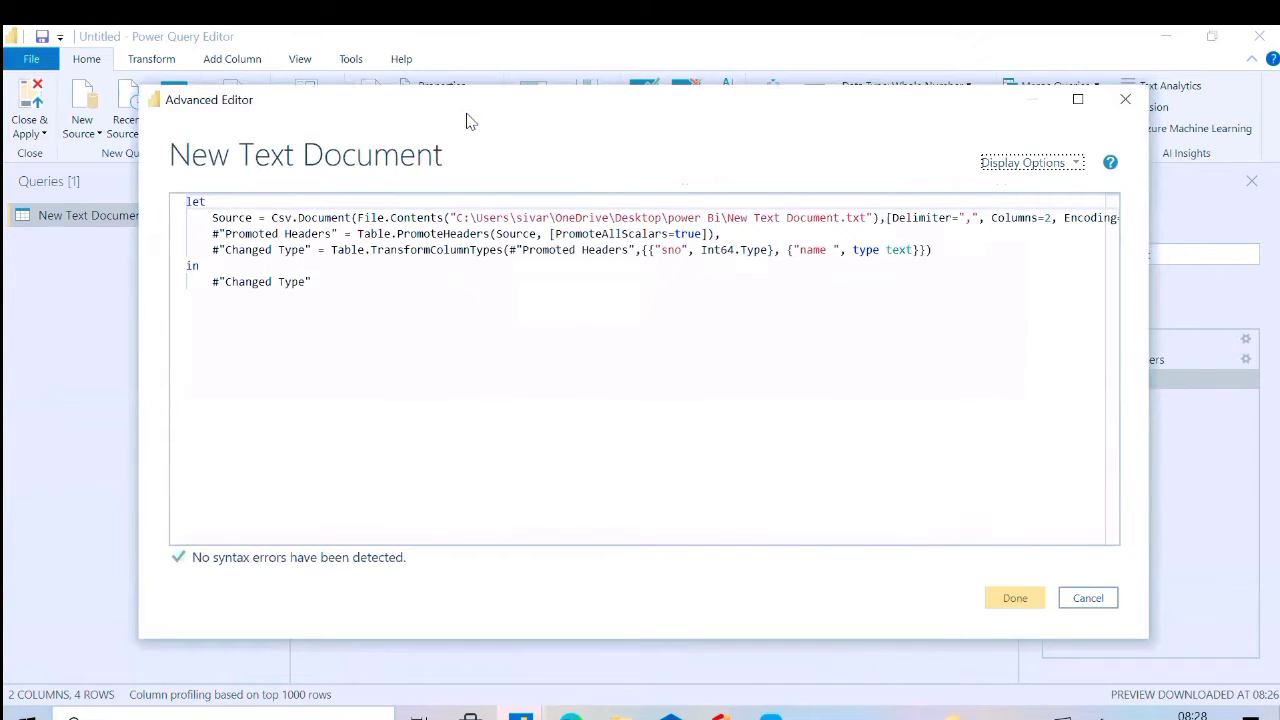
left_click(423, 286)
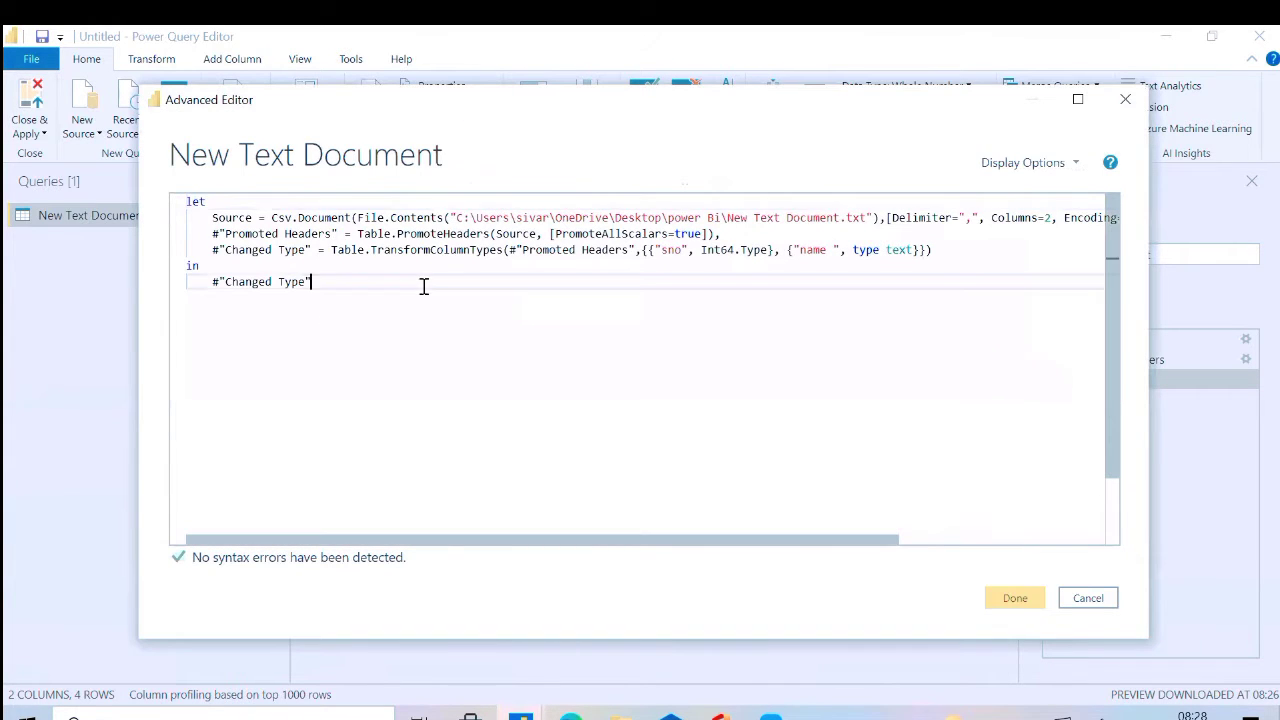
left_click_drag(306, 281, 180, 207)
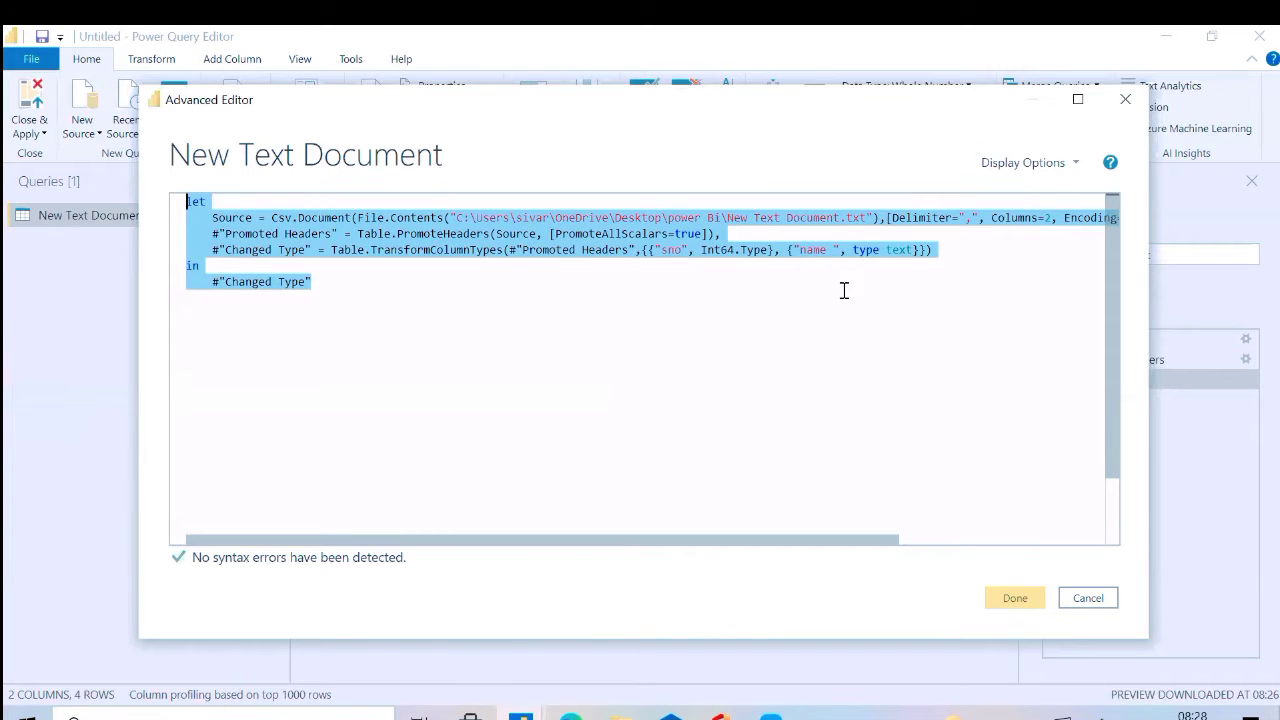
key("alt+Tab")
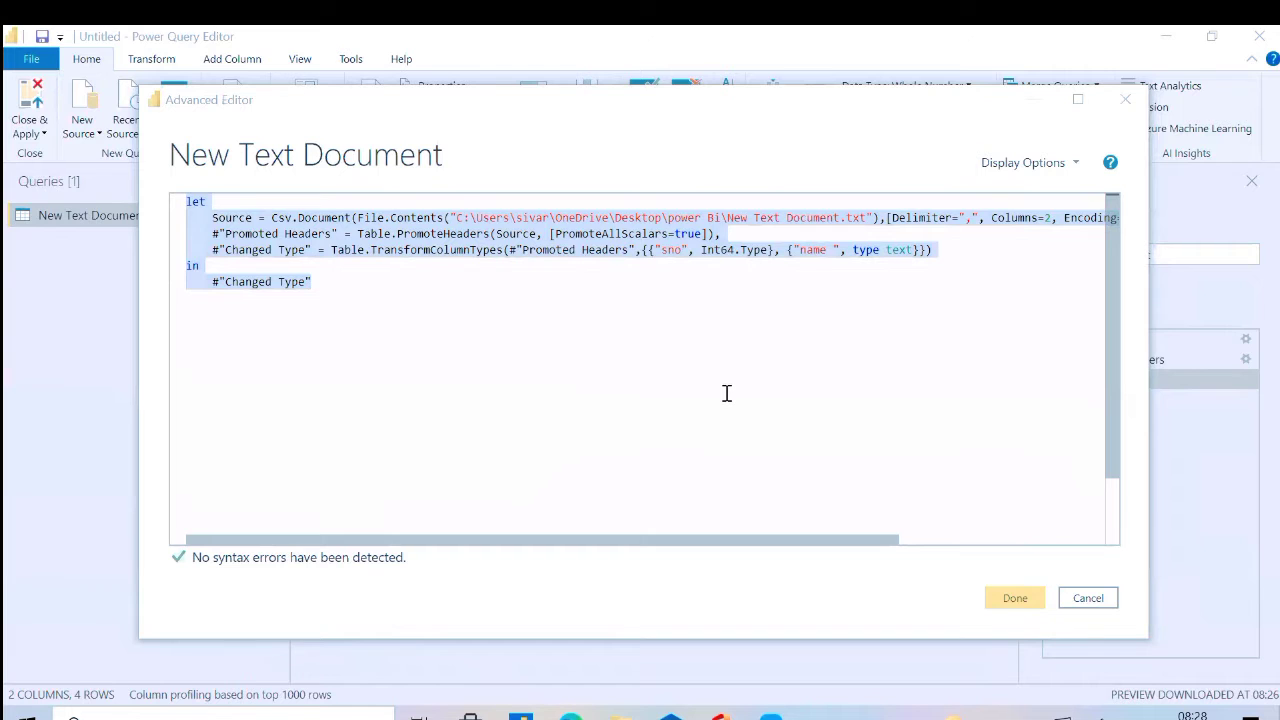
left_click(322, 289)
left_click(176, 290, "shift")
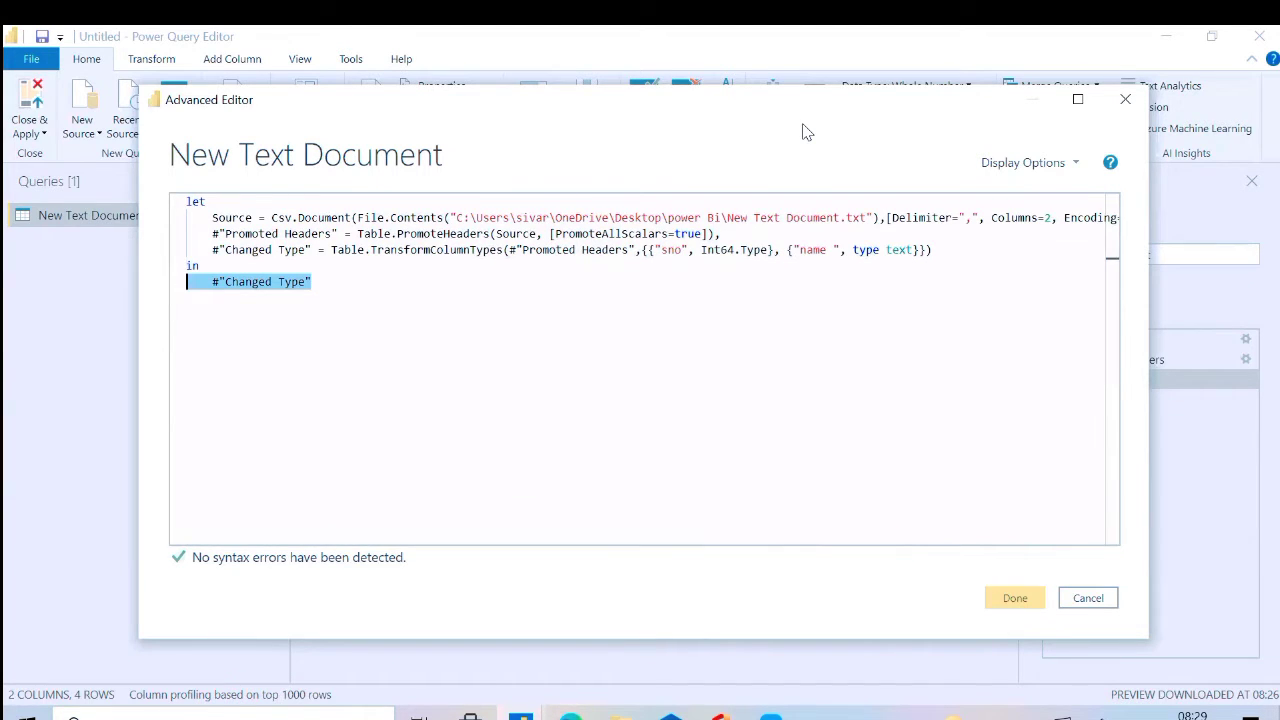
Compare the step definitions in the let block with the "Changed Type" output after in, and close the editor without edits
left_click(944, 262)
left_click_drag(893, 264, 278, 222)
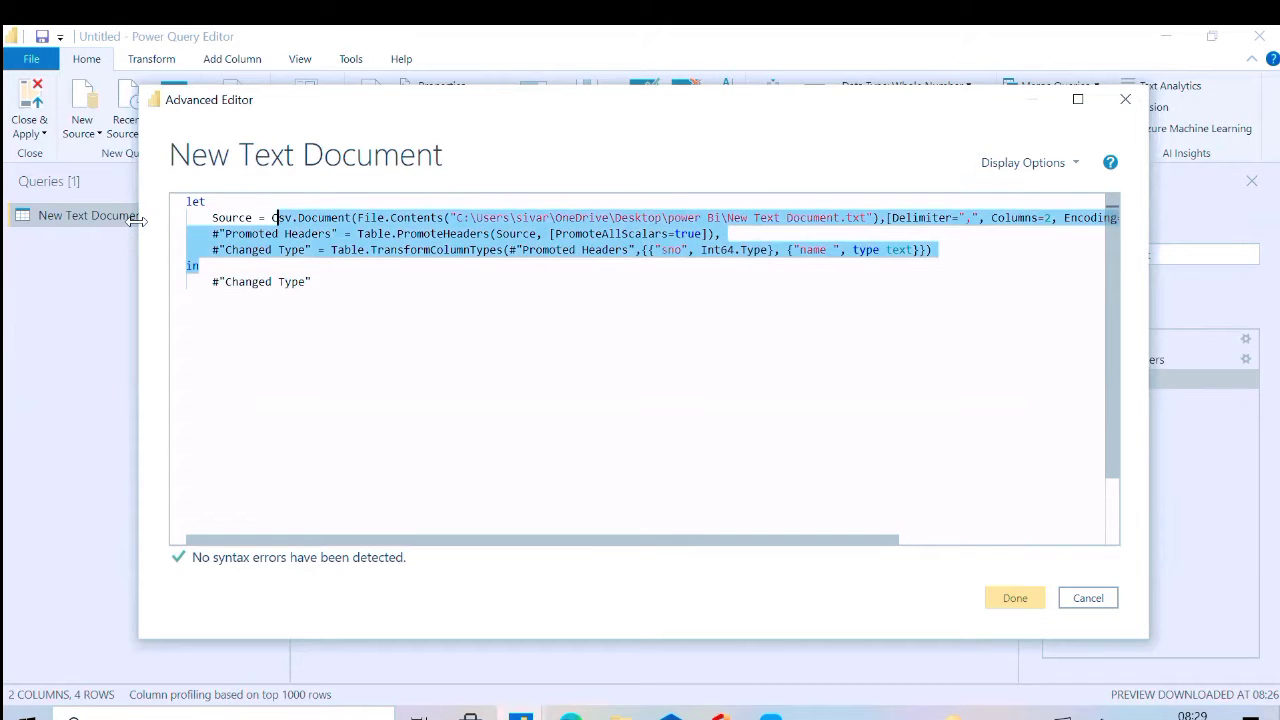
left_click_drag(137, 220, 137, 220)
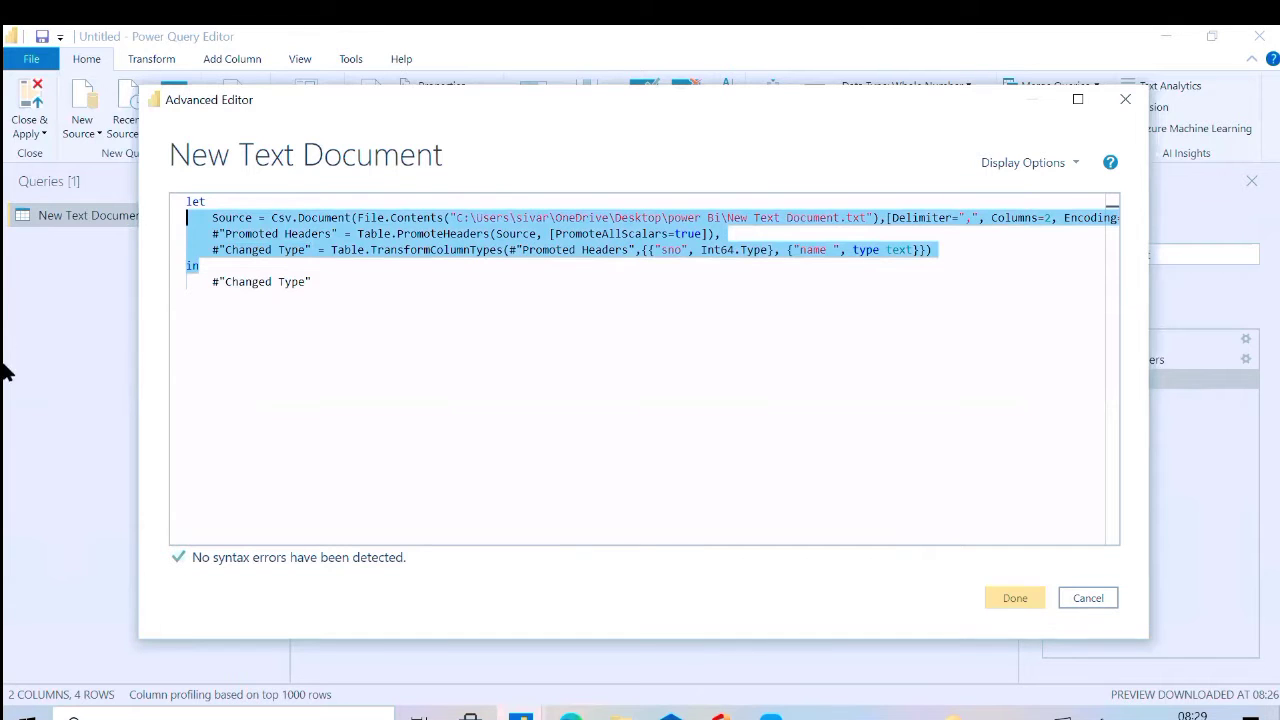
left_click(316, 288)
left_click_drag(309, 249, 205, 249)
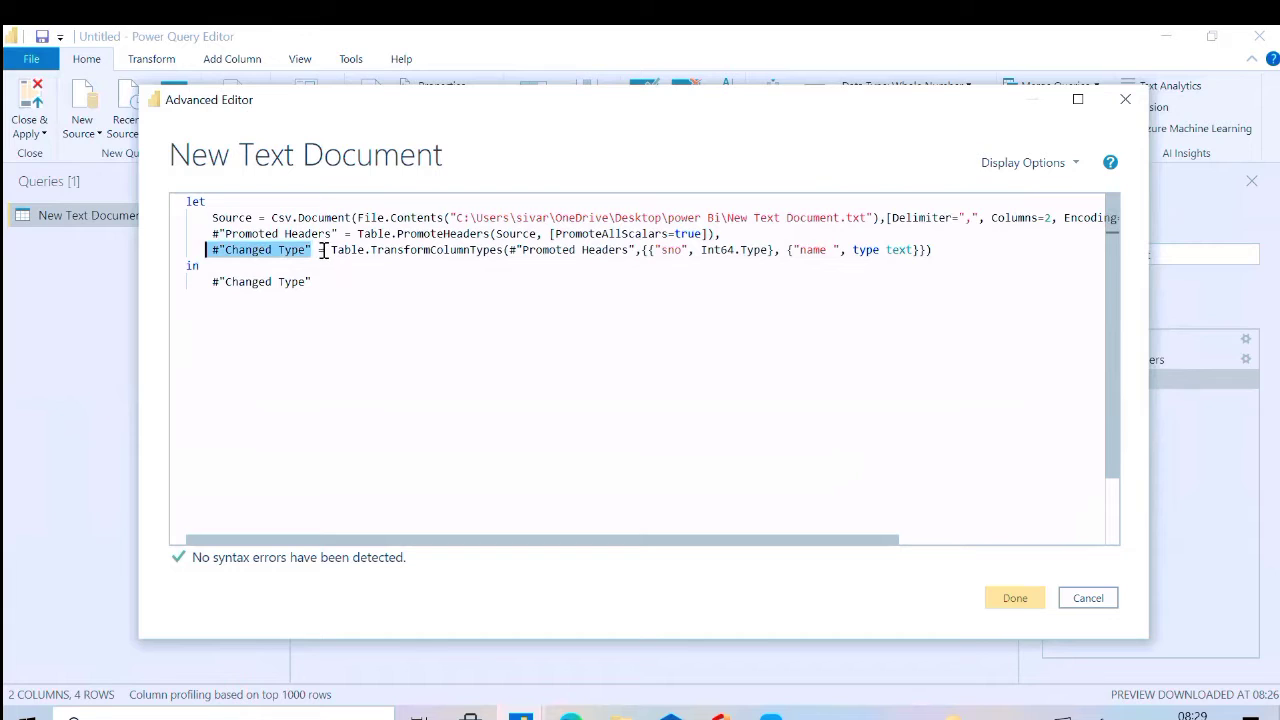
left_click_drag(325, 249, 200, 250)
left_click_drag(326, 281, 188, 283)
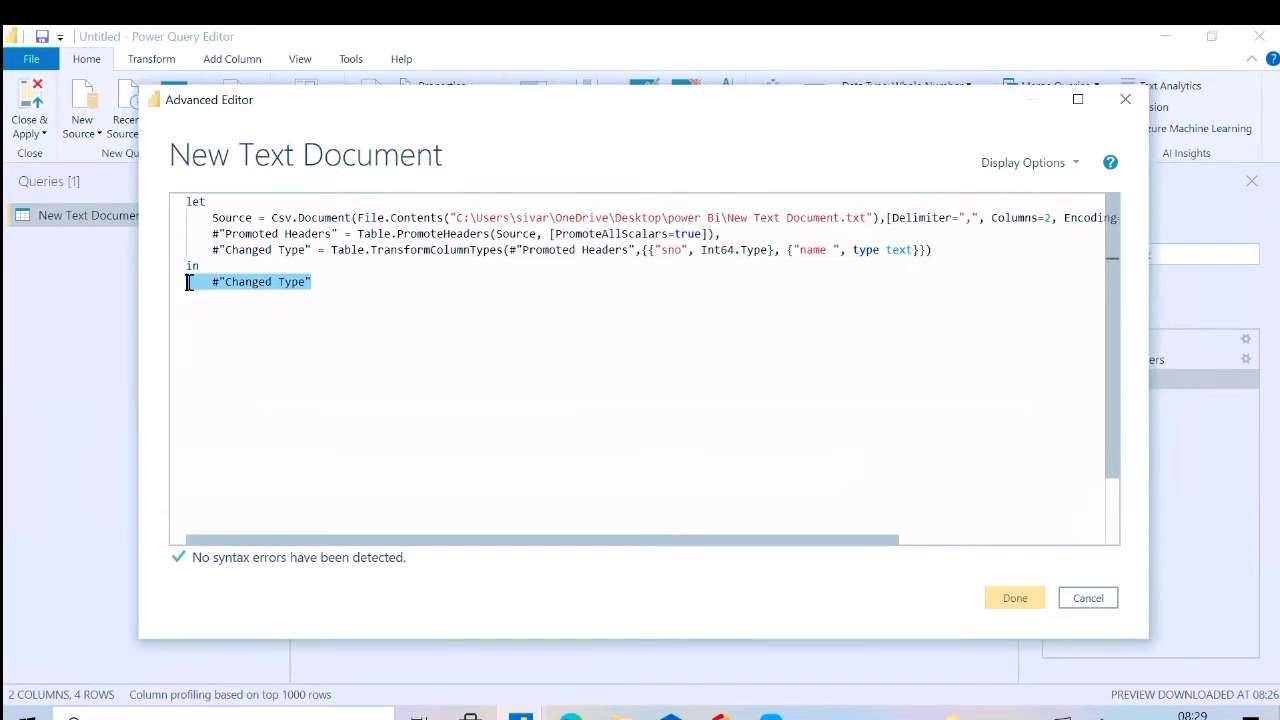
left_click(1125, 100)
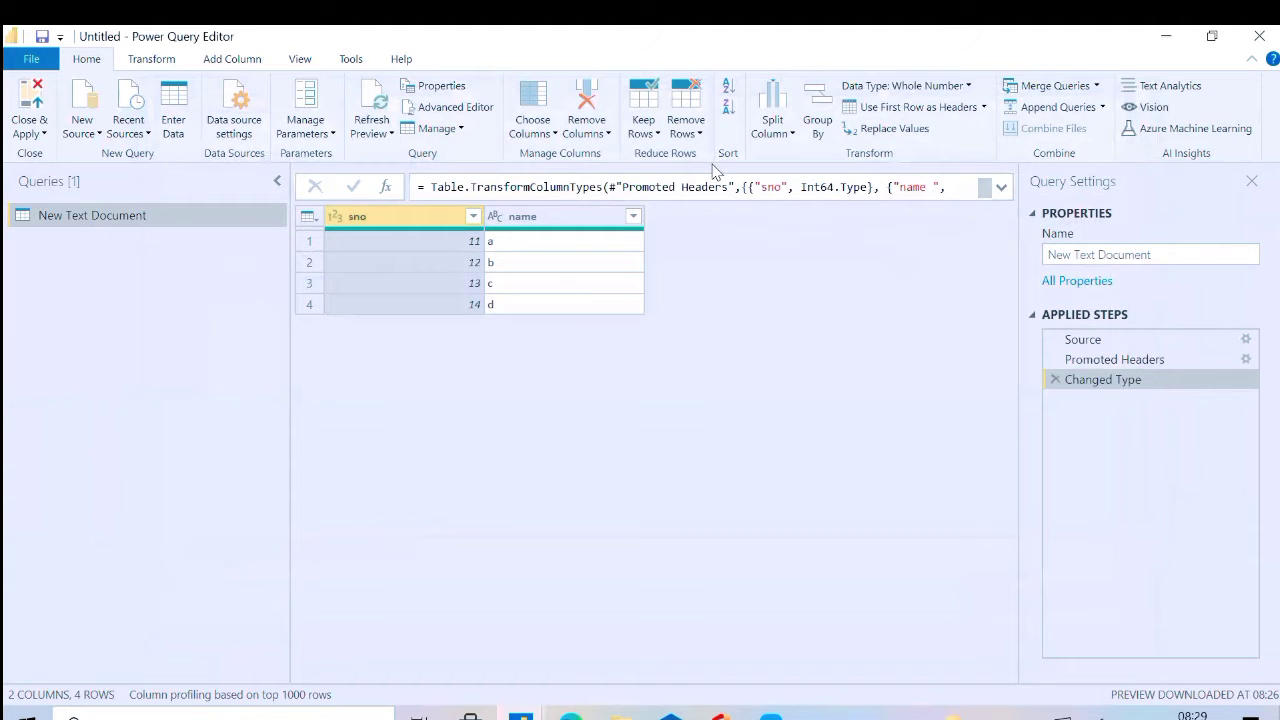
Remove the top 1 row from the New Text Document table
left_click(697, 141)
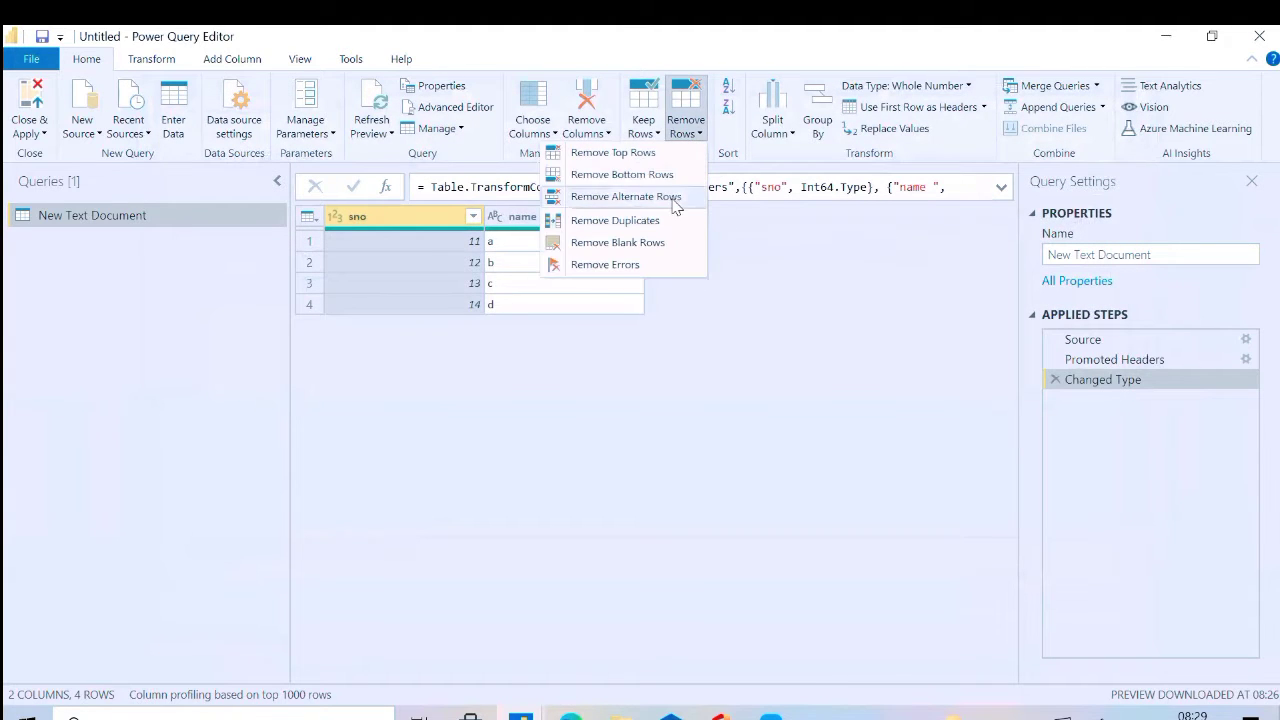
left_click(647, 148)
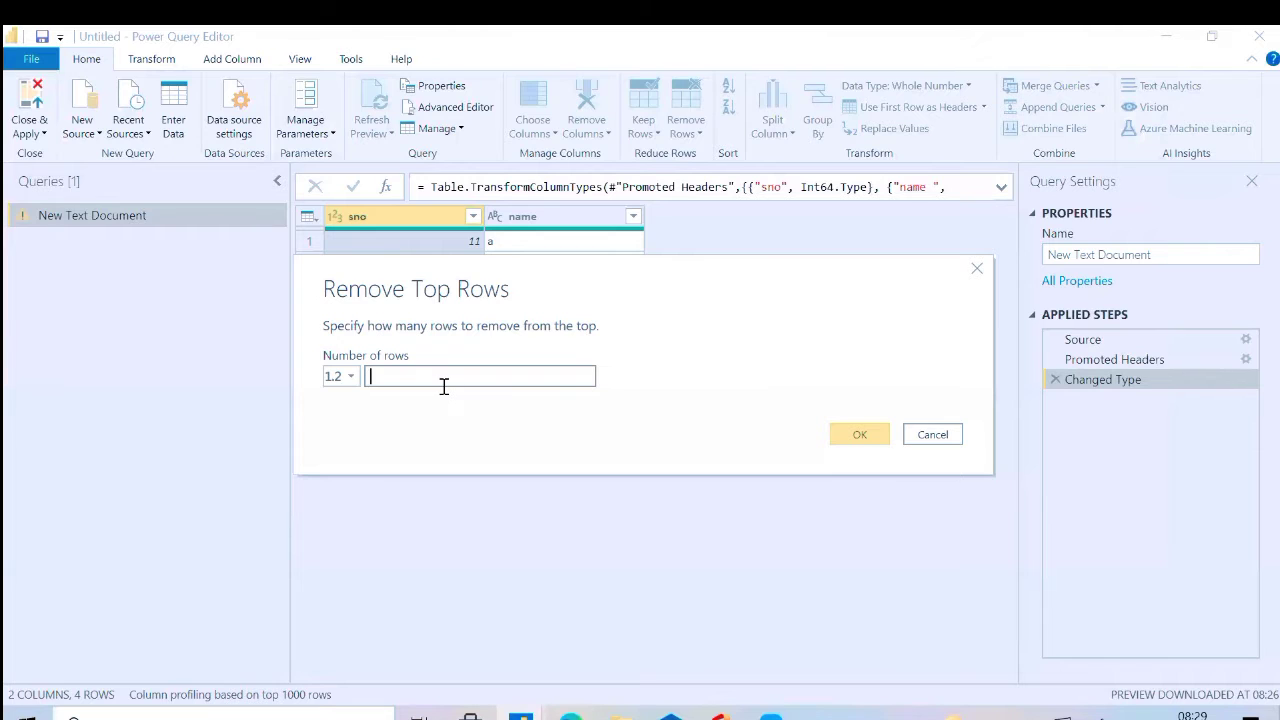
type("1")
left_click(862, 434)
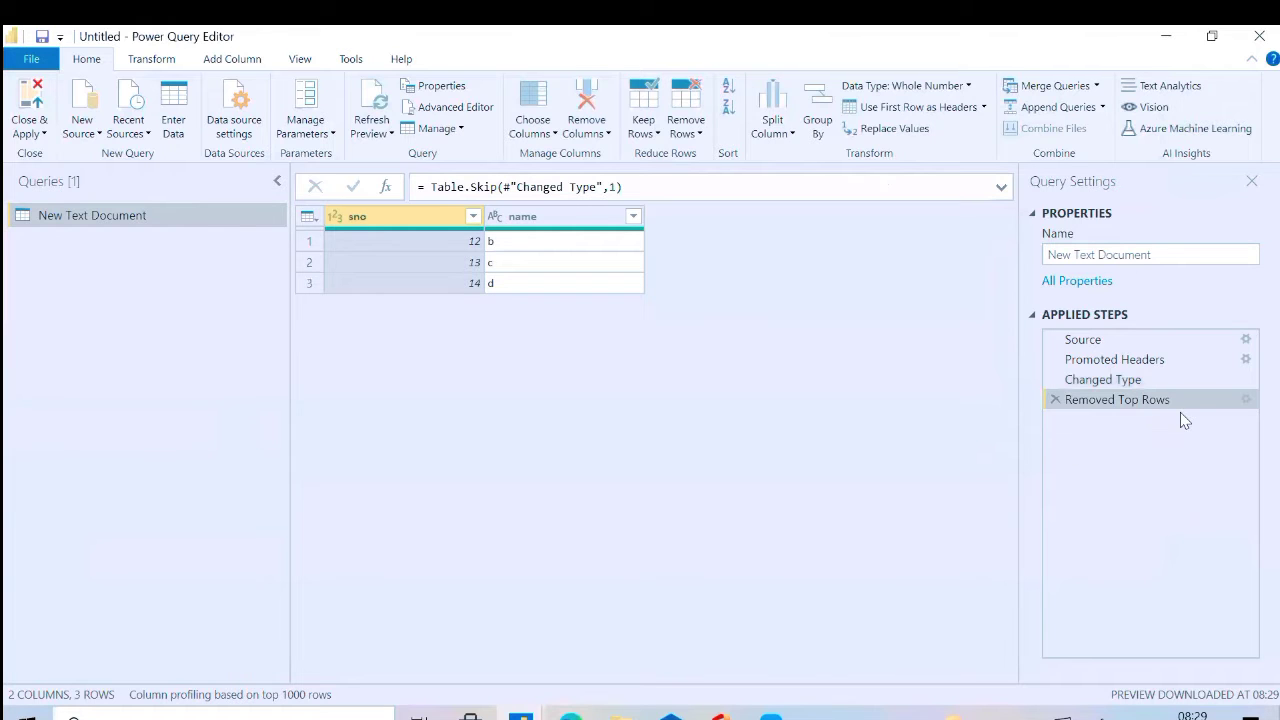
Reopen the query's M code and compare the "Removed Top Rows" definition with the output expression after in
left_click(443, 107)
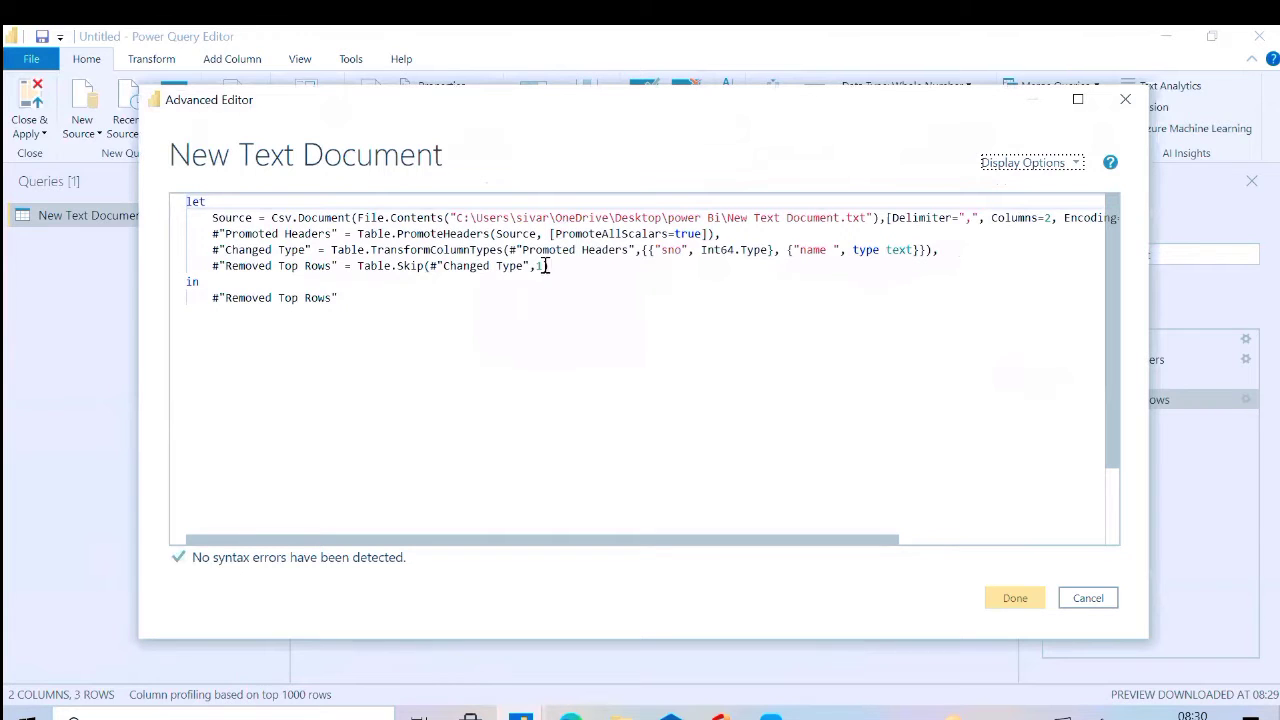
left_click_drag(194, 264, 338, 267)
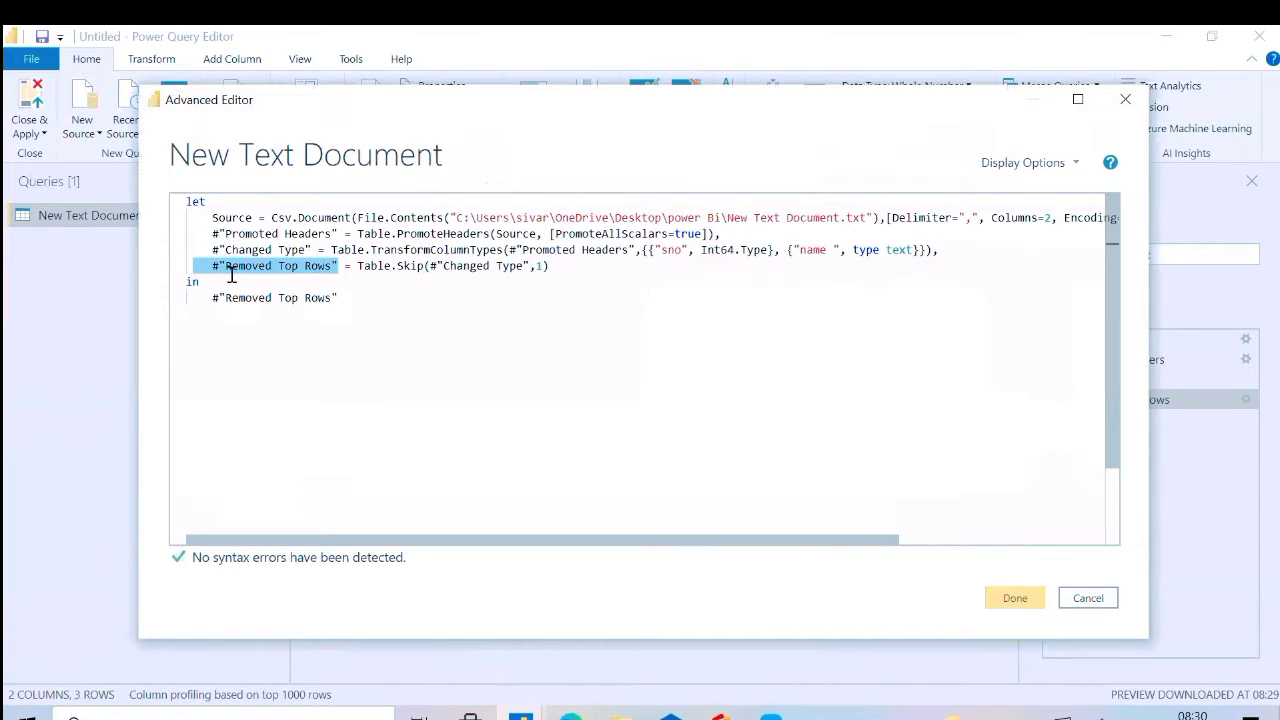
left_click_drag(212, 297, 339, 297)
left_click(651, 175)
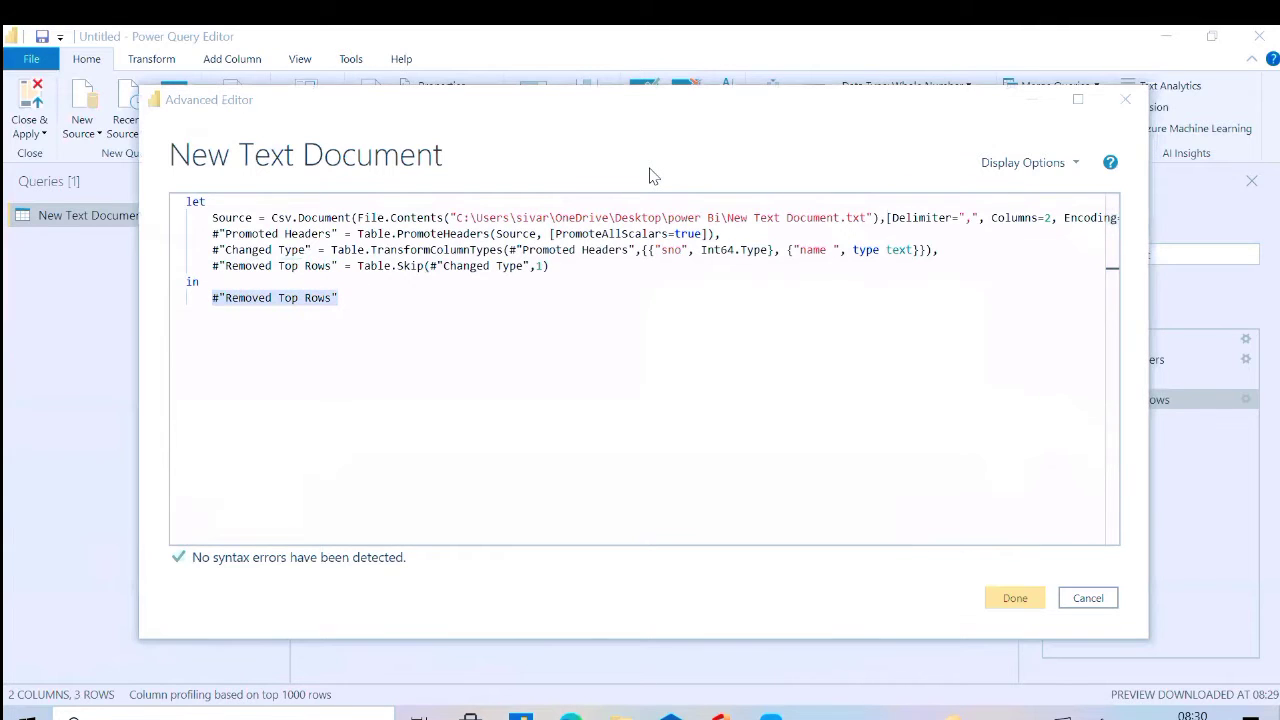
left_click(210, 301)
left_click_drag(198, 298, 376, 295)
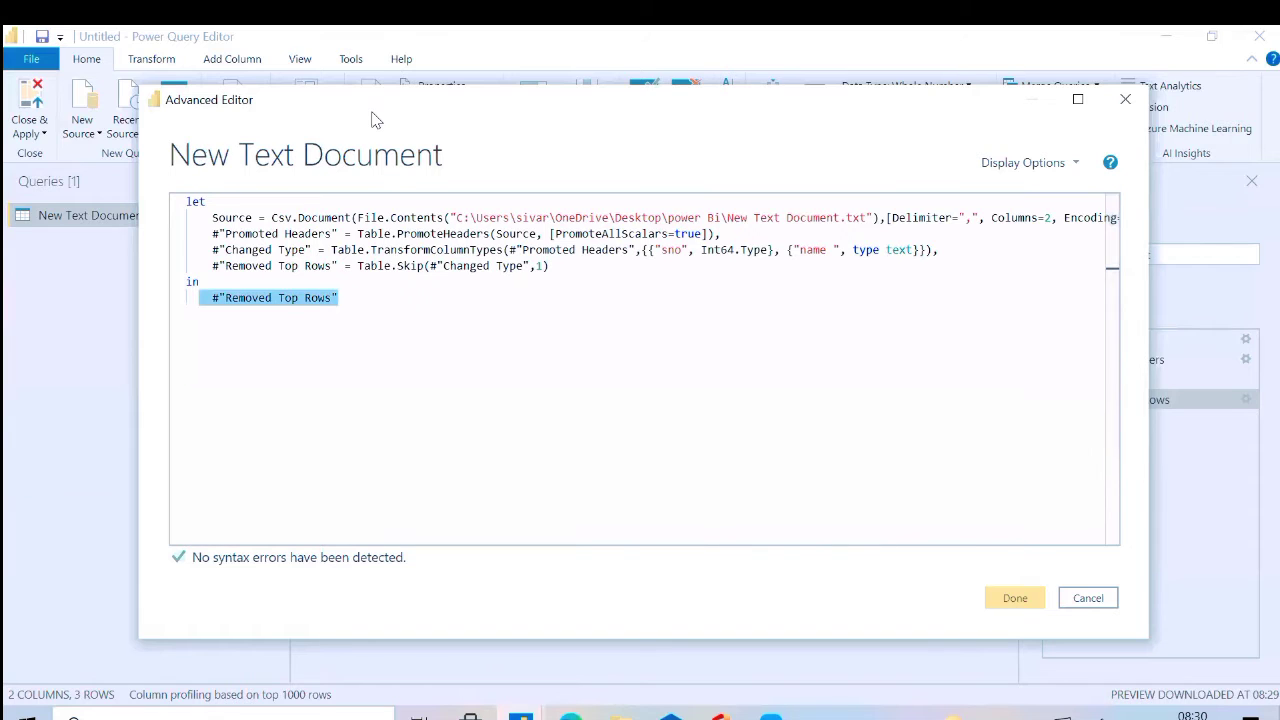
left_click_drag(371, 120, 231, 128)
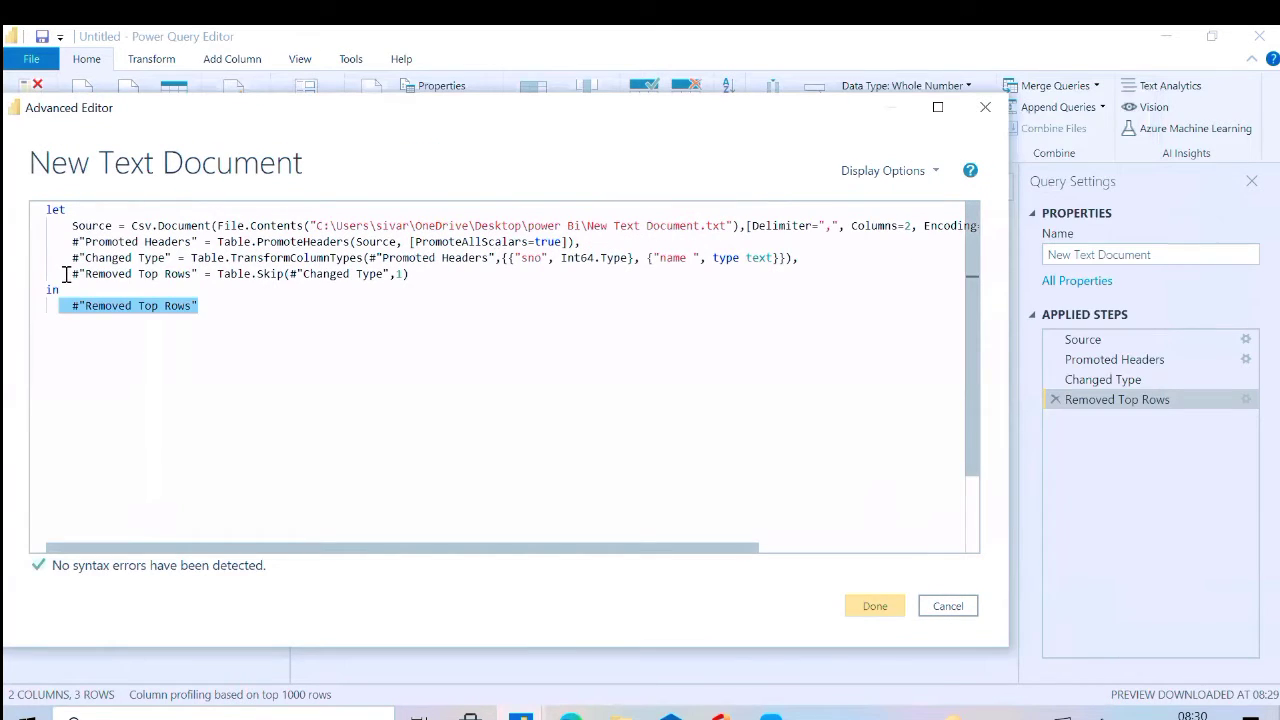
Examine the "Removed Top Rows" line part by part: step name, Table.Skip function, "Changed Type" reference and row count
left_click_drag(66, 274, 205, 274)
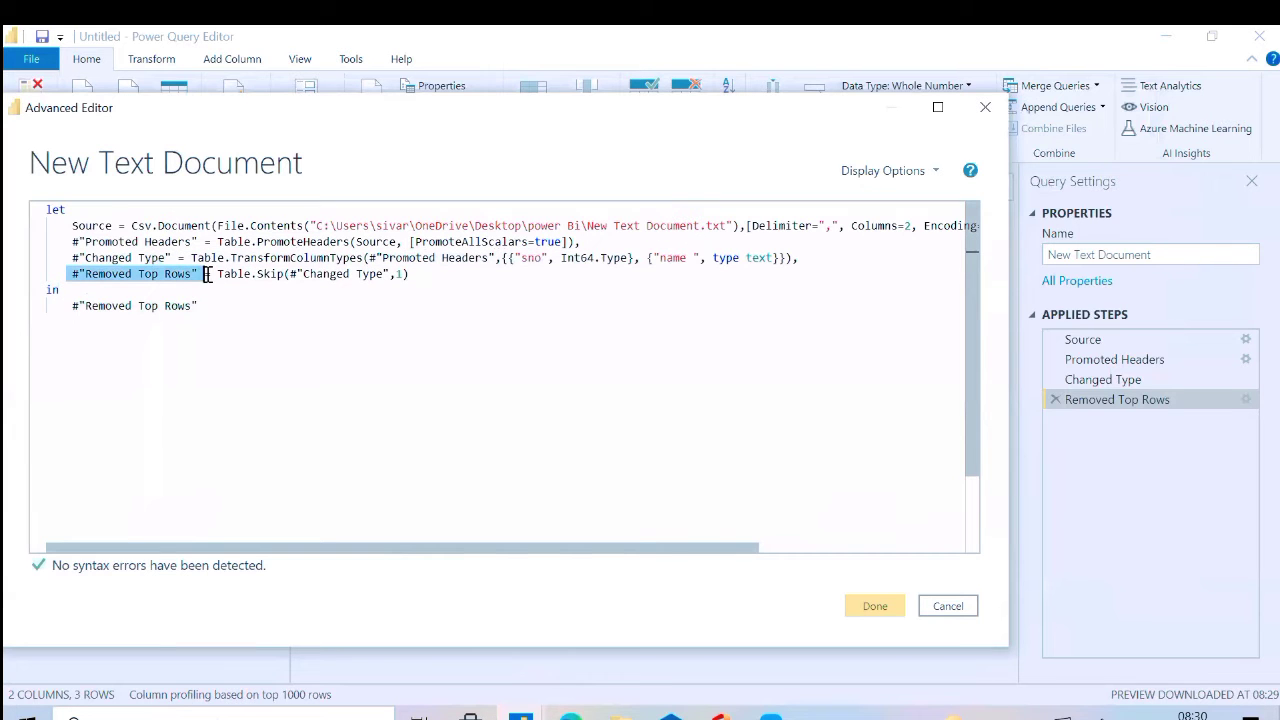
left_click(60, 278)
left_click_drag(60, 276, 197, 274)
left_click_drag(218, 274, 284, 275)
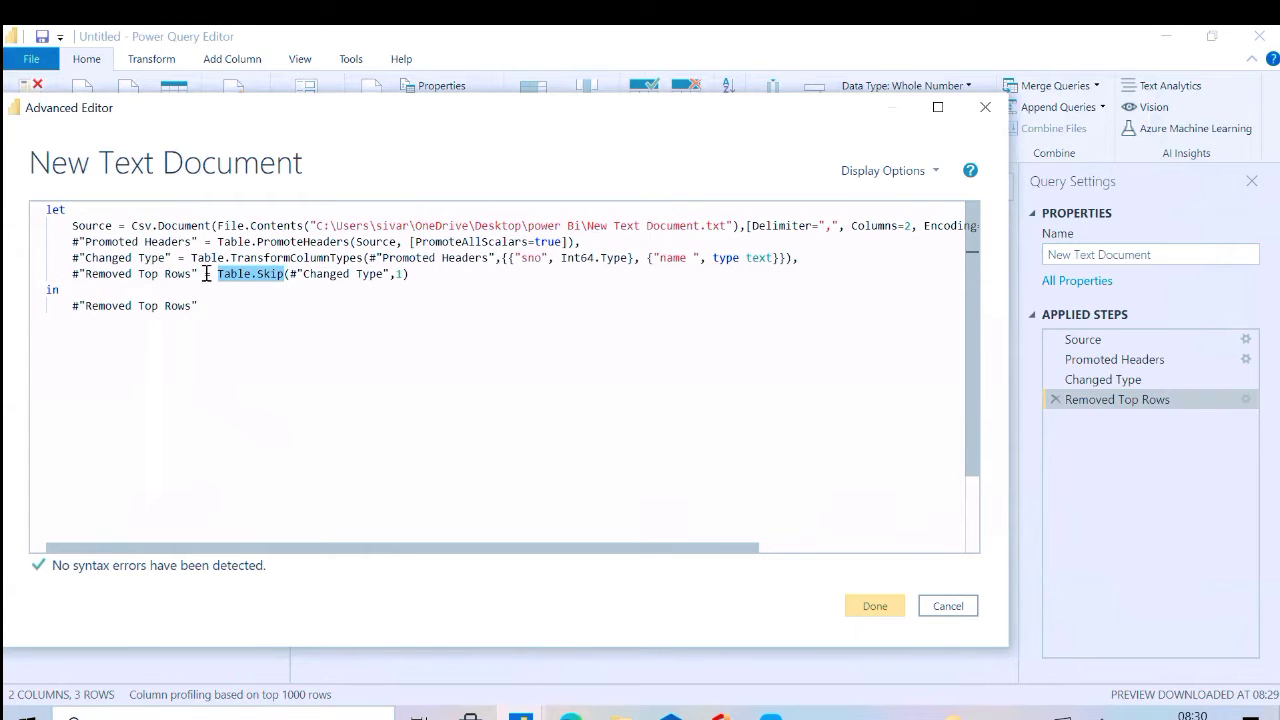
left_click_drag(210, 274, 390, 273)
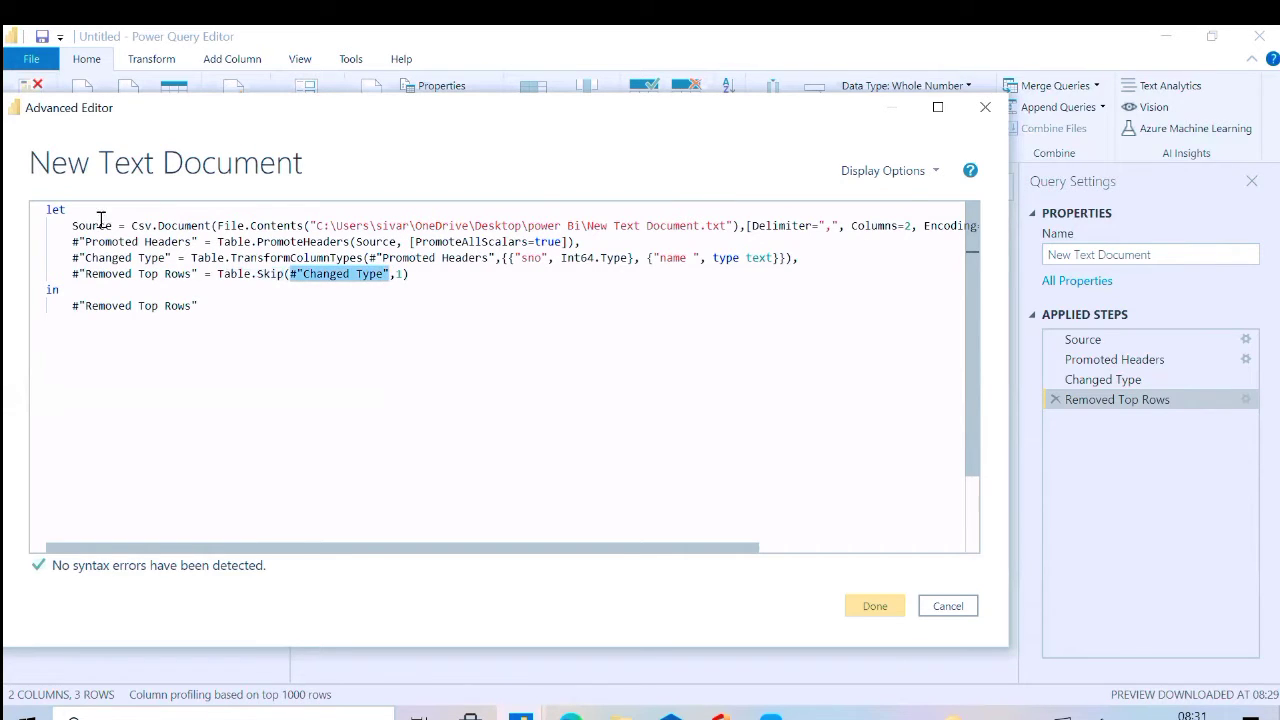
left_click(66, 257)
left_click_drag(66, 257, 171, 258)
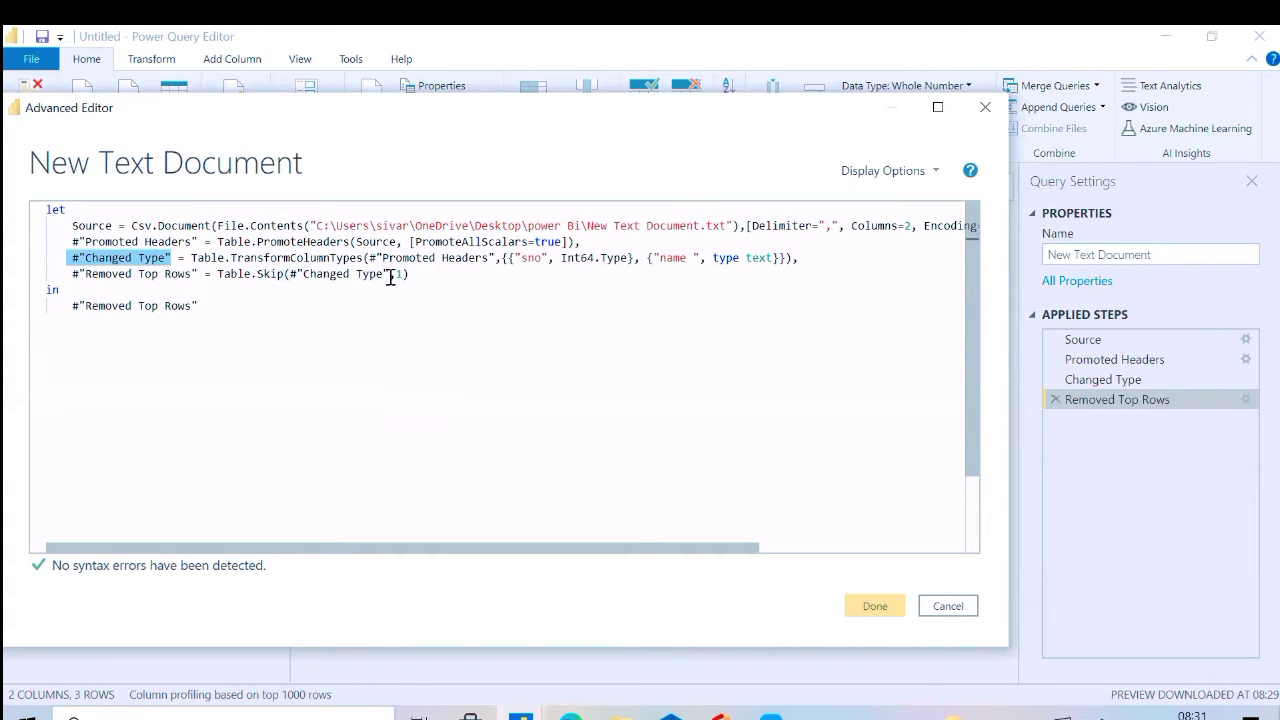
left_click_drag(391, 276, 402, 278)
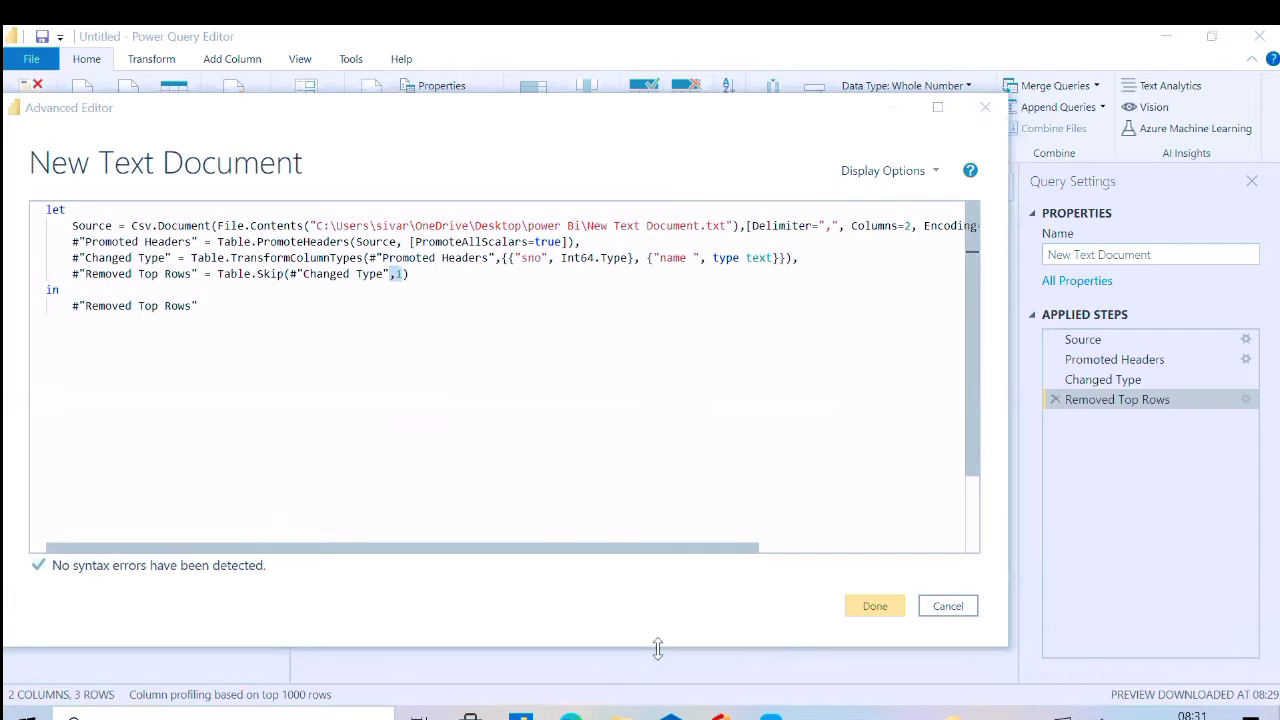
left_click(68, 272)
left_click_drag(68, 272, 174, 284)
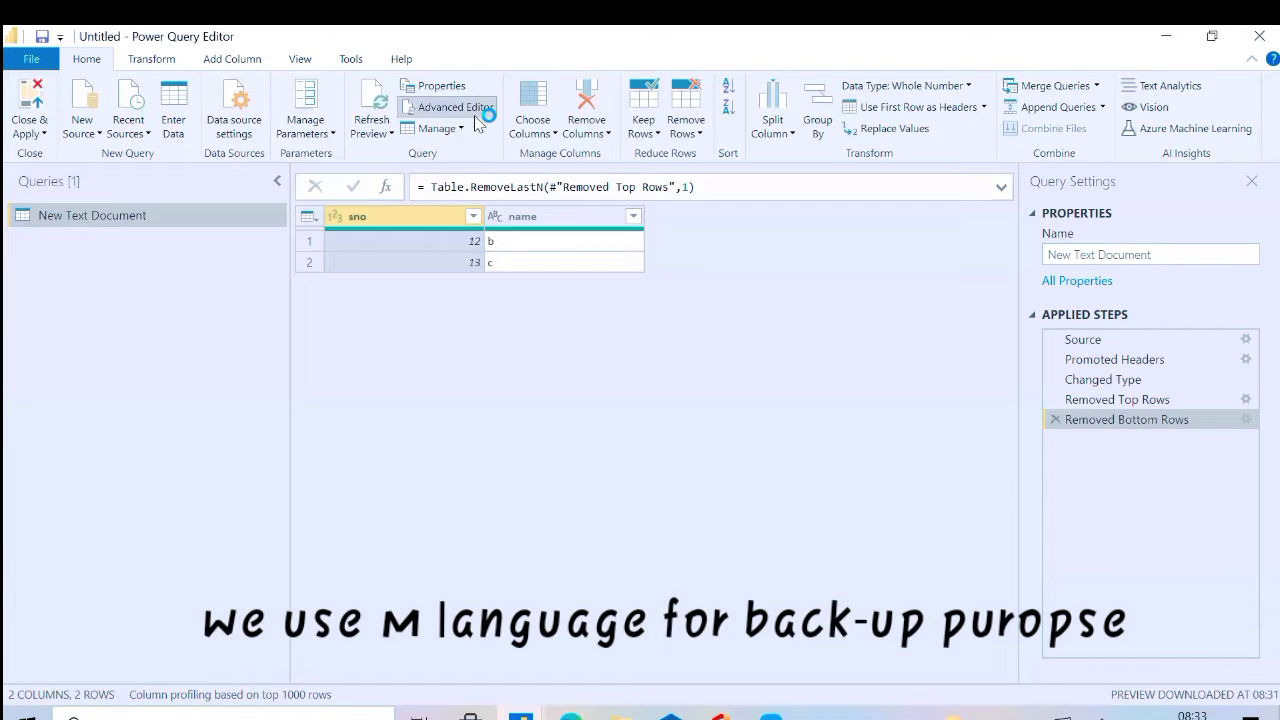
Copy the entire M code of the New Text Document query from the Advanced Editor and close it unchanged
left_click(480, 114)
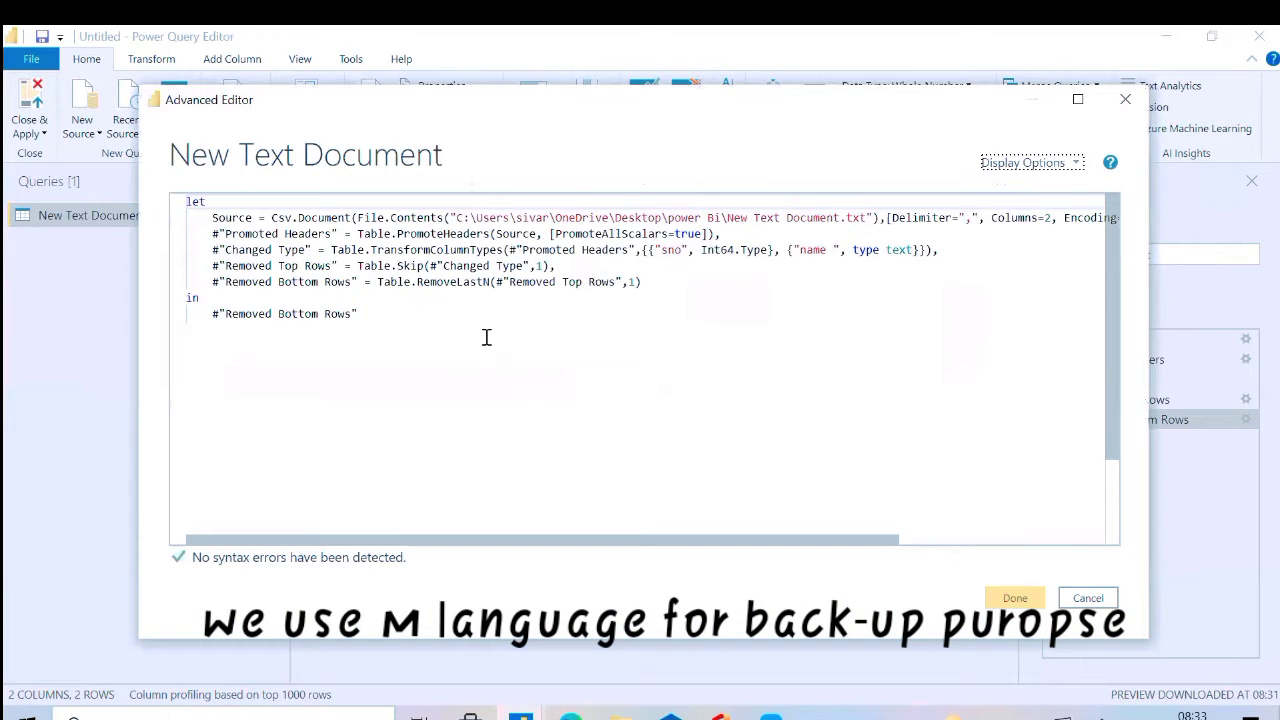
left_click(397, 314)
key("ctrl+a")
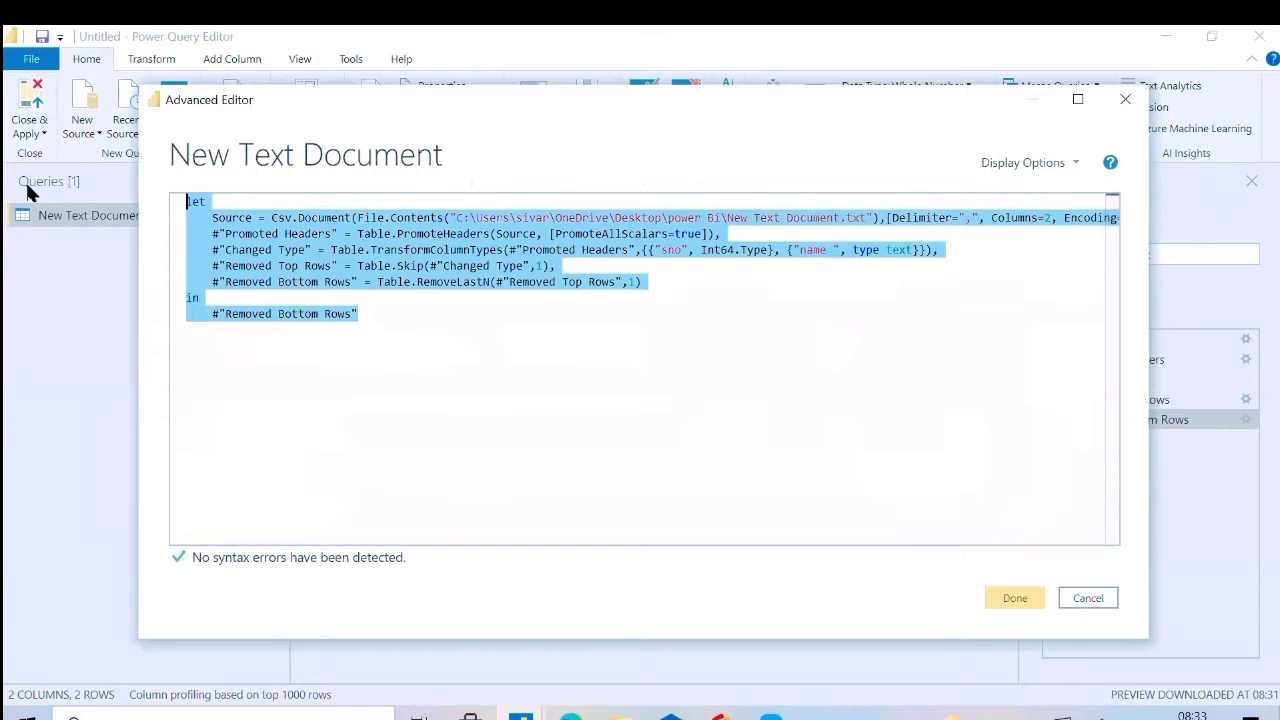
left_click(1074, 602)
Add a new blank query to the query list
right_click(31, 310)
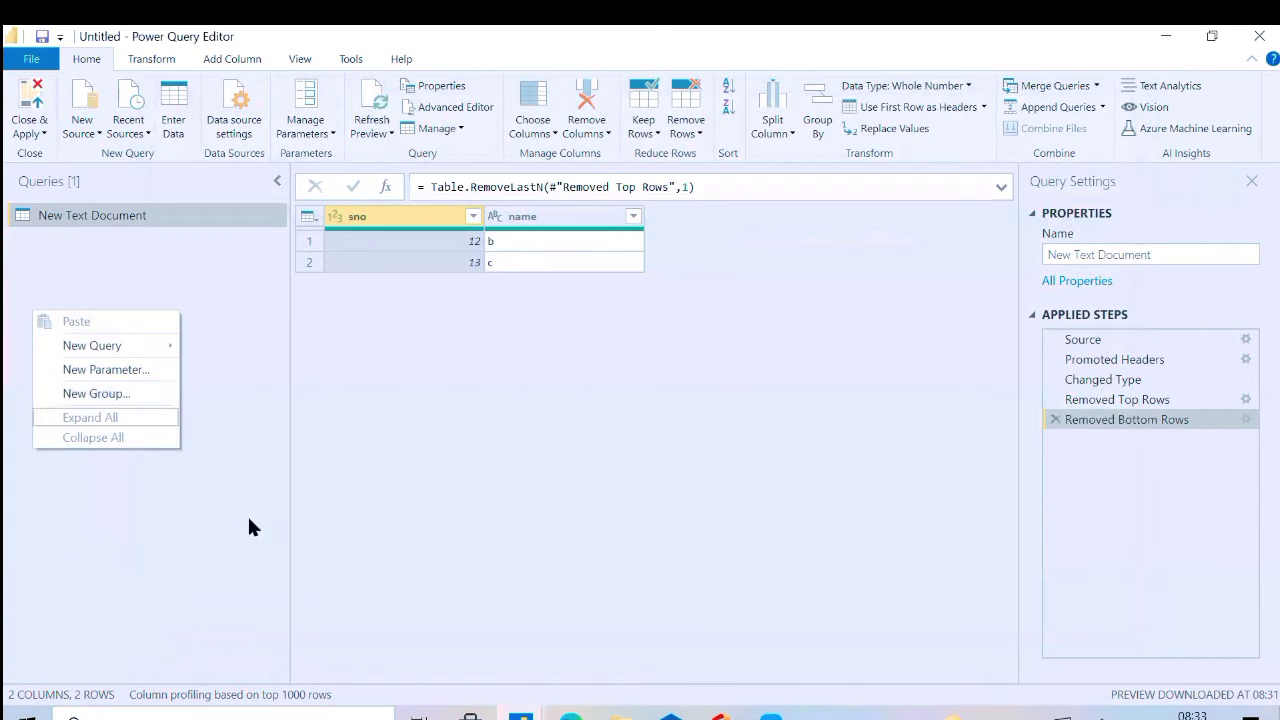
mouse_move(91, 346)
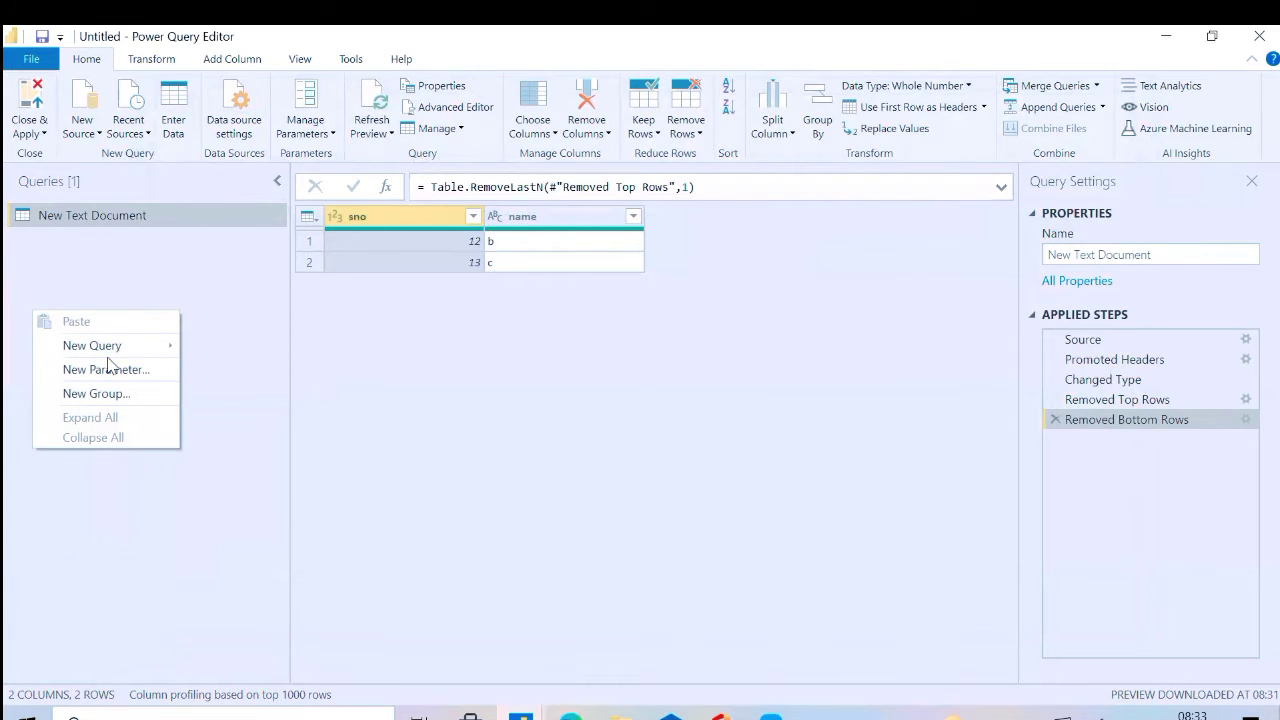
mouse_move(118, 349)
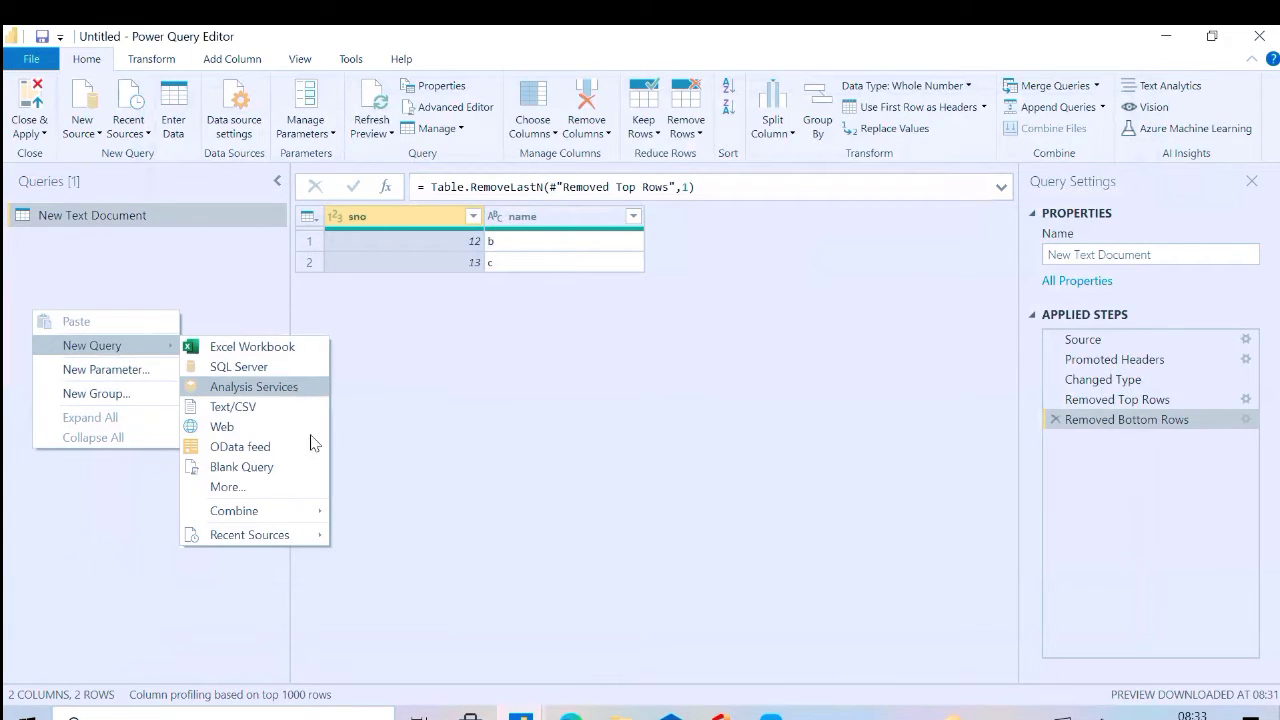
left_click(322, 466)
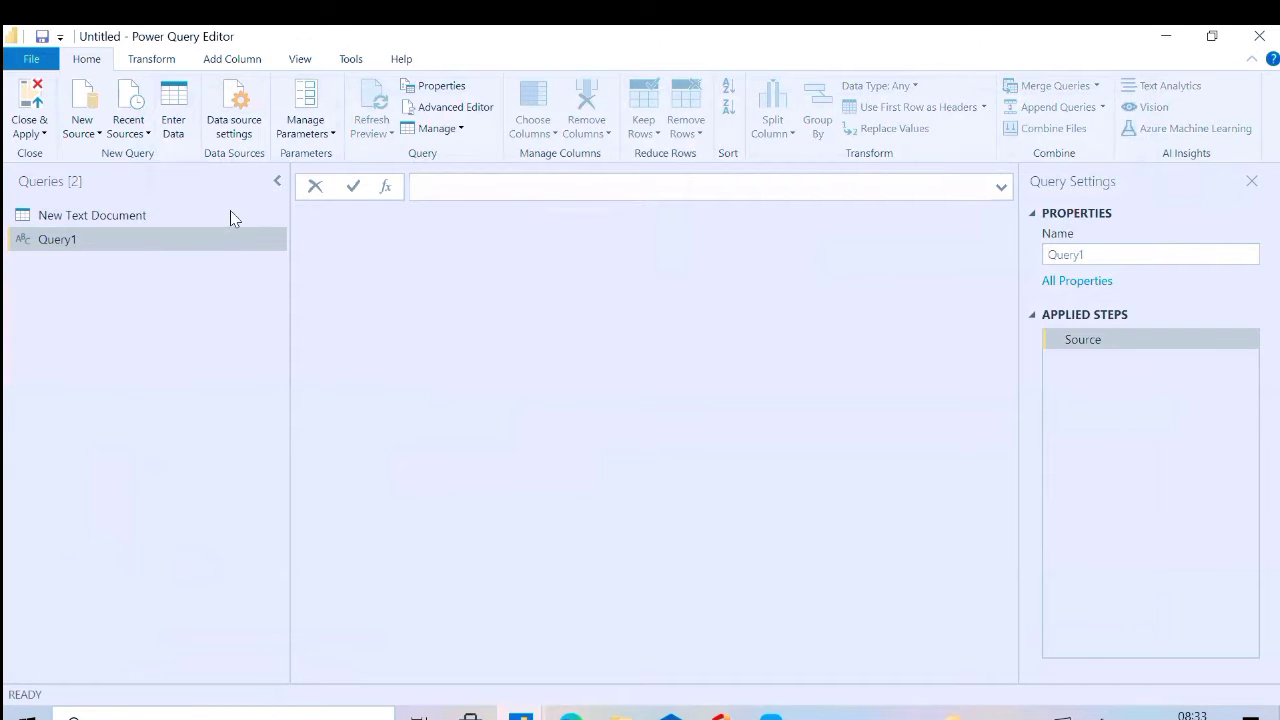
Replace the default M code of Query1 with the code copied from New Text Document and apply it
left_click(481, 105)
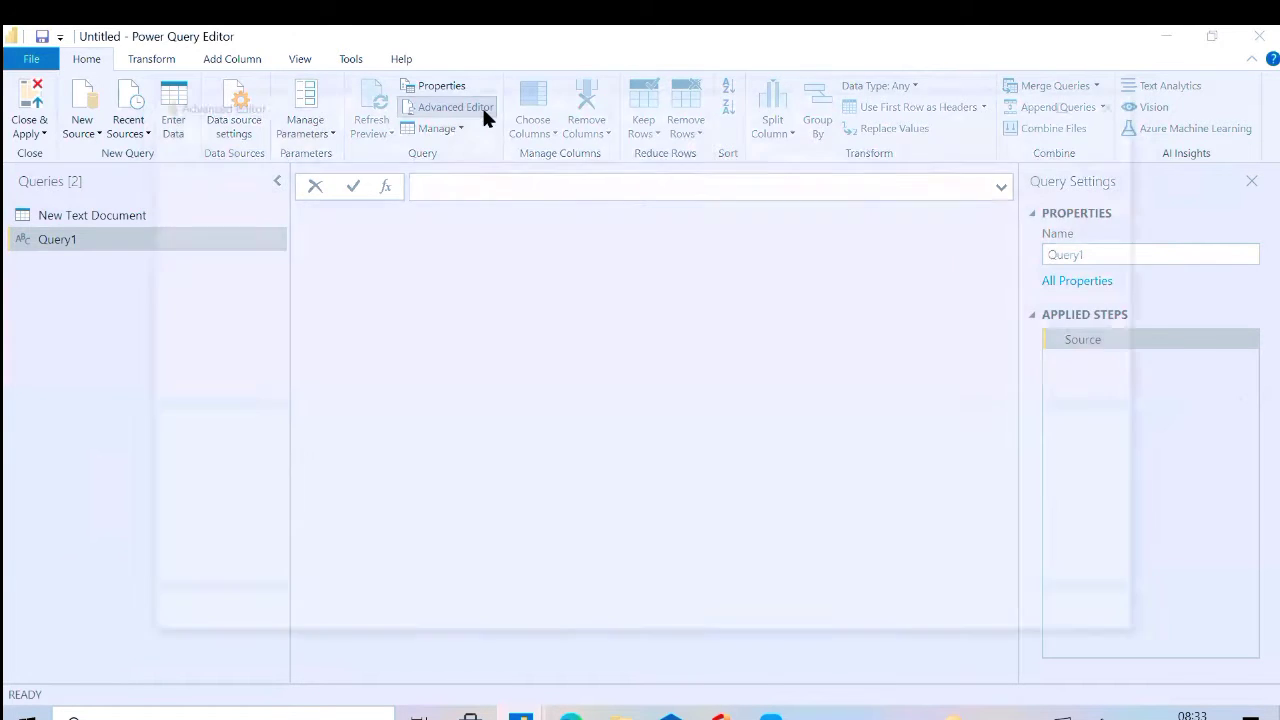
left_click_drag(322, 254, 149, 180)
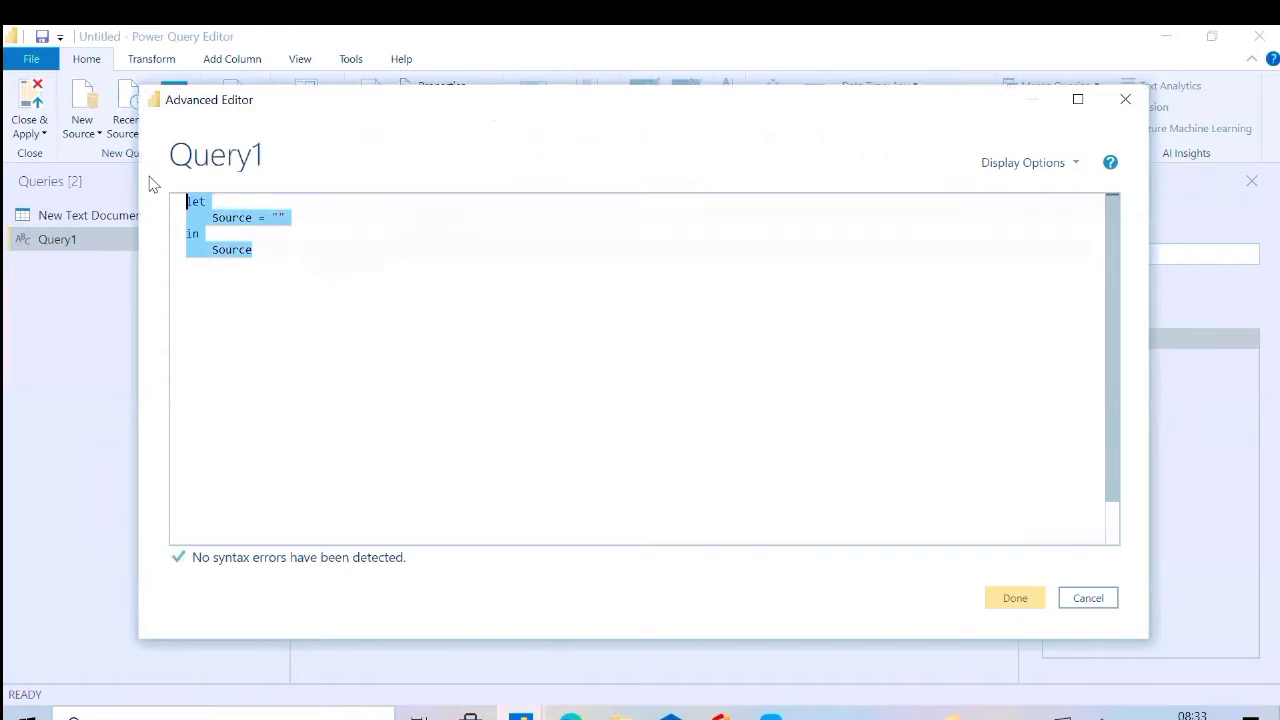
key("ctrl+v")
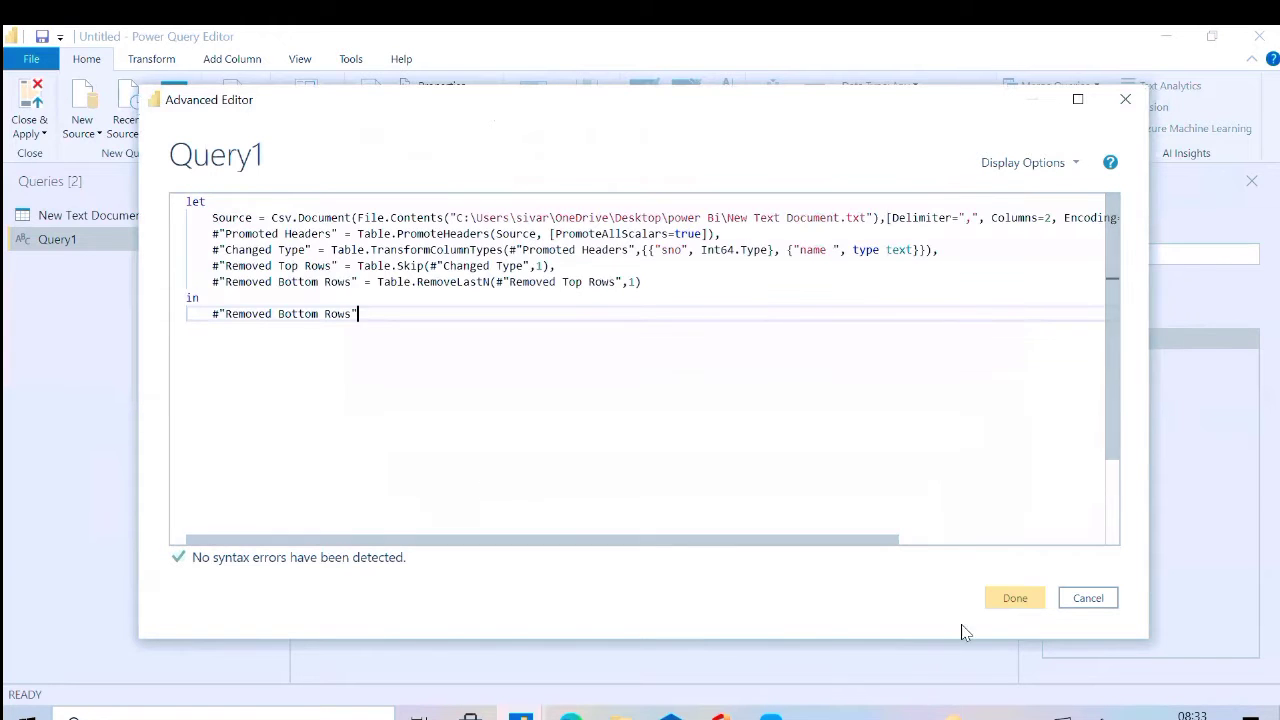
left_click(987, 597)
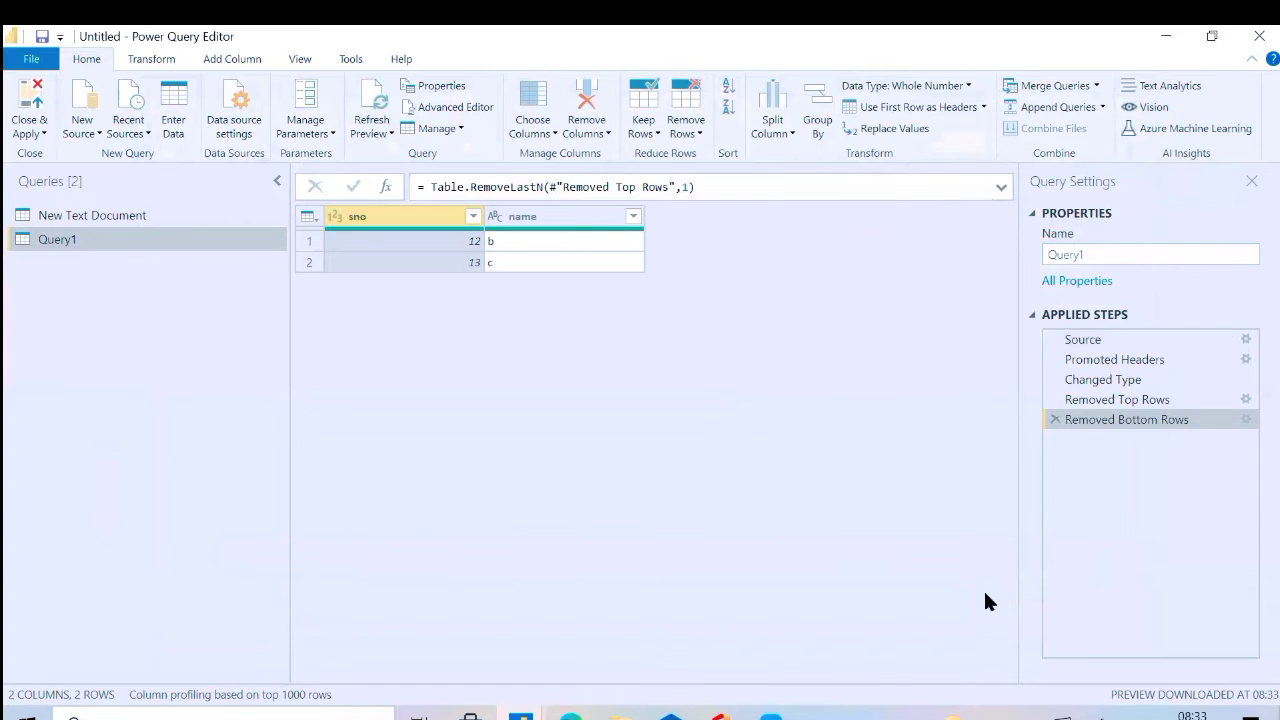
Import Sheet4 from the Excel workbook New Microsoft Excel Worksheet (3) as a new query
left_click(82, 122)
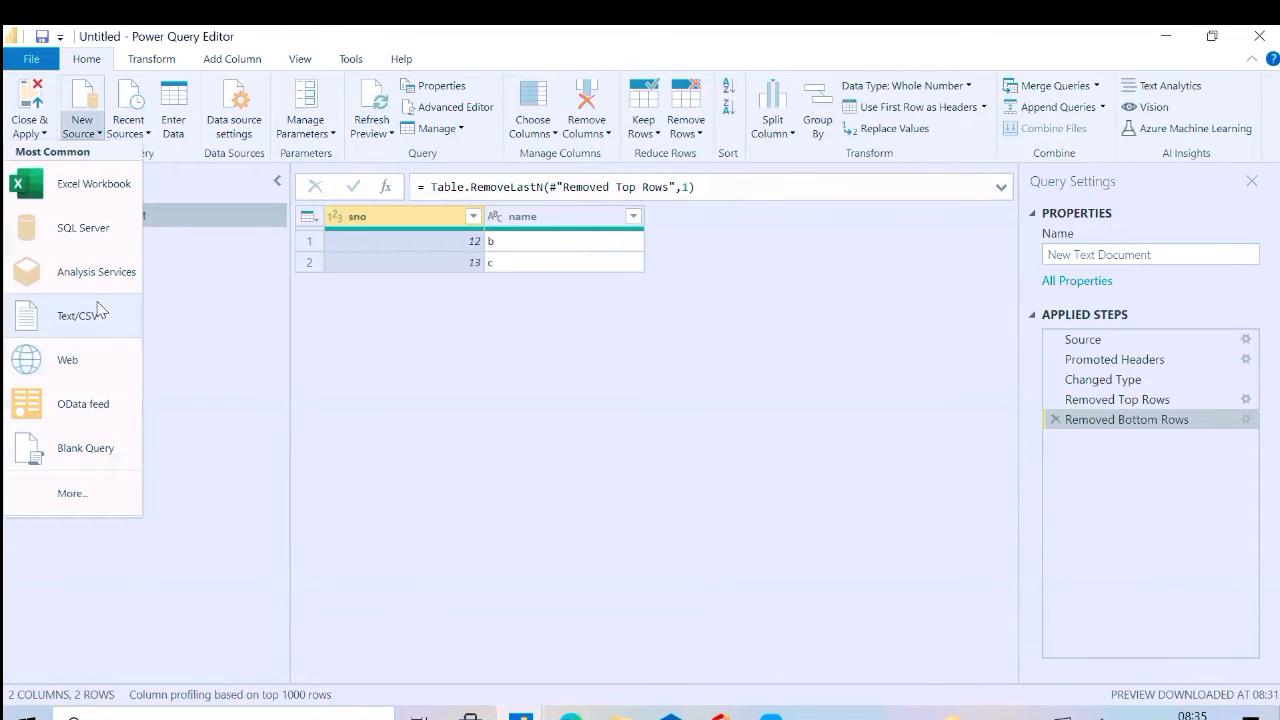
left_click(112, 186)
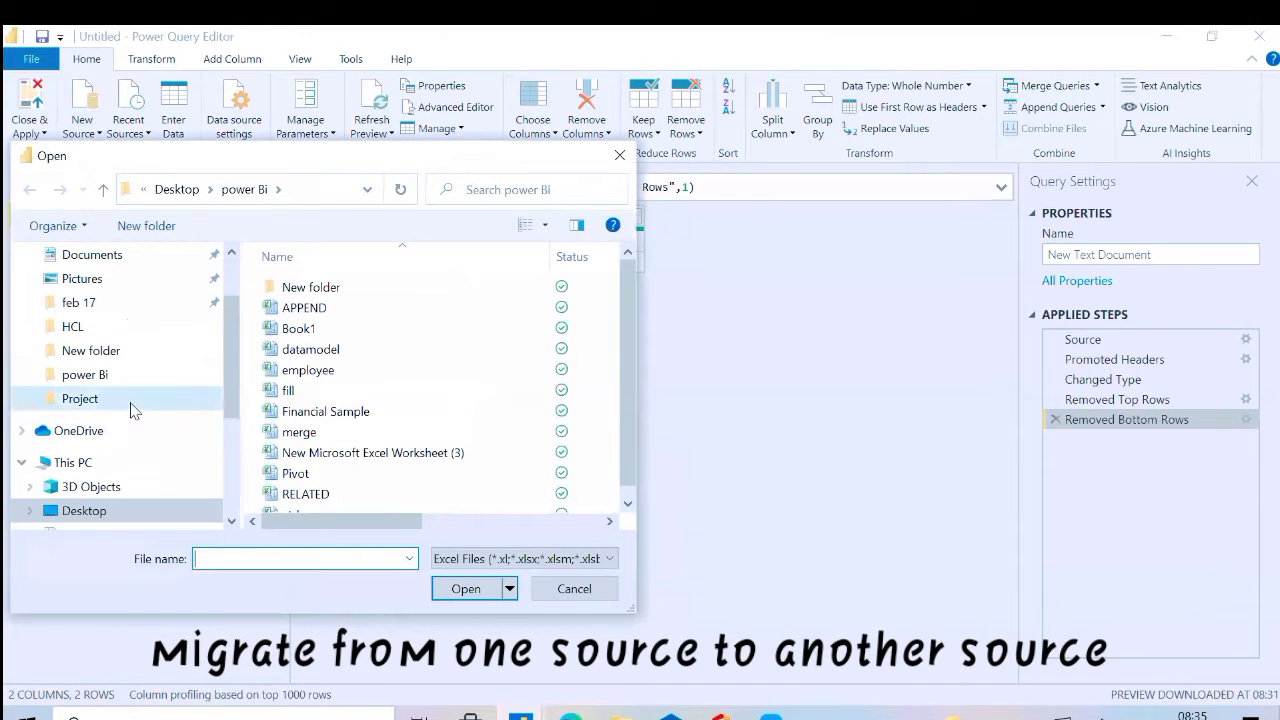
left_click(342, 462)
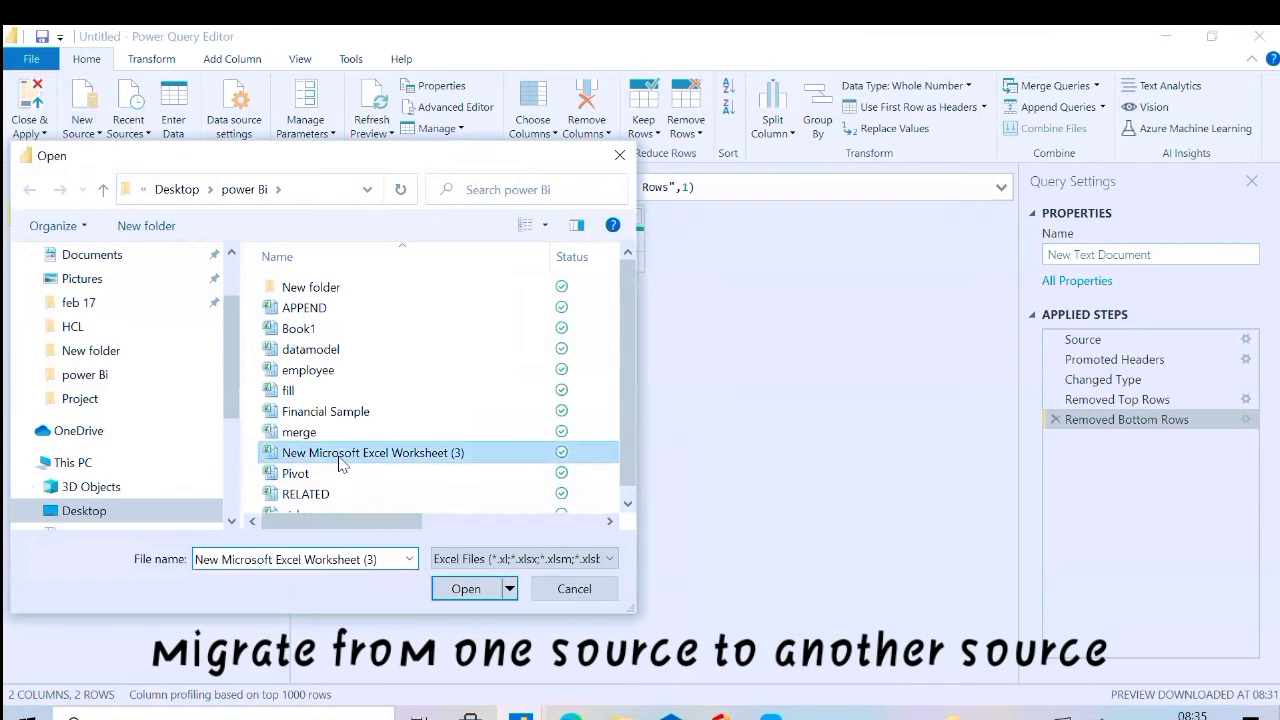
left_click(466, 589)
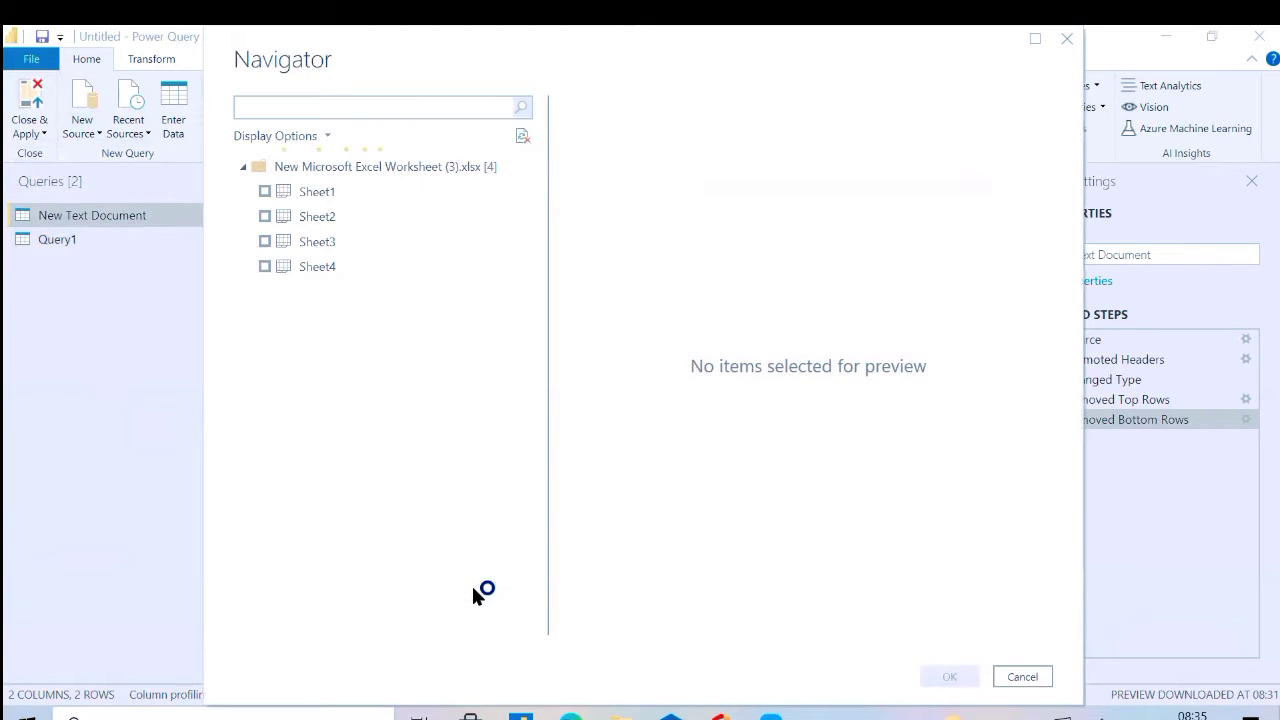
left_click(265, 267)
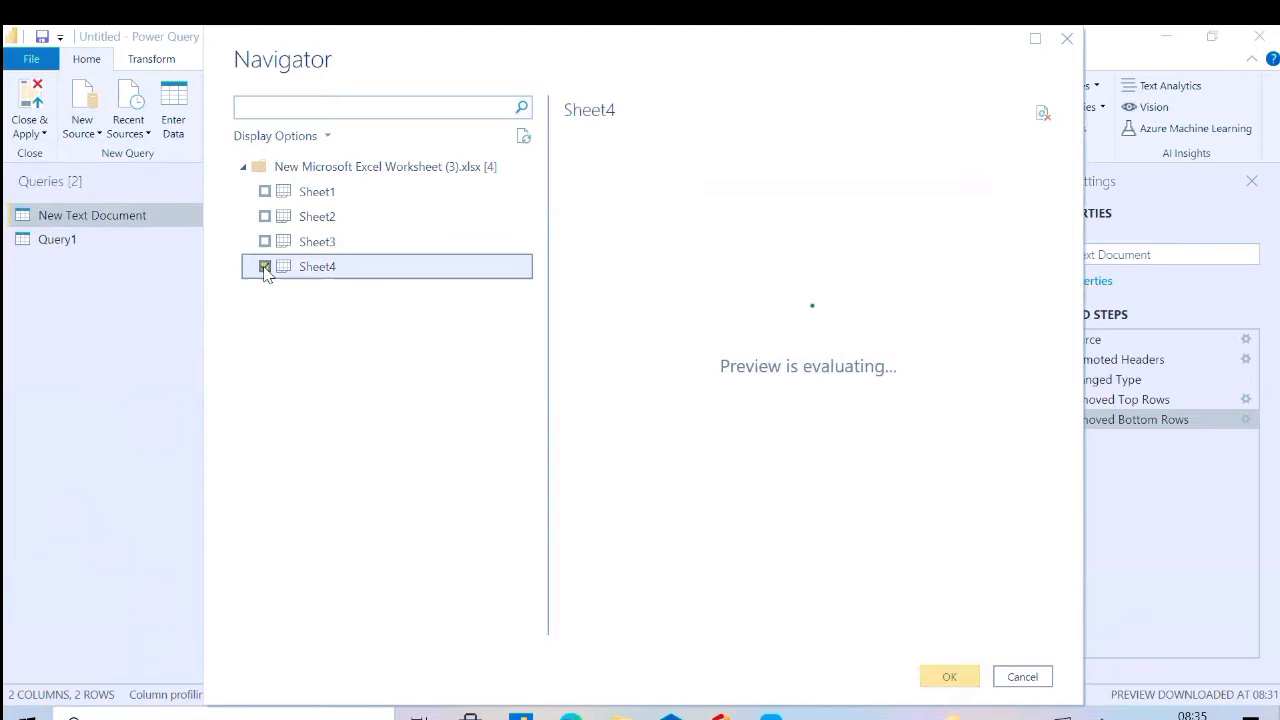
left_click(950, 677)
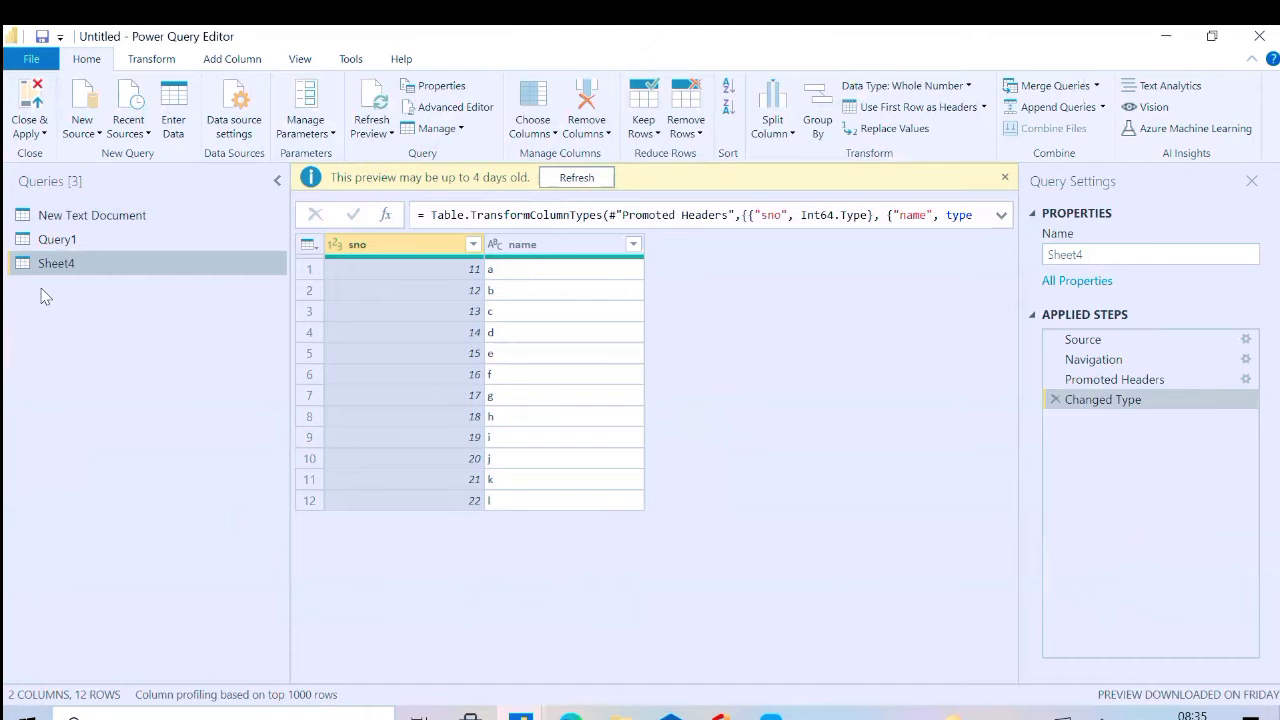
Compare the data and applied steps of the New Text Document query with those of the Sheet4 query
left_click(76, 214)
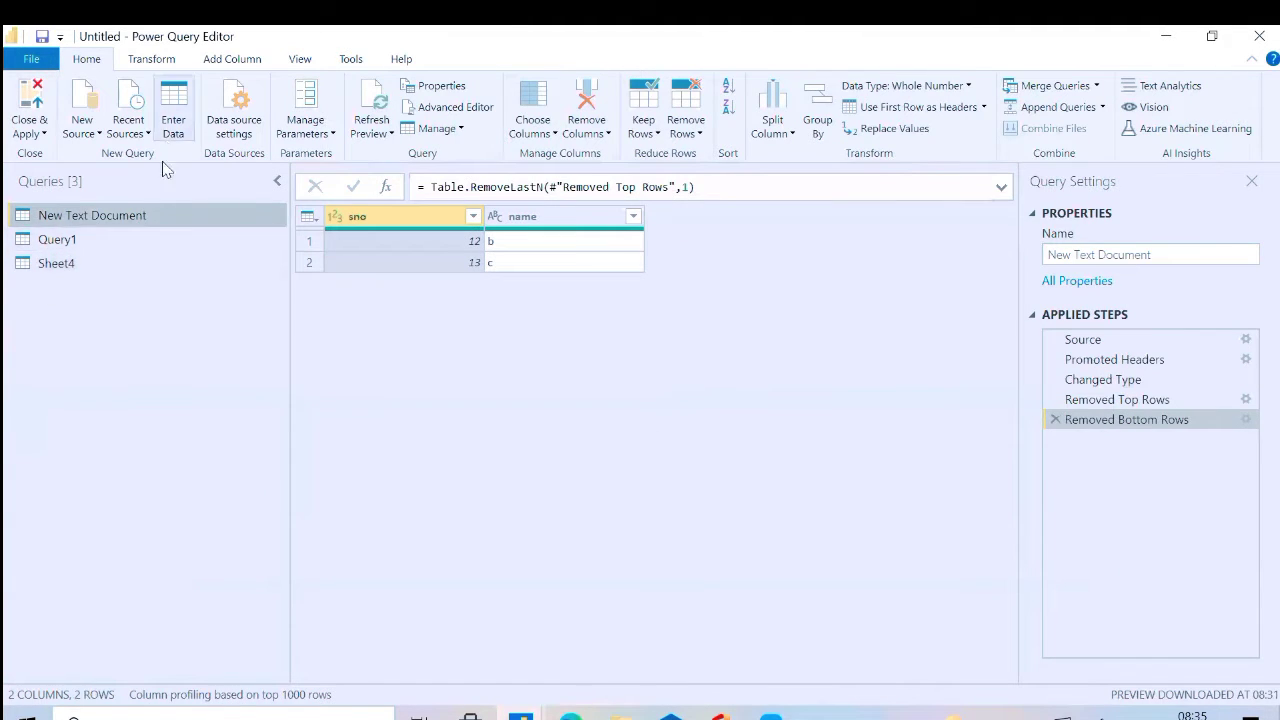
left_click(87, 260)
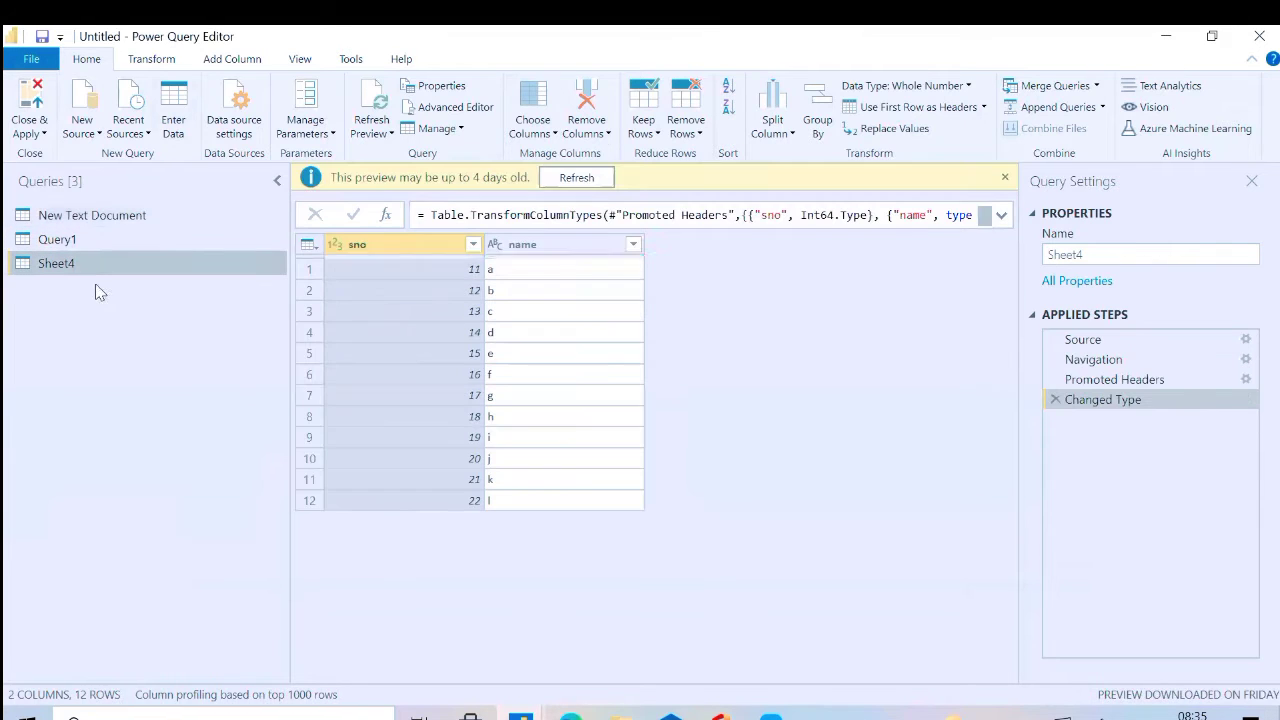
left_click(98, 218)
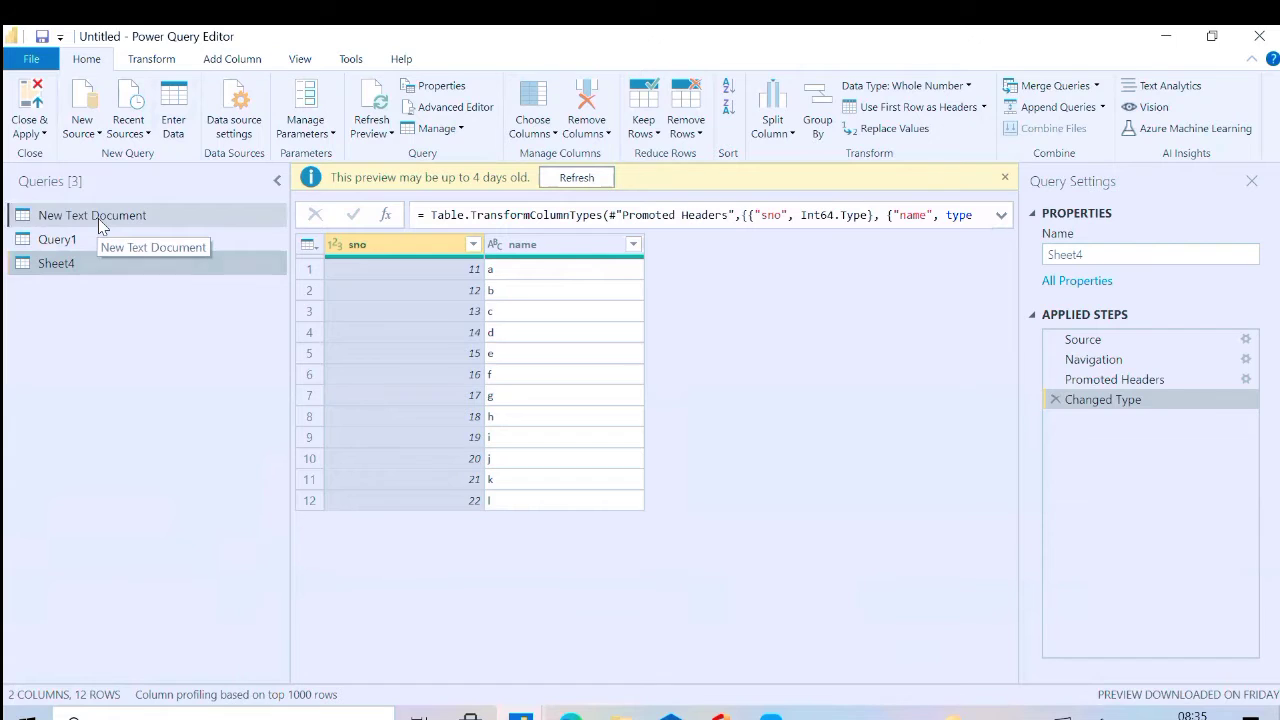
left_click(89, 266)
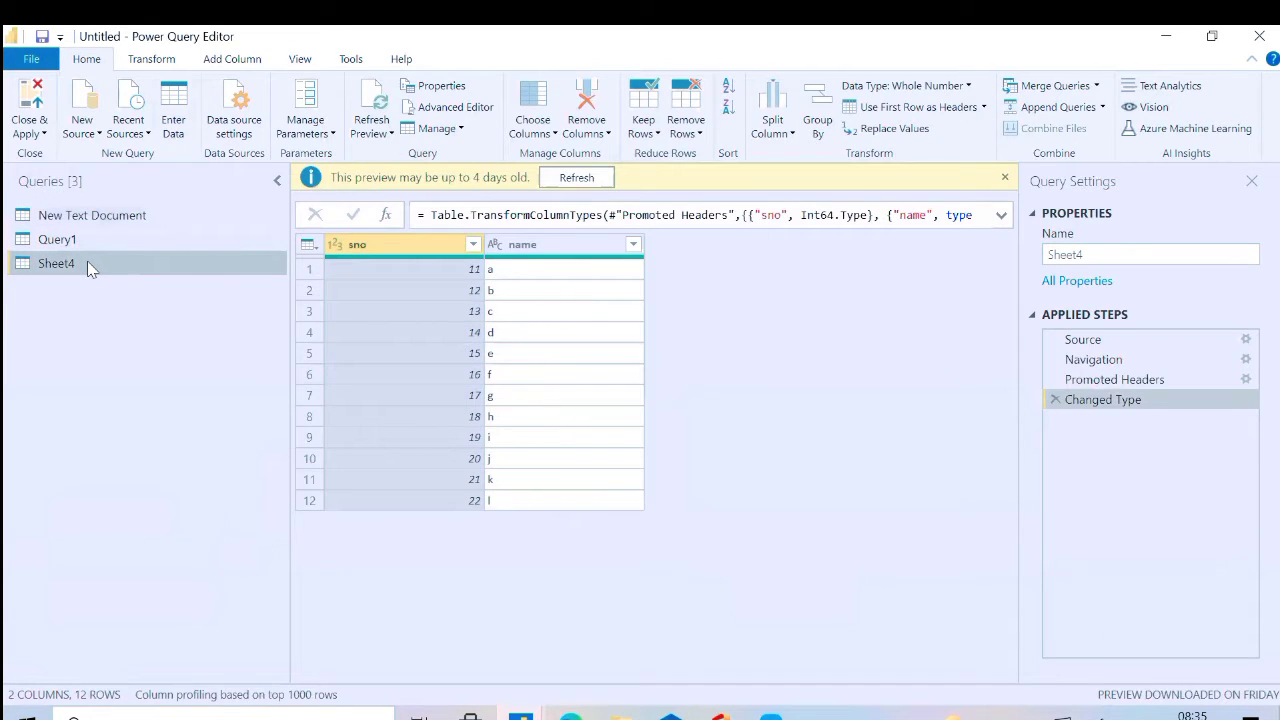
Check which file types can be chosen as a replacement in New Text Document's Source step settings, and cancel without changes
left_click(104, 218)
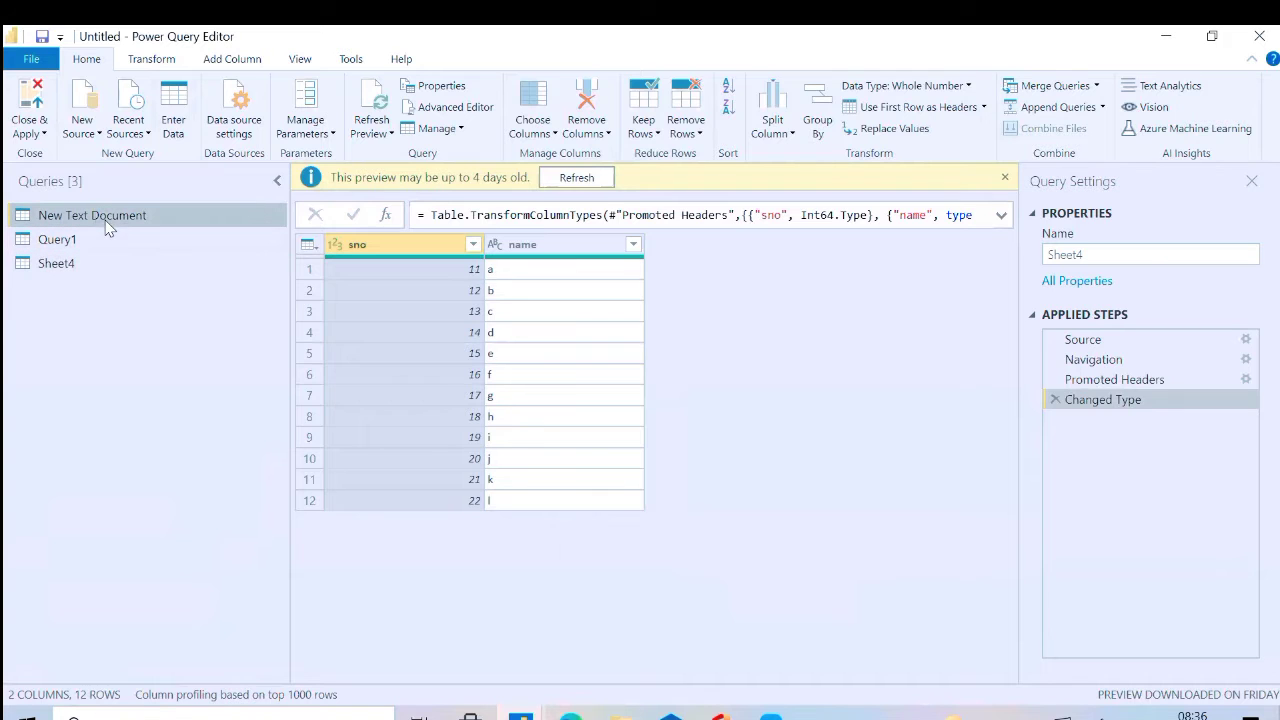
left_click(1247, 340)
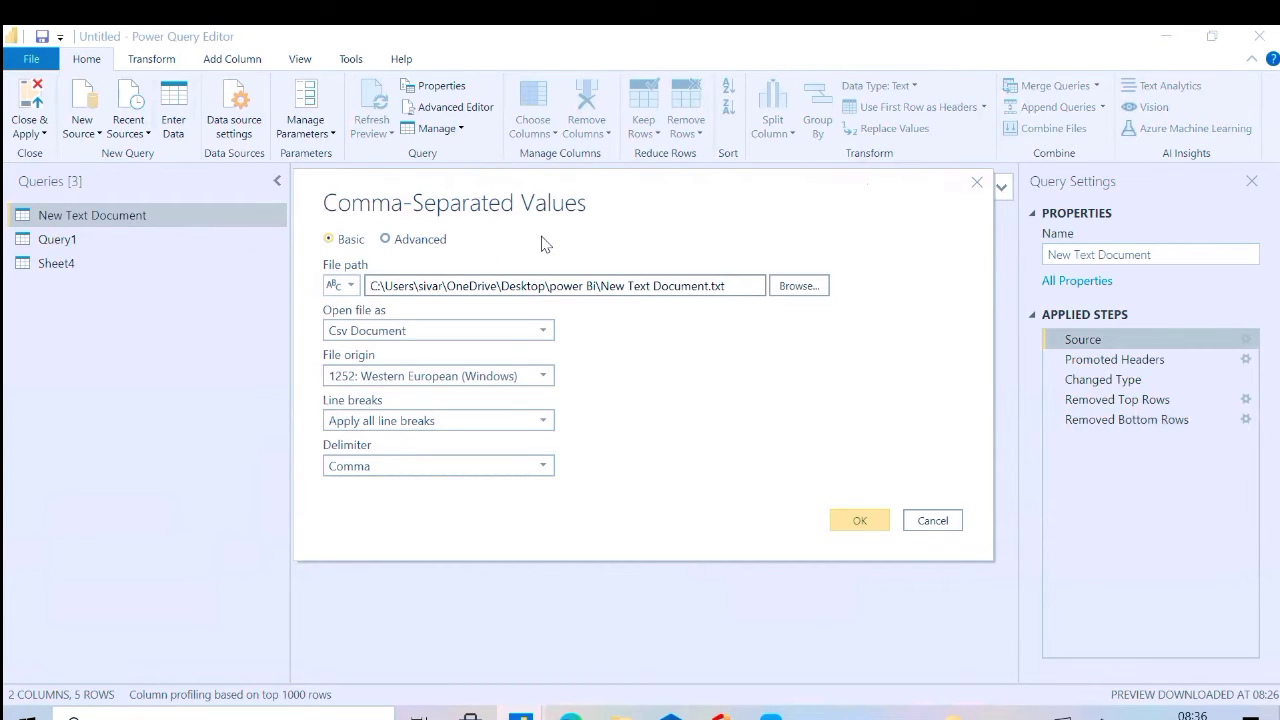
left_click(806, 290)
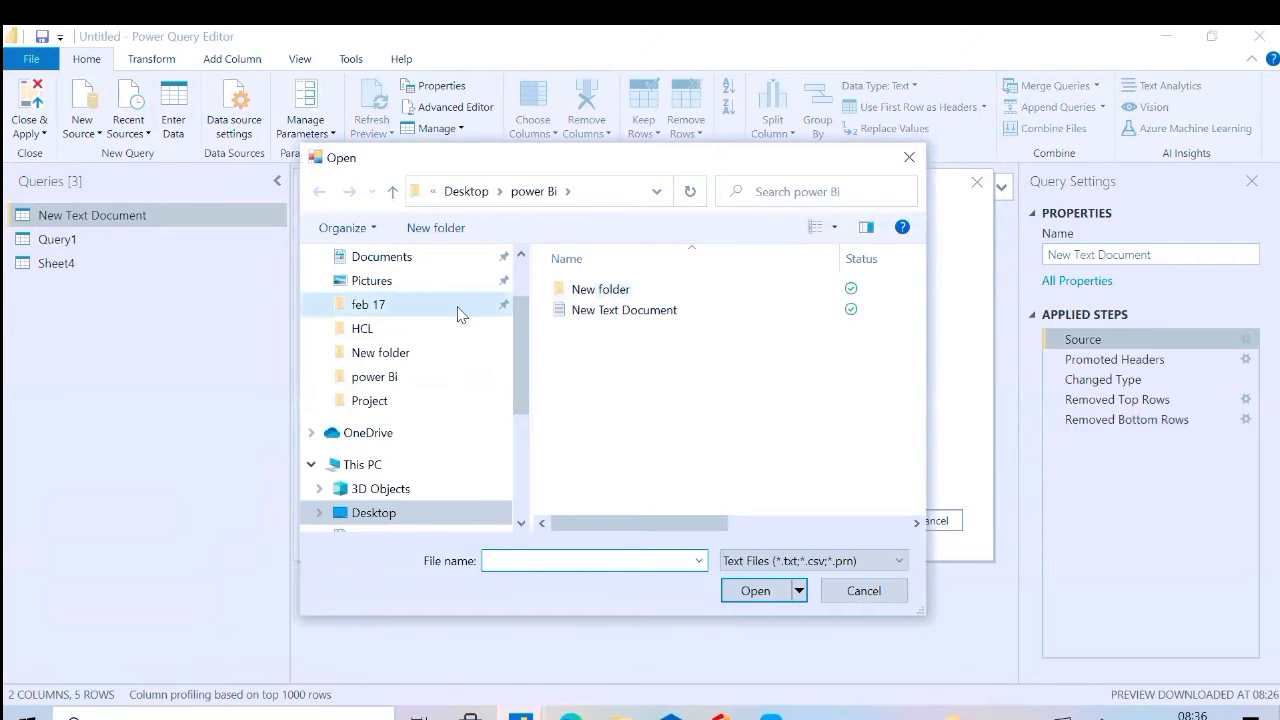
left_click(848, 560)
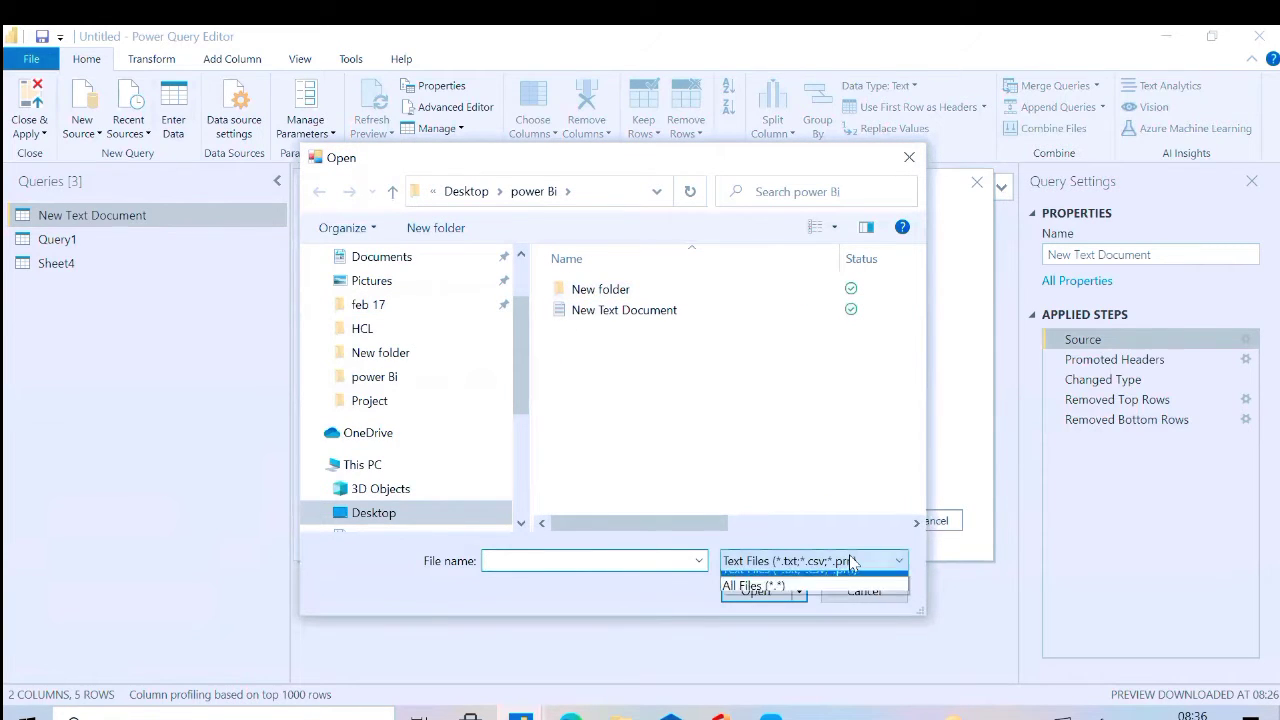
left_click(990, 680)
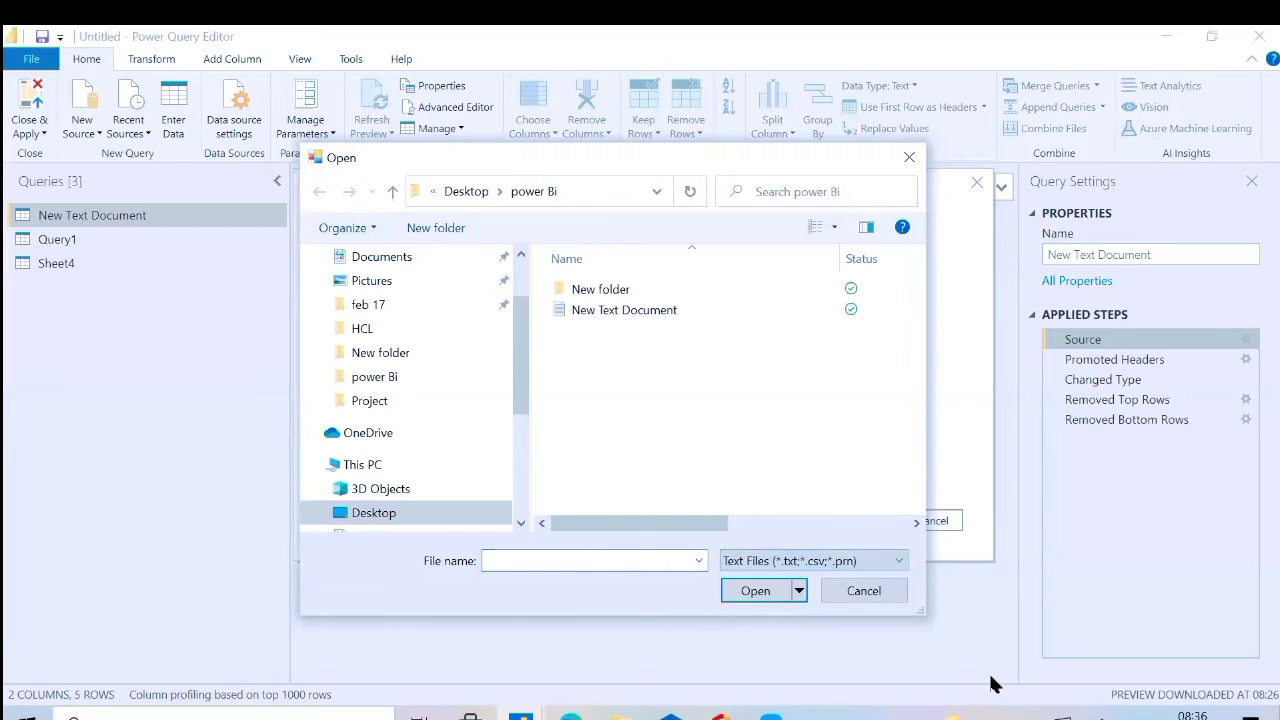
left_click(884, 591)
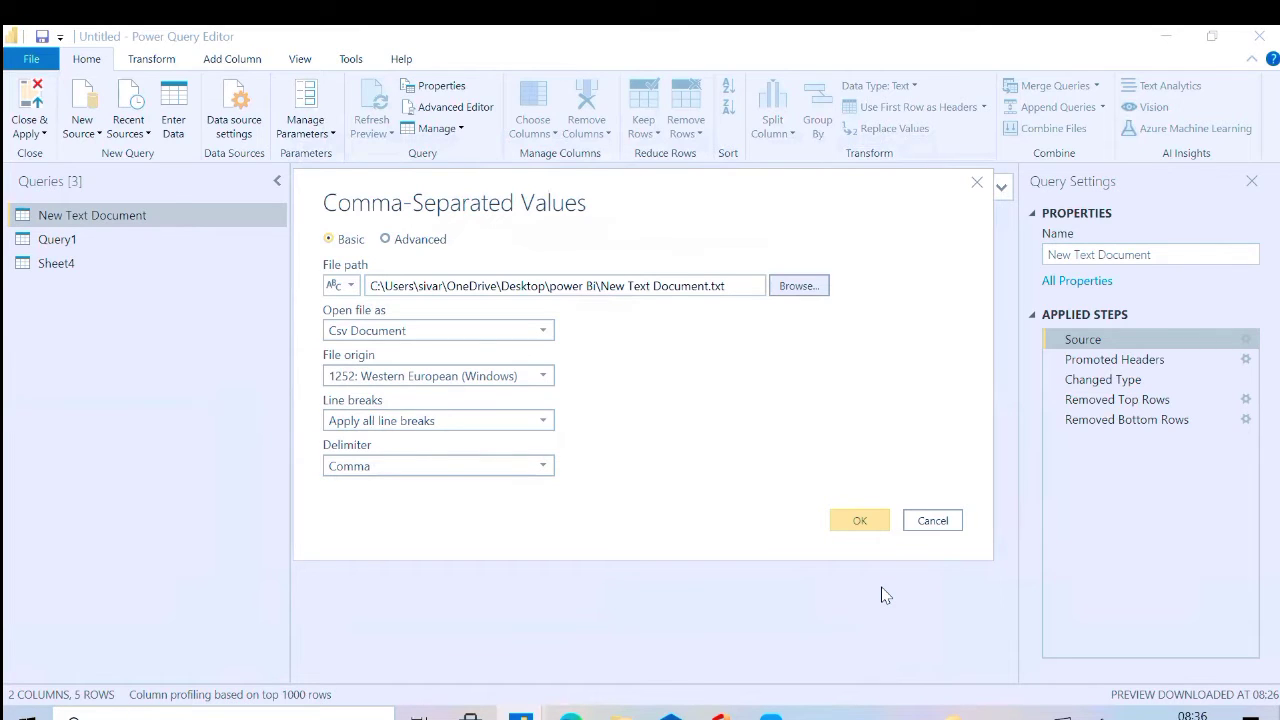
left_click(932, 521)
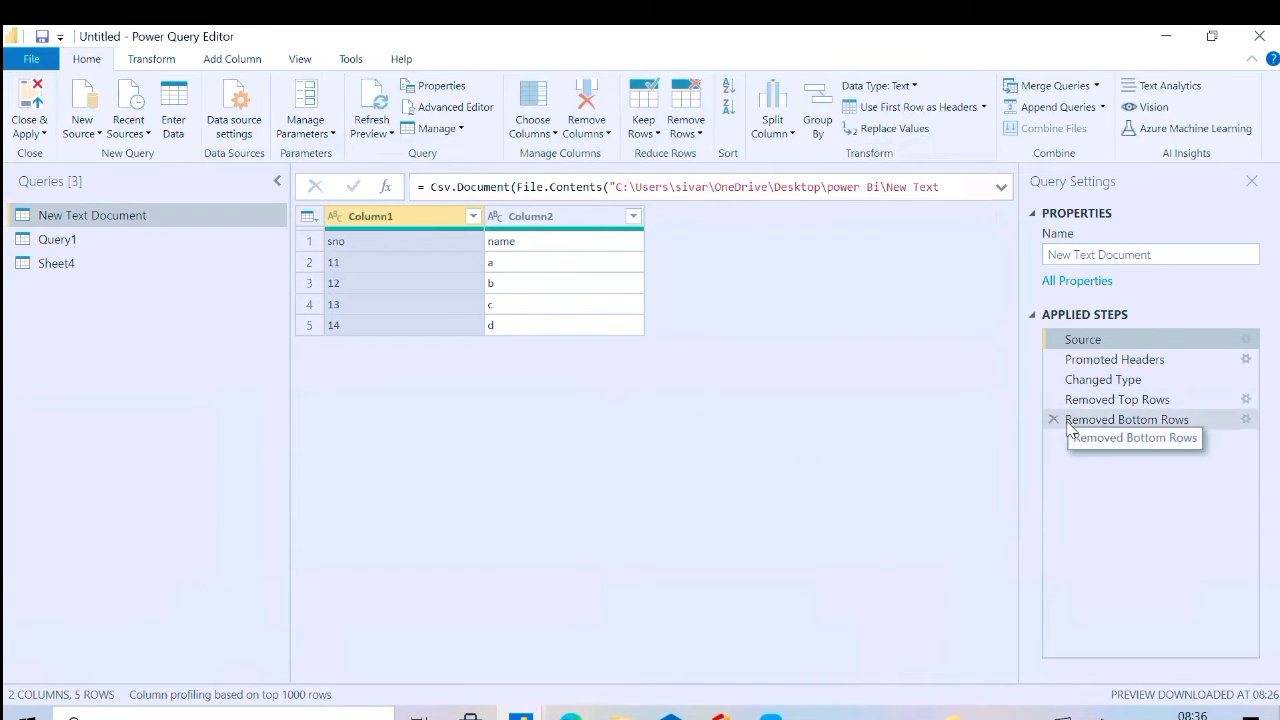
Copy the Sheet4 query's M code lines from Source through "Changed Type" in the Advanced Editor and close it unchanged
left_click(93, 263)
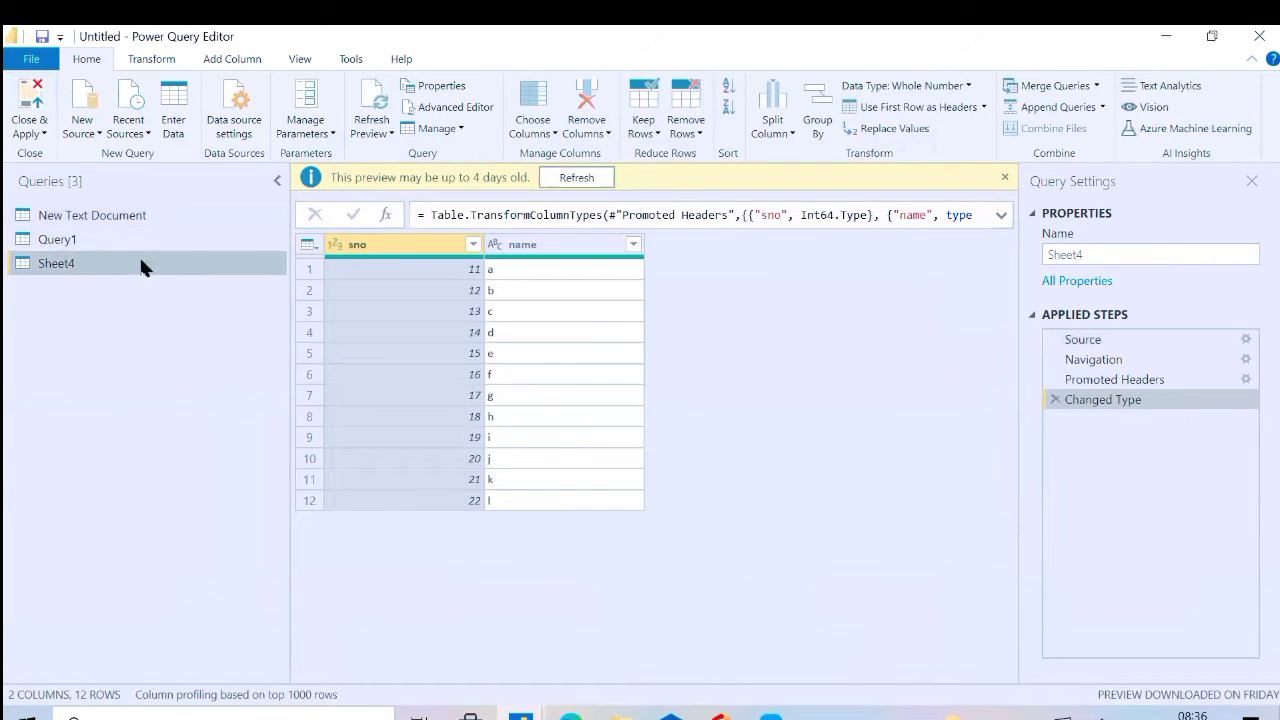
left_click(443, 110)
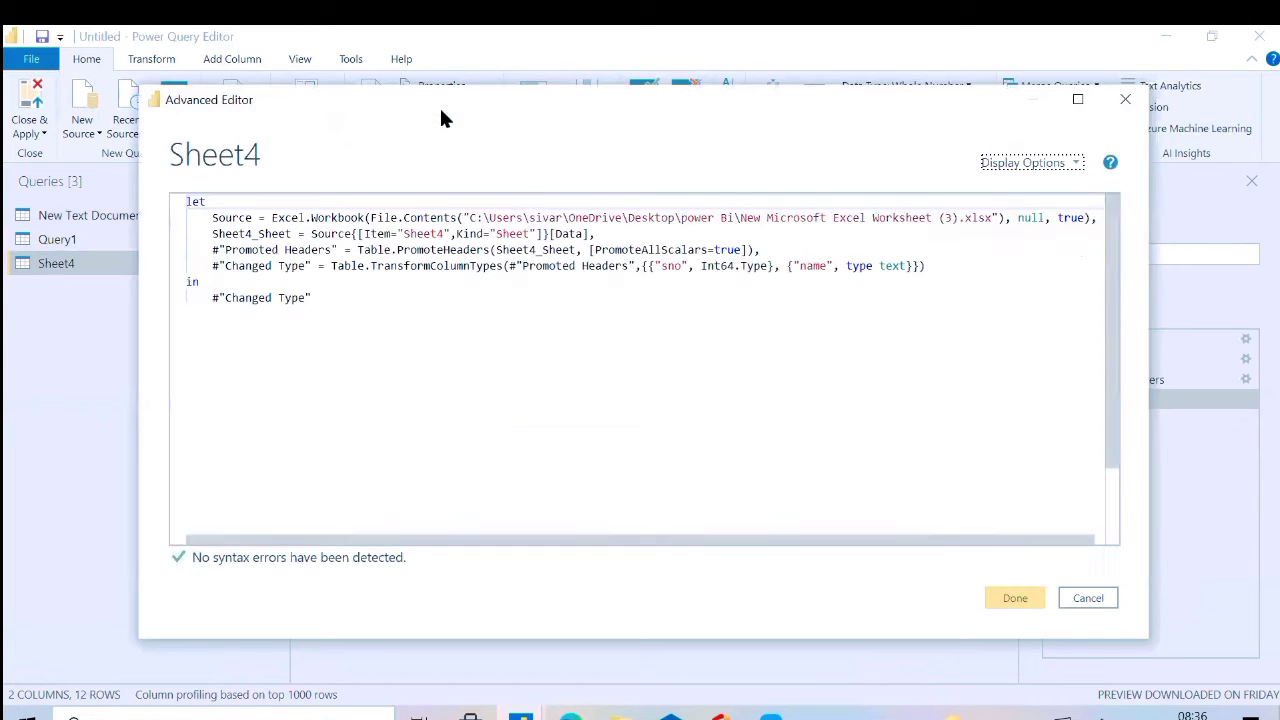
left_click_drag(946, 269, 170, 218)
key("ctrl+c")
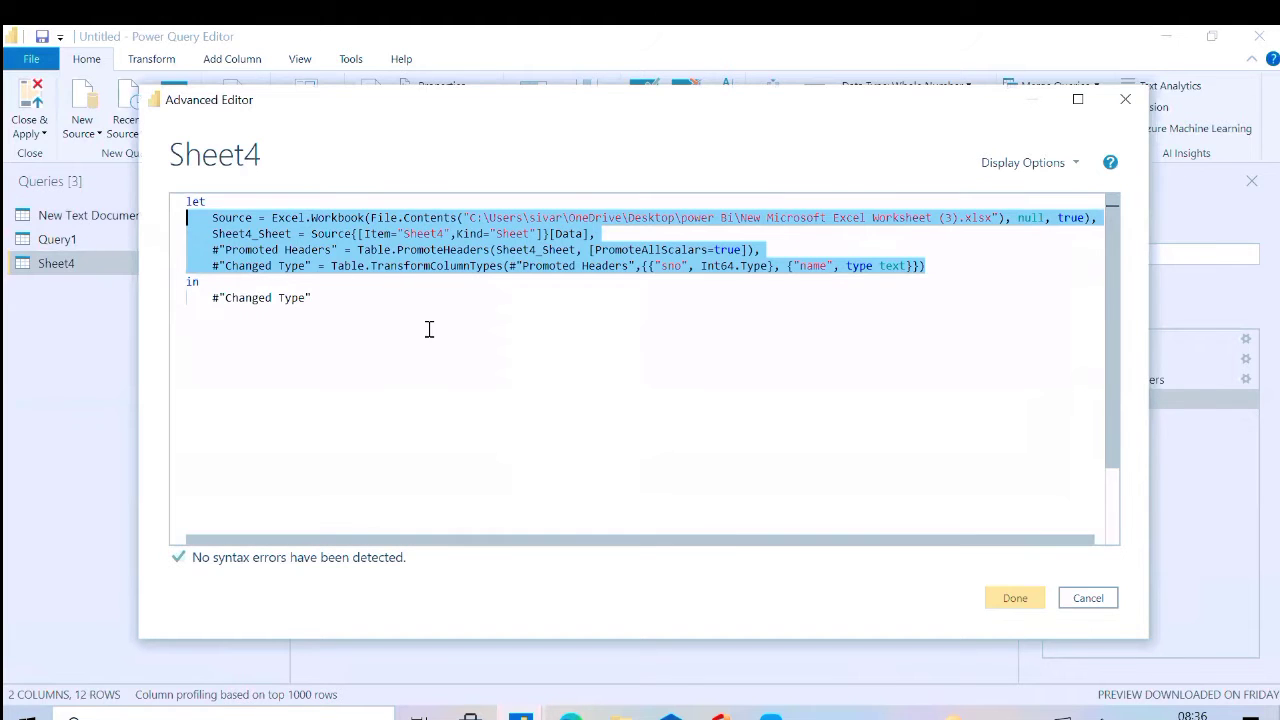
left_click(1076, 604)
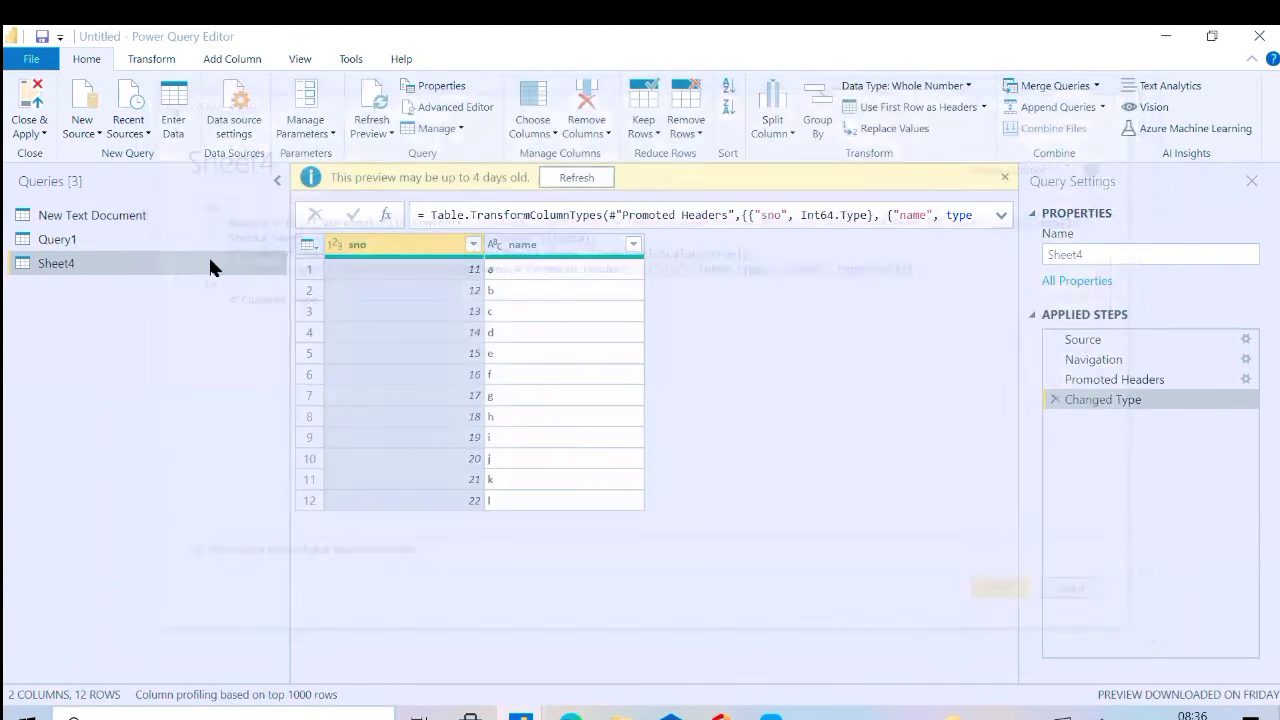
Replace New Text Document's M code from Source through the "Changed Type" expression with the copied Sheet4 lines, keeping the comma, and apply it
left_click(134, 207)
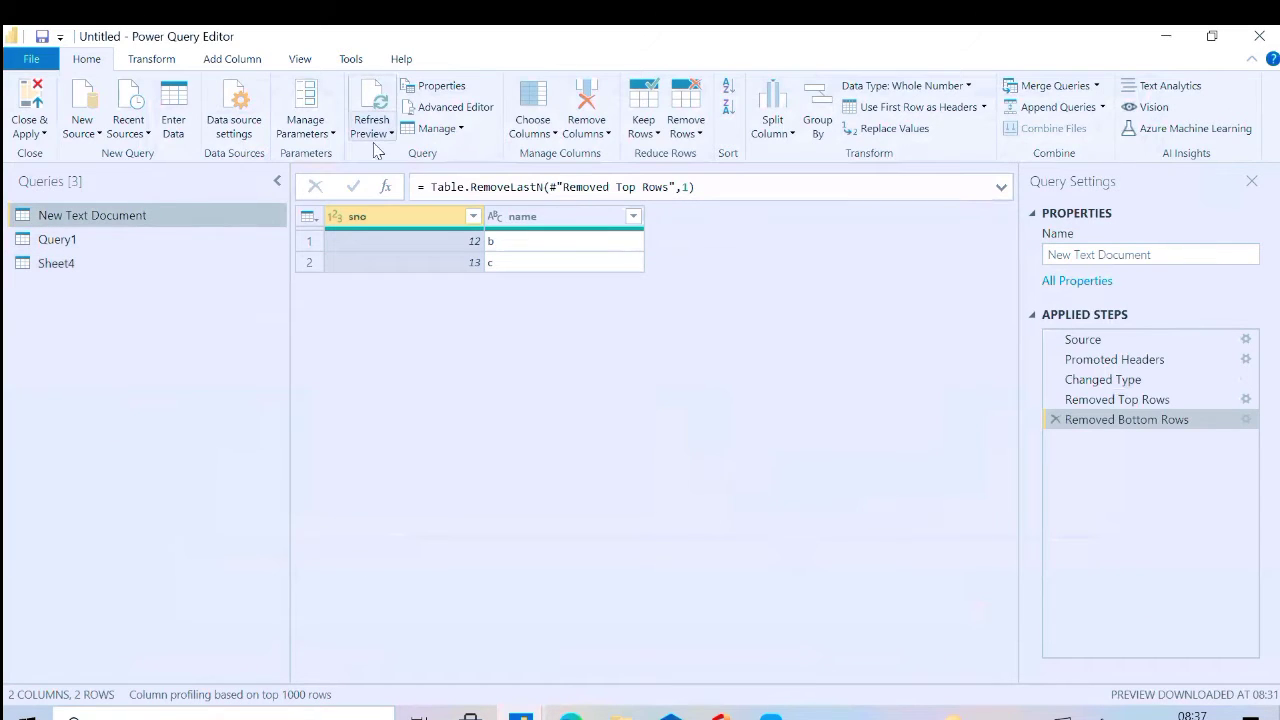
left_click(434, 108)
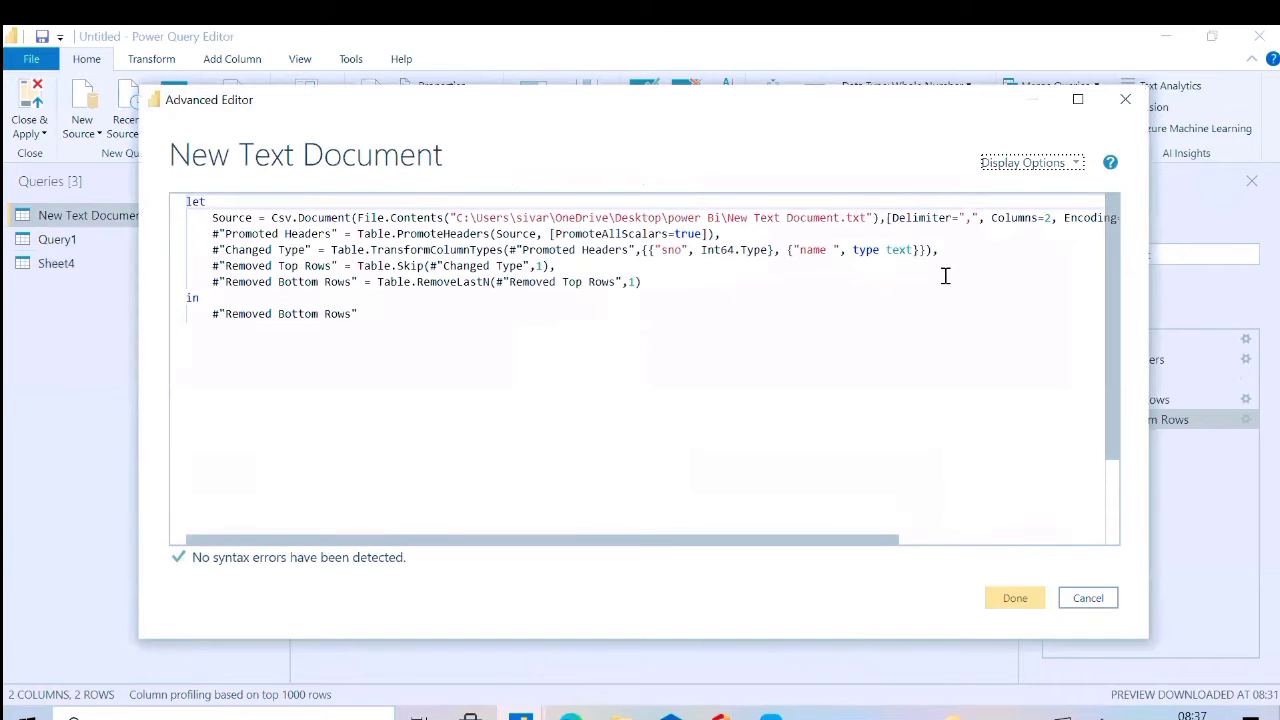
left_click(942, 254)
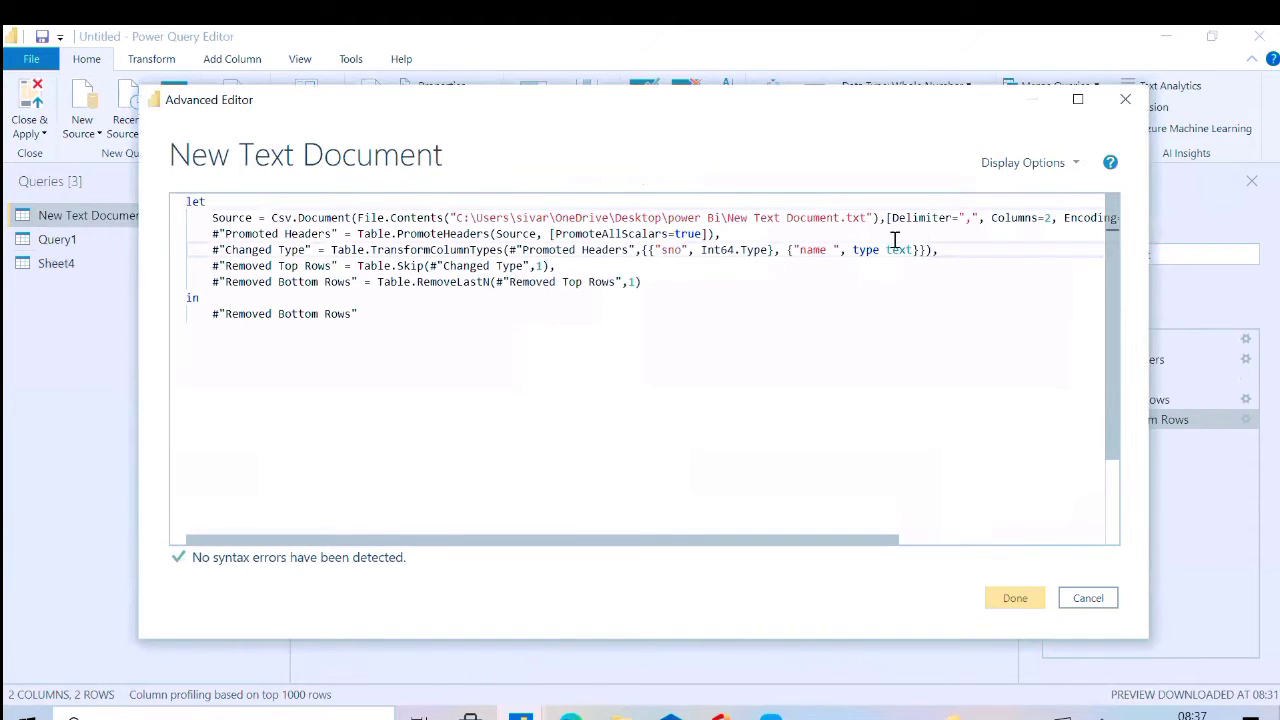
key("shift+Up")
left_click(655, 250, "shift")
key("shift+Up")
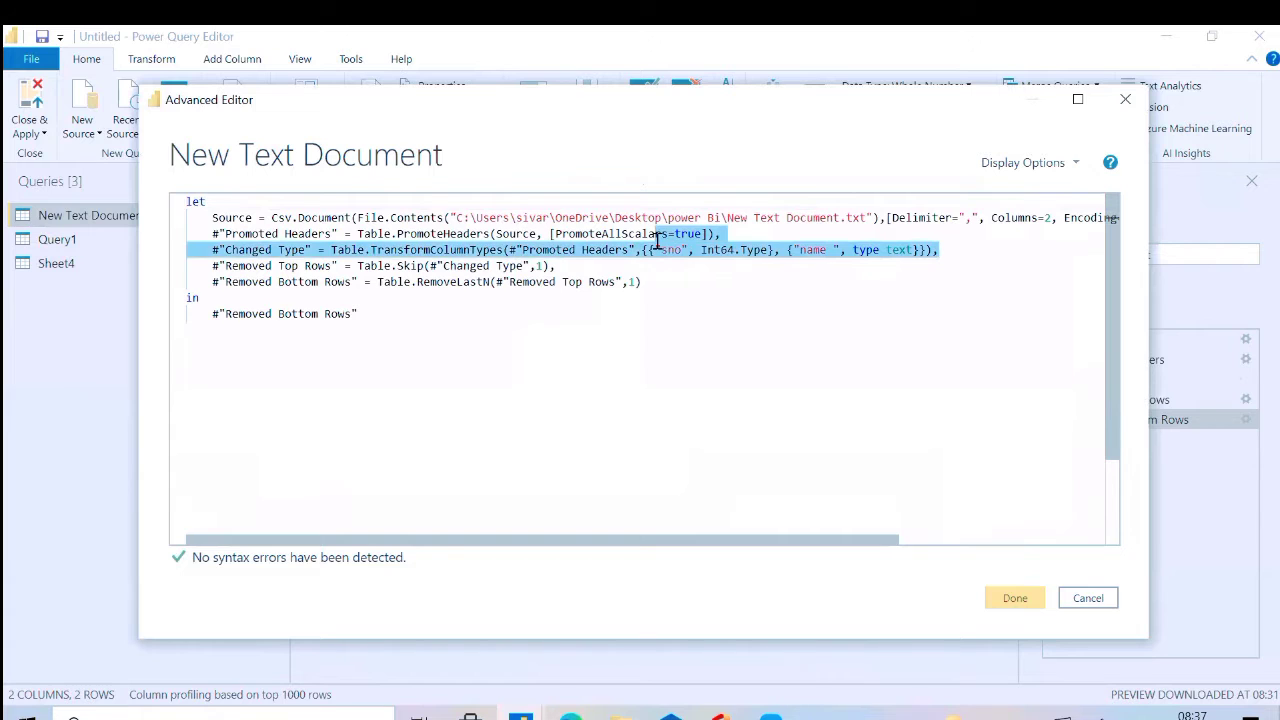
key("shift+Down")
left_click(931, 252)
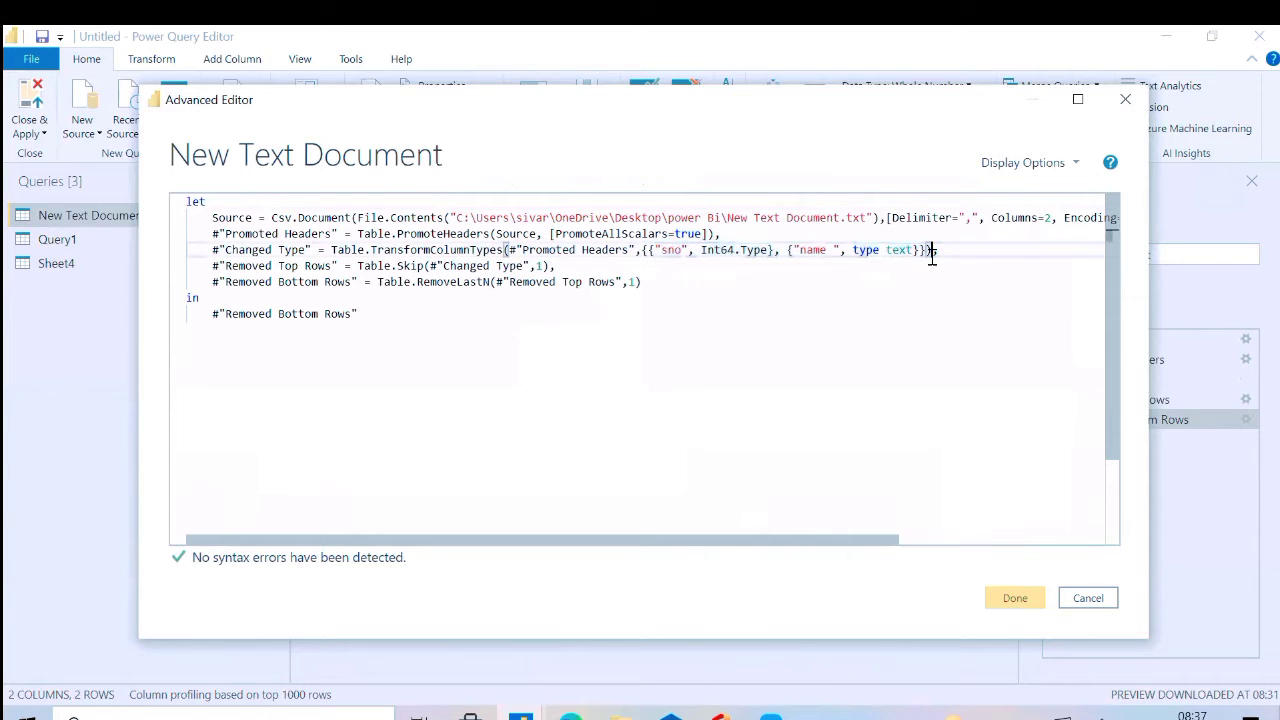
left_click_drag(936, 250, 184, 220)
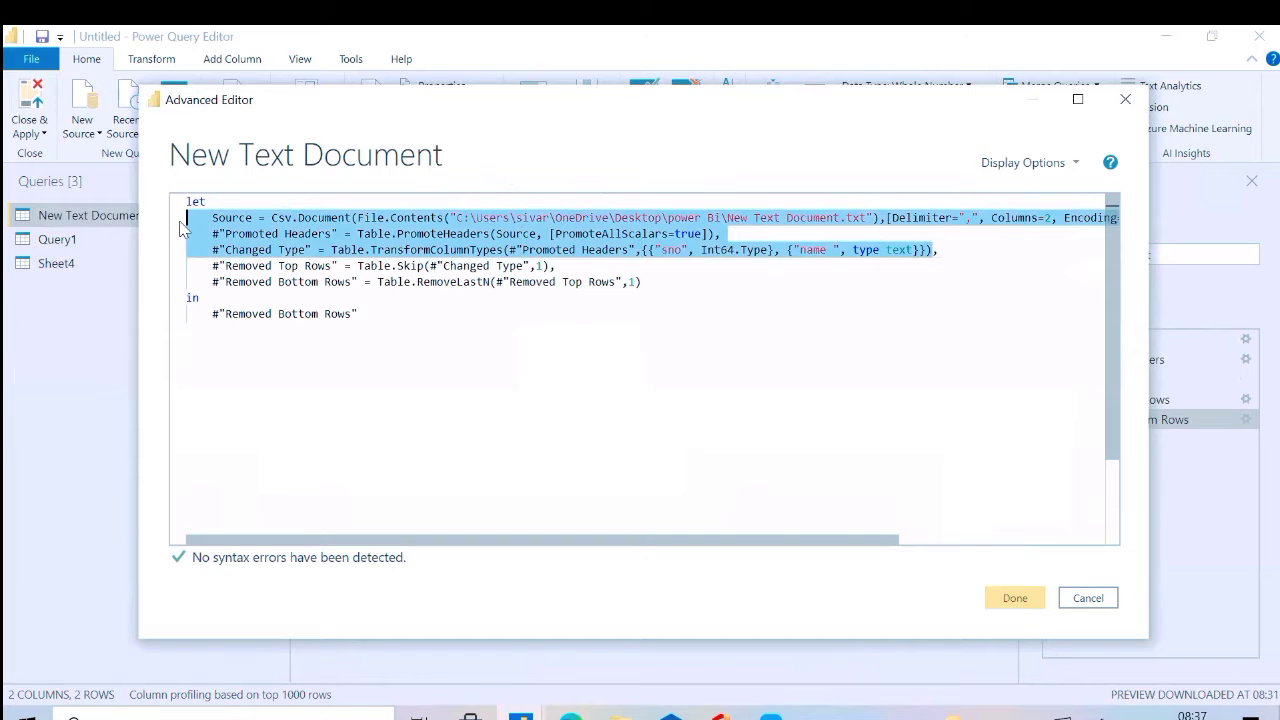
key("ctrl+v")
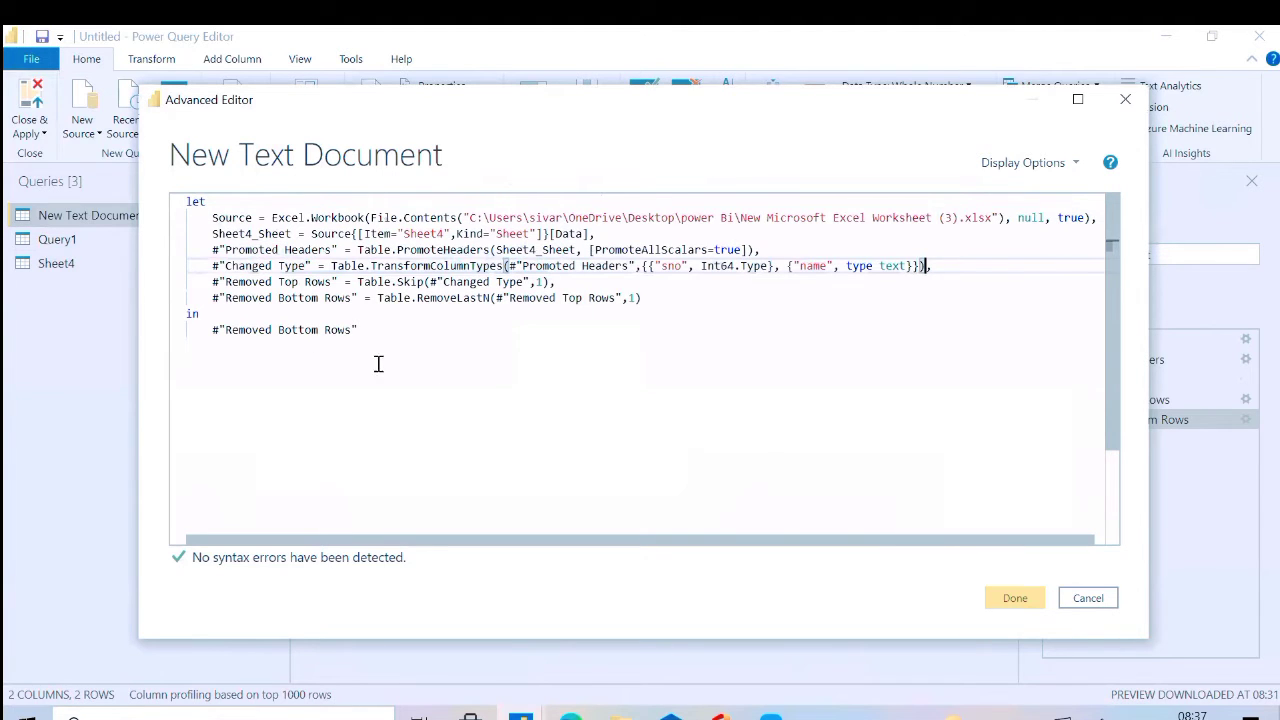
left_click(537, 414)
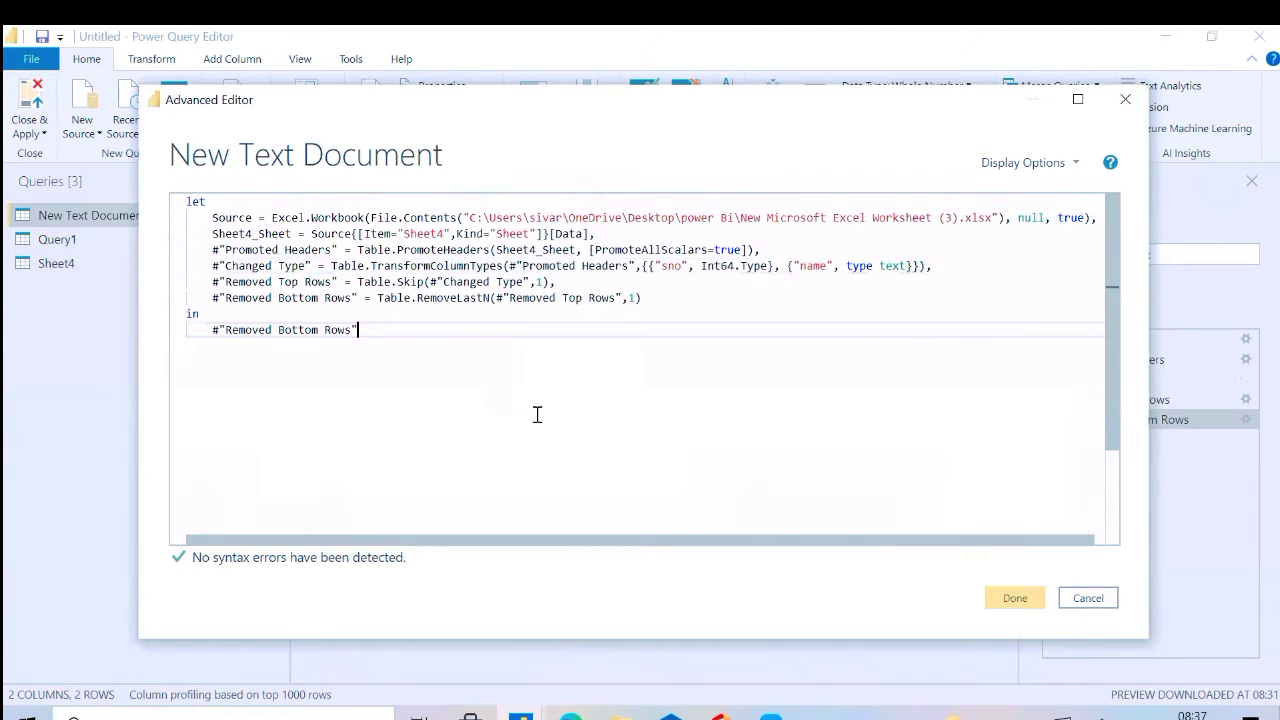
left_click(1016, 600)
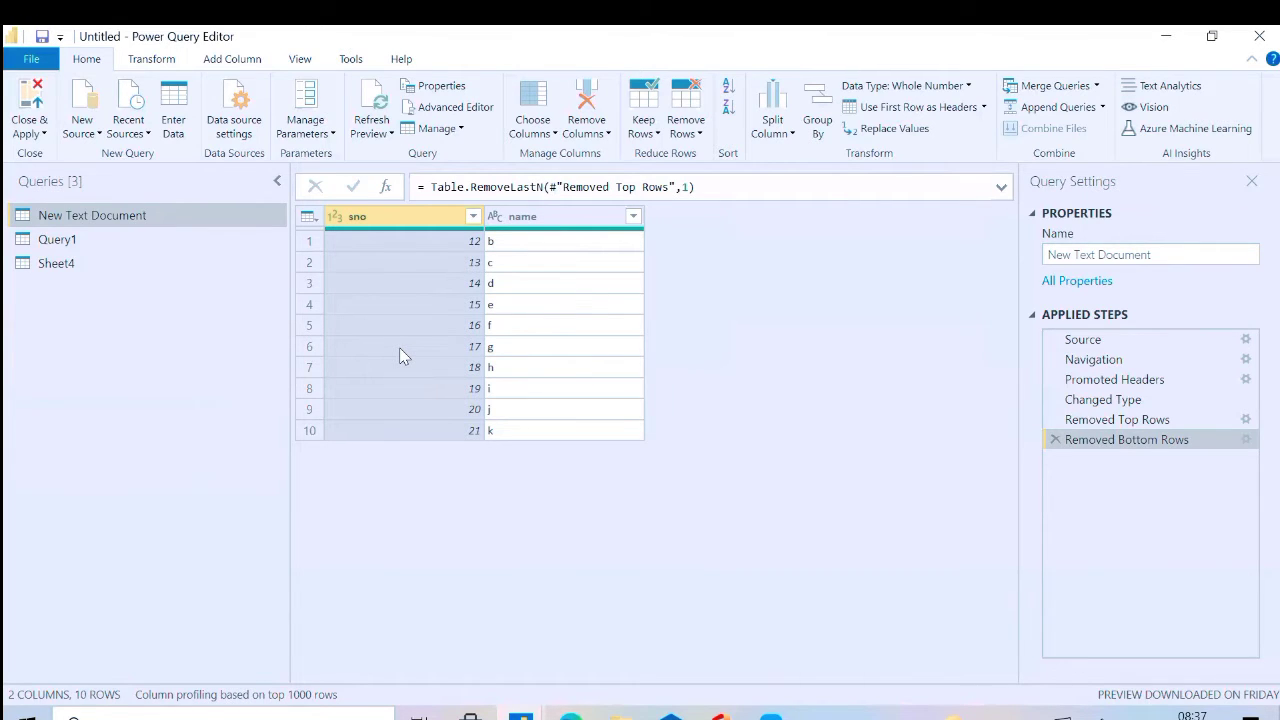
Open the New Text Document file from the desktop's power Bi folder in Notepad, examine its rows and close it
left_click(1168, 37)
left_click(1174, 46)
double_click(36, 480)
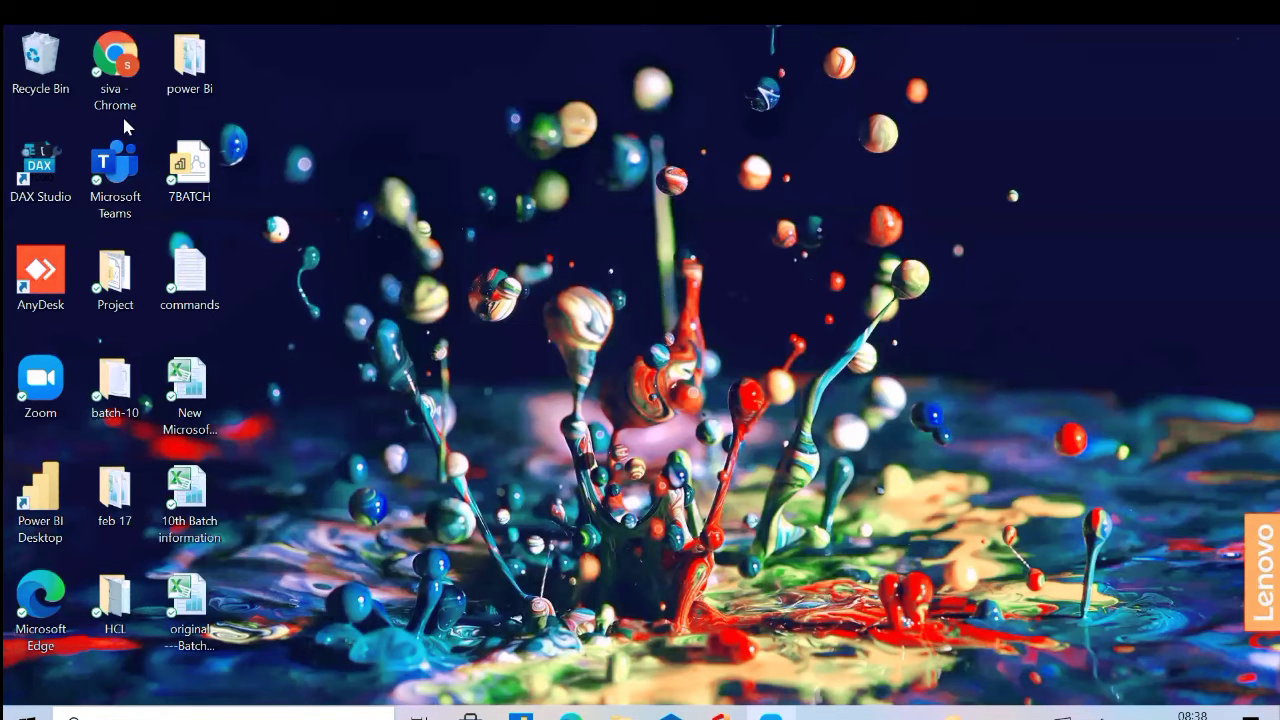
double_click(193, 93)
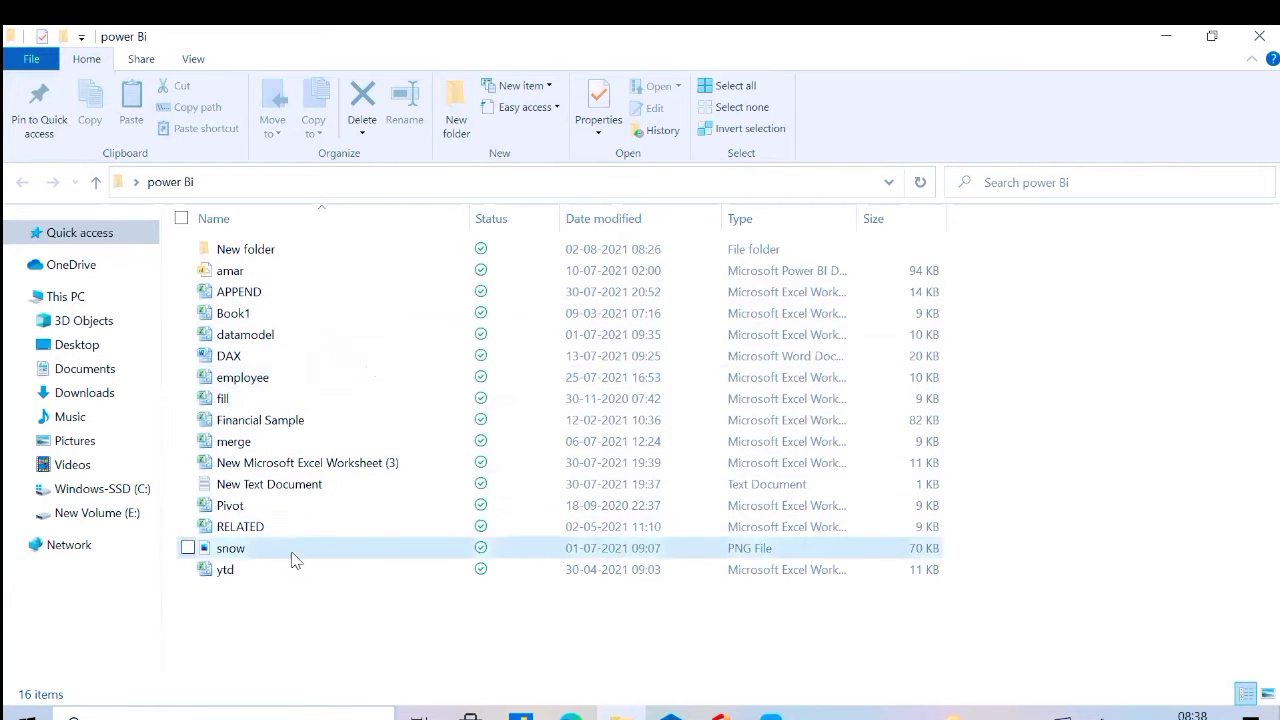
double_click(292, 484)
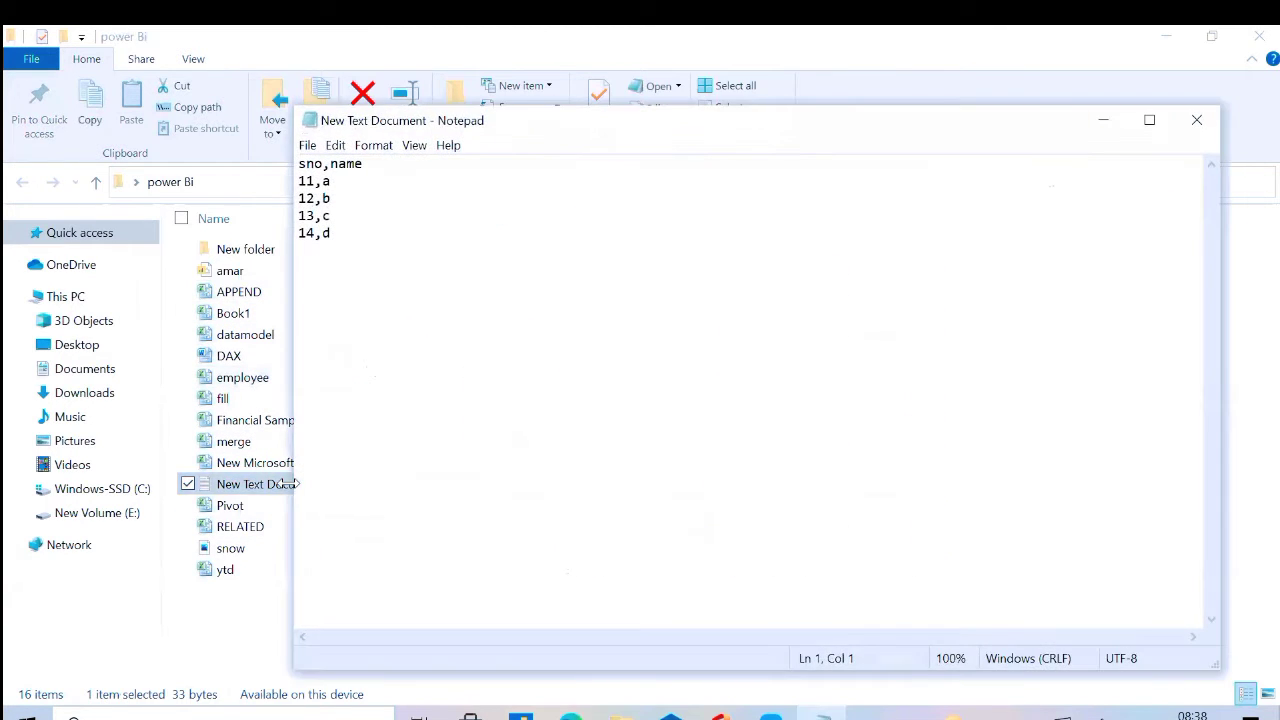
left_click_drag(328, 240, 290, 160)
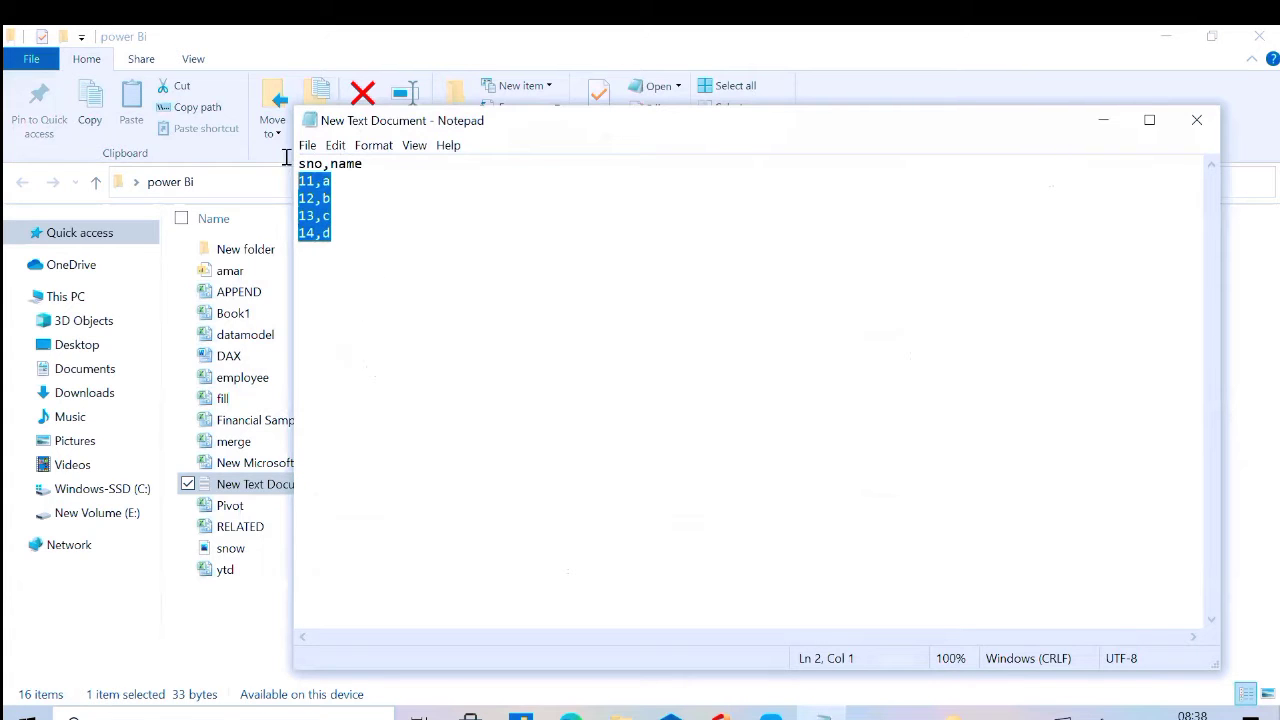
left_click(1199, 122)
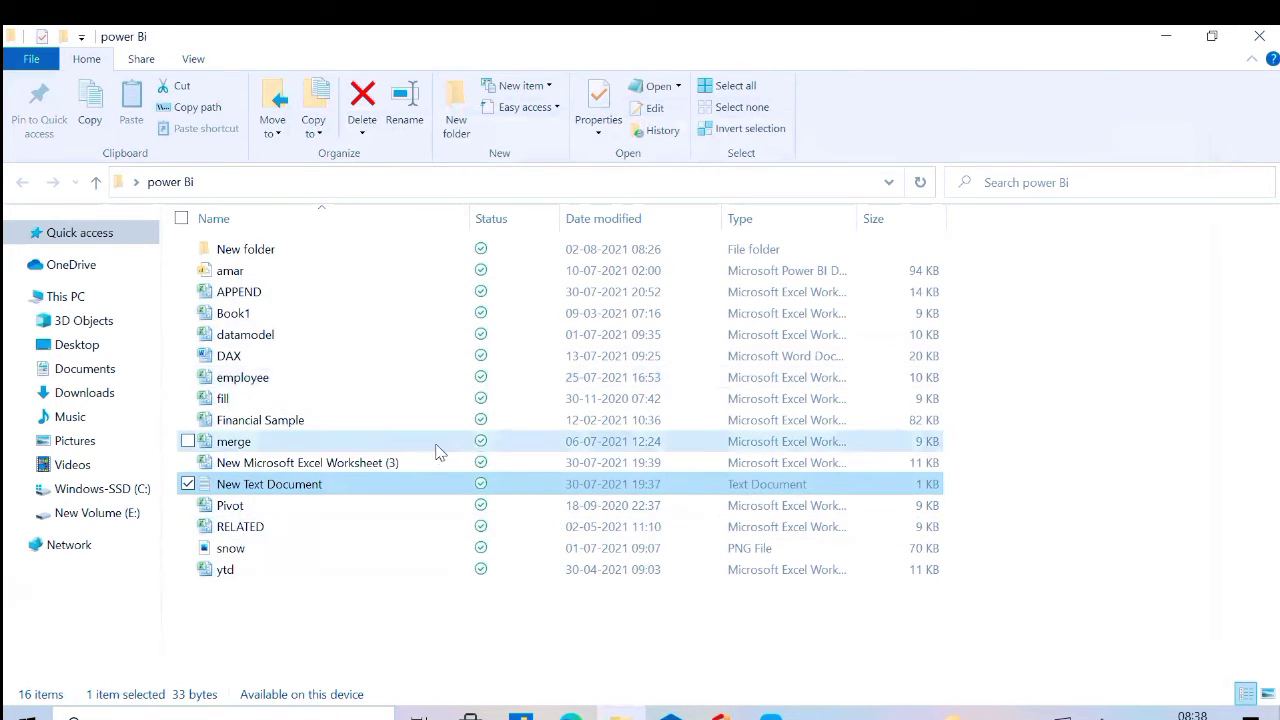
Open New Microsoft Excel Worksheet (3) in Excel, dismiss the activation wizard and examine Sheet4's rows from sno 15 to 22
double_click(404, 458)
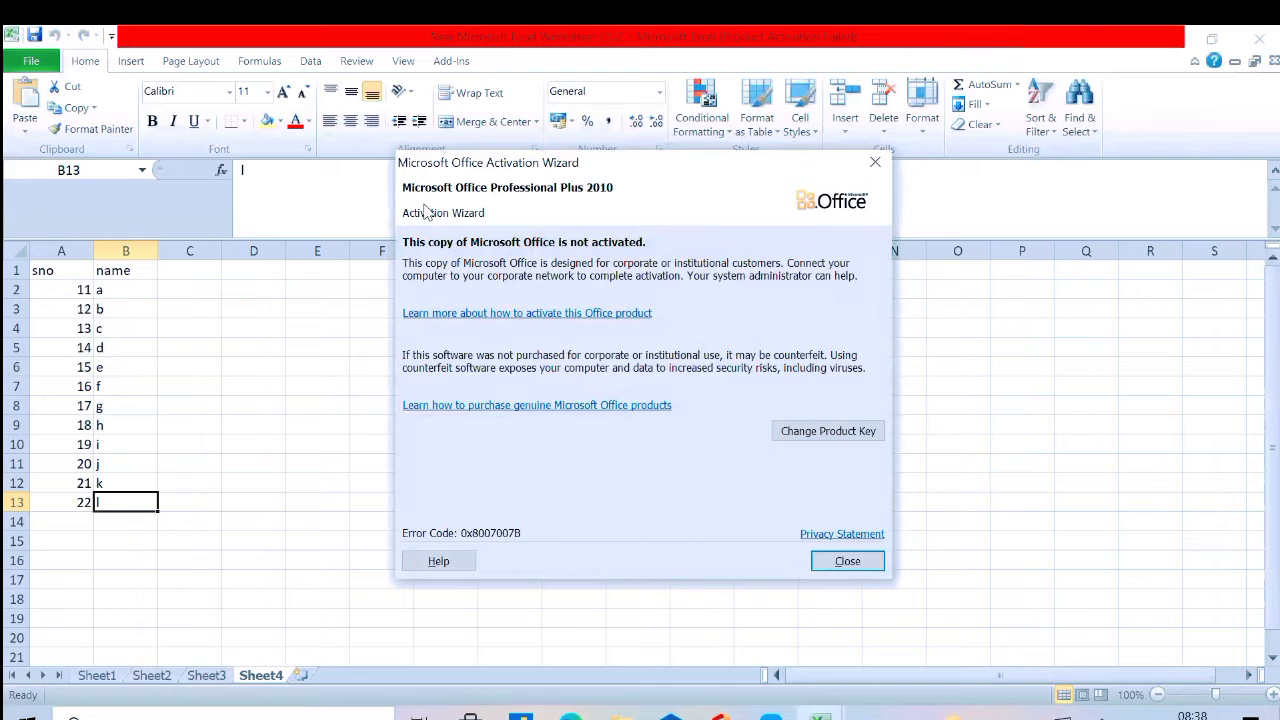
left_click(878, 162)
left_click_drag(62, 367, 131, 512)
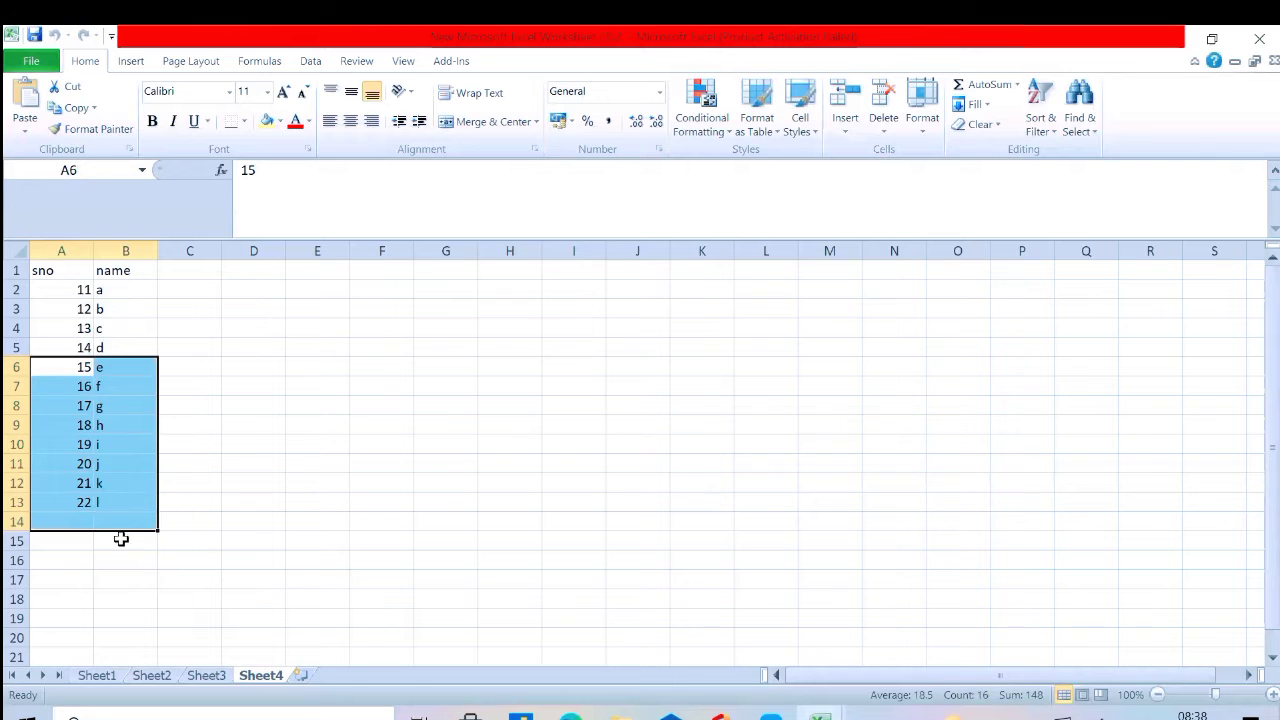
left_click(121, 537)
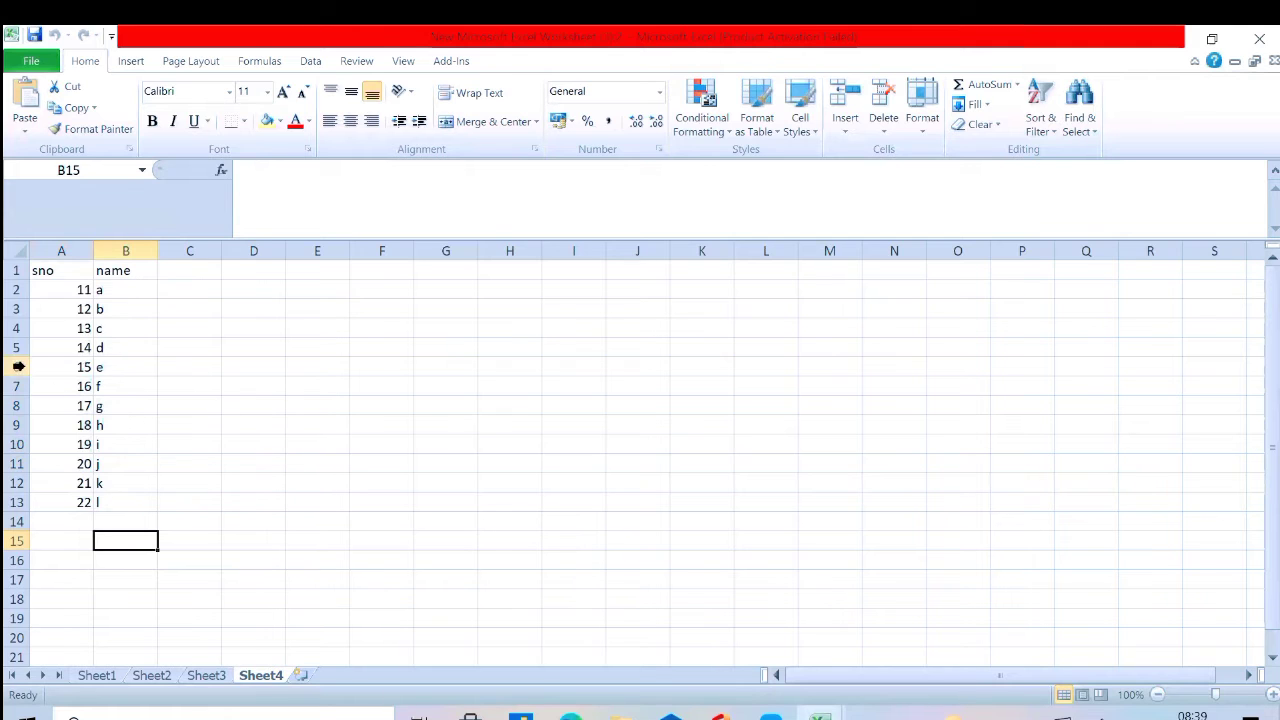
left_click_drag(52, 367, 102, 505)
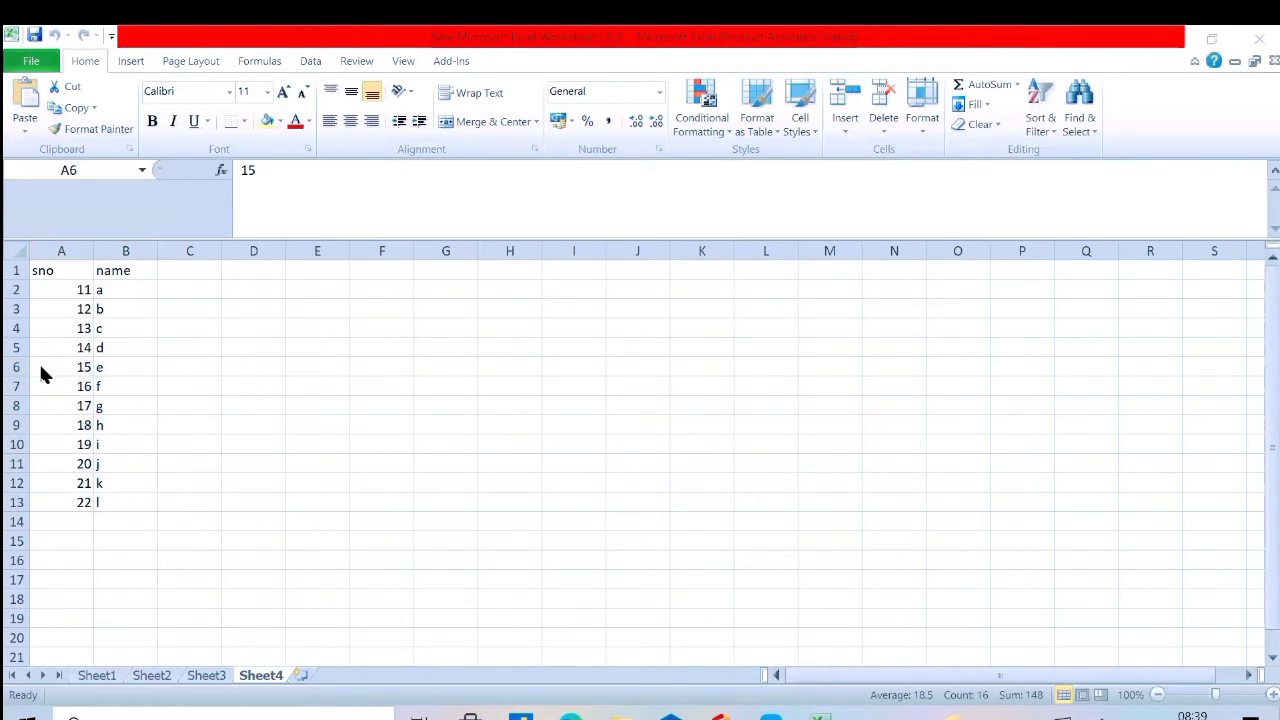
left_click(75, 367)
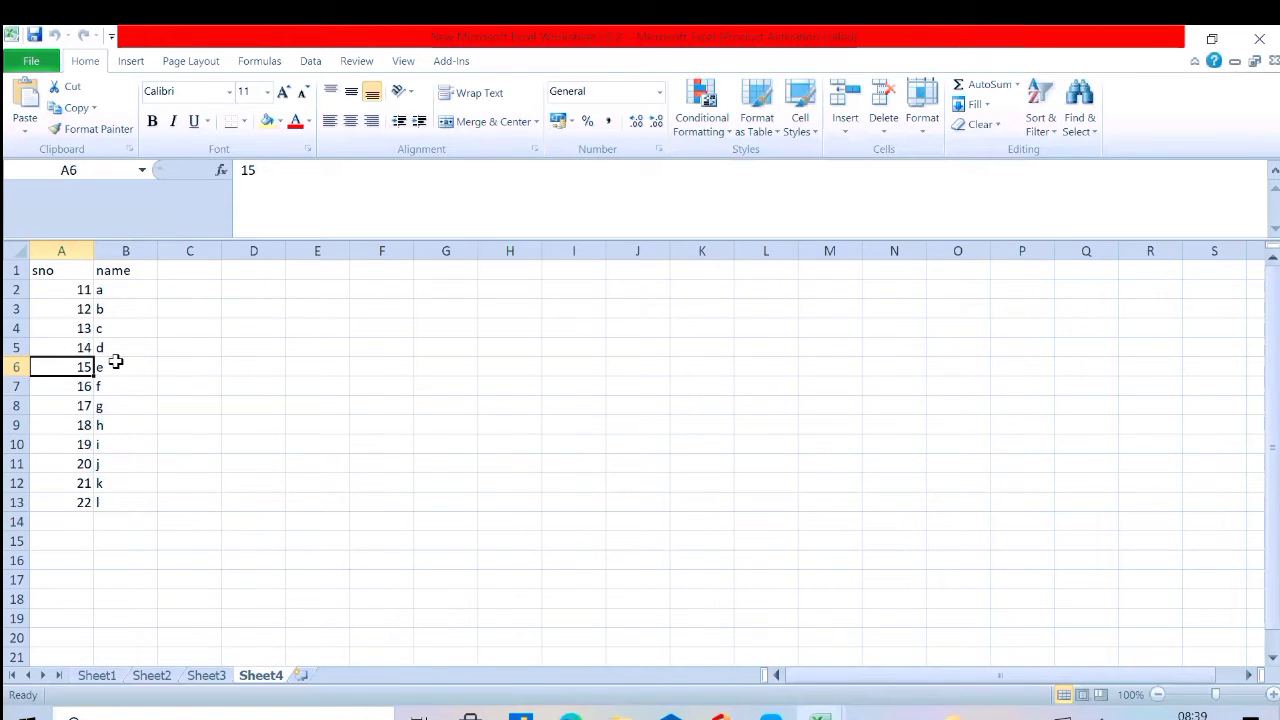
left_click(409, 118)
Compare Sheet4's rows in Excel with the rows of the New Text Document file in Notepad
left_click_drag(85, 289, 122, 348)
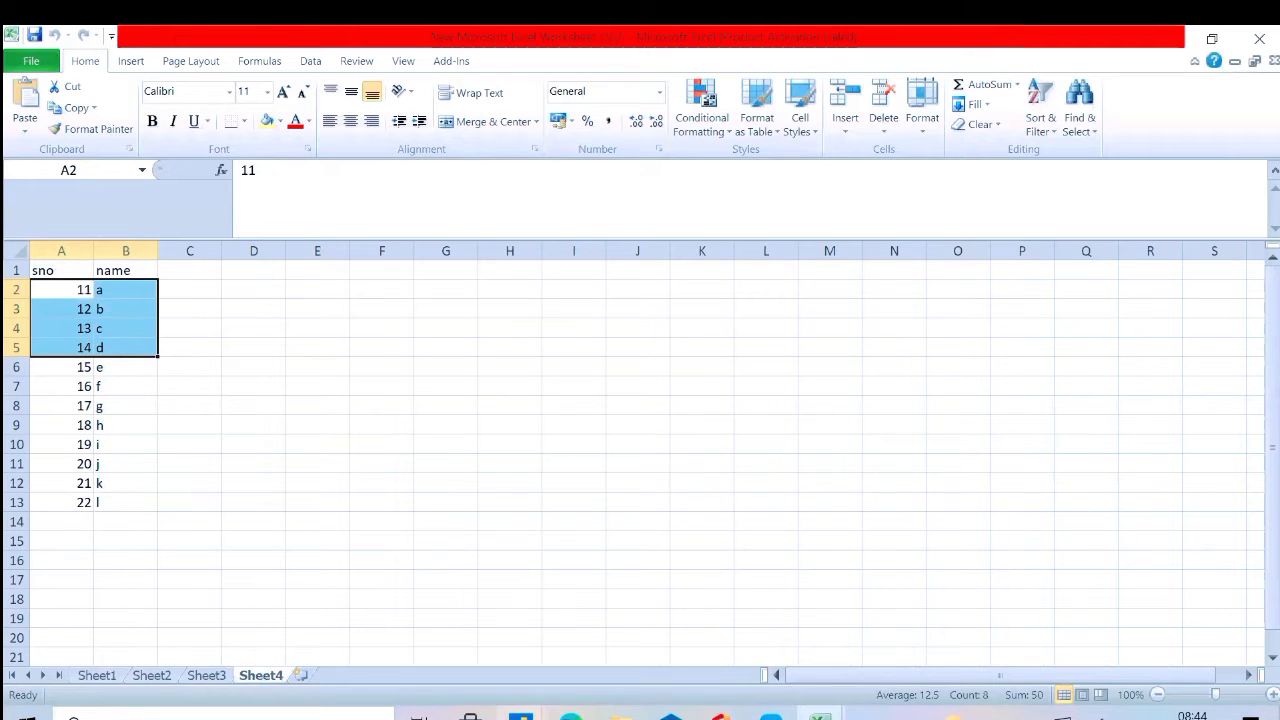
mouse_move(520, 716)
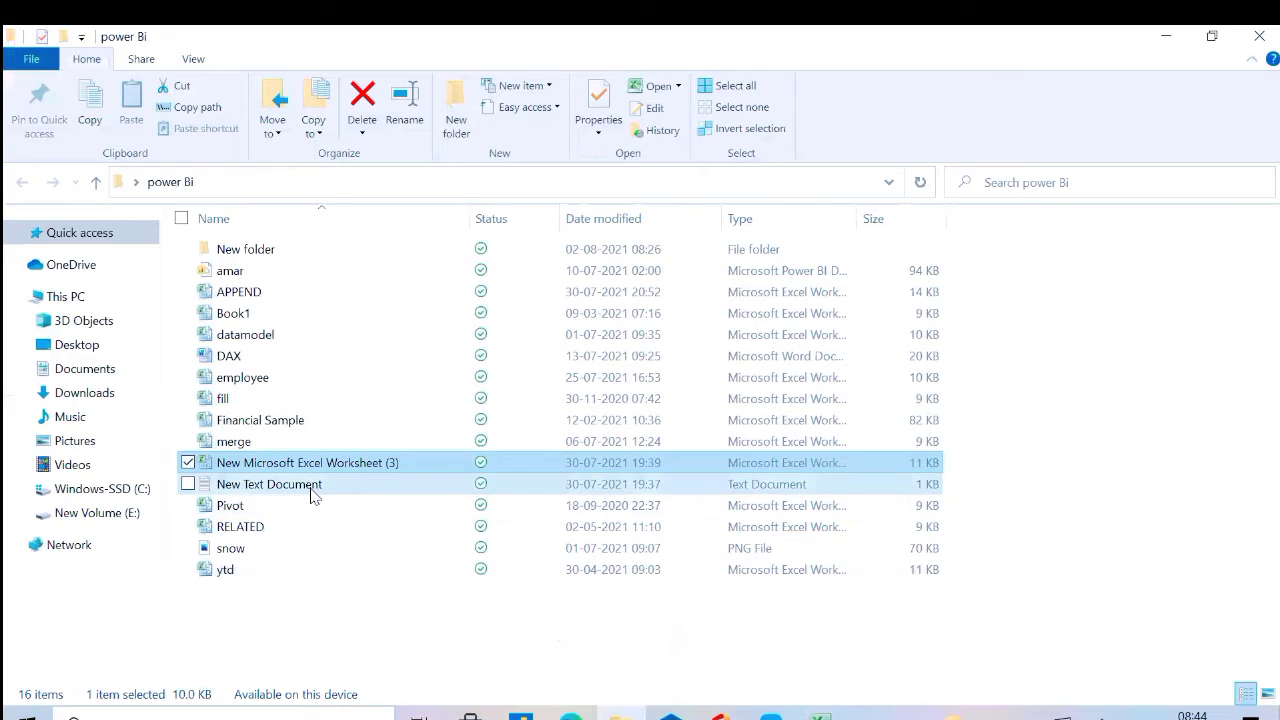
double_click(305, 484)
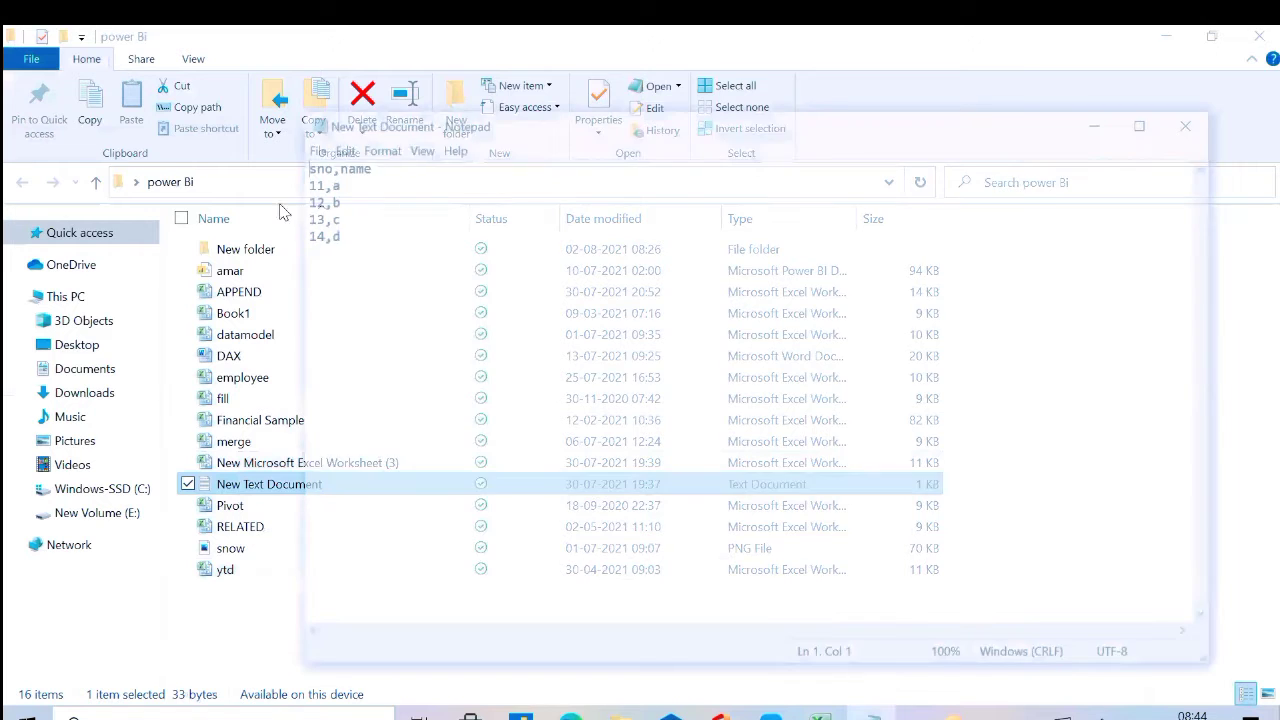
left_click_drag(297, 181, 337, 238)
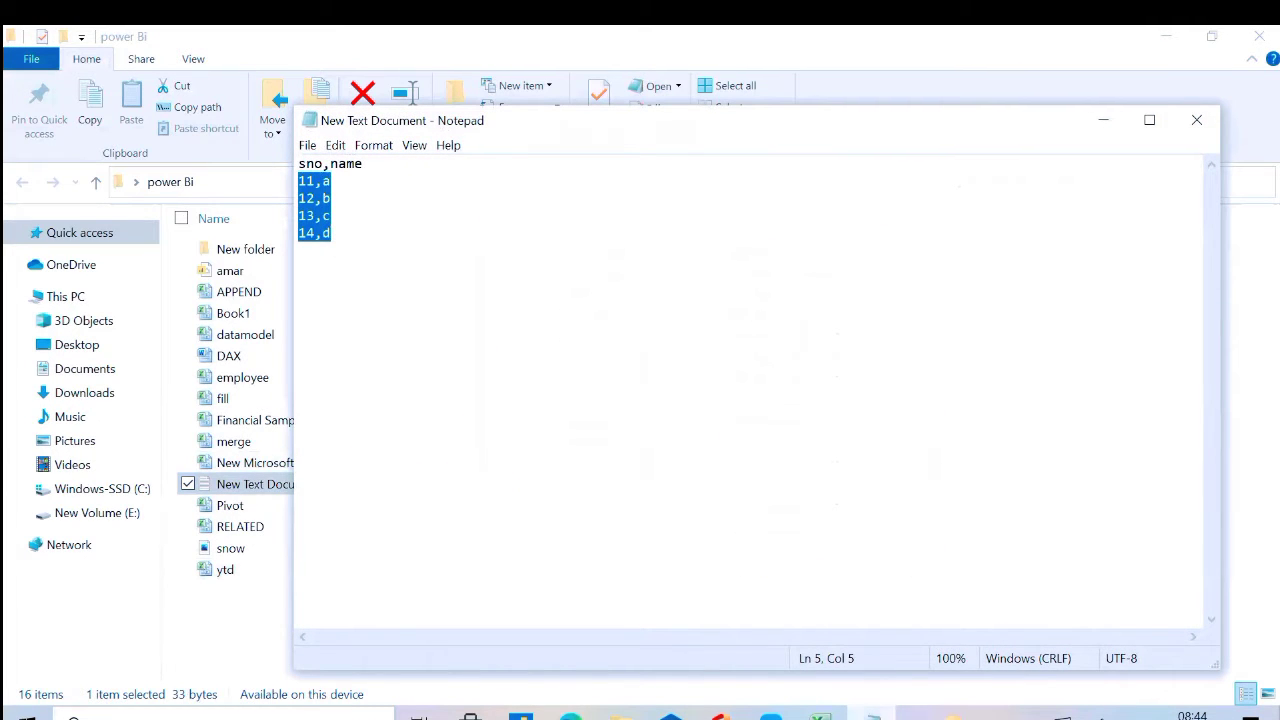
left_click(842, 668)
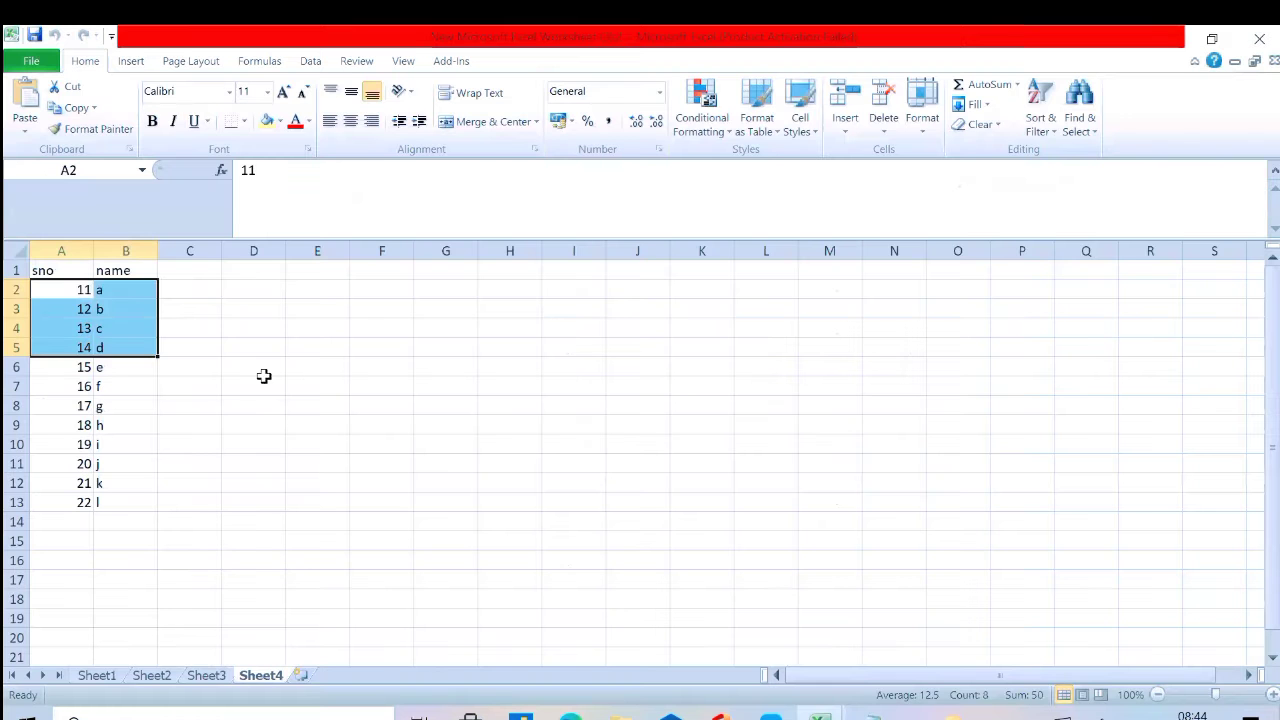
left_click(215, 371)
left_click(64, 358)
left_click_drag(64, 358, 115, 505)
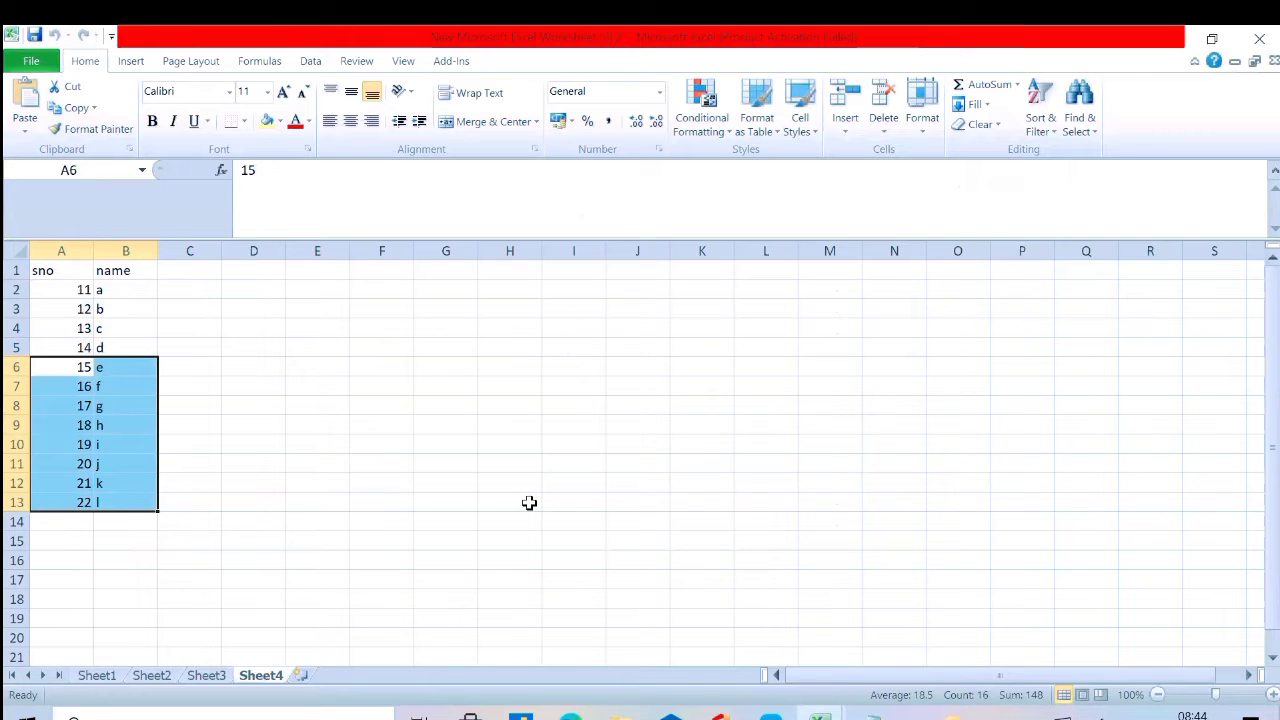
Switch to the Power Query Editor and delete both the Query1 and New Text Document queries
key("alt+Tab")
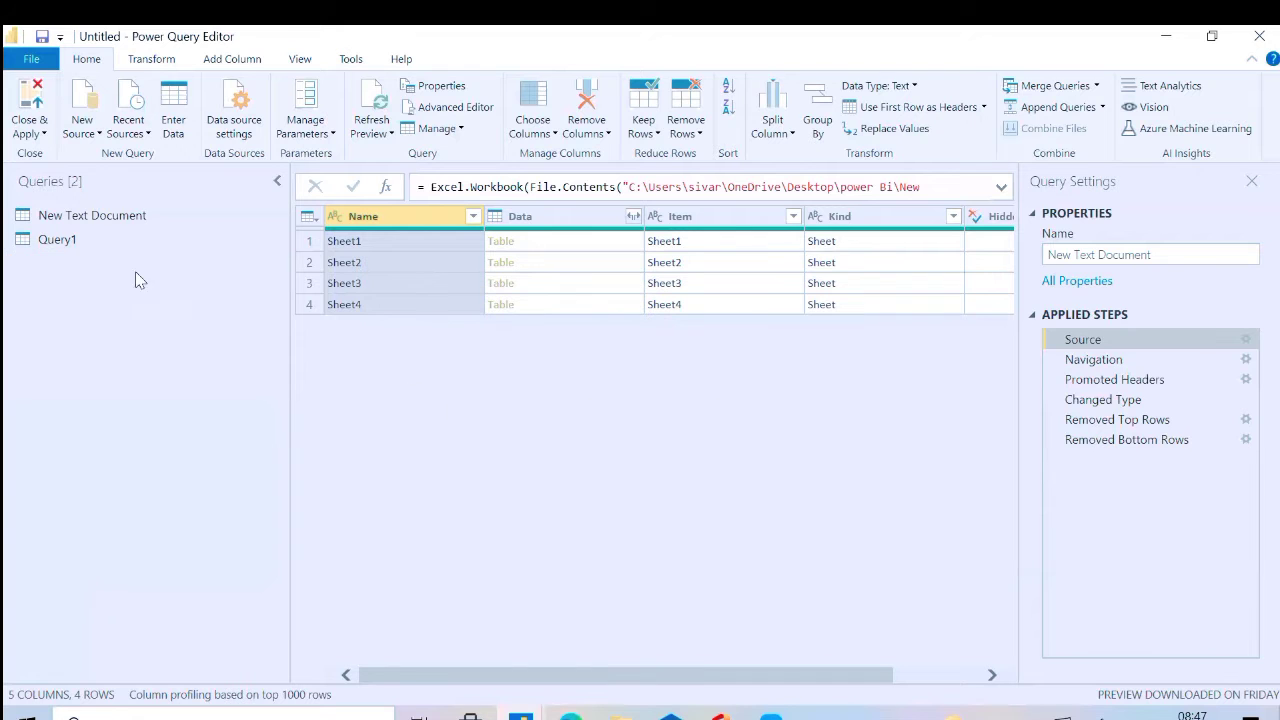
left_click(109, 244)
right_click(111, 250)
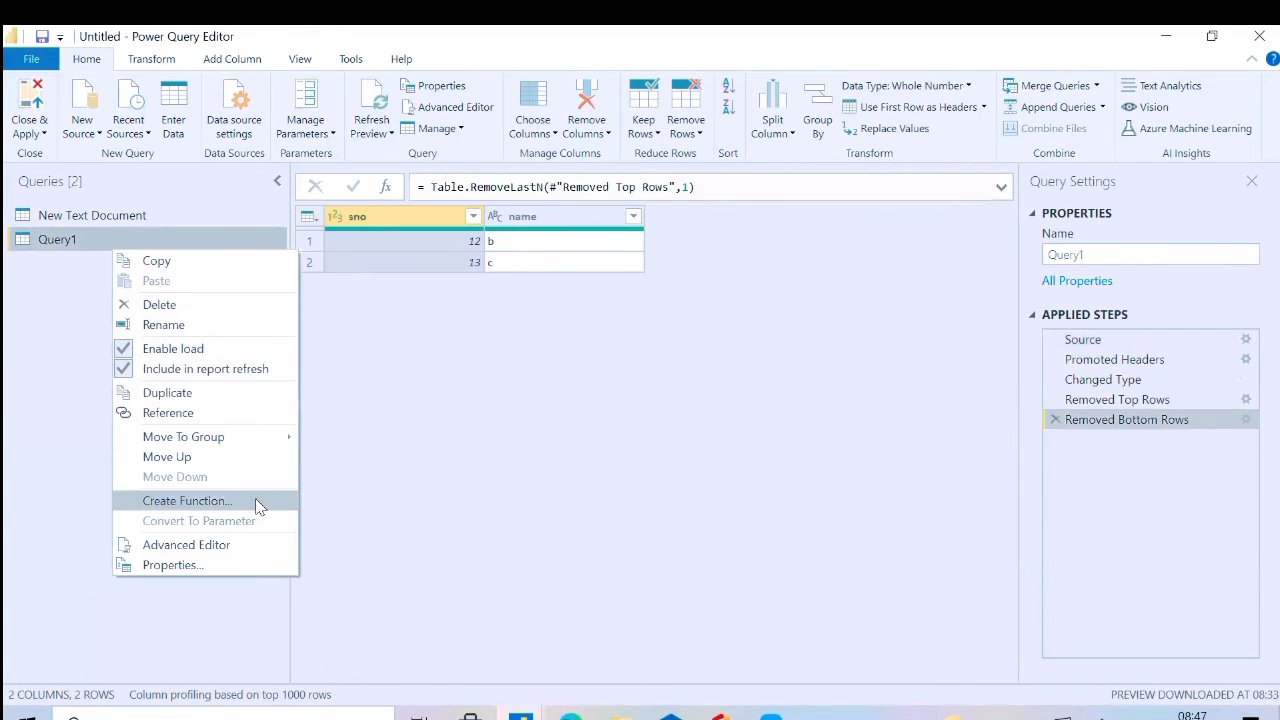
left_click(165, 302)
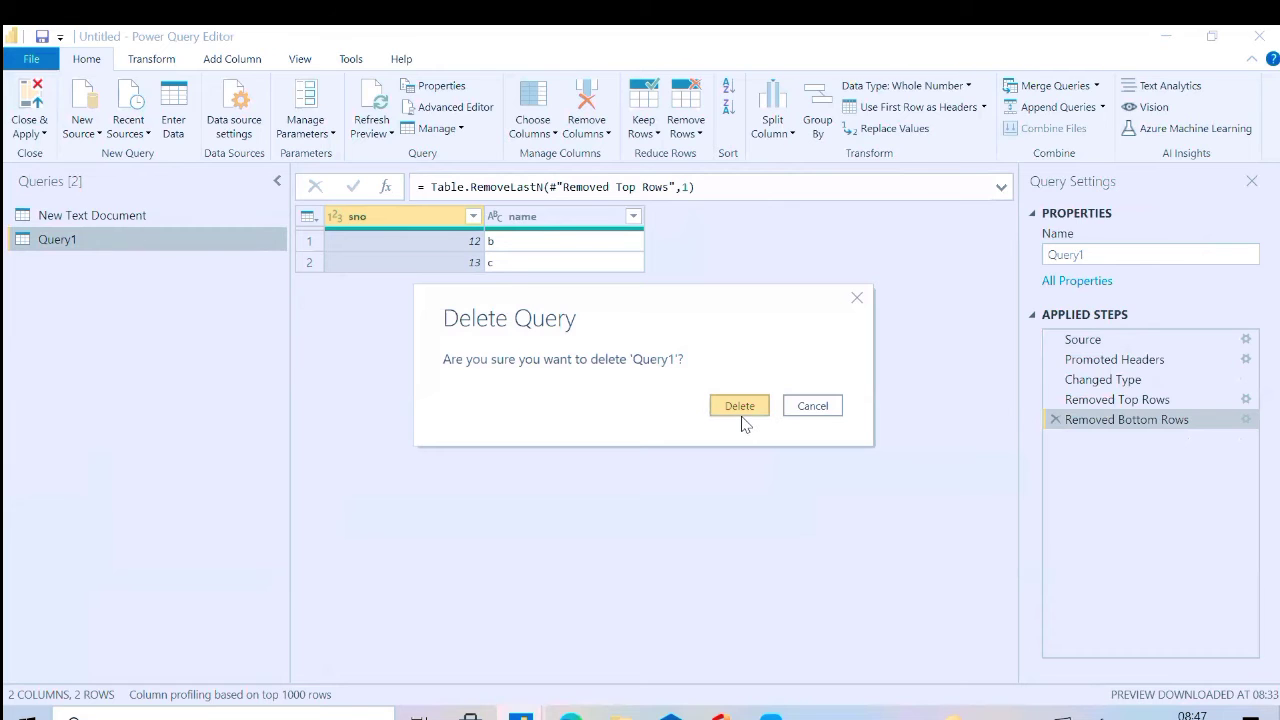
left_click(740, 406)
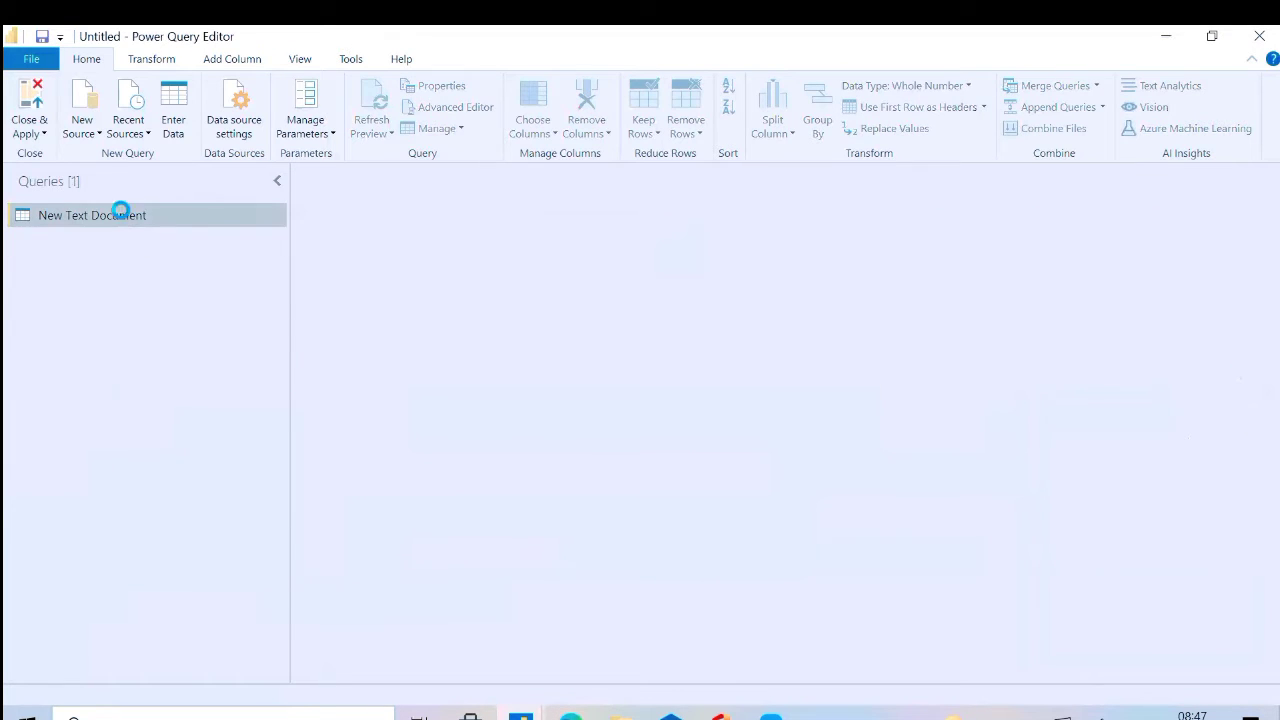
right_click(122, 213)
left_click(165, 267)
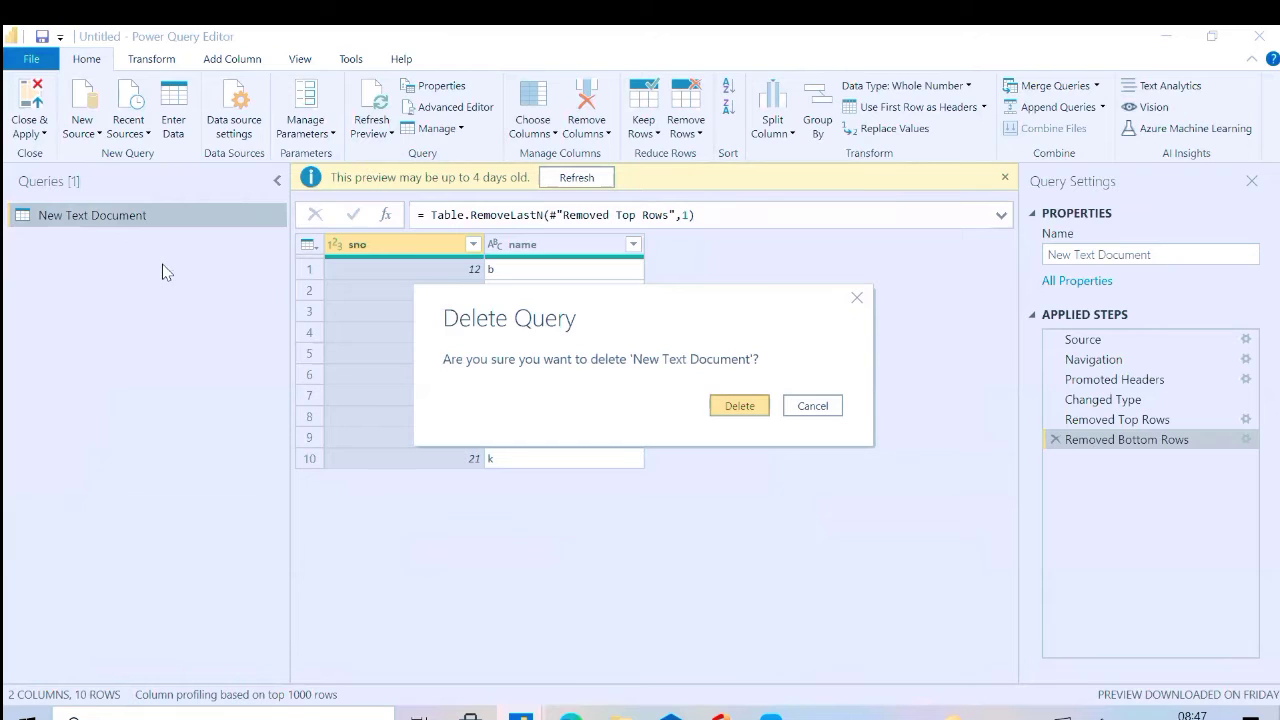
left_click(733, 409)
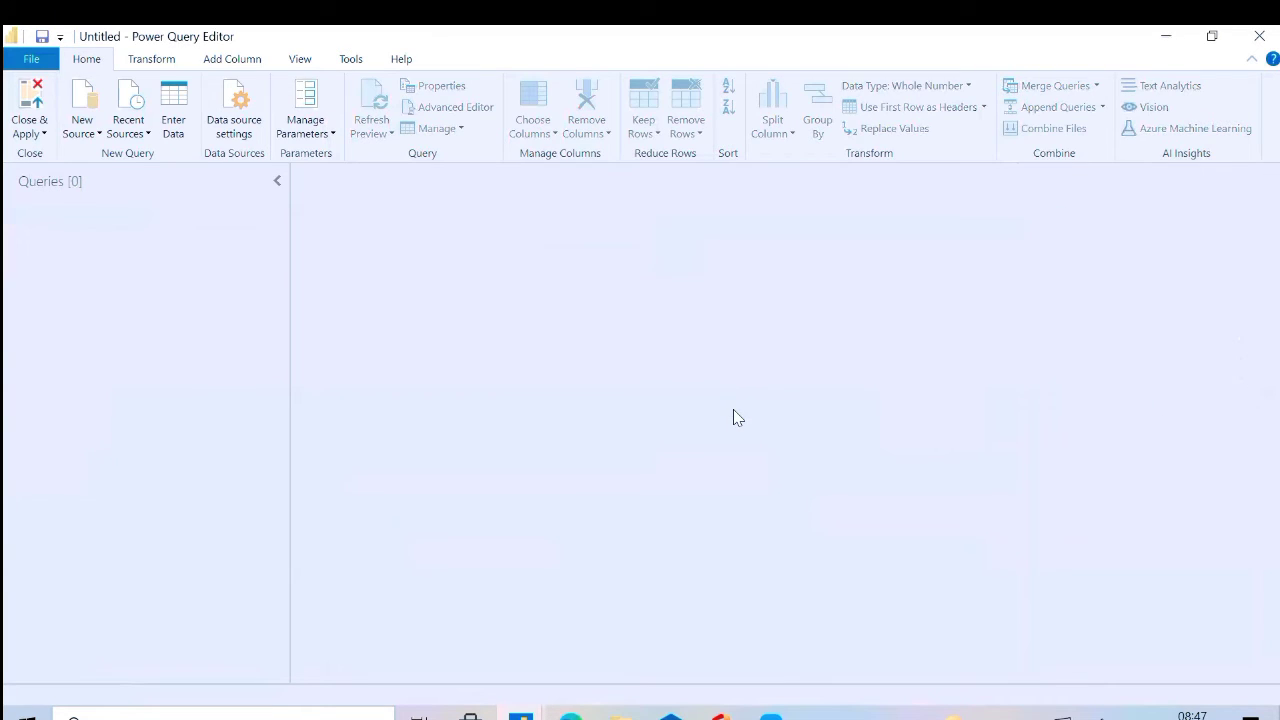
Import New Text Document.txt from the desktop's power Bi folder as a new Text/CSV source with the comma delimiter
left_click(94, 138)
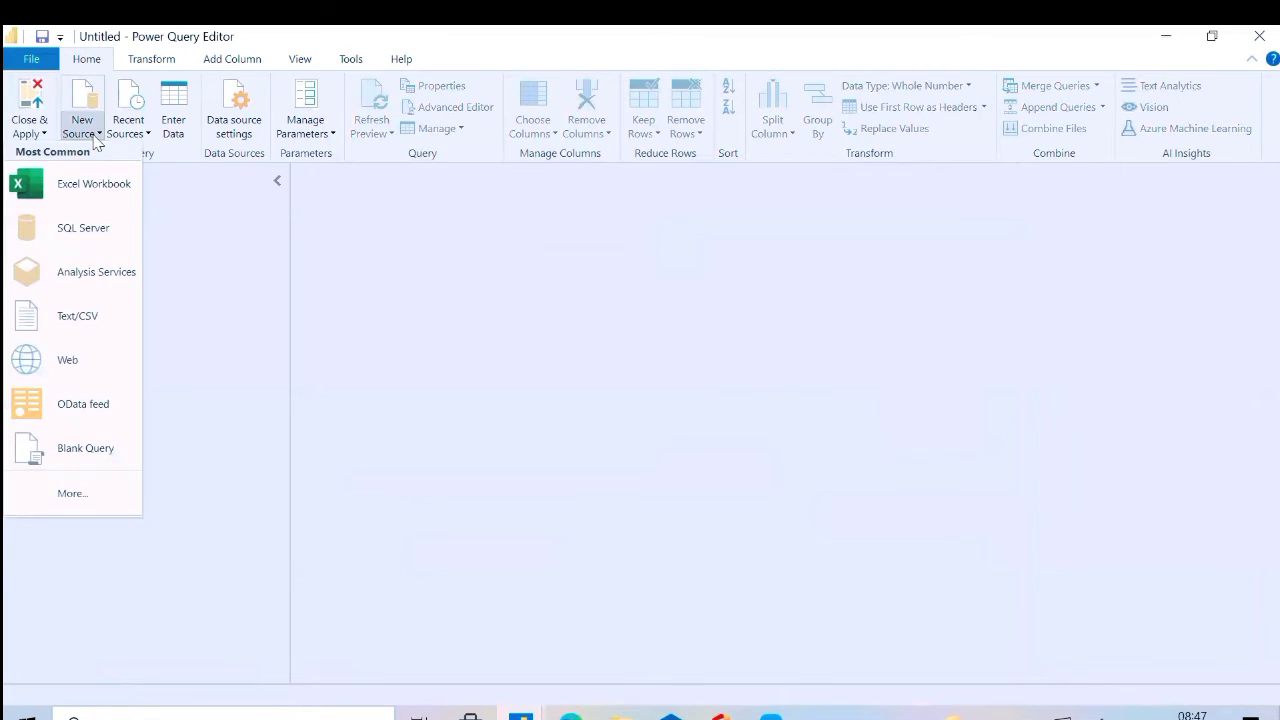
left_click(88, 318)
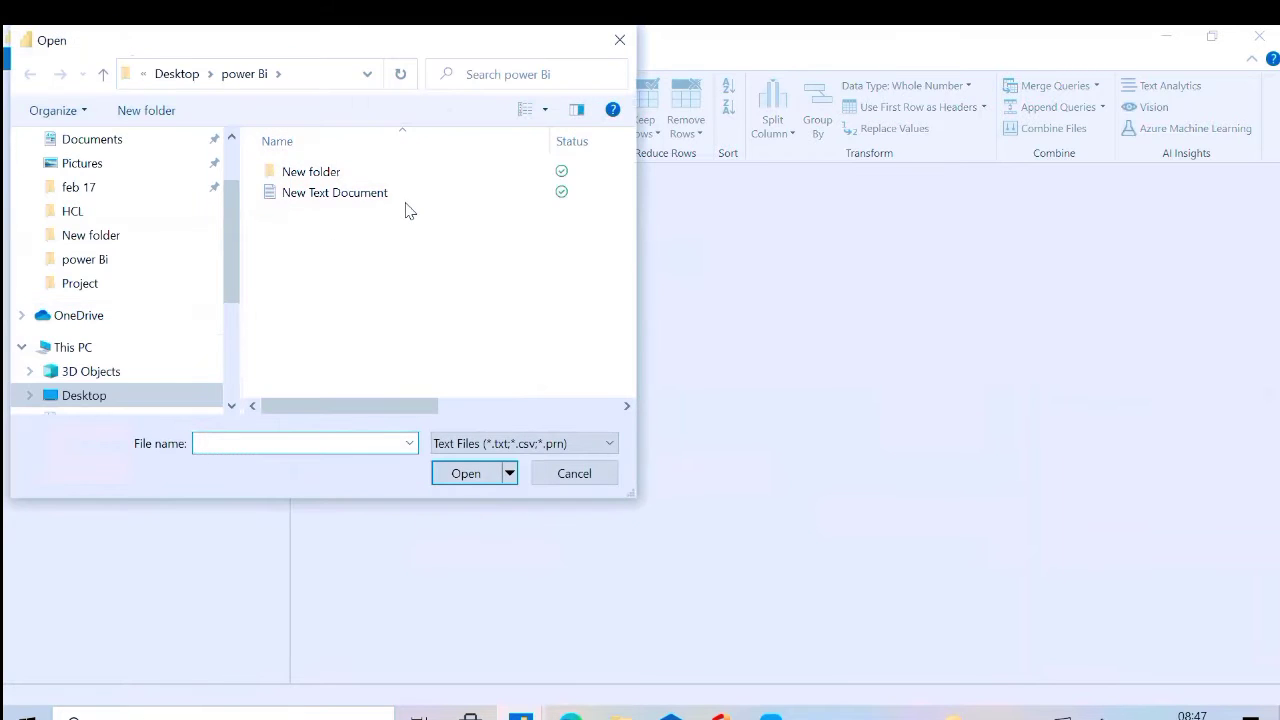
left_click(405, 201)
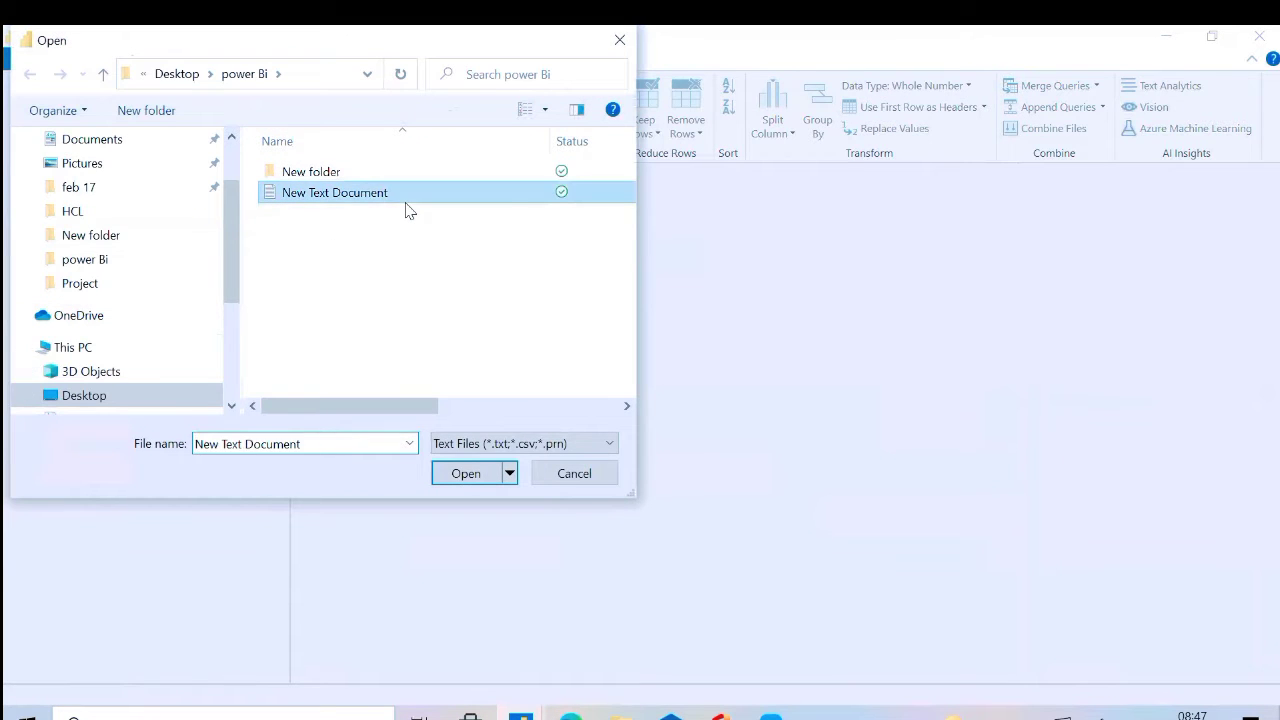
left_click(466, 474)
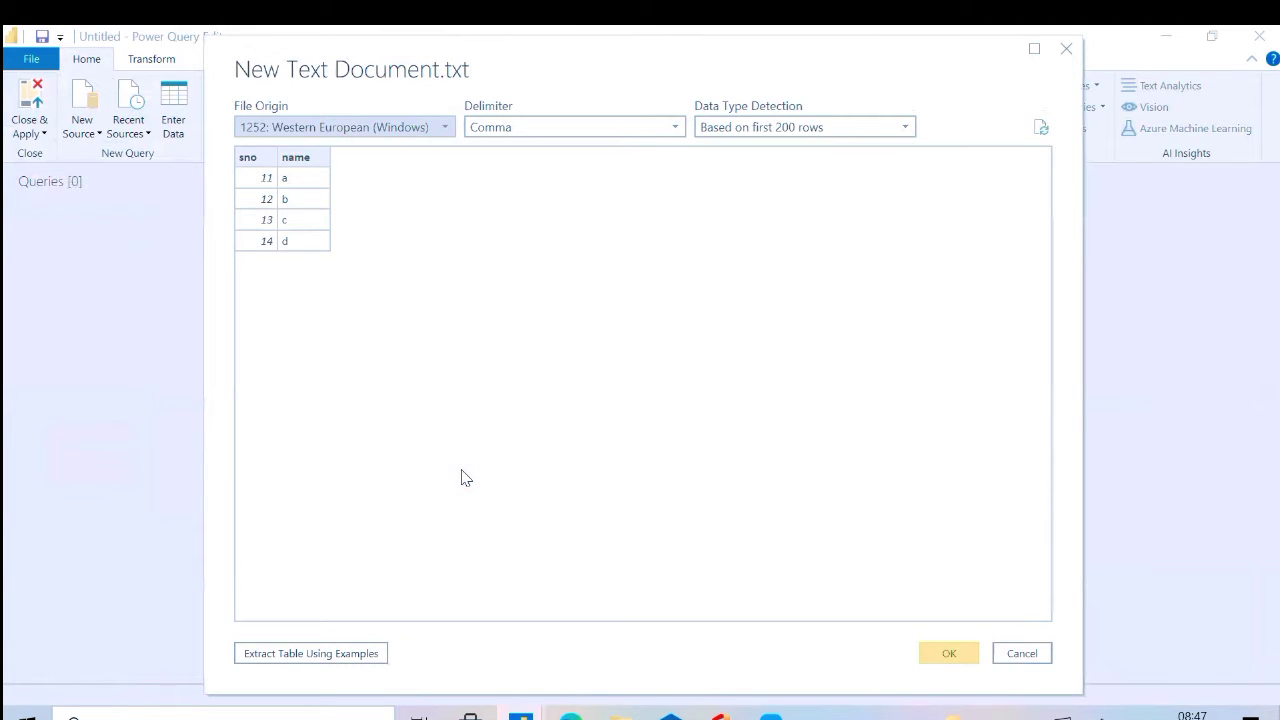
left_click(950, 654)
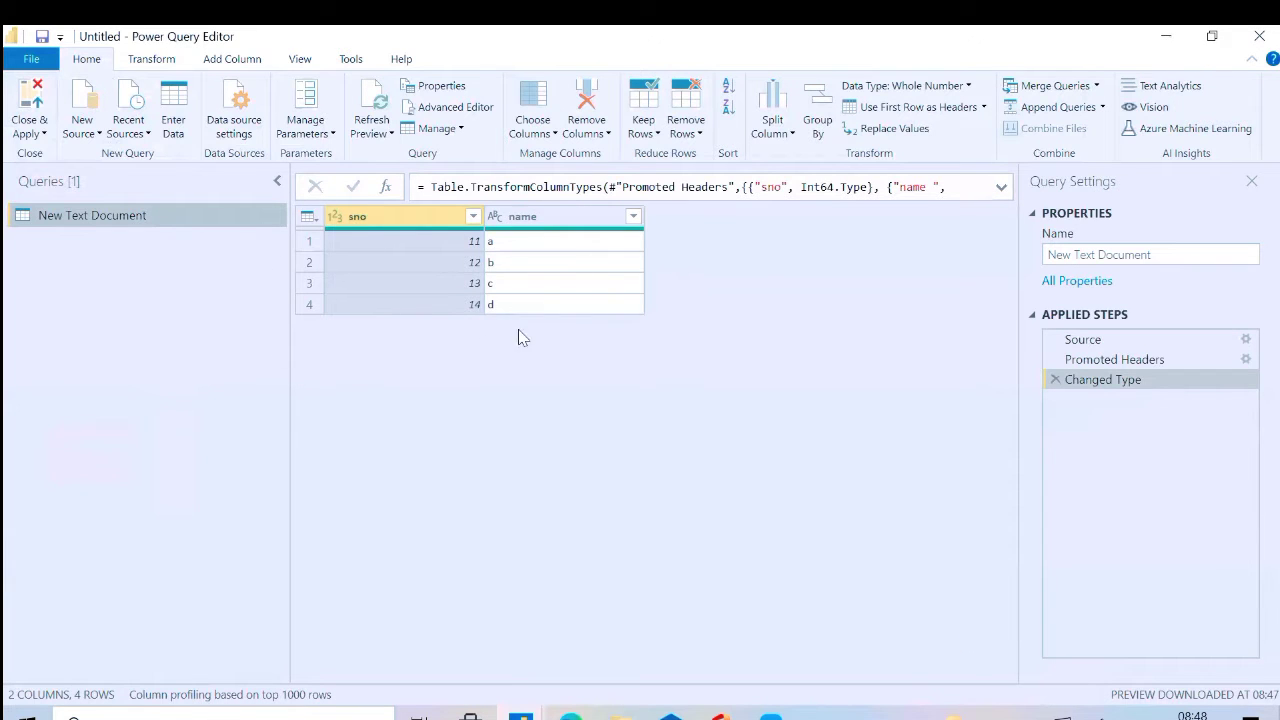
Remove 1 top row and 1 bottom row from the New Text Document query
left_click(697, 136)
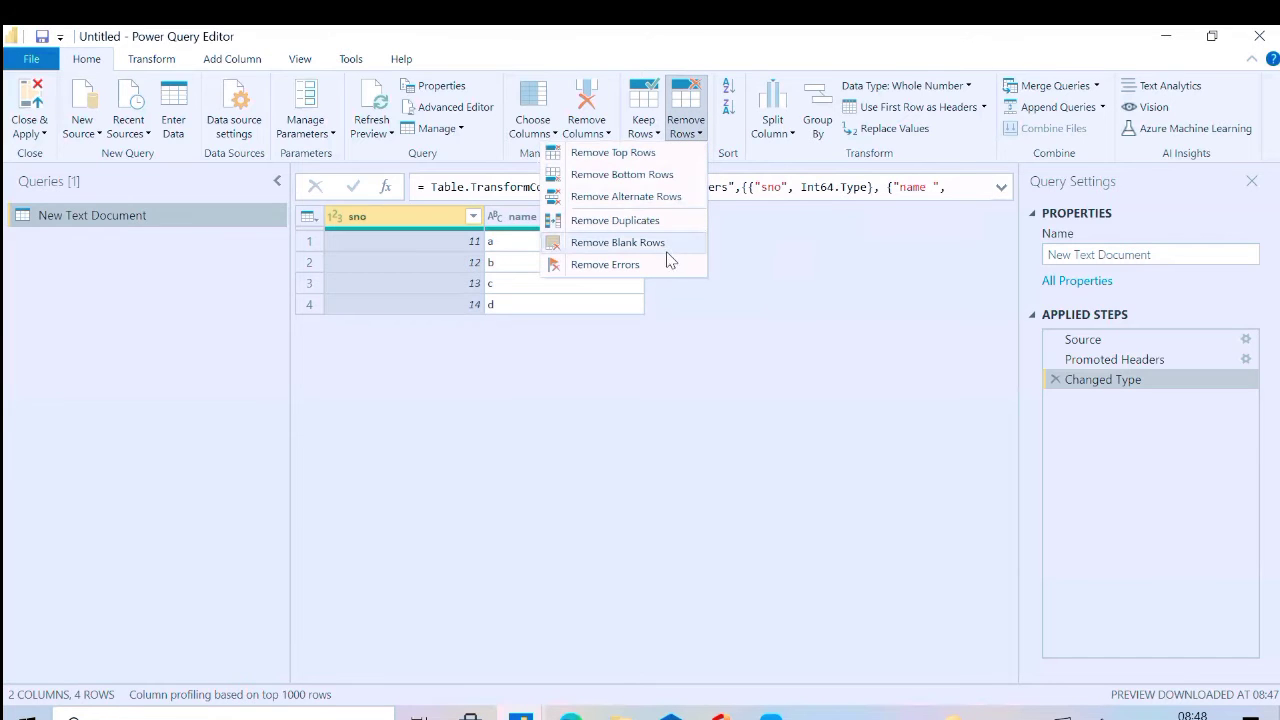
left_click(648, 152)
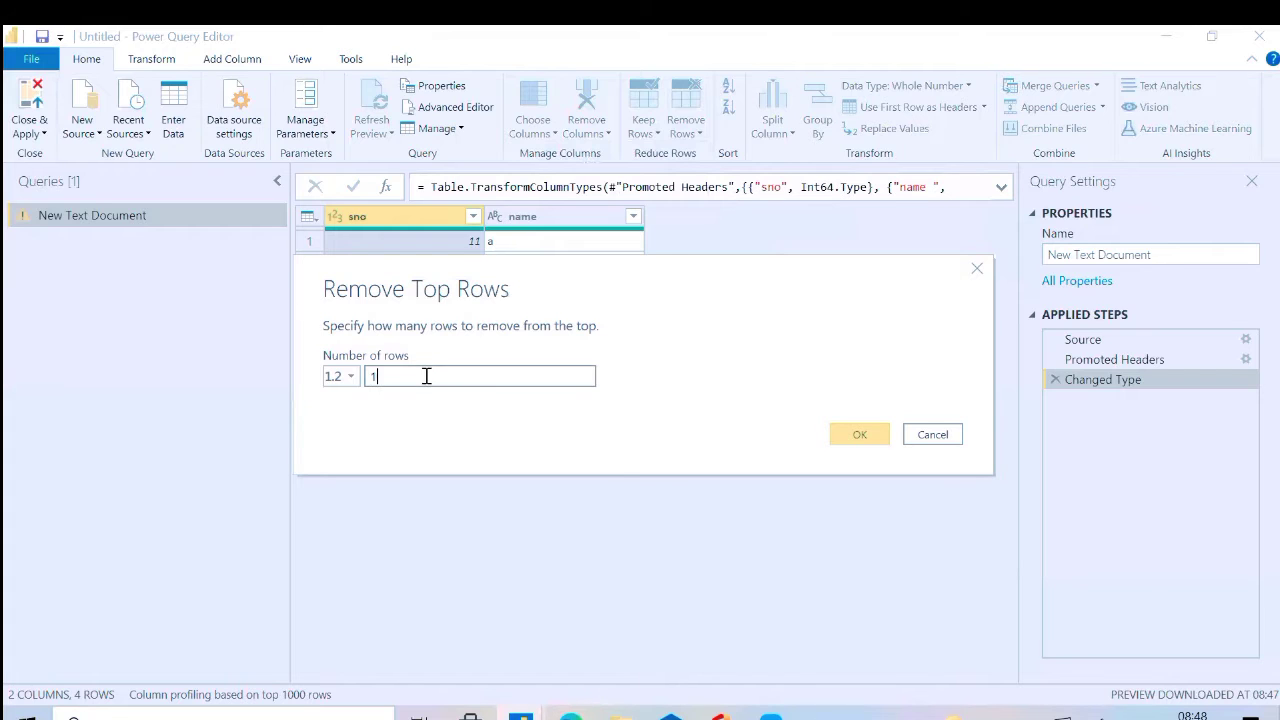
left_click(857, 434)
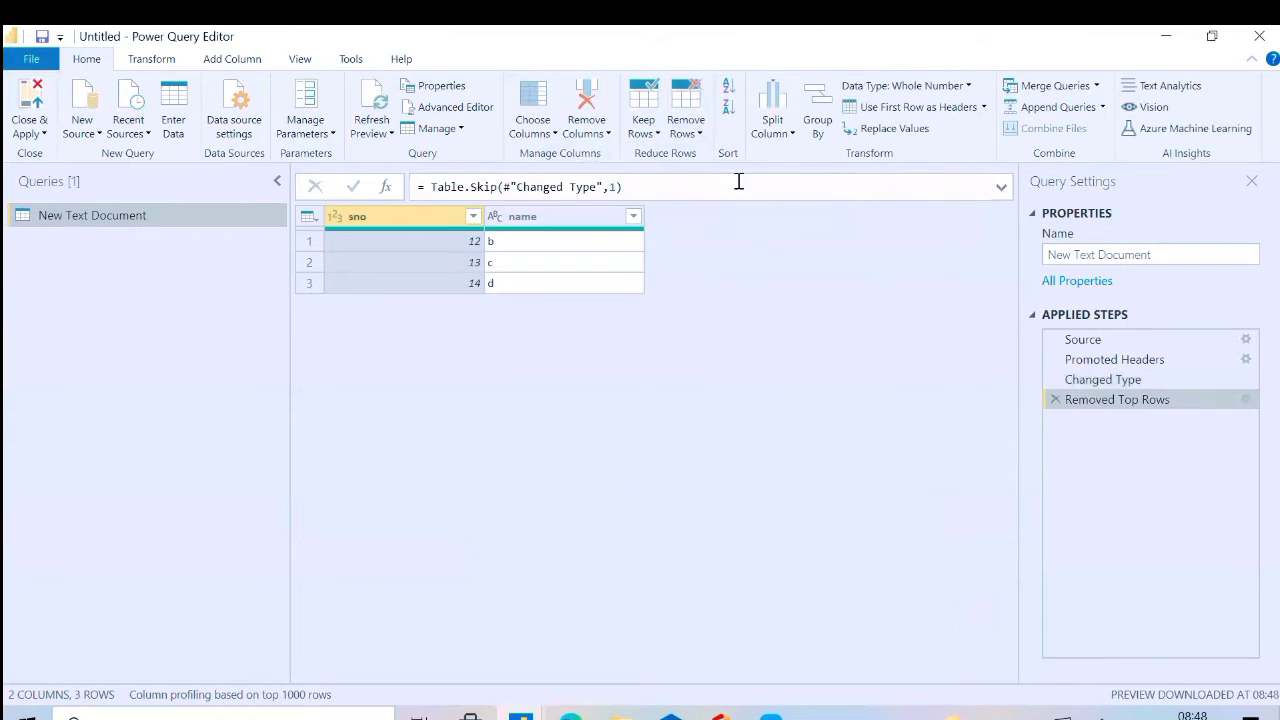
left_click(688, 130)
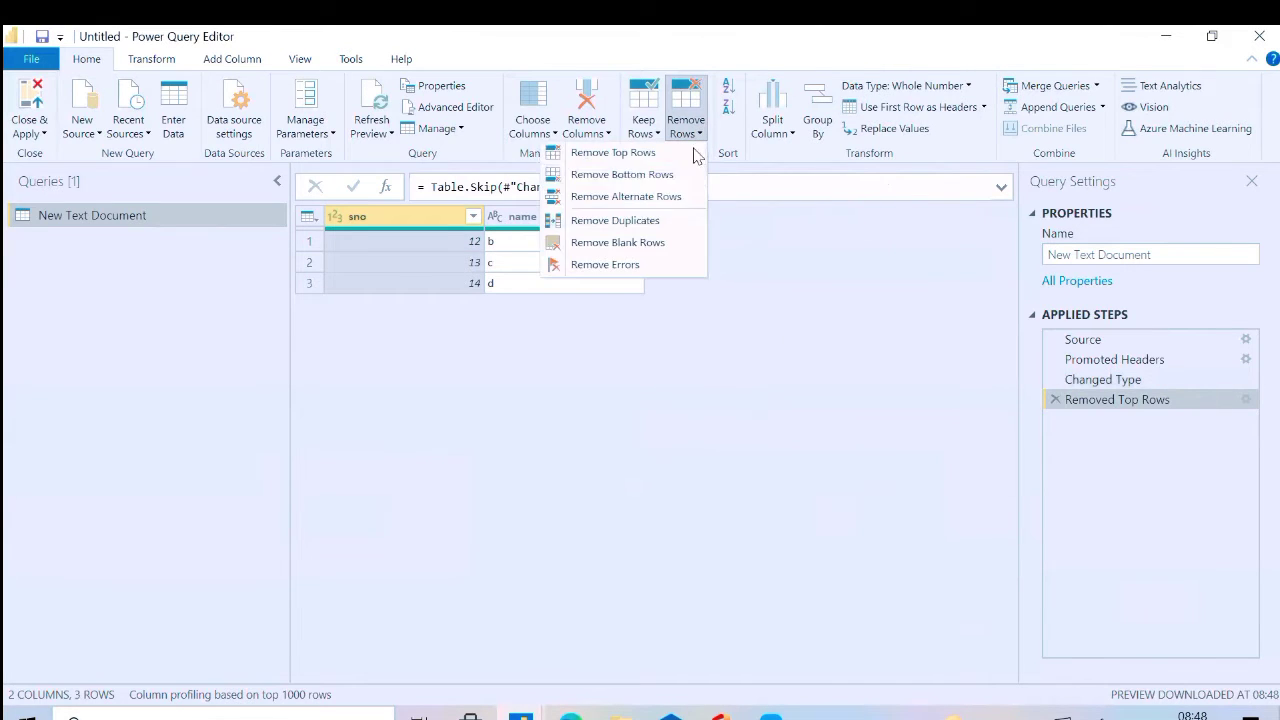
left_click(640, 175)
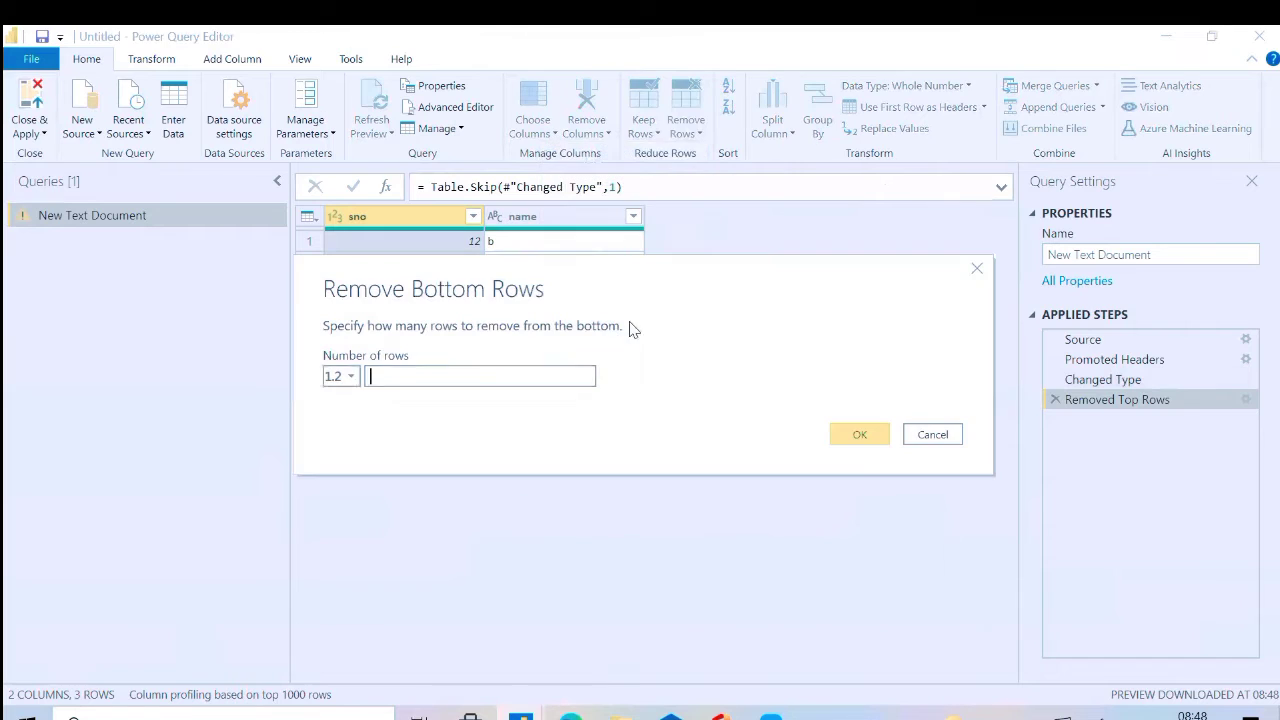
left_click(472, 376)
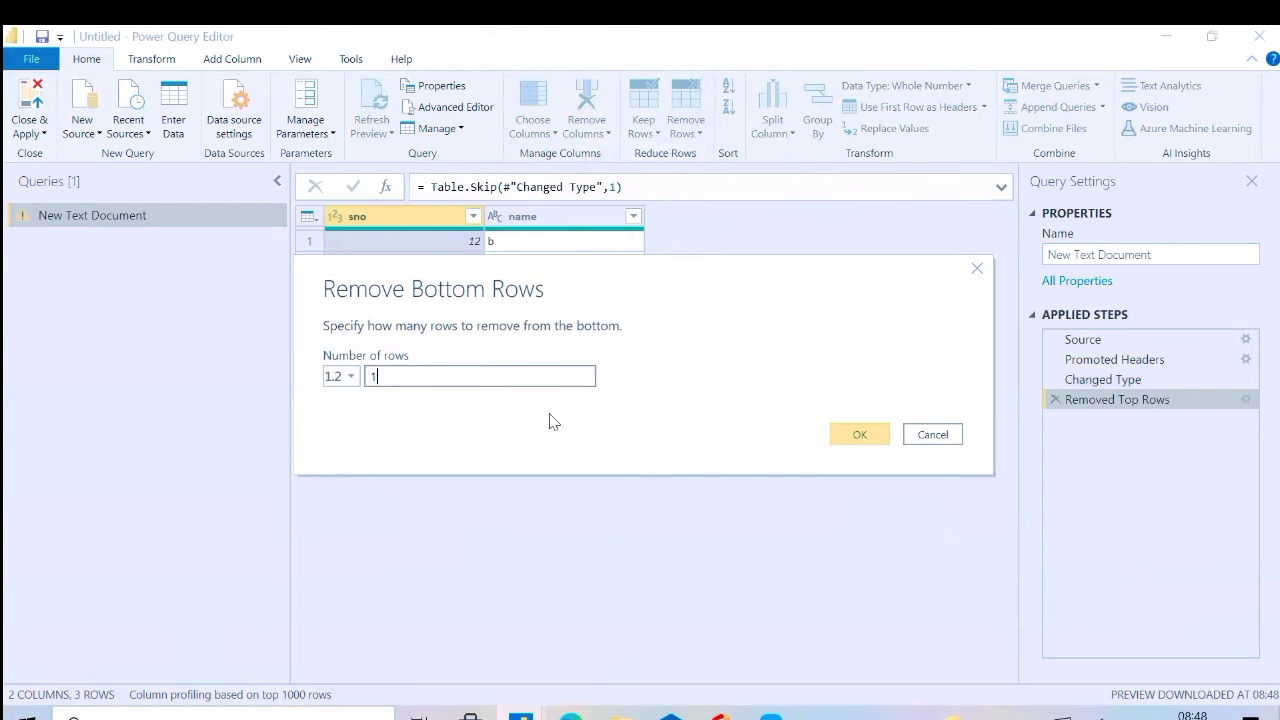
type("1")
left_click(852, 437)
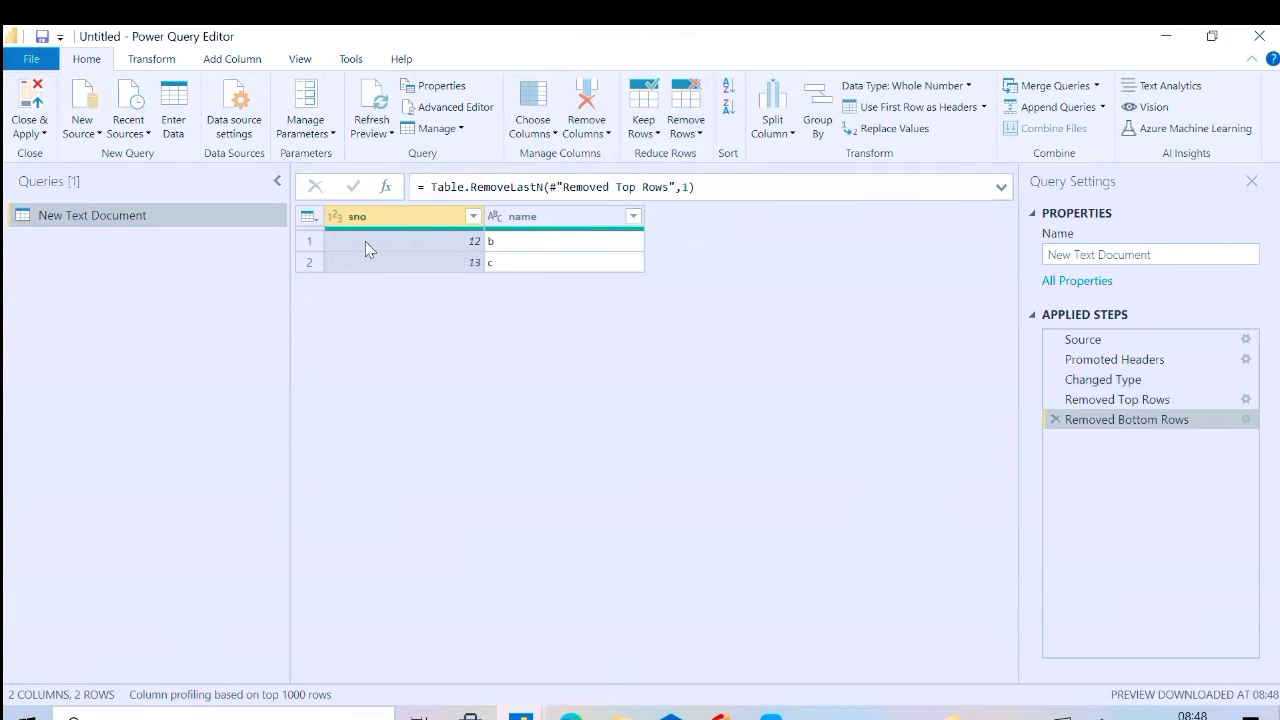
Close the Power Query Editor with the changes applied and expand the New Text Document table's fields in the report
left_click(36, 133)
left_click(50, 156)
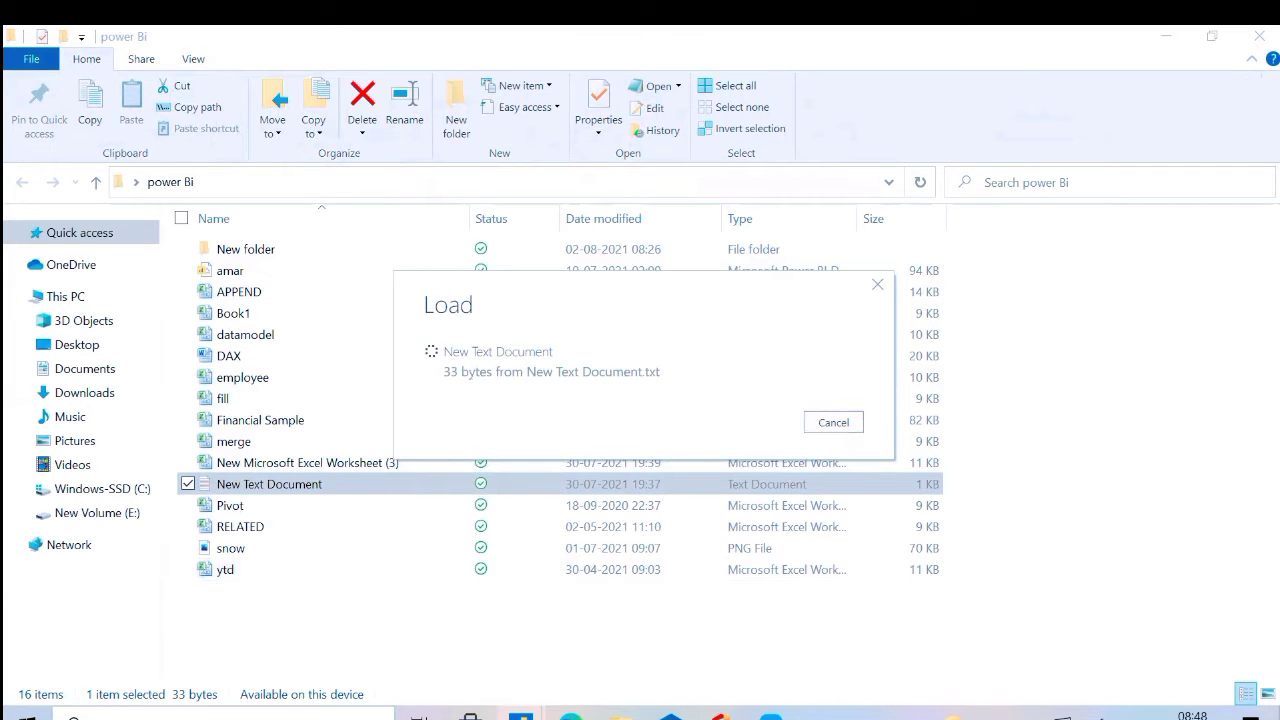
left_click(486, 557)
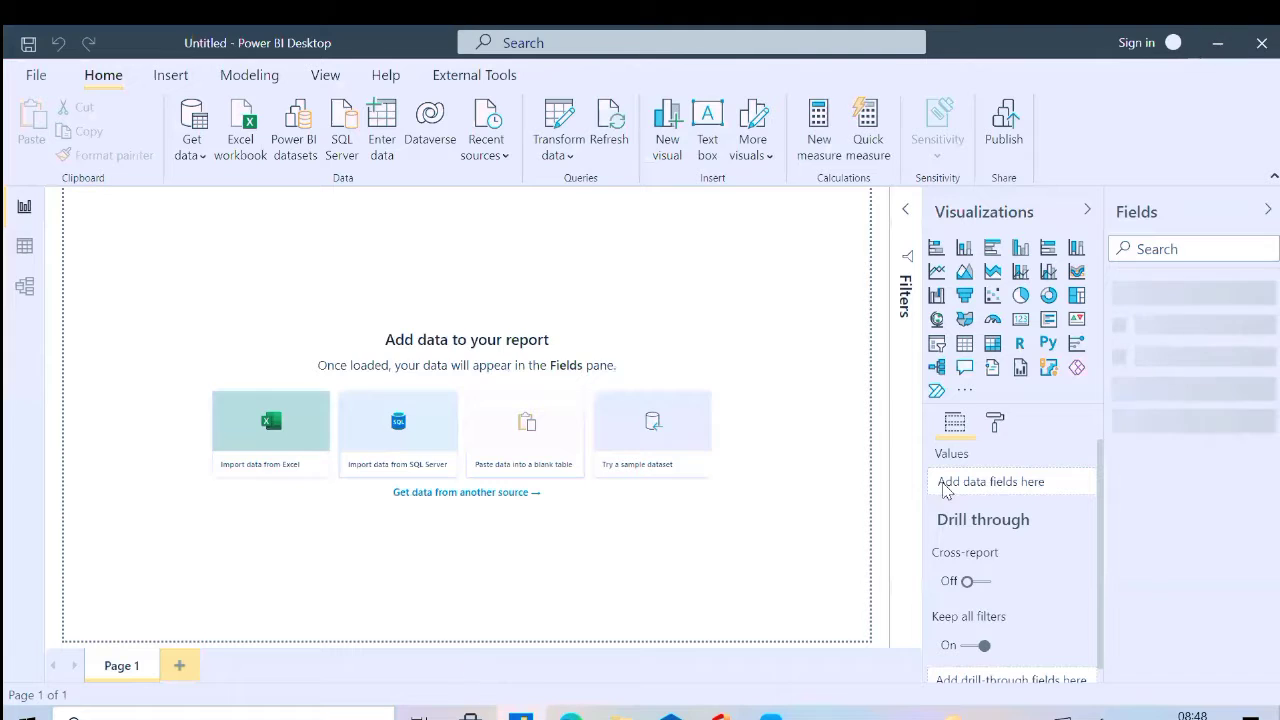
left_click(1118, 292)
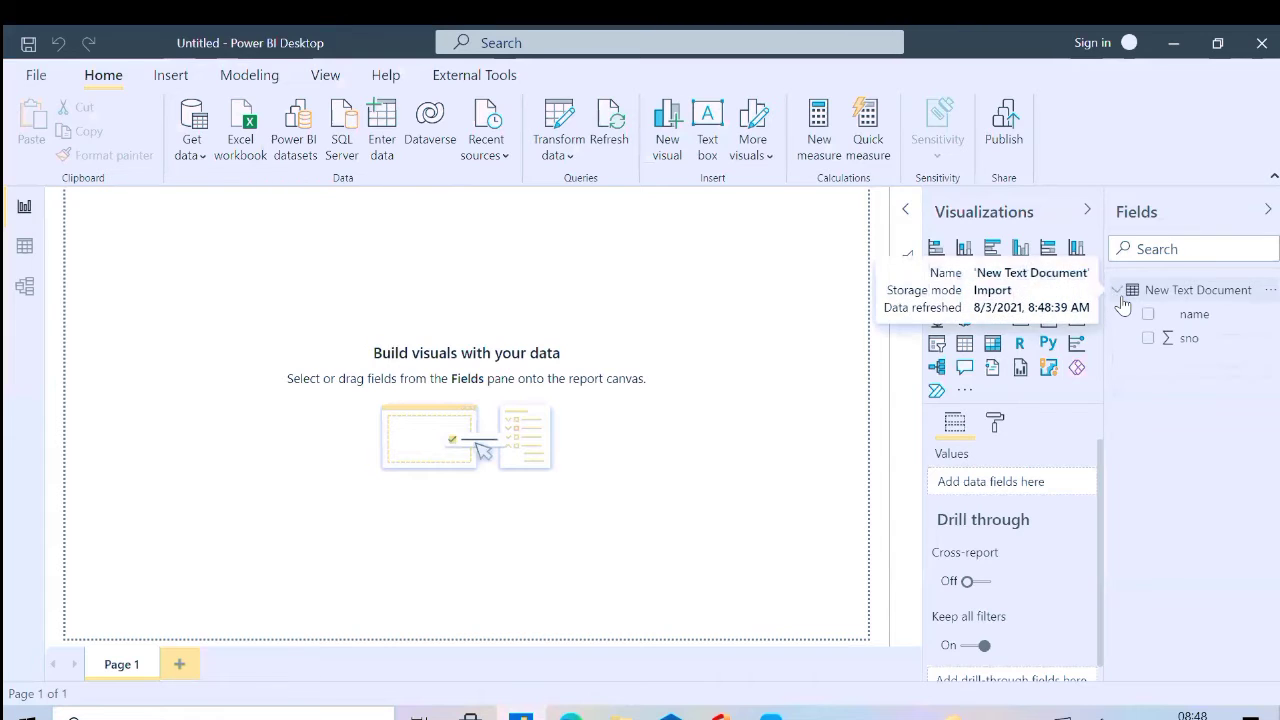
Create a stacked column chart with name on the axis and sno as values, and enlarge it to fill the report page
left_click(964, 247)
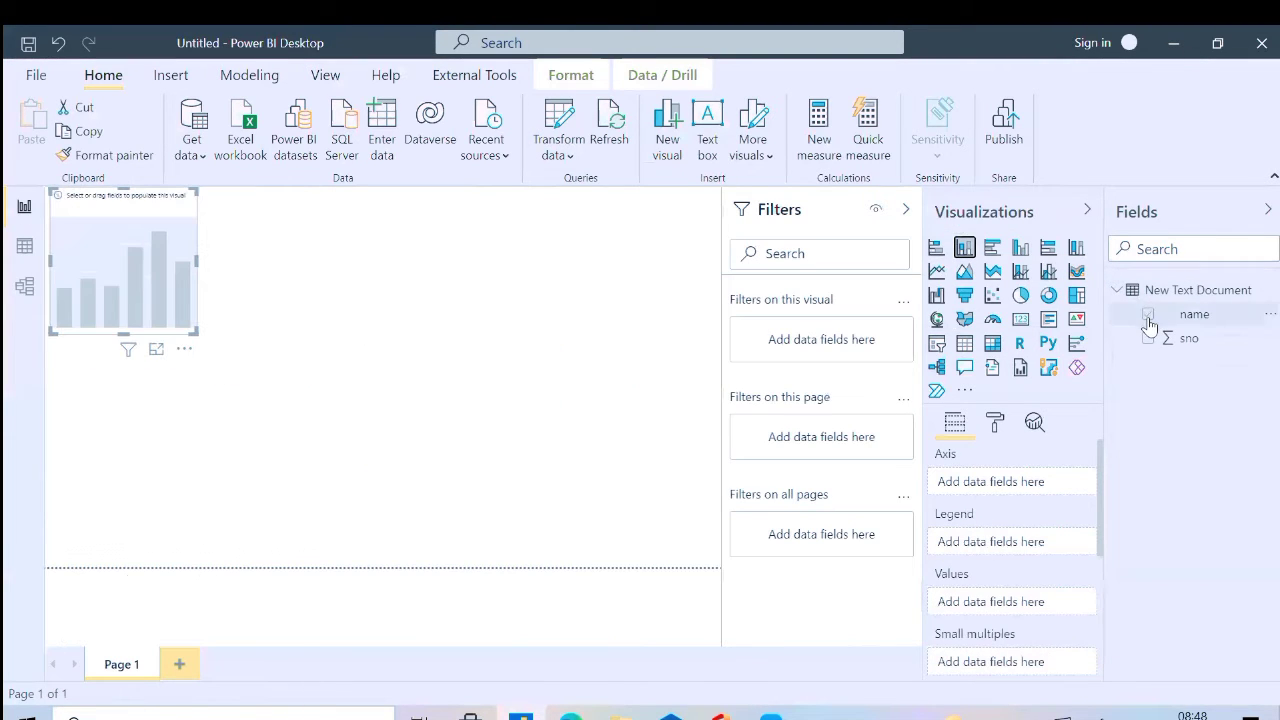
left_click(1148, 315)
left_click(1148, 338)
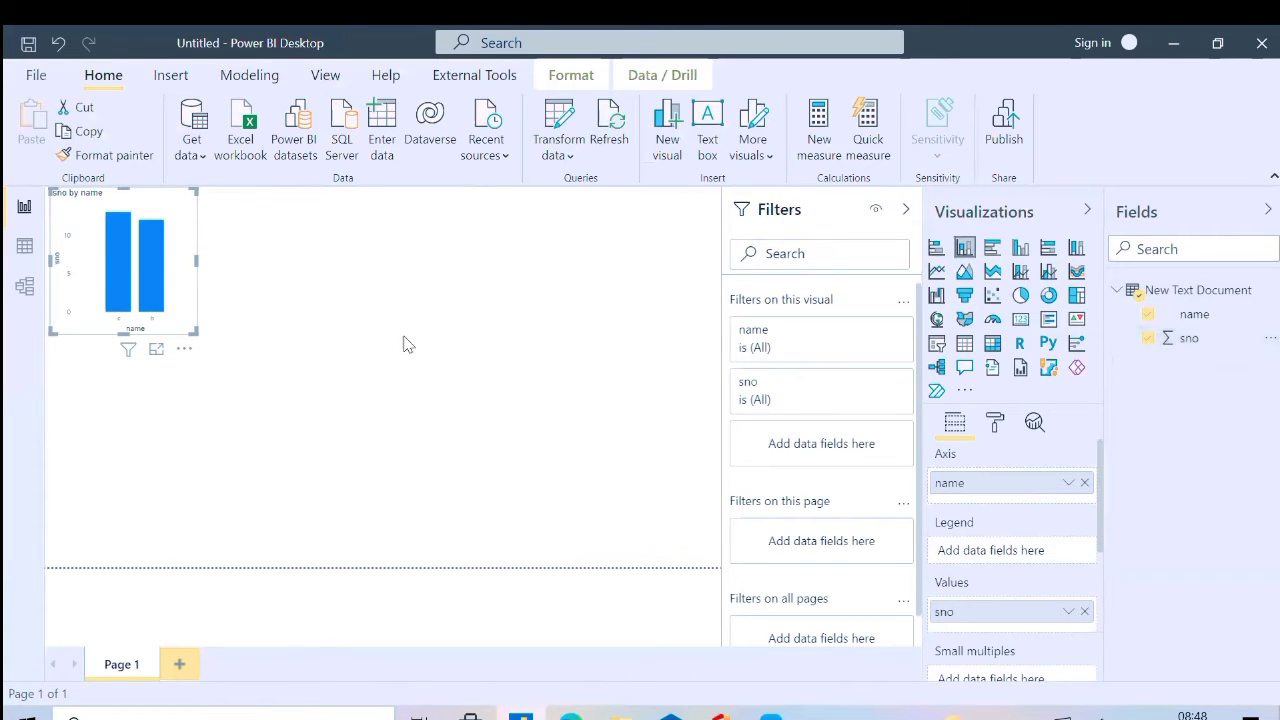
left_click_drag(190, 335, 700, 560)
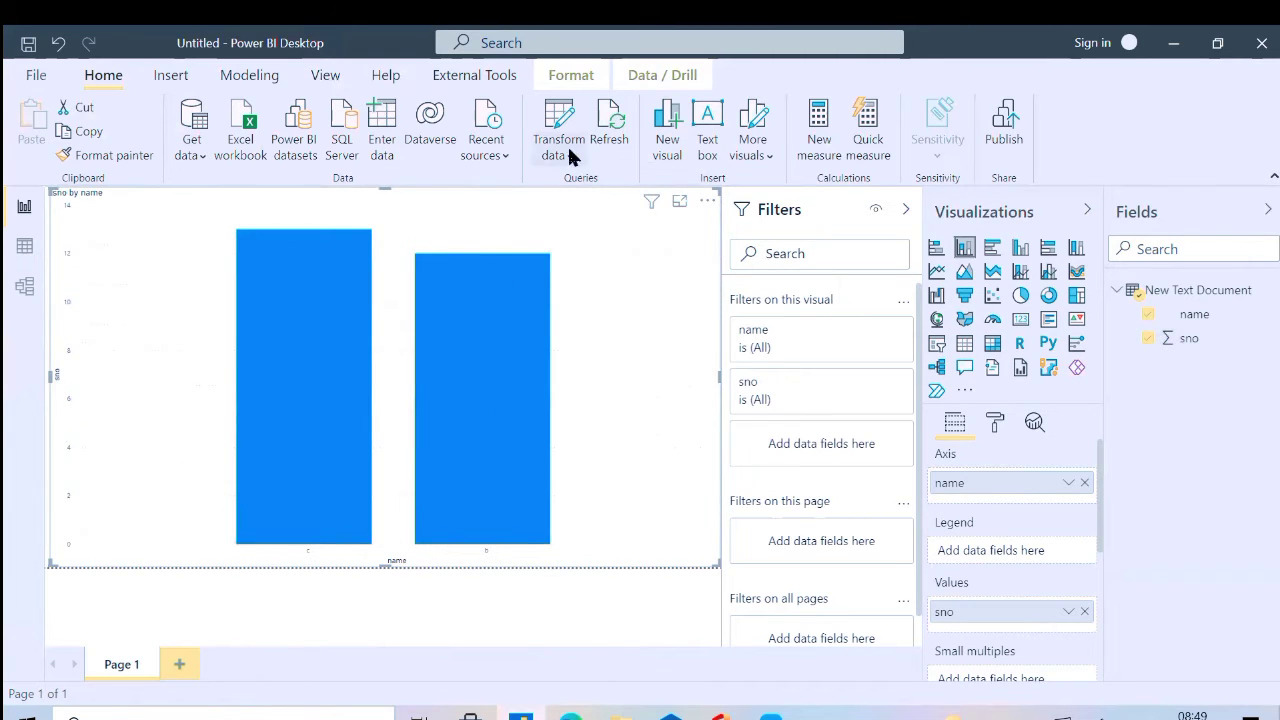
Import Sheet4 from the Excel workbook New Microsoft Excel Worksheet (3) in the desktop's power Bi folder as a new query
left_click(558, 118)
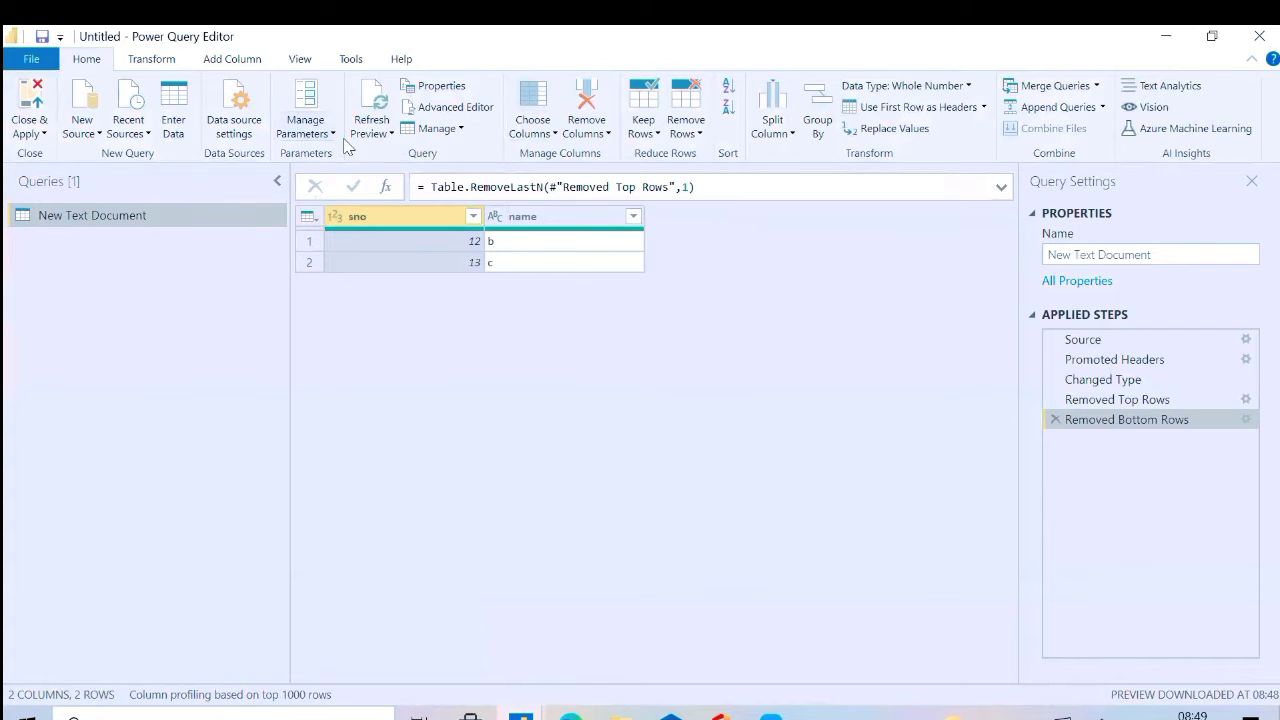
left_click(90, 128)
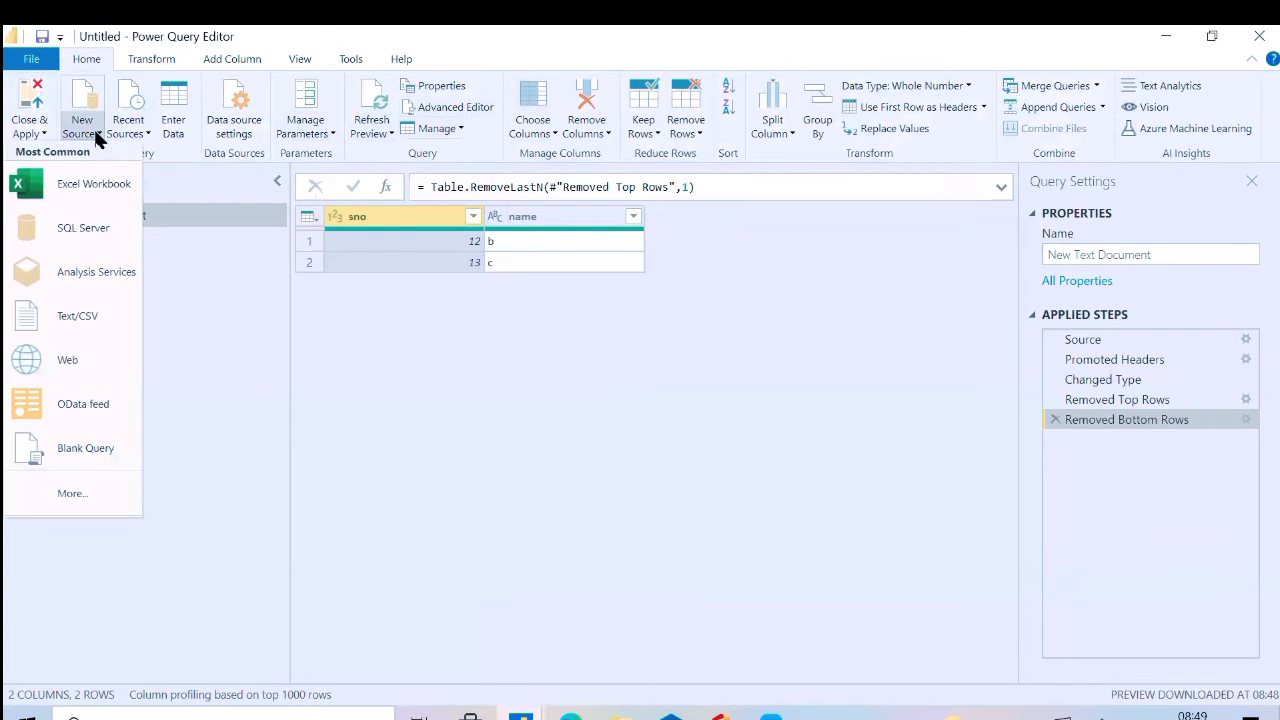
left_click(108, 188)
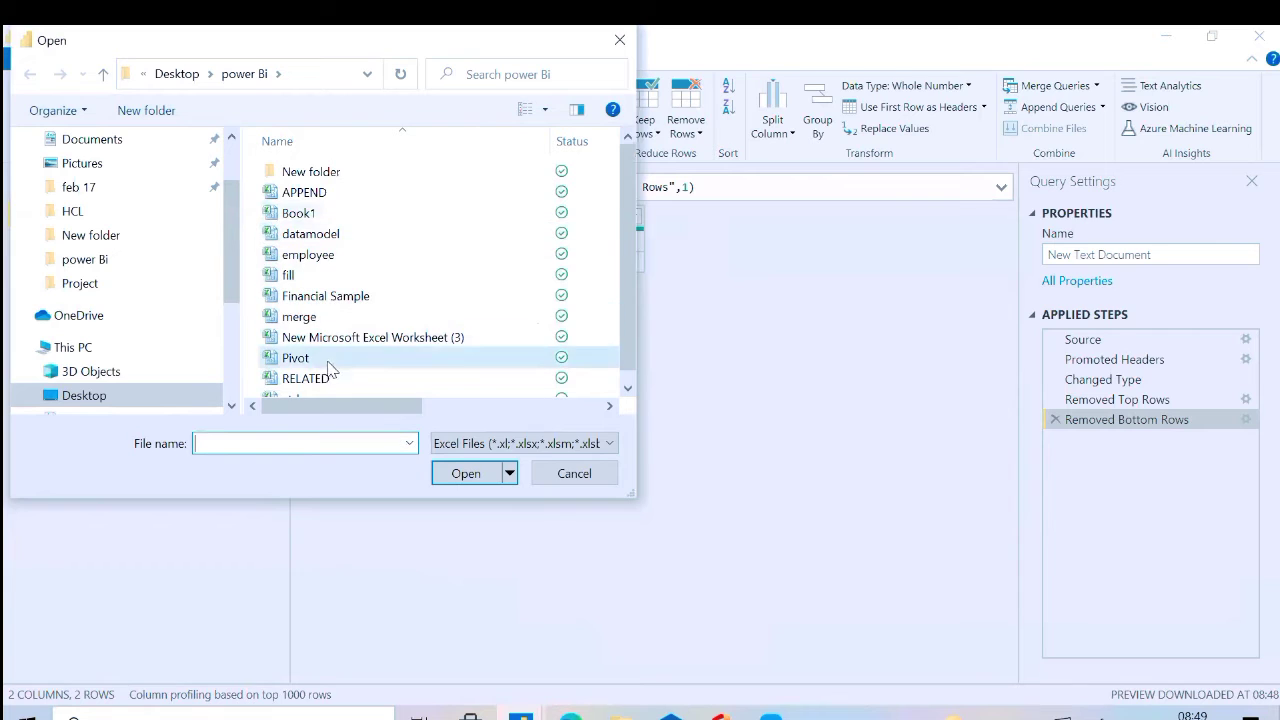
left_click(373, 339)
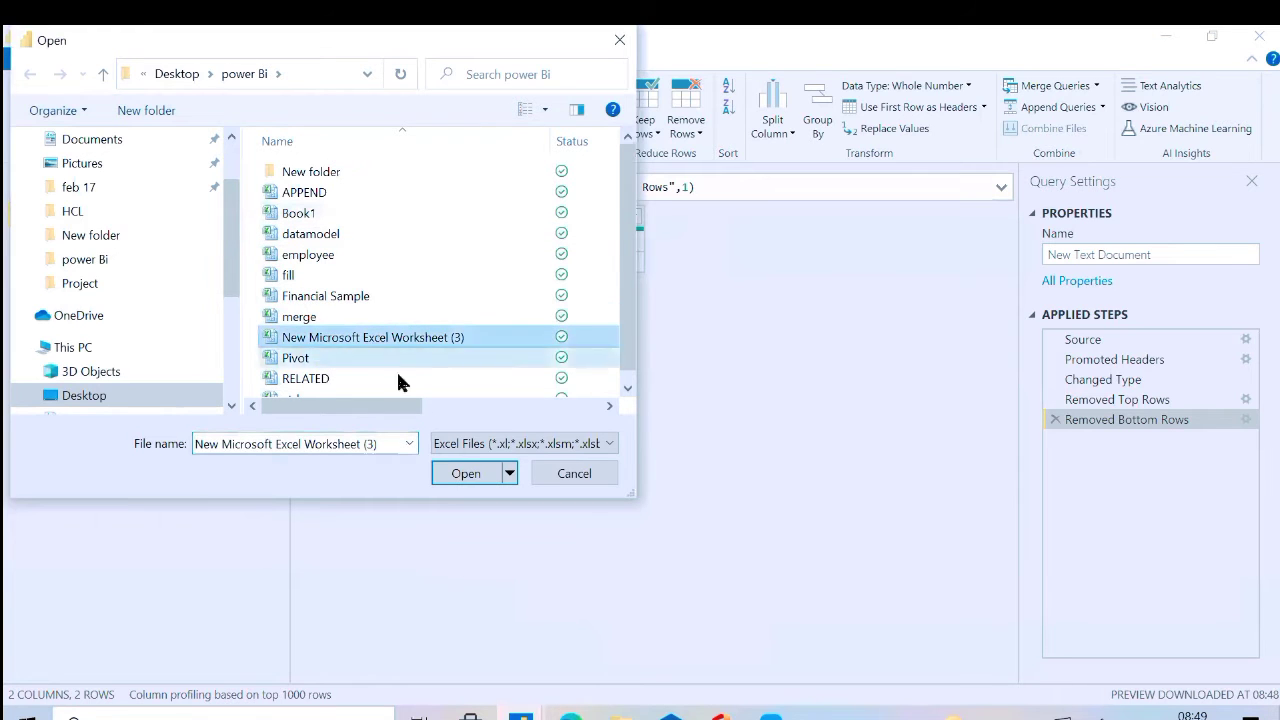
left_click(466, 476)
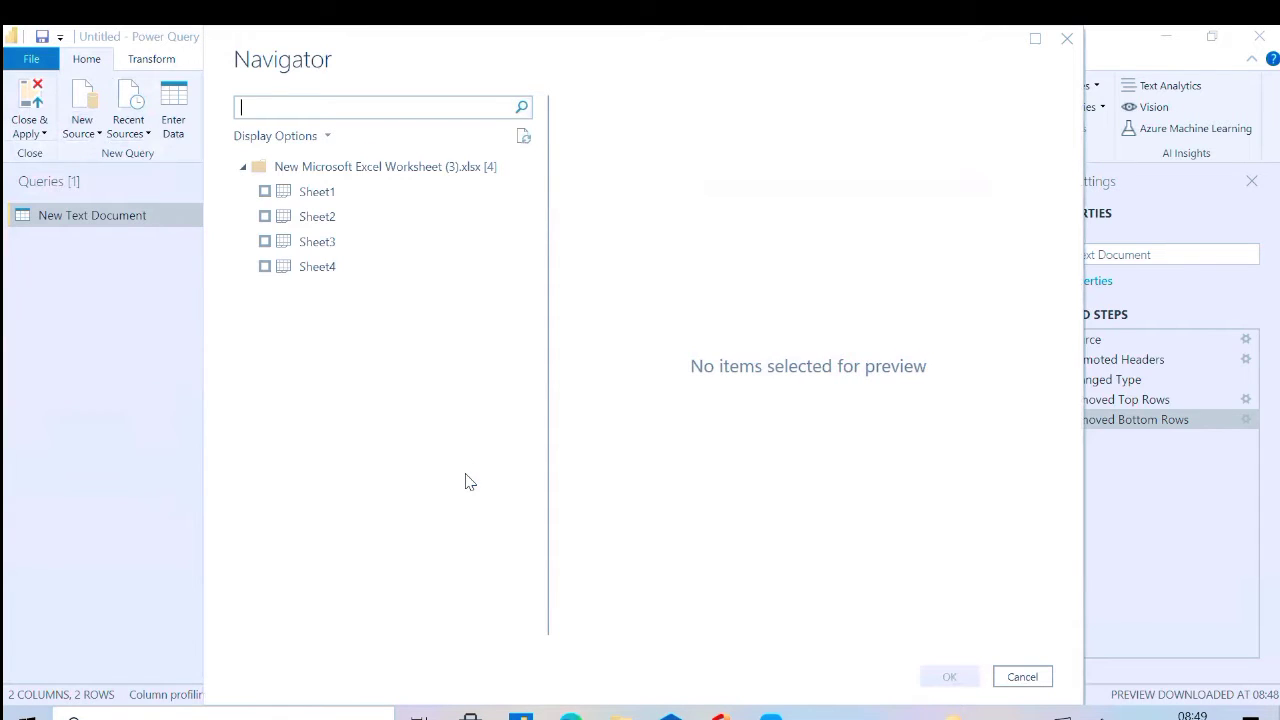
left_click(265, 267)
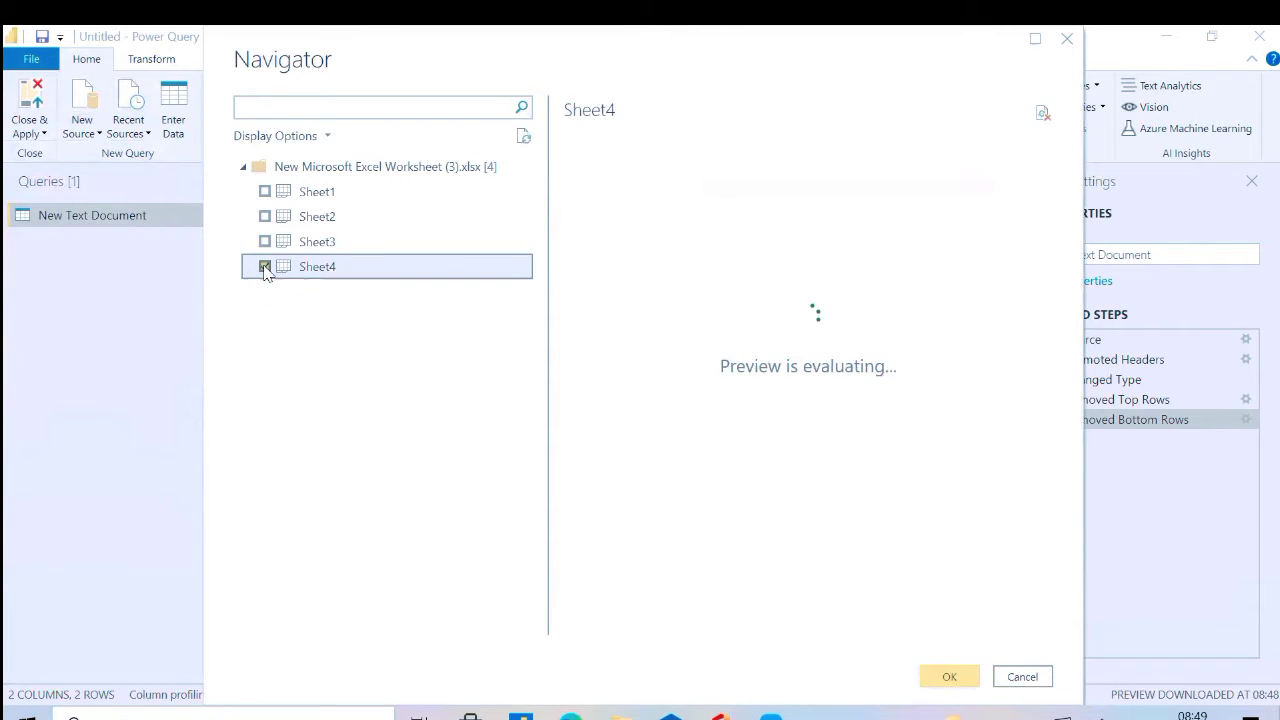
left_click(956, 686)
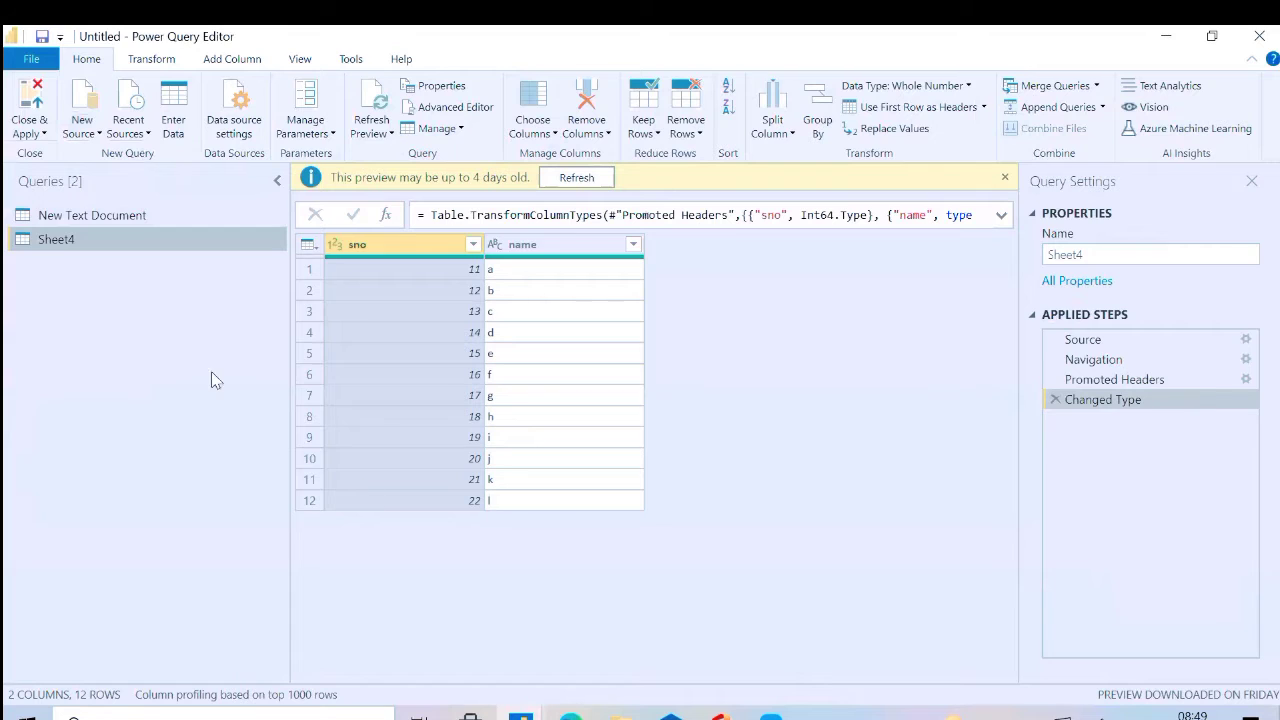
Copy the Removed Top Rows and Removed Bottom Rows lines from the New Text Document query's M code, leaving the code unedited
left_click(175, 216)
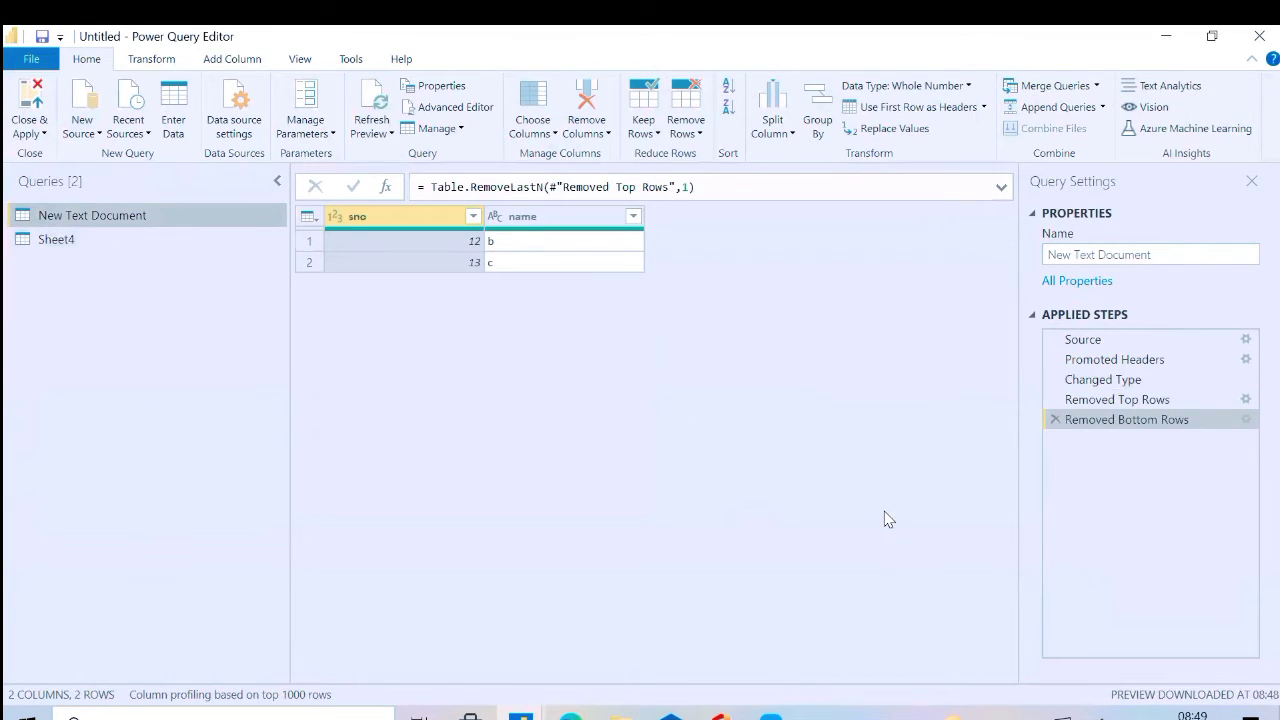
left_click(90, 237)
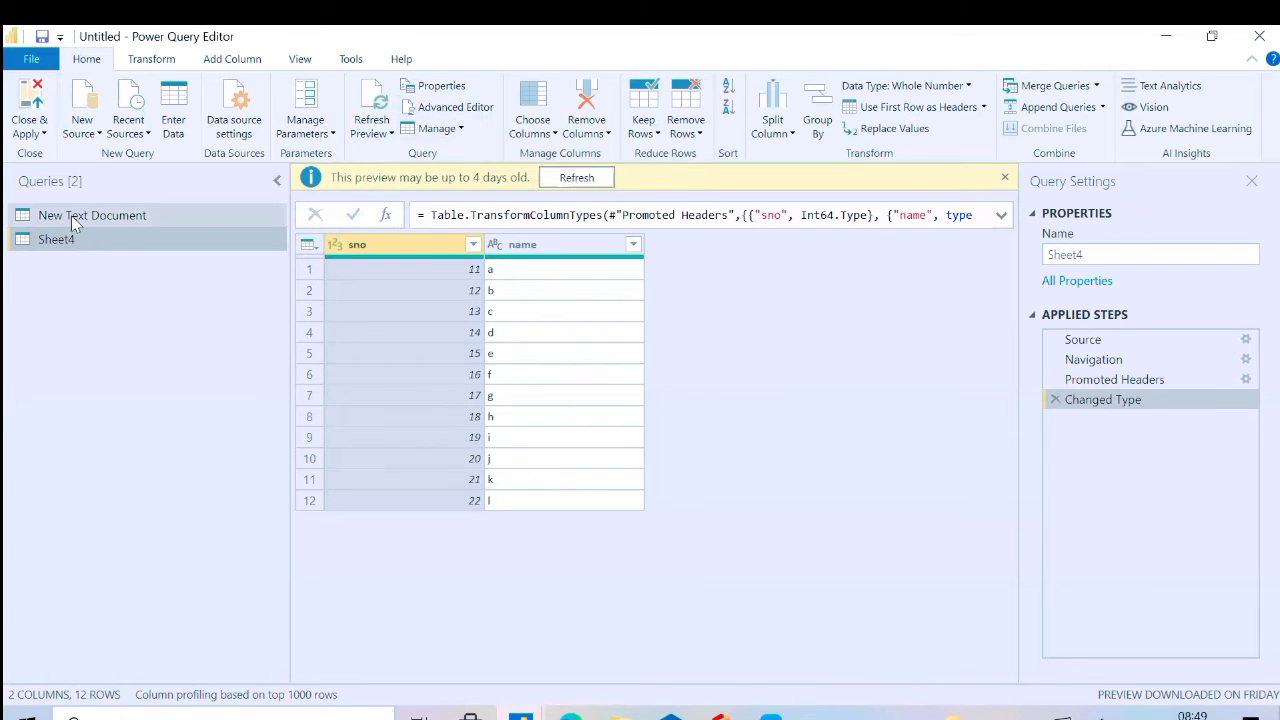
left_click(167, 215)
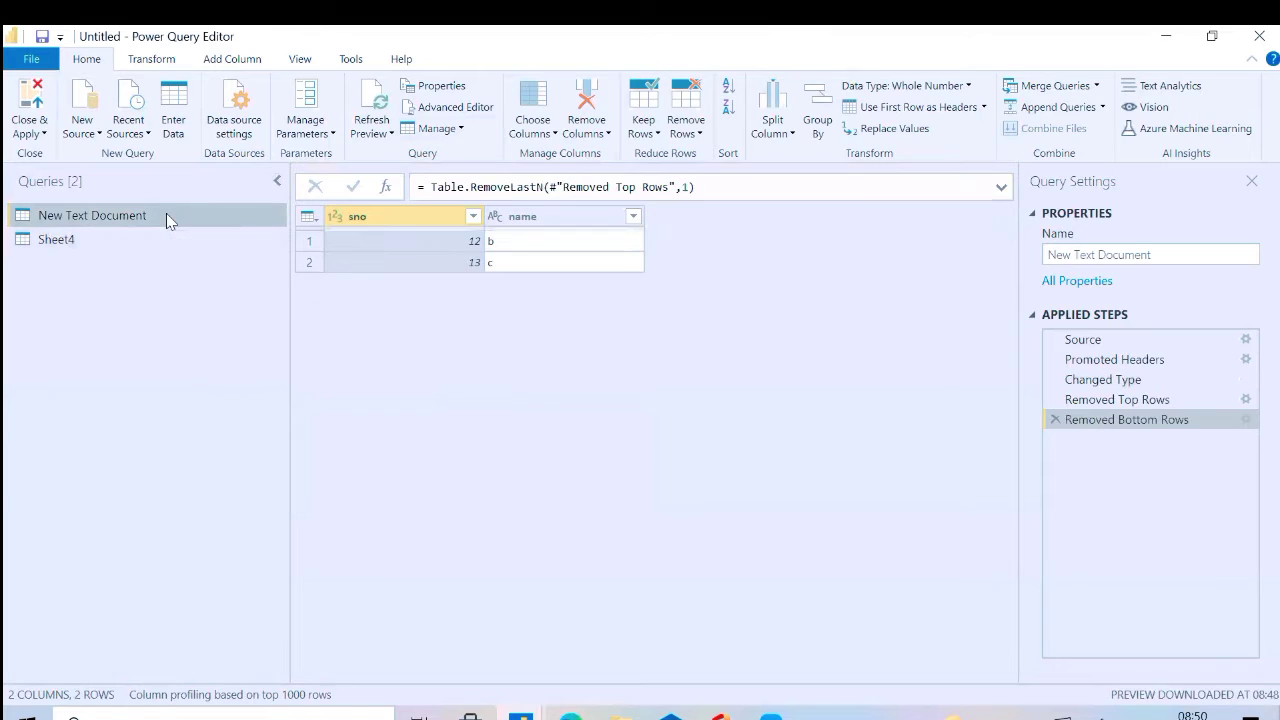
left_click(441, 115)
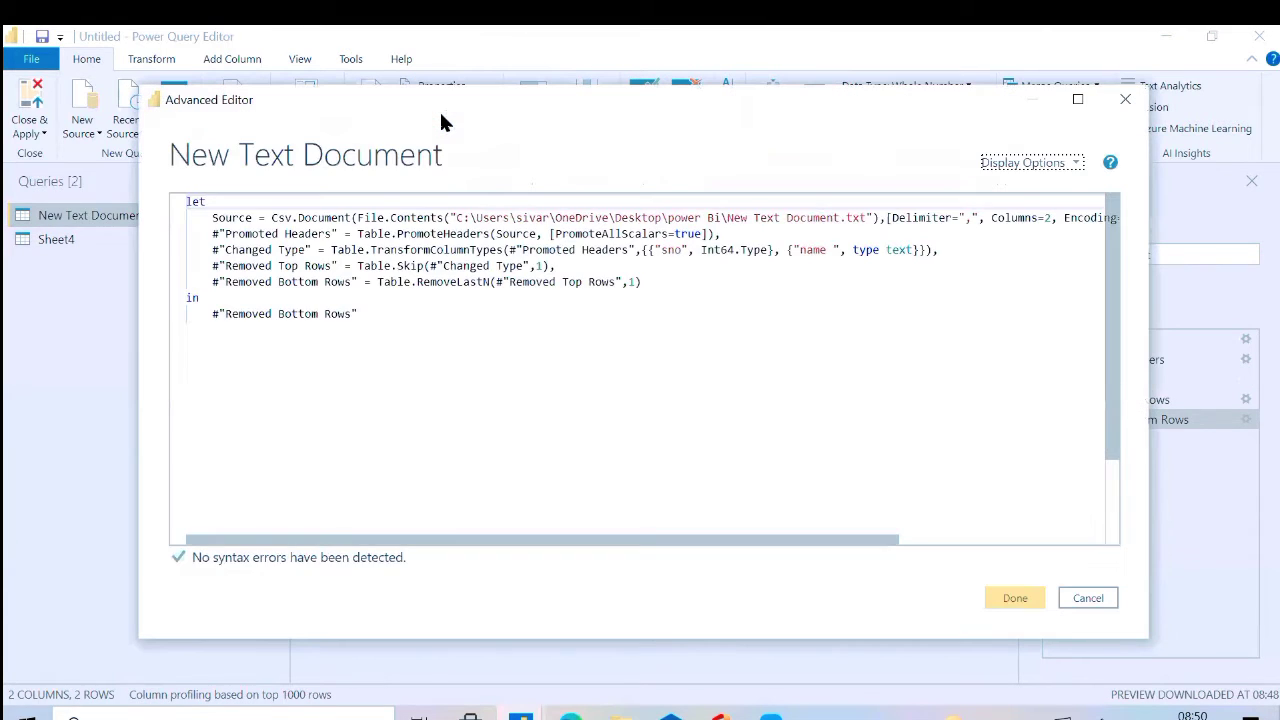
left_click_drag(649, 286, 175, 275)
key("ctrl+c")
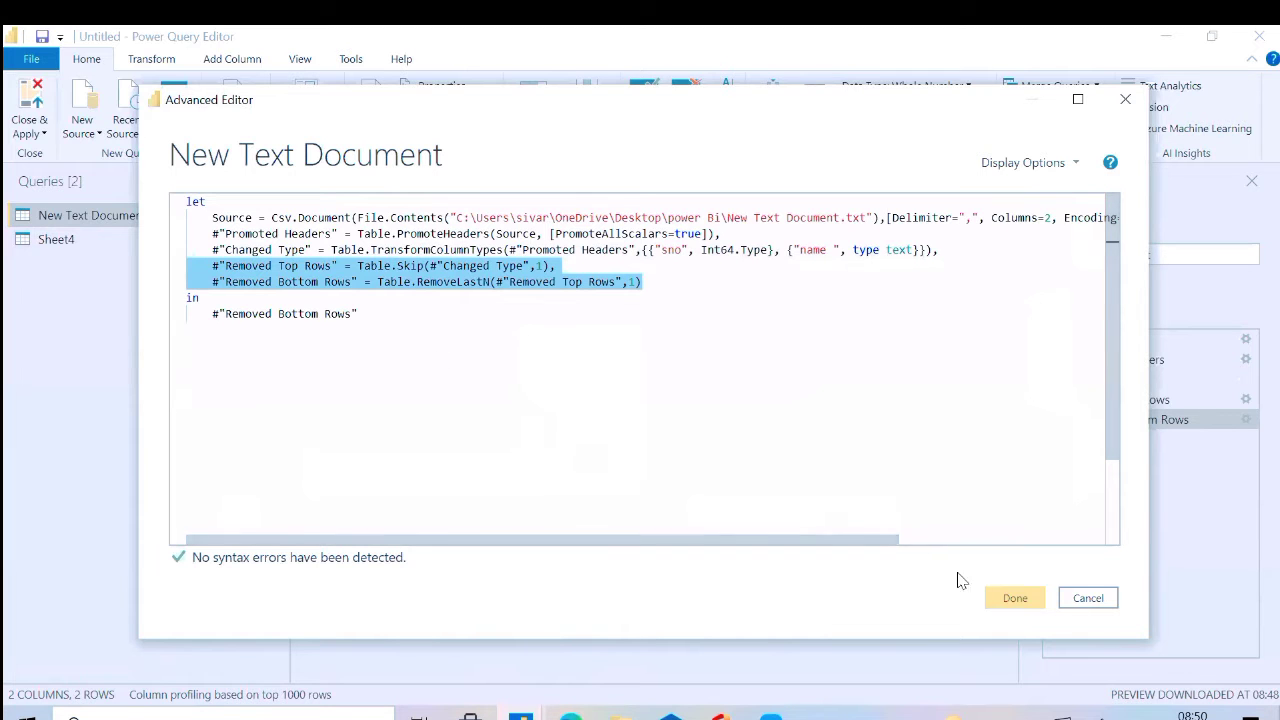
left_click(1088, 598)
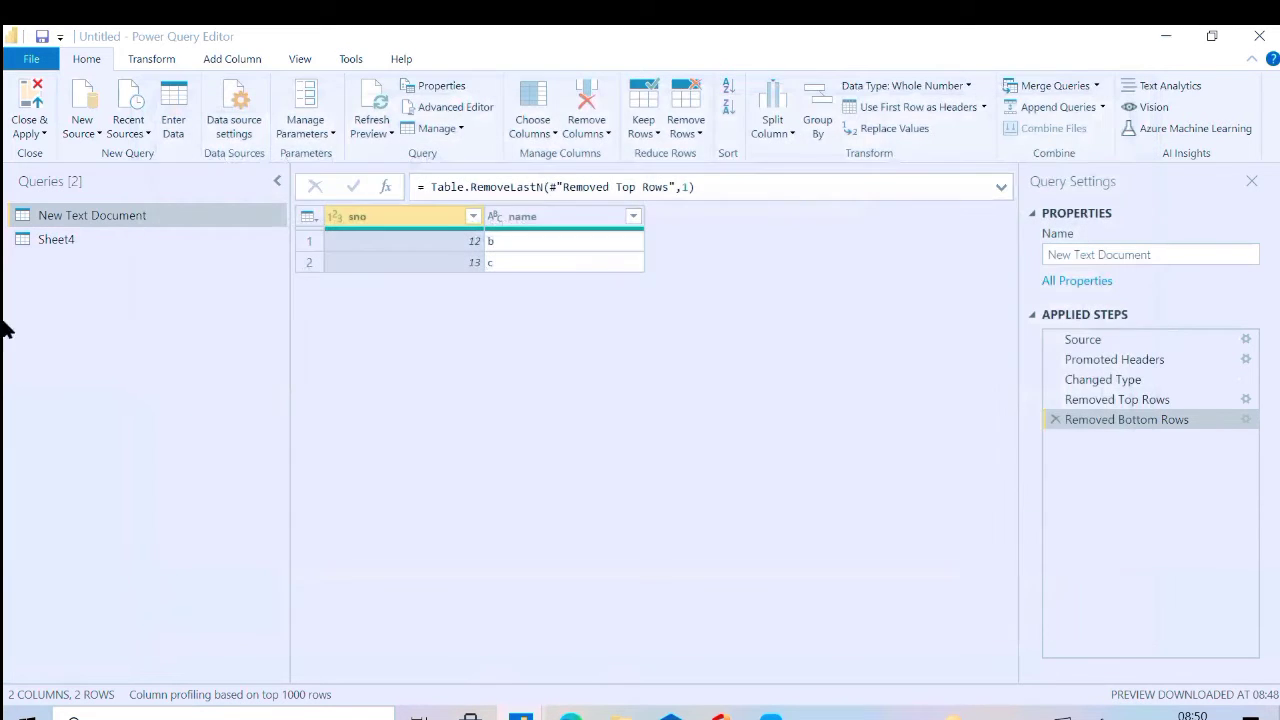
Add a comma after the Changed Type line in Sheet4's M code and paste the two copied row-removal lines below it
left_click(101, 243)
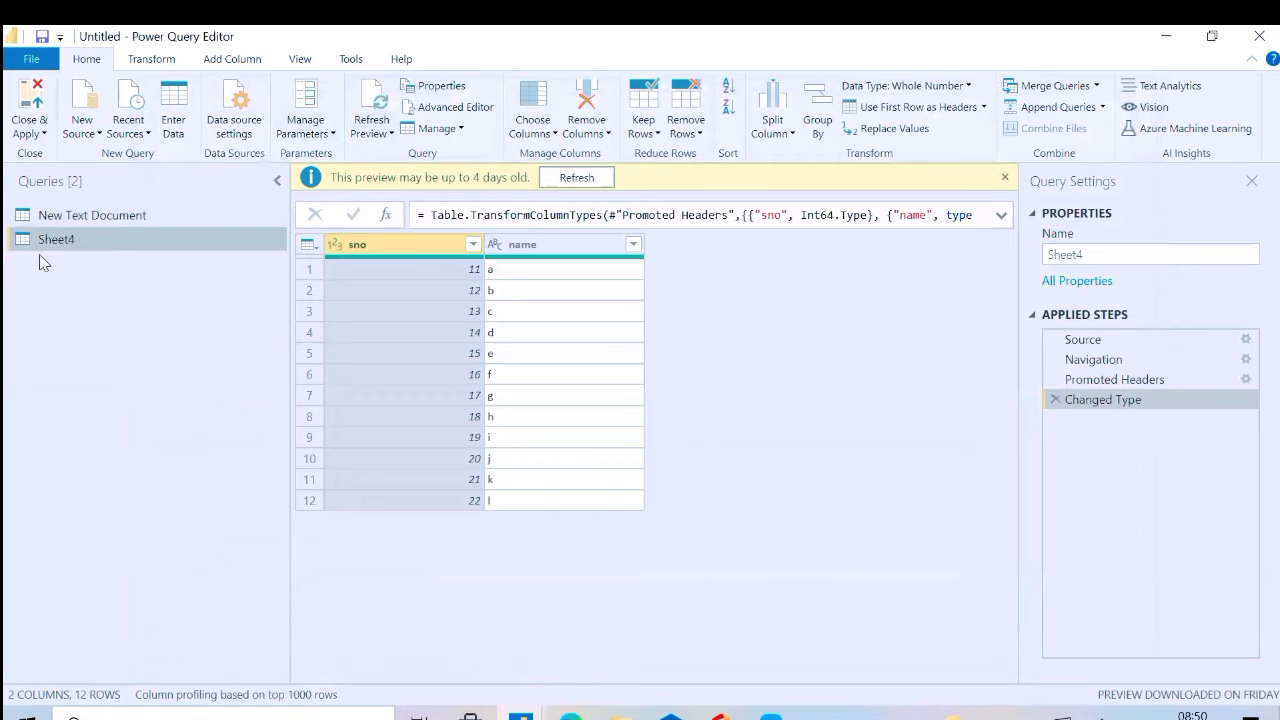
left_click(447, 107)
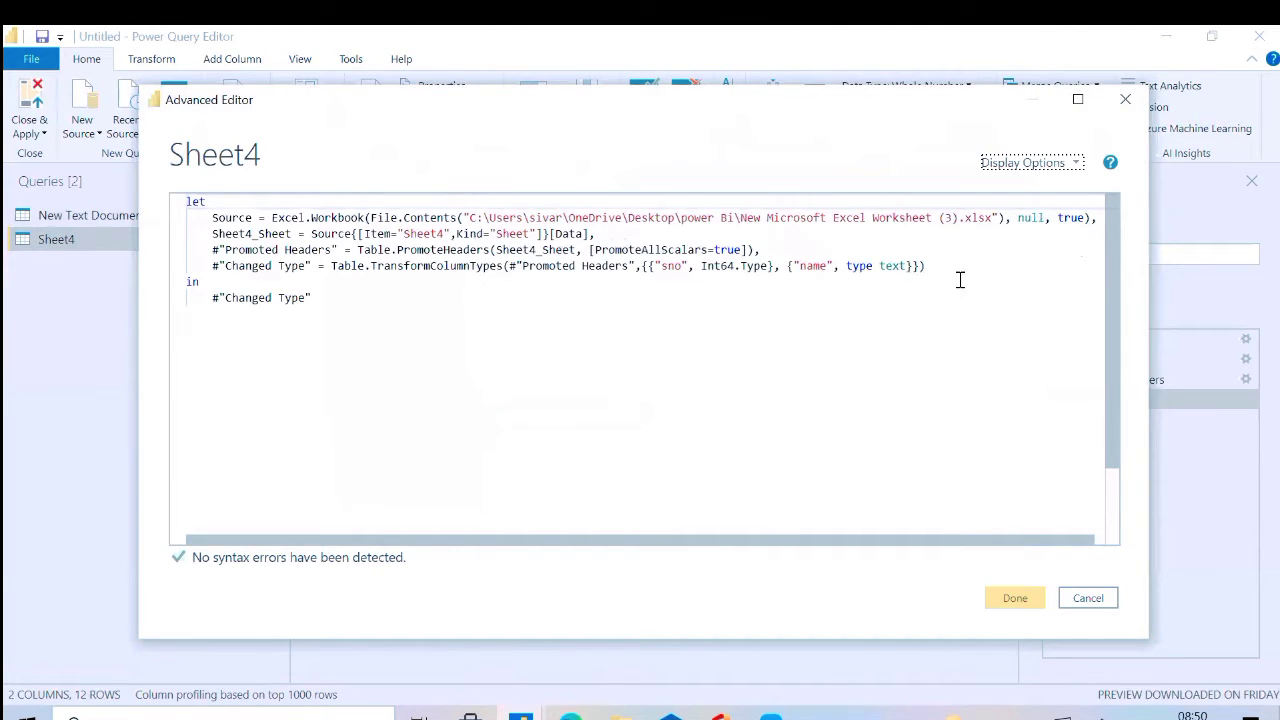
left_click(956, 277)
left_click(937, 268)
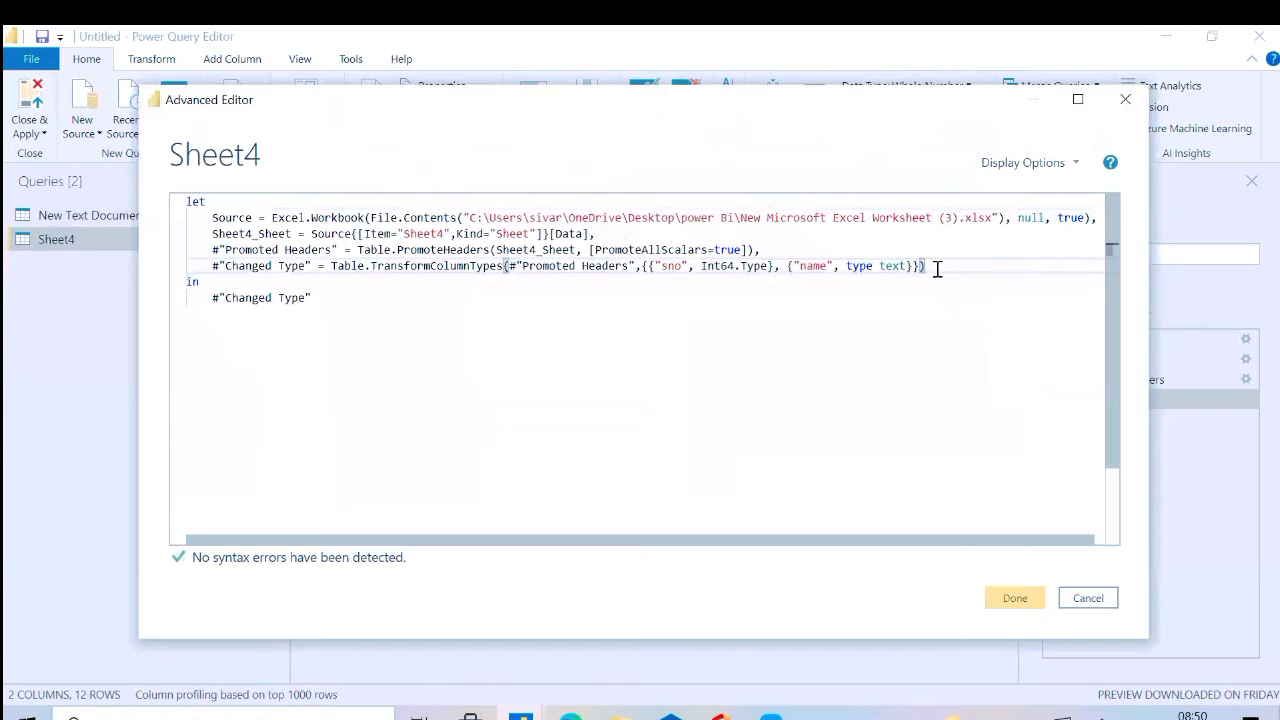
type(",")
key("Return")
key("ctrl+v")
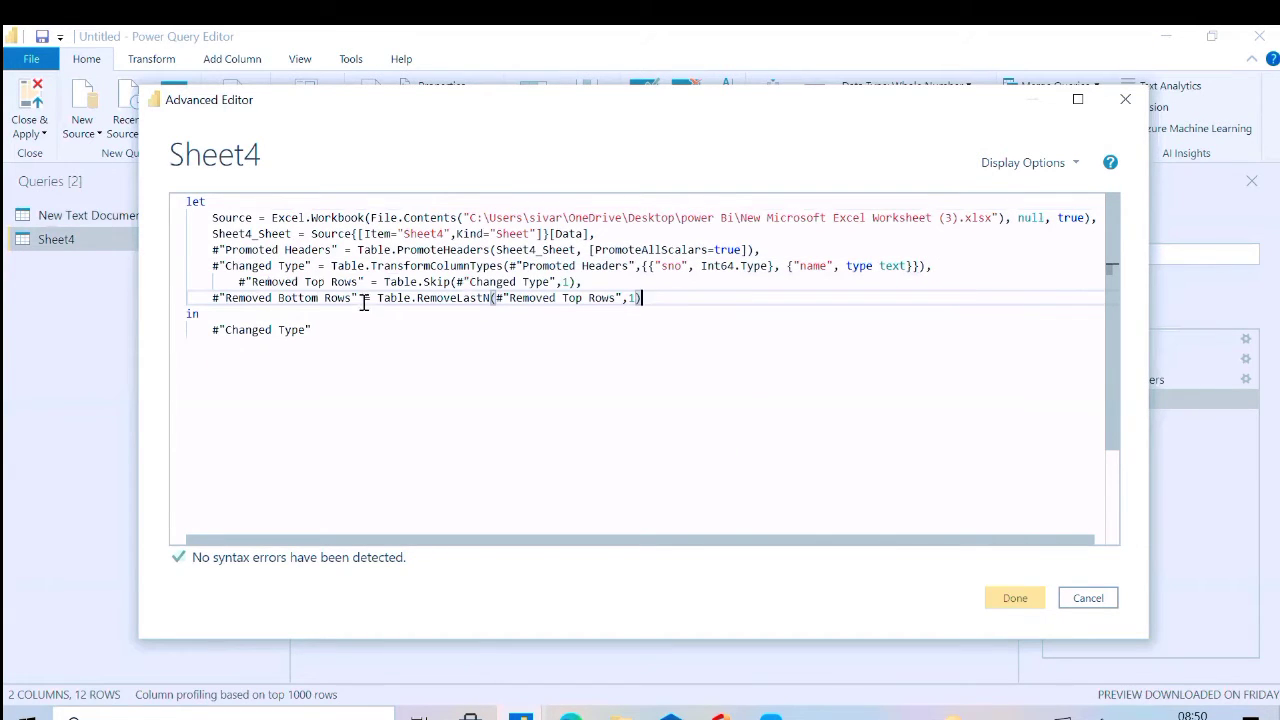
Replace #"Changed Type" after "in" with #"Removed Bottom Rows" in Sheet4's M code and apply the edited code
left_click_drag(360, 298, 207, 299)
key("ctrl+c")
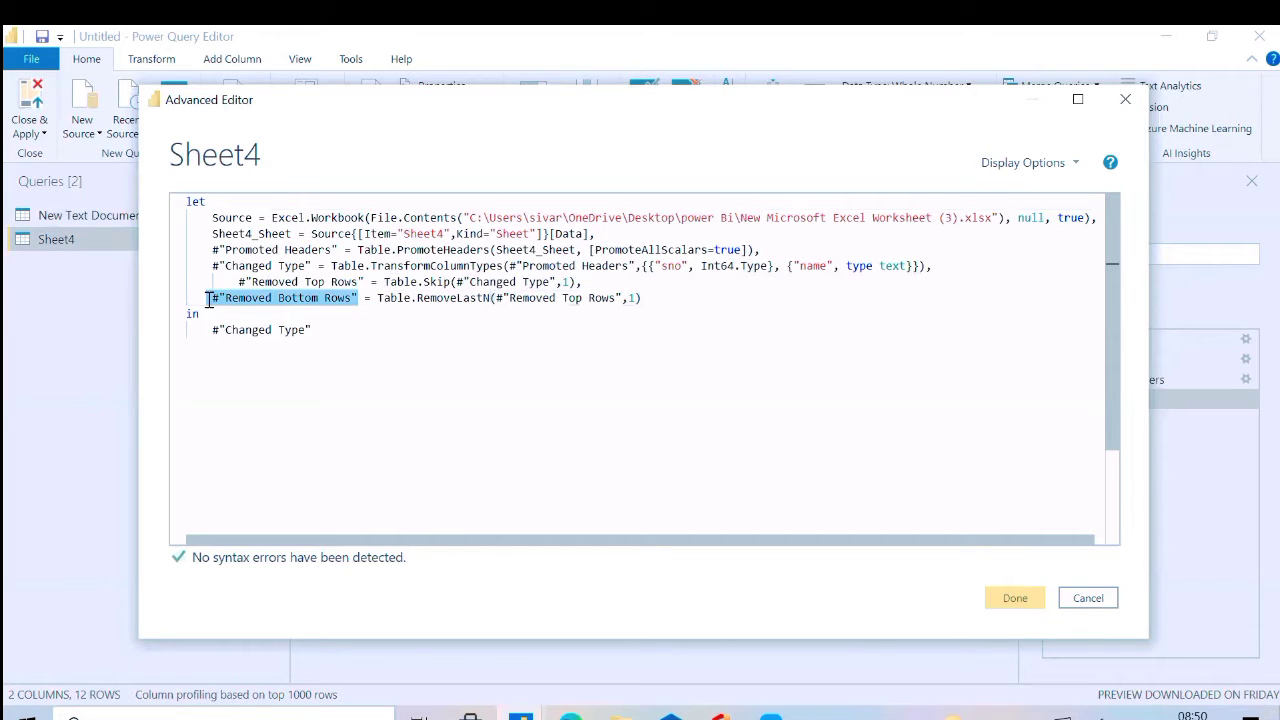
left_click(341, 339)
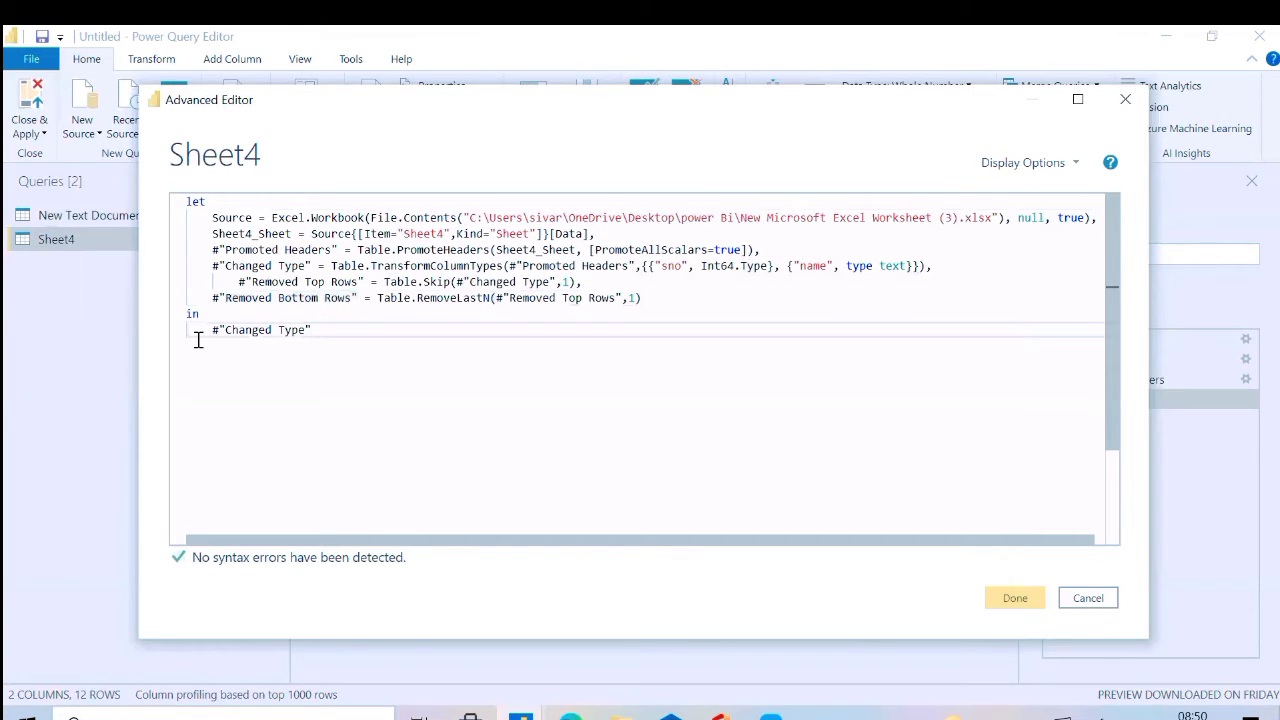
left_click_drag(314, 330, 211, 331)
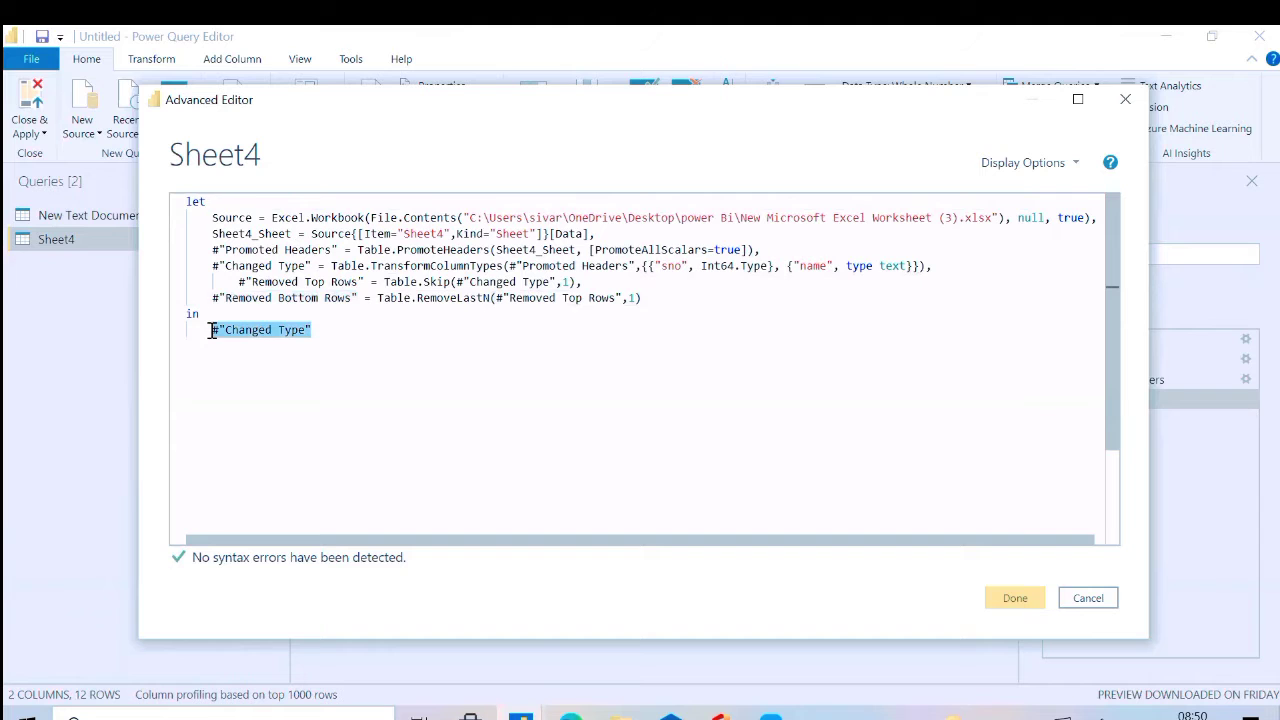
key("ctrl+v")
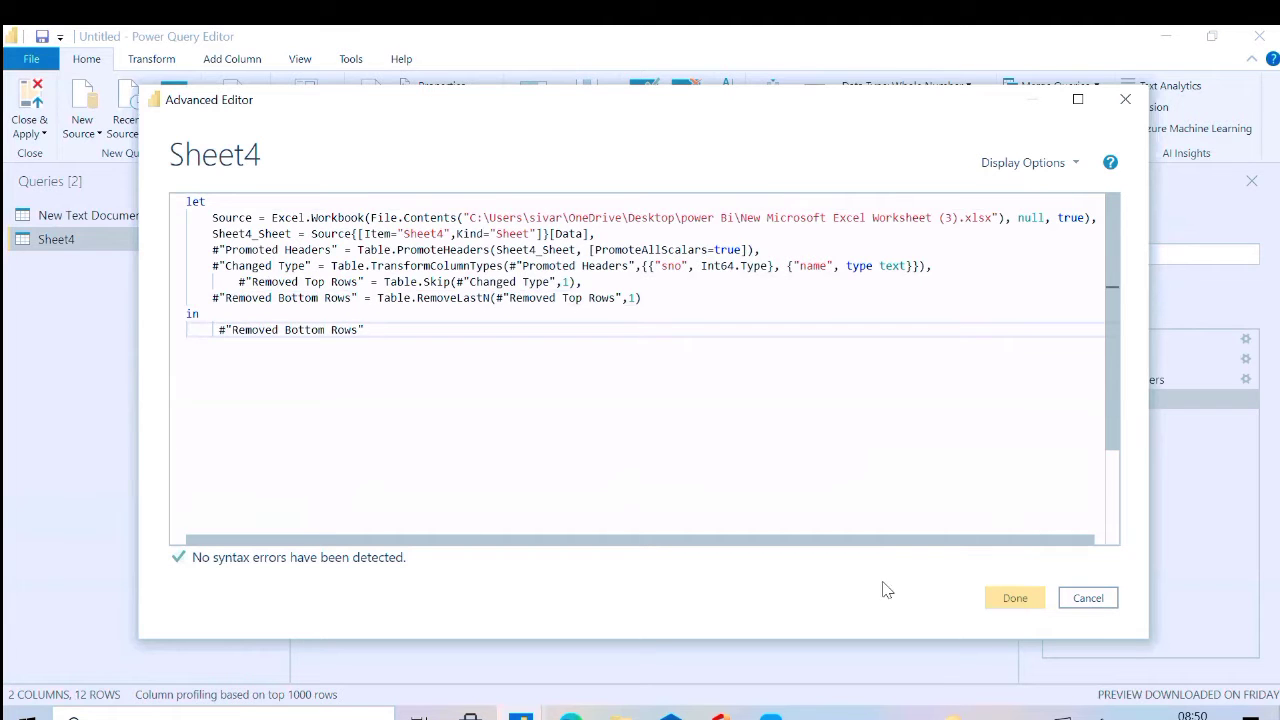
left_click(1005, 596)
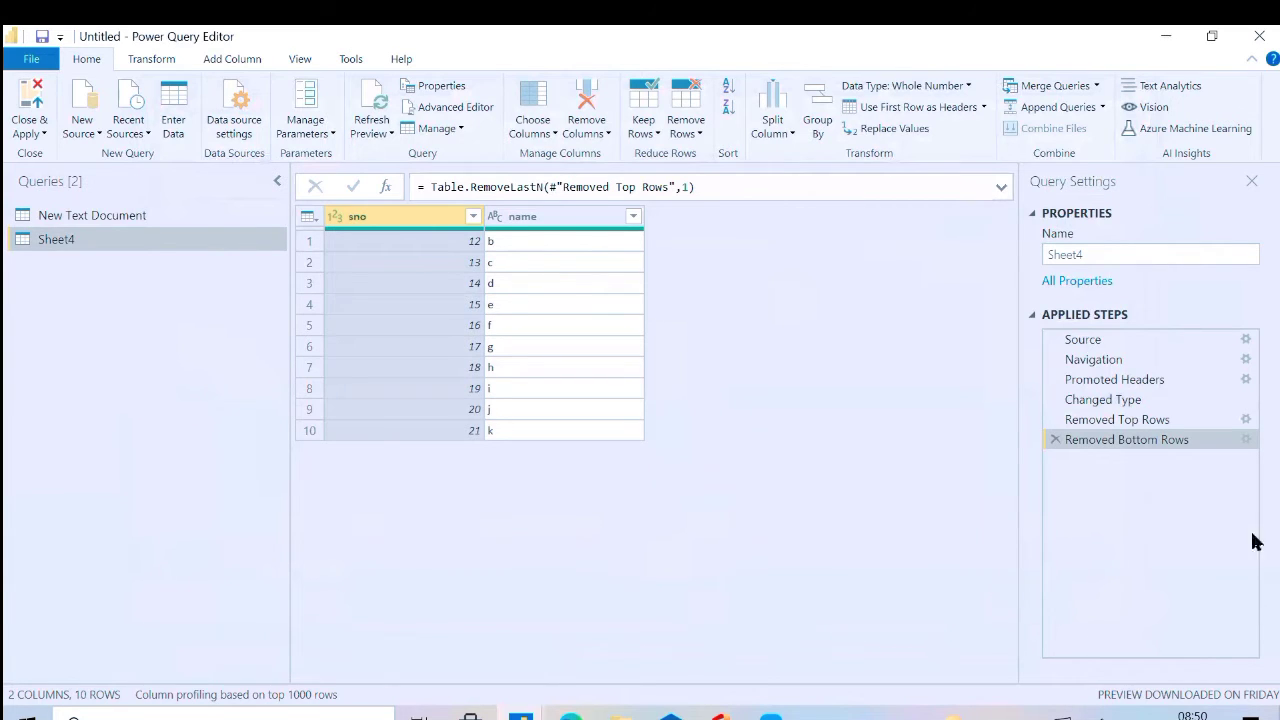
Delete the Removed Bottom Rows and Removed Top Rows steps from the Sheet4 query
left_click(1055, 439)
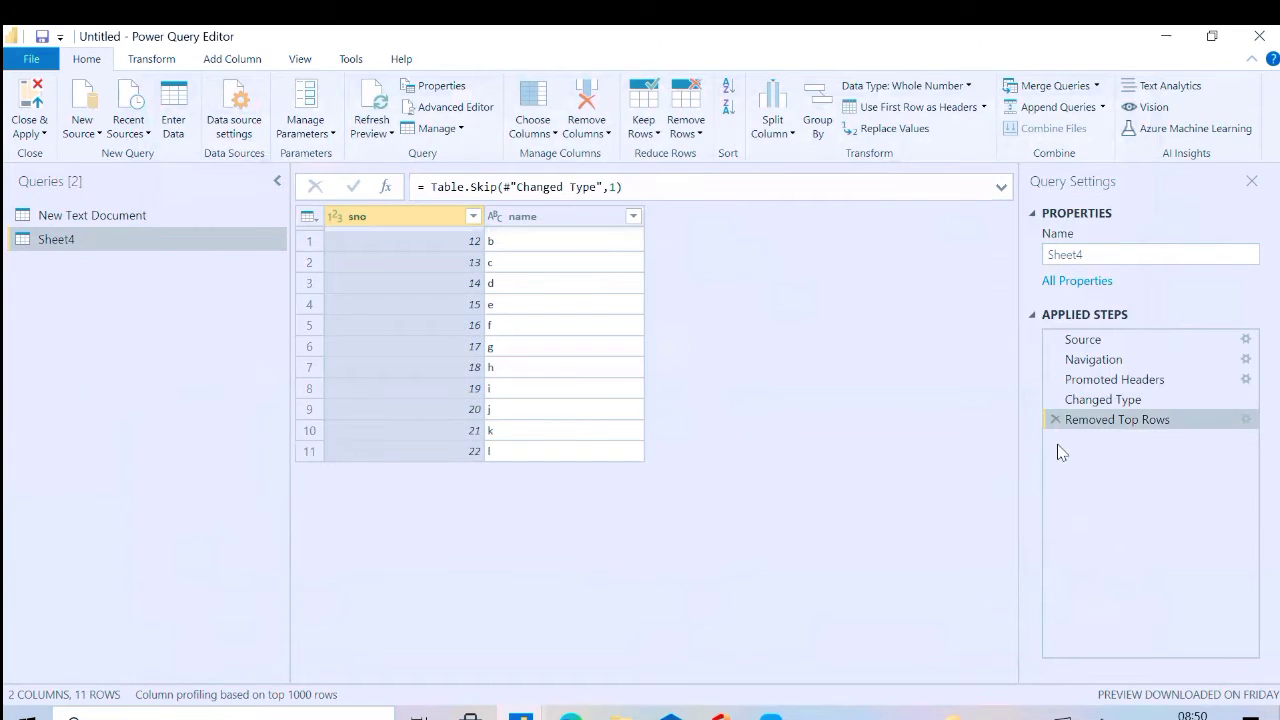
left_click(1055, 419)
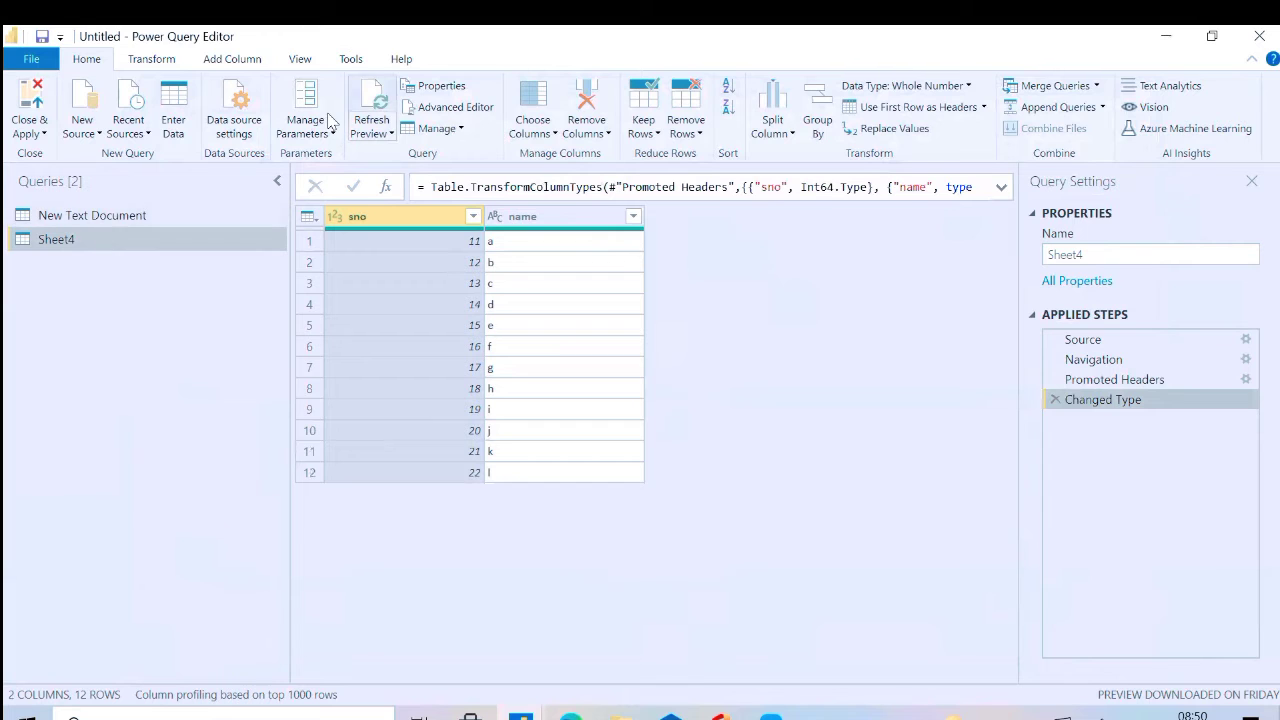
Copy the lines from Source through Changed Type in Sheet4's M code and leave its code unedited
left_click(436, 112)
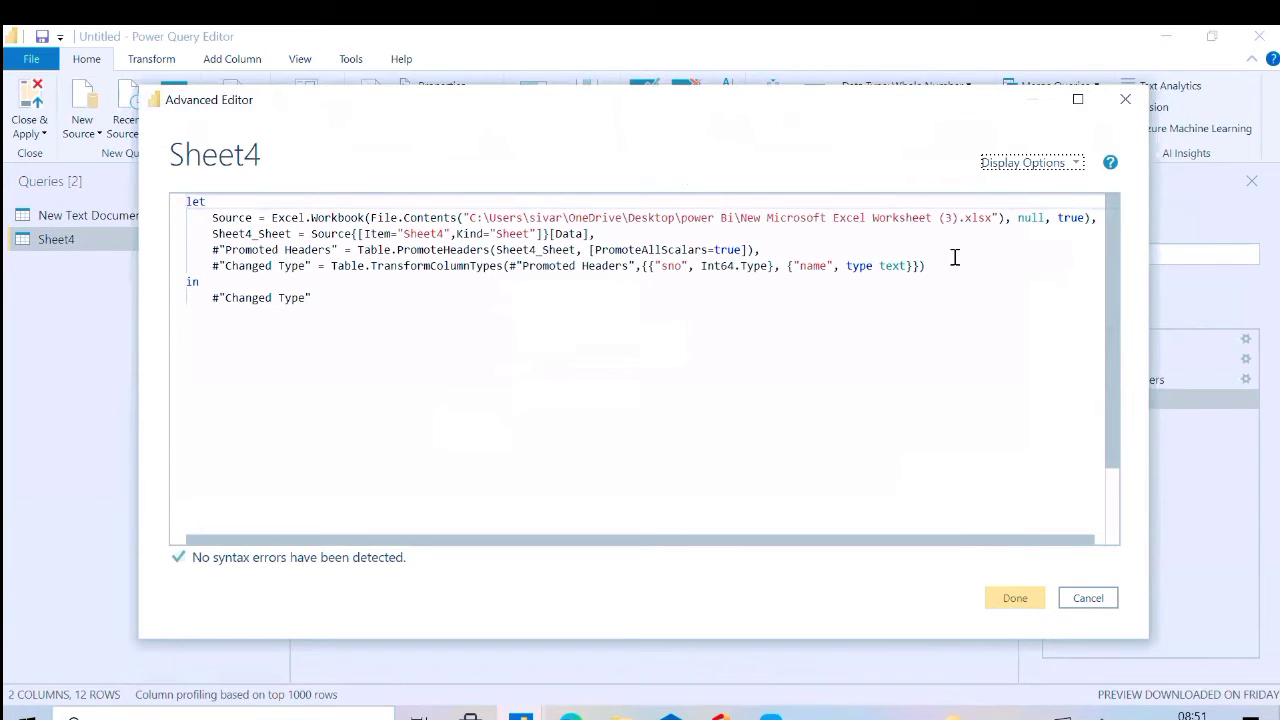
scroll(954, 258, "down", 1)
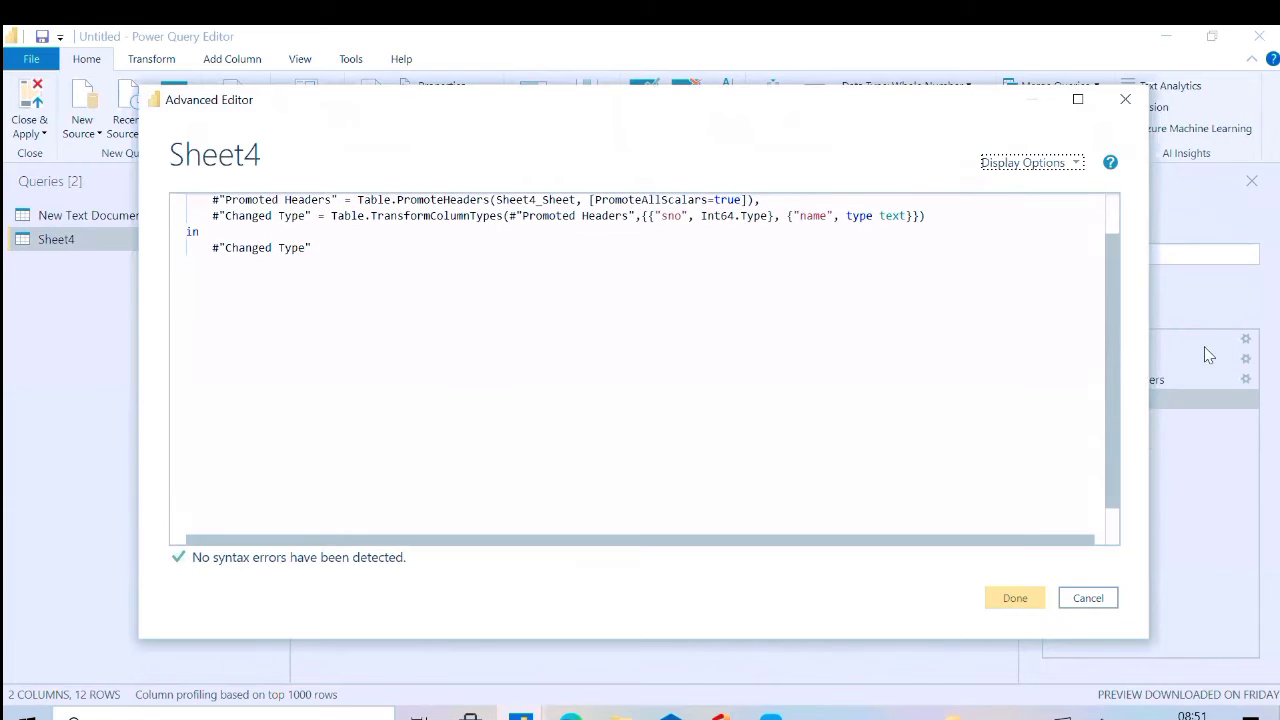
scroll(1100, 302, "up", 1)
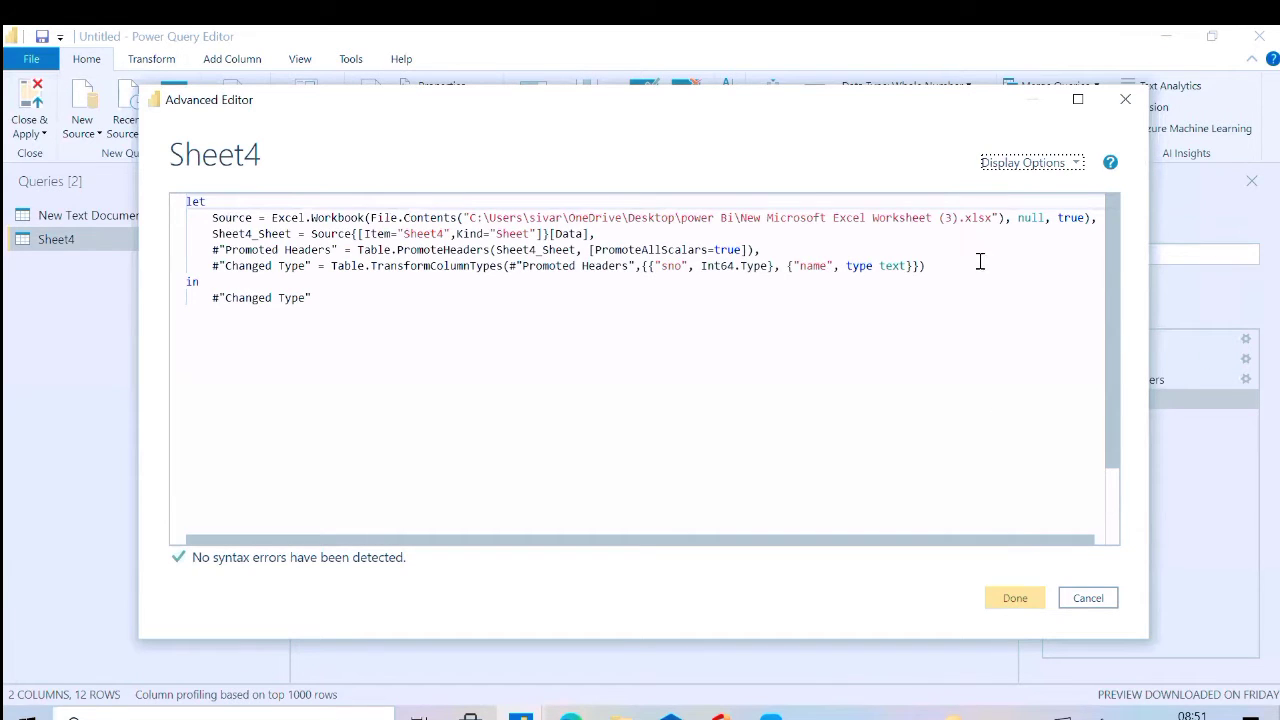
left_click_drag(941, 274, 186, 212)
key("ctrl+c")
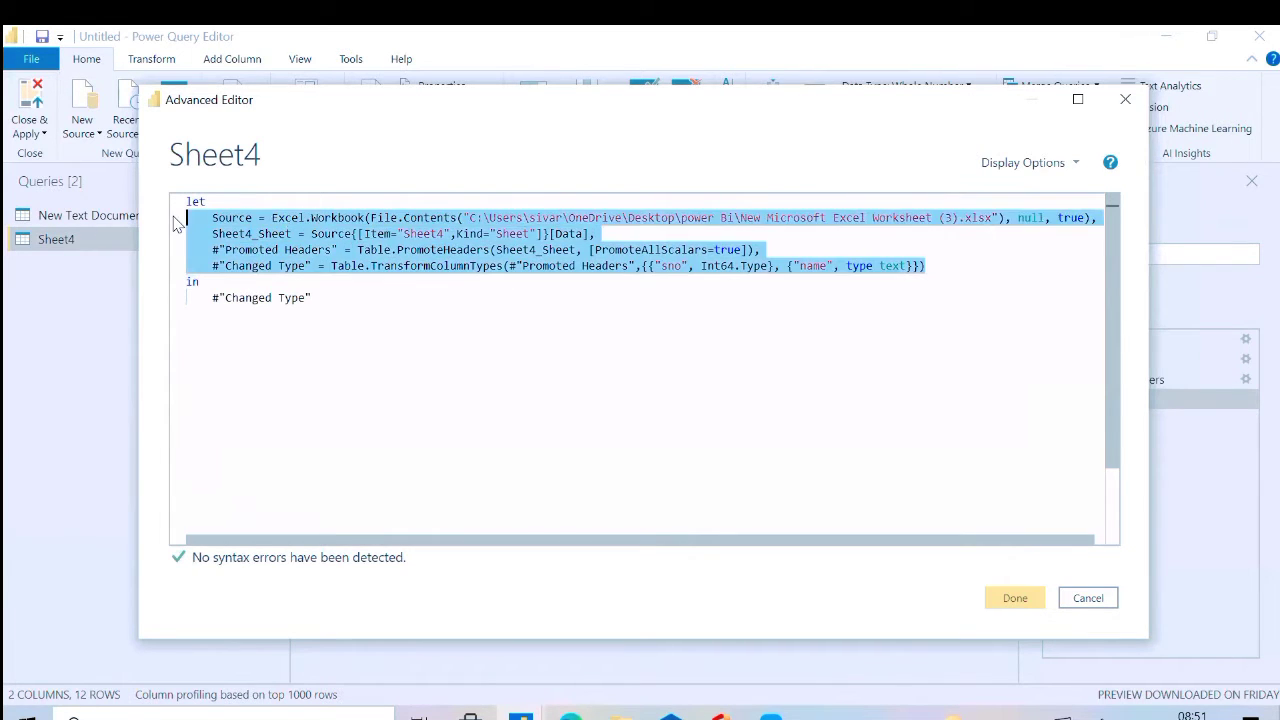
left_click(44, 128)
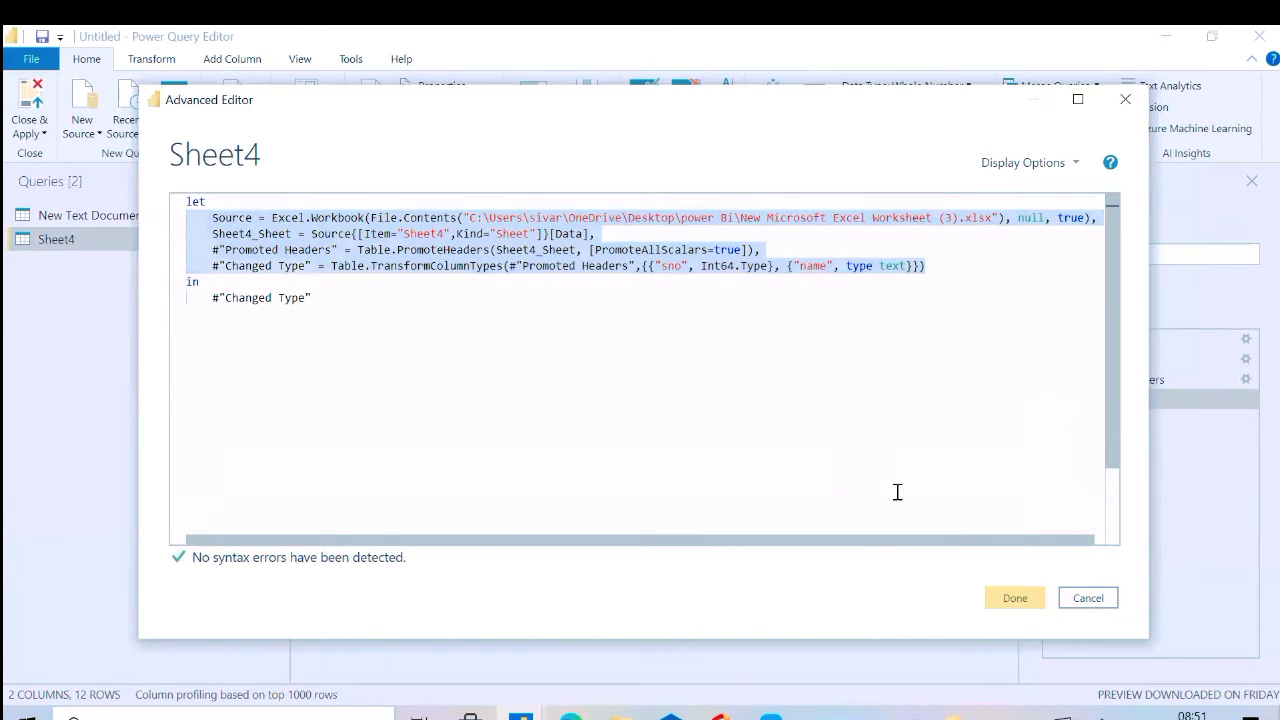
left_click(1087, 600)
Replace the Source through Changed Type lines in New Text Document's M code with the copied Excel source lines and apply the code
left_click(66, 214)
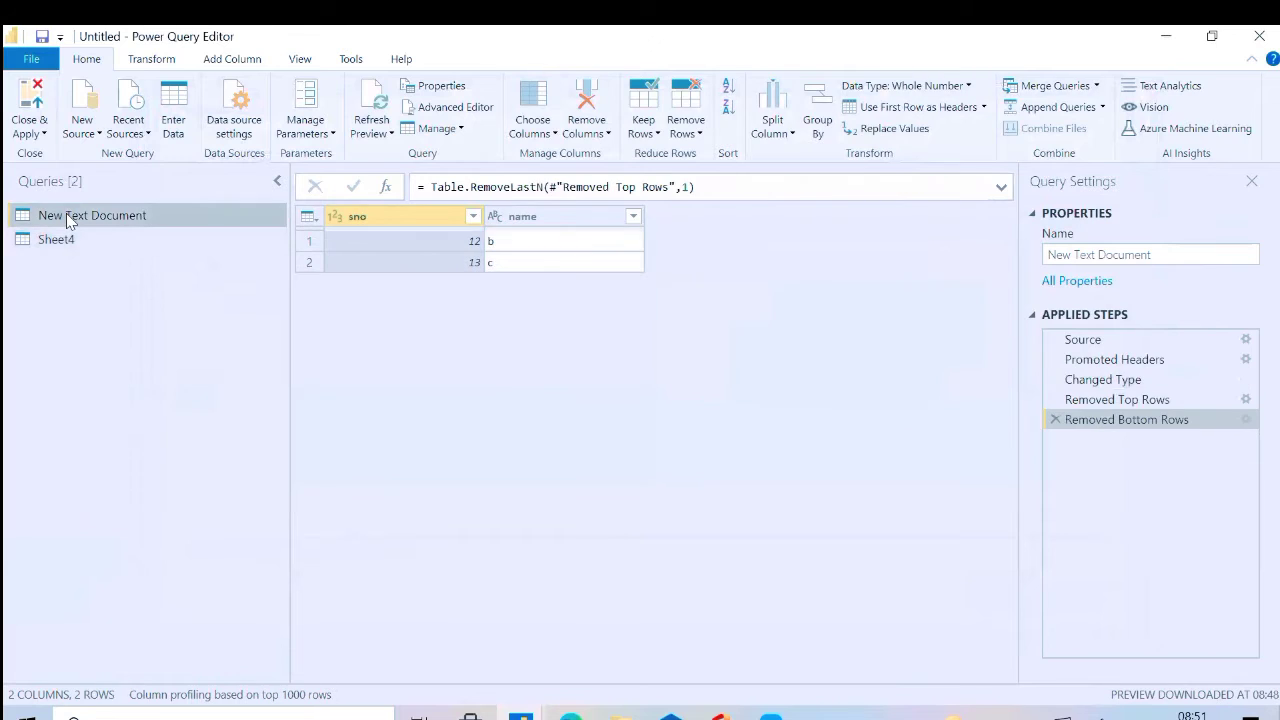
left_click(472, 107)
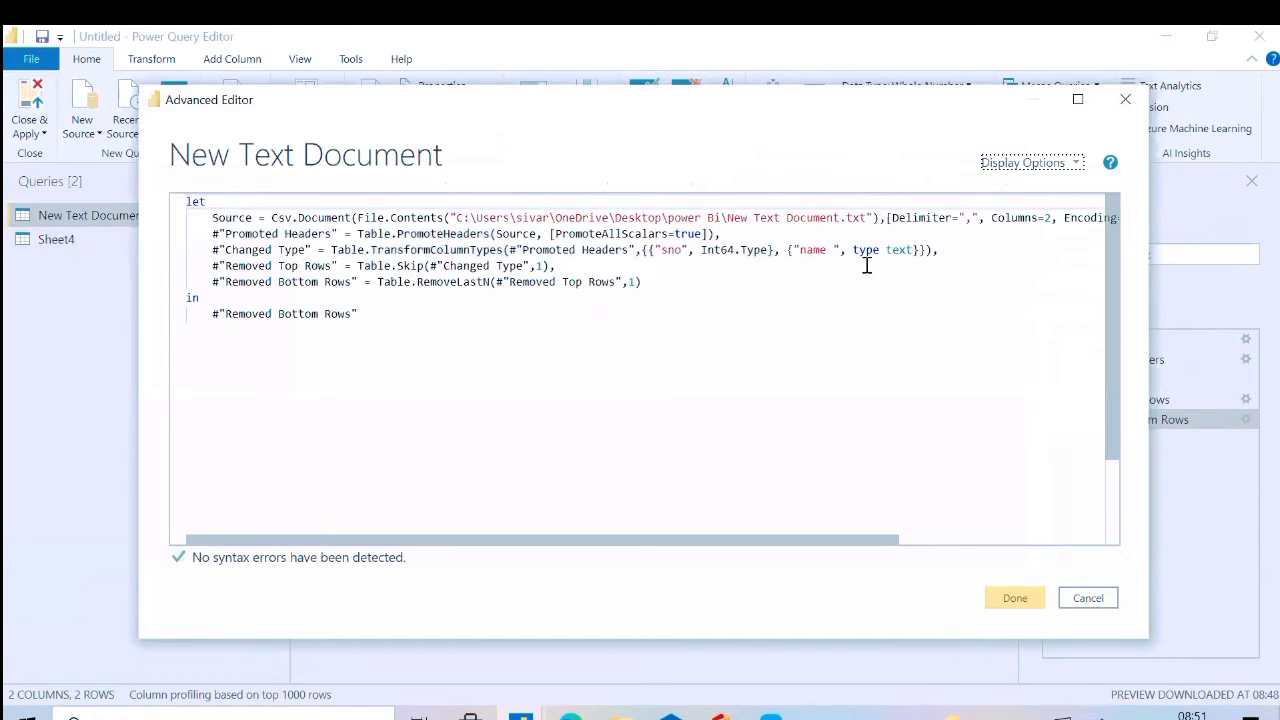
left_click_drag(937, 250, 175, 226)
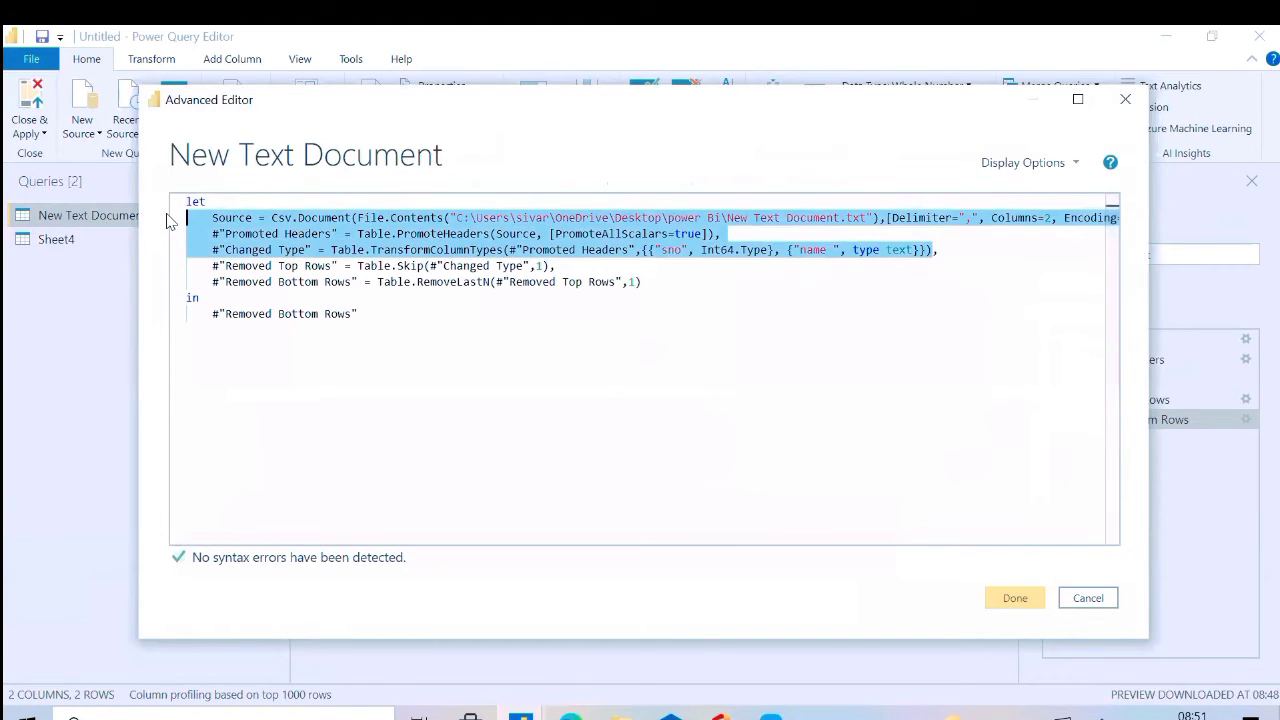
key("ctrl+v")
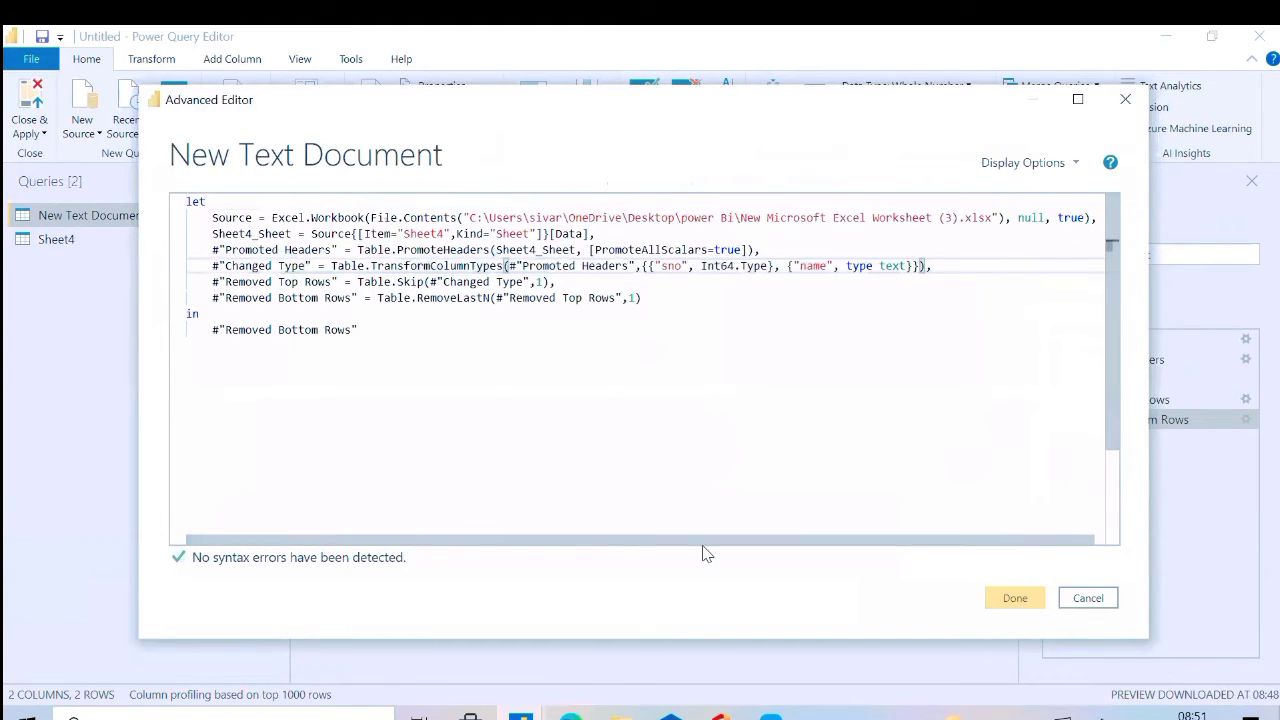
left_click(1004, 600)
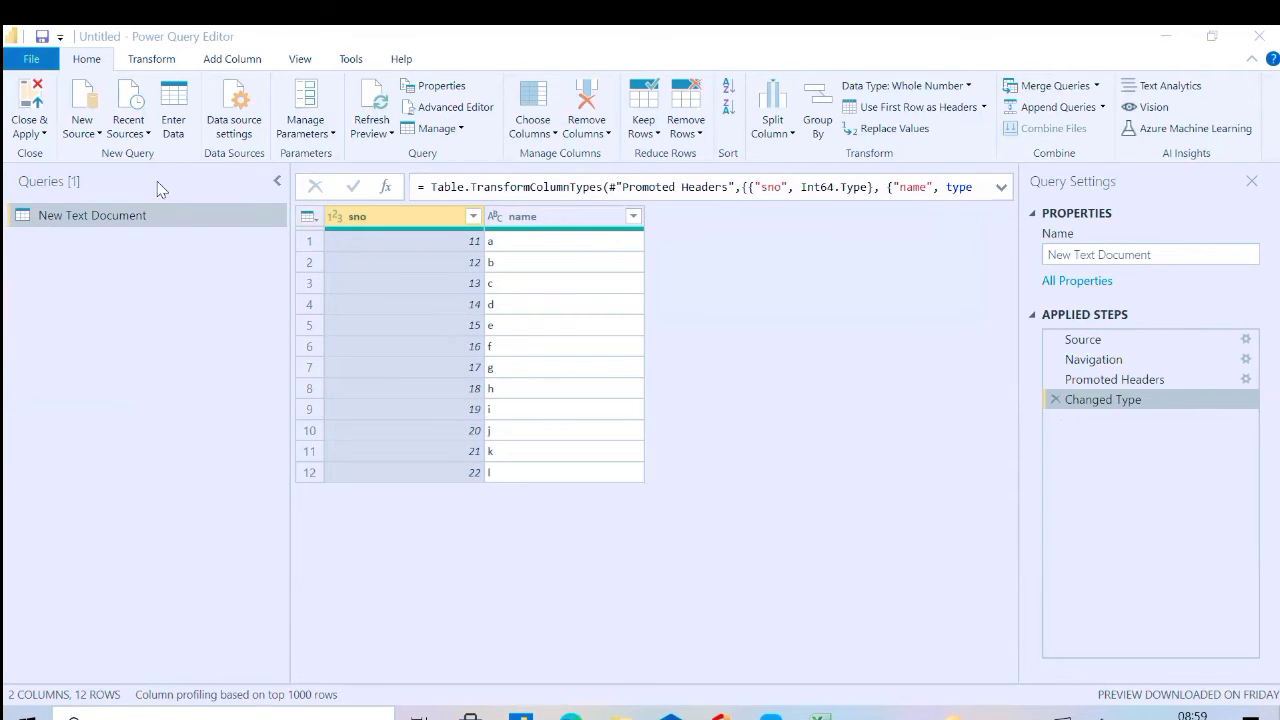
Import the AUS text file from the Project folder as a new query with the default import settings
left_click(99, 133)
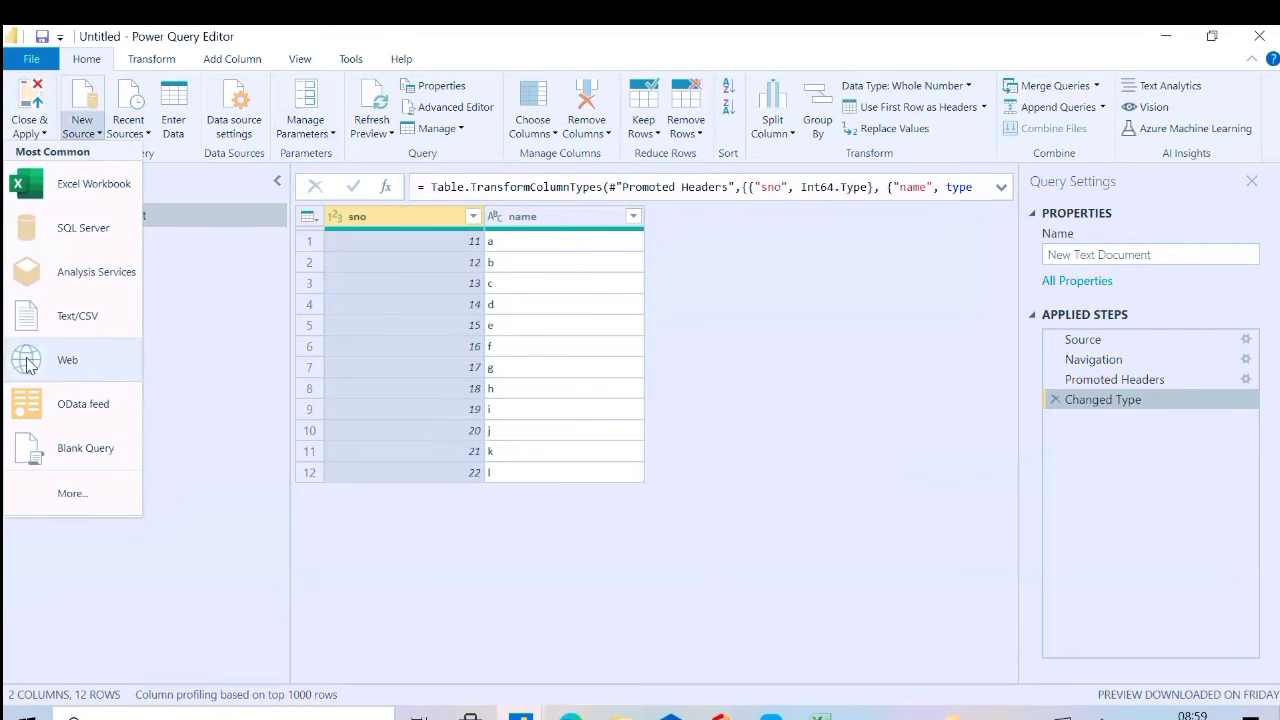
left_click(62, 320)
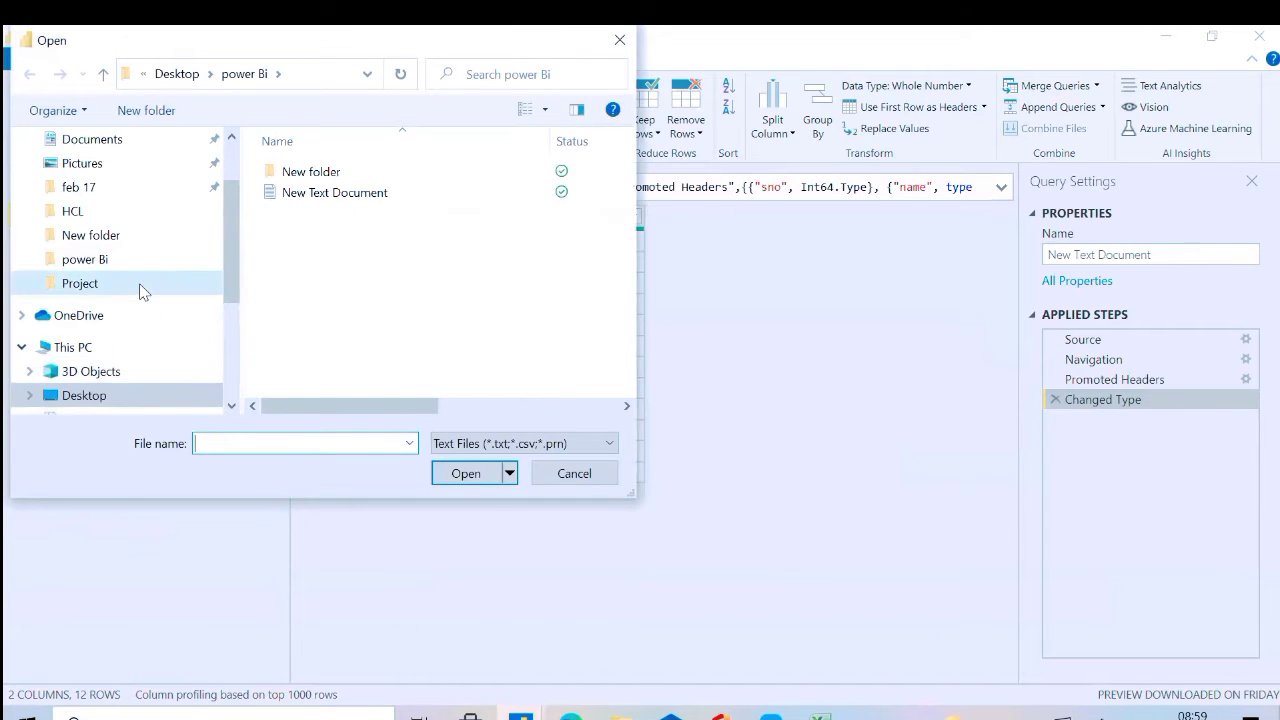
left_click(140, 288)
left_click(392, 174)
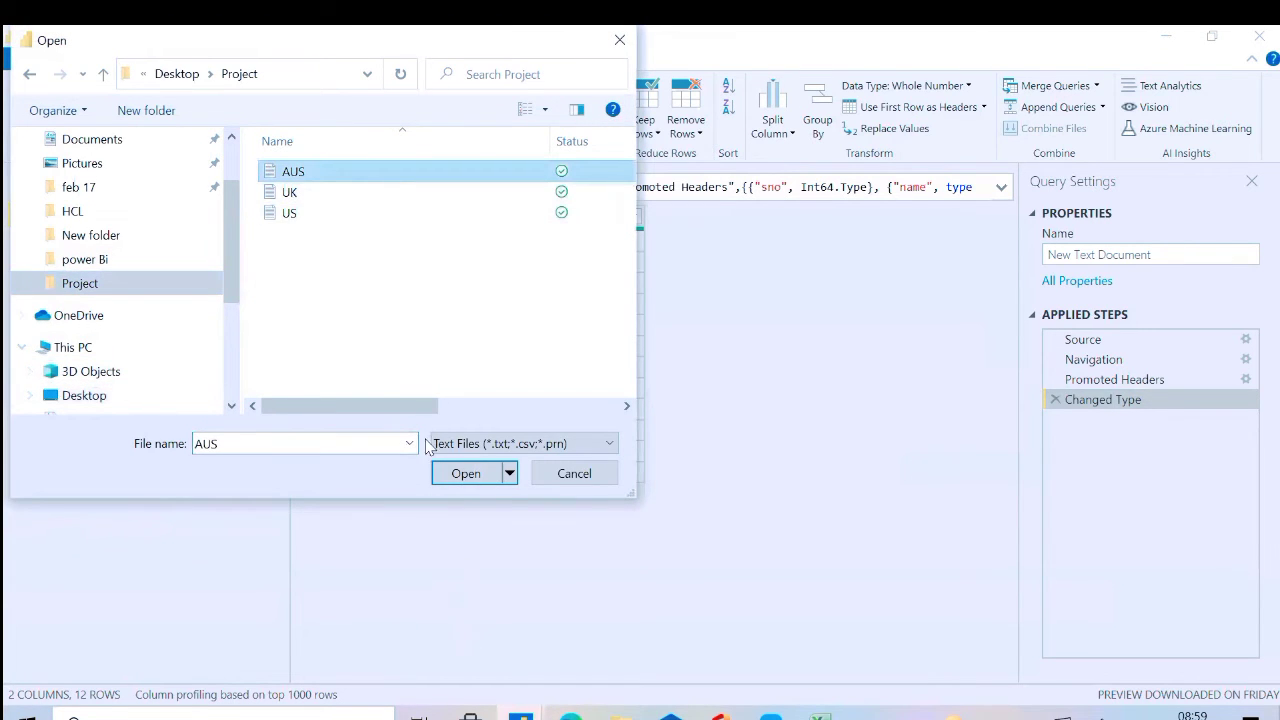
left_click(452, 472)
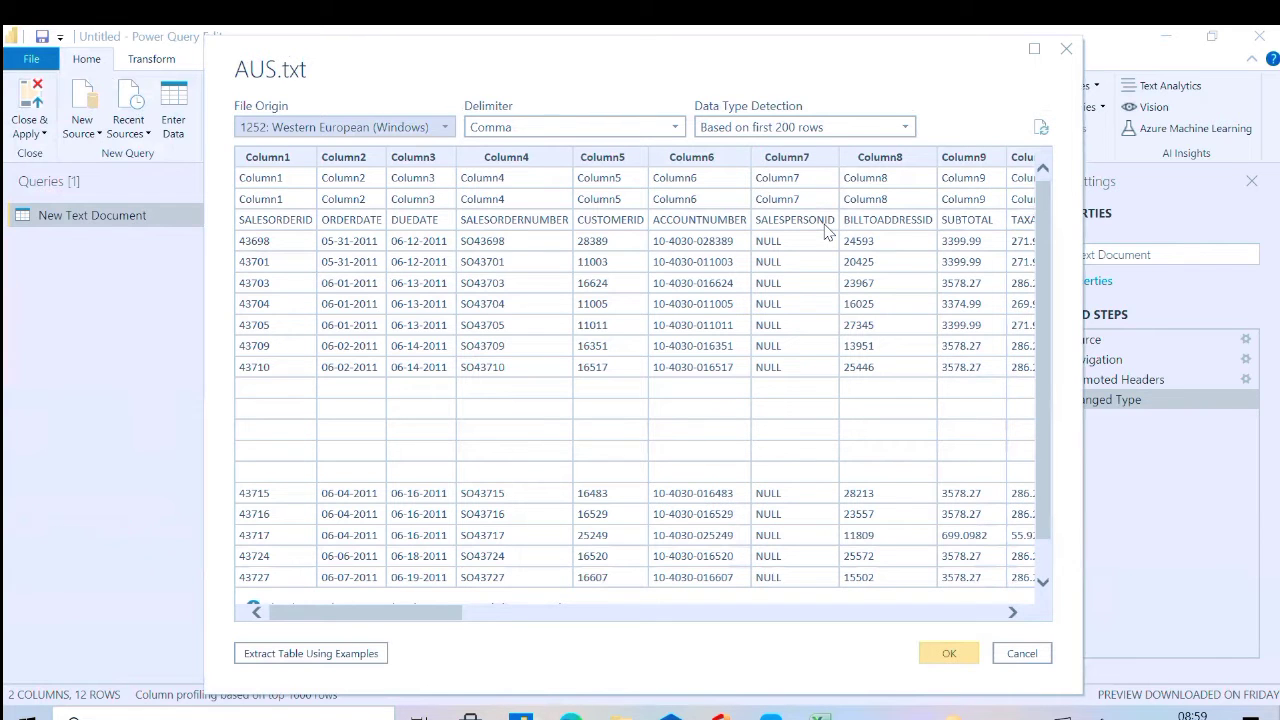
left_click(947, 660)
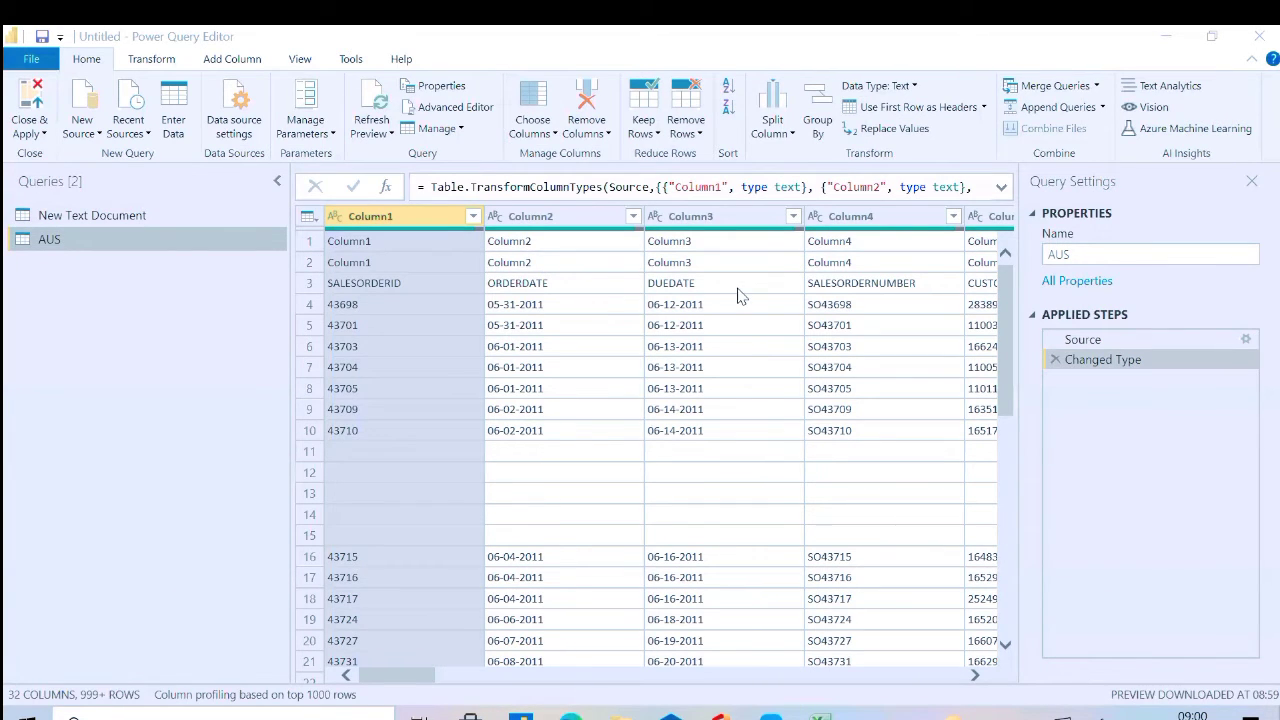
Remove the top 2 rows of the AUS query and promote its first row to headers
left_click(705, 139)
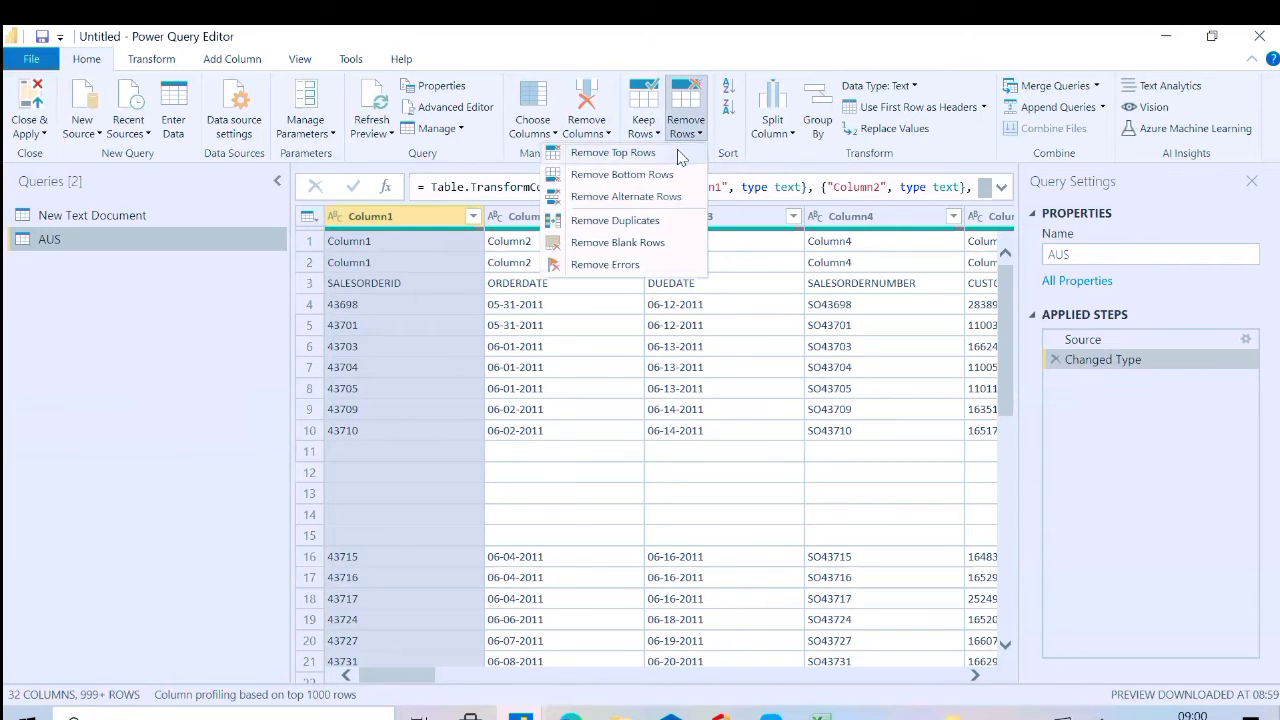
left_click(677, 151)
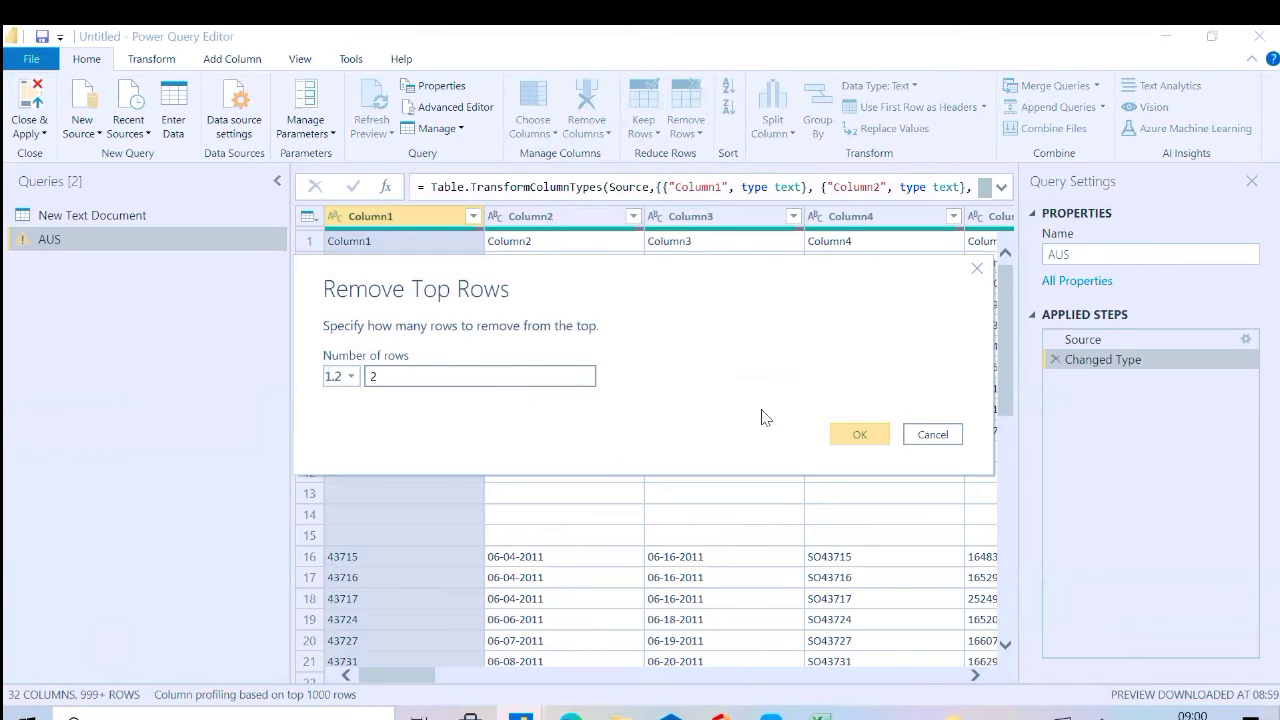
left_click(860, 432)
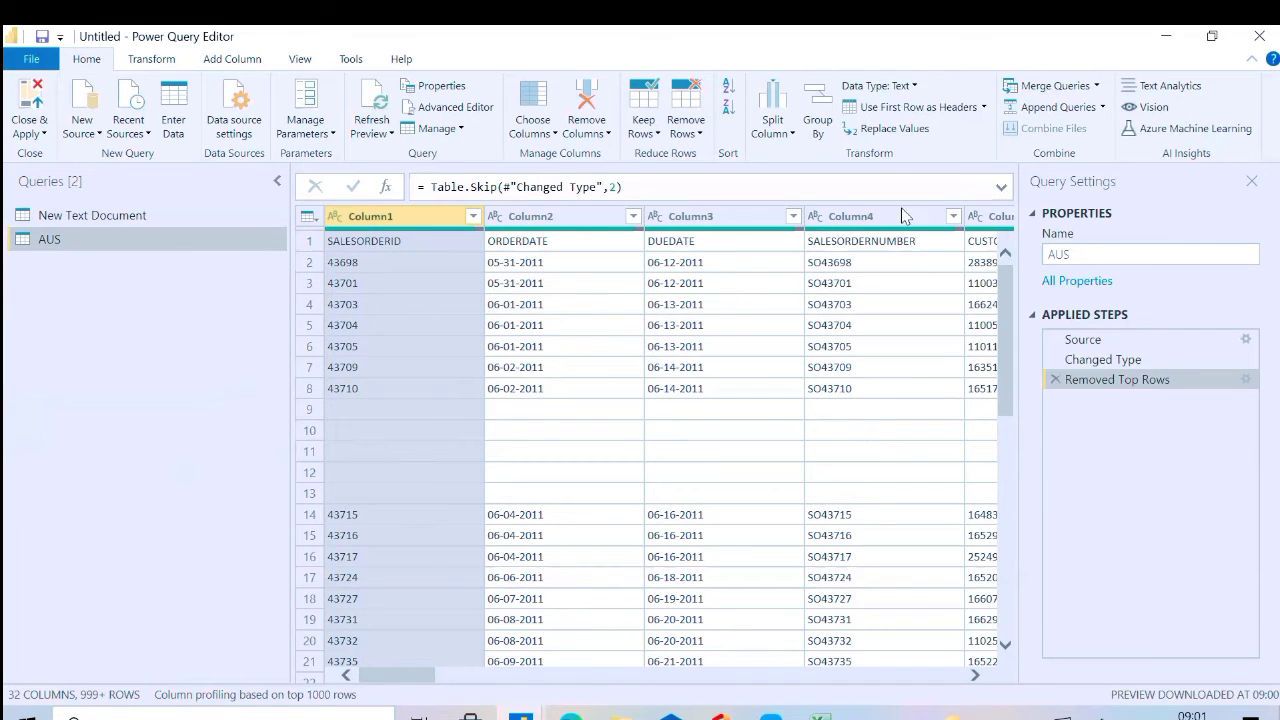
left_click(952, 112)
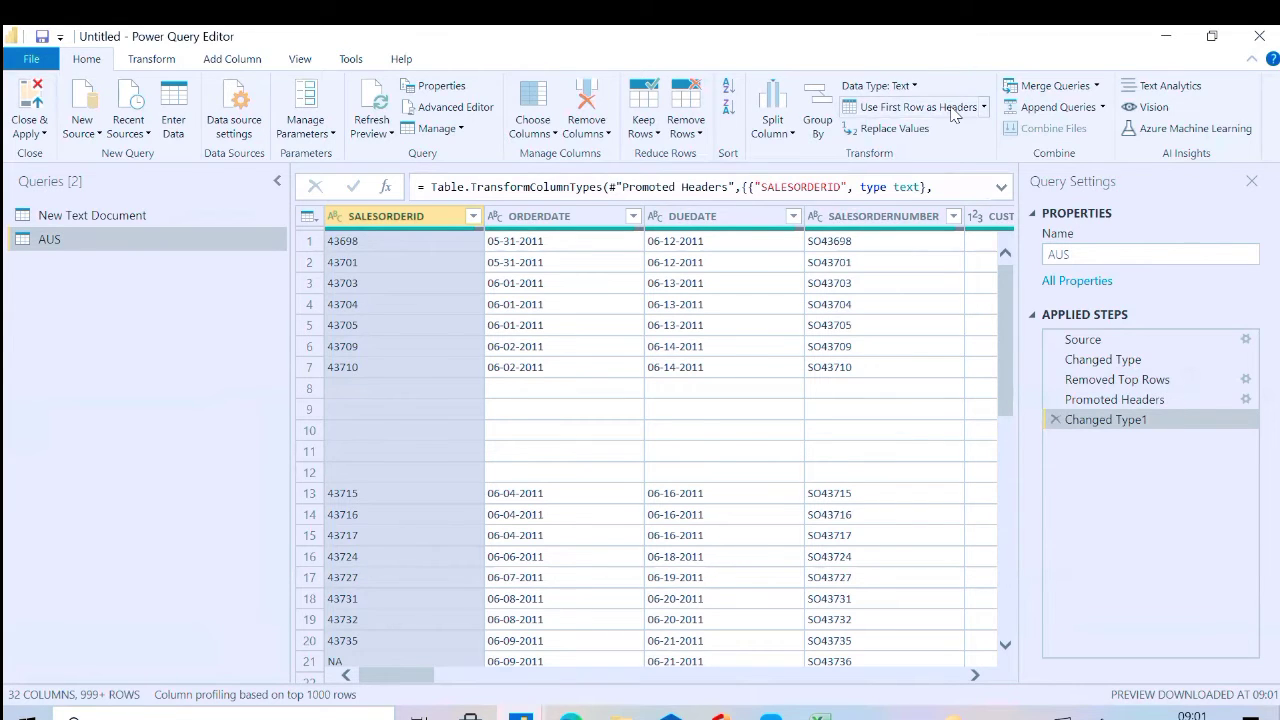
Examine the blank rows of the AUS table across its columns and the rows further down
left_click(546, 438)
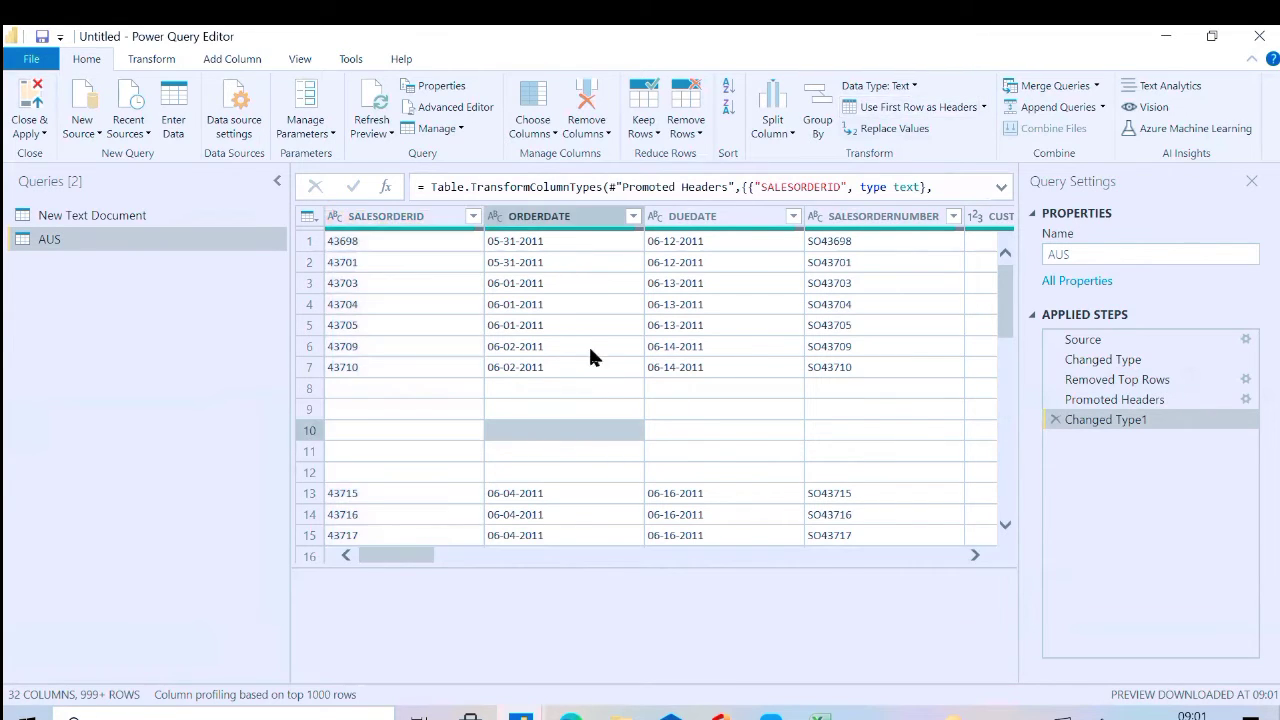
left_click(482, 388)
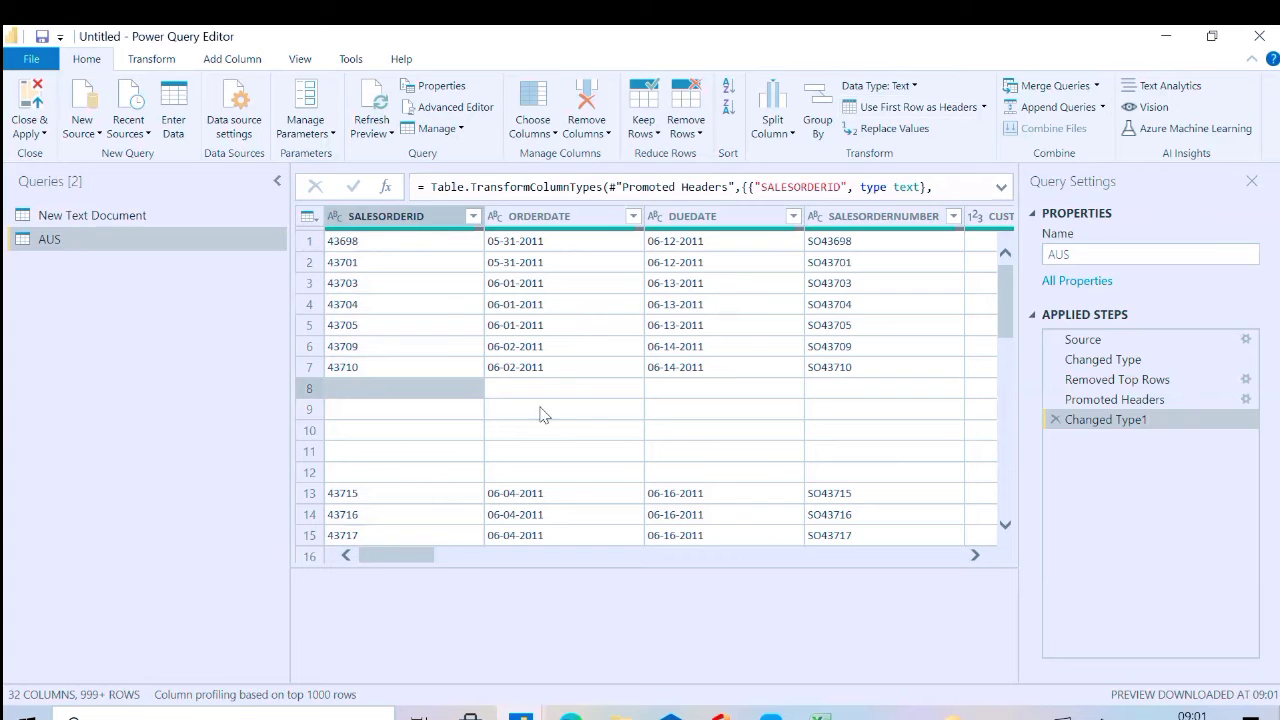
left_click(730, 557)
left_click(730, 557)
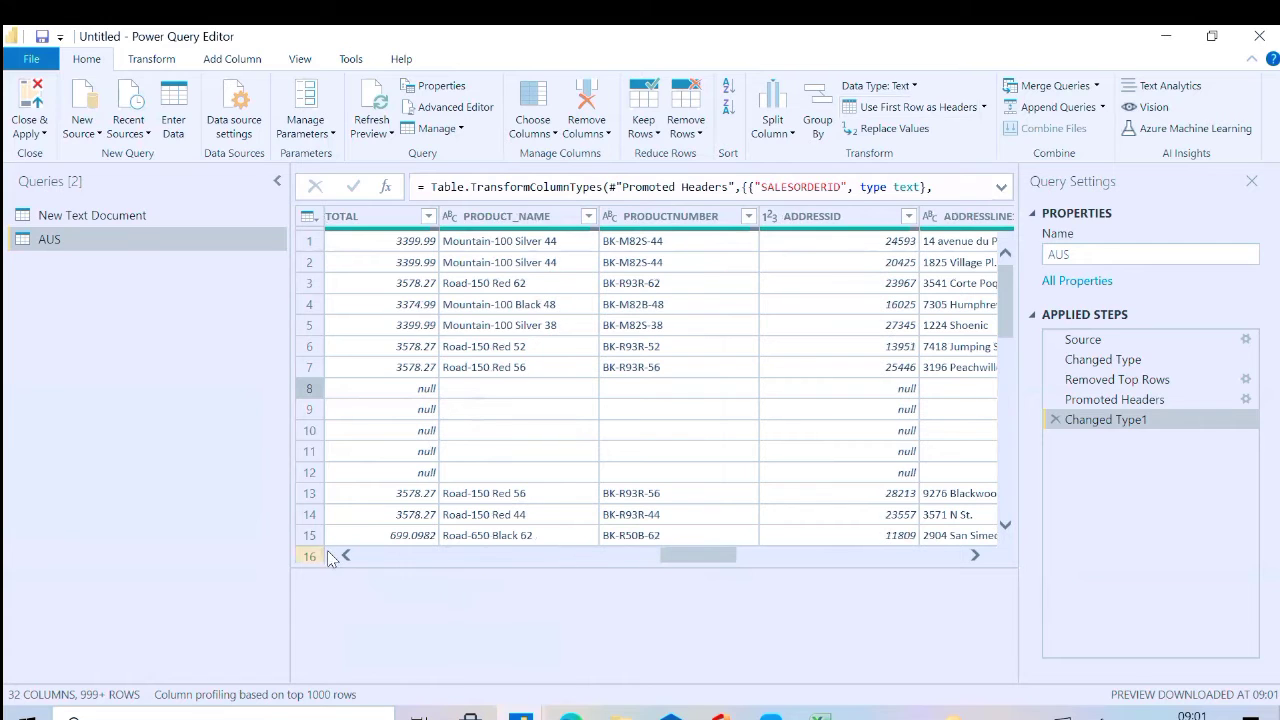
left_click(363, 558)
left_click(363, 558)
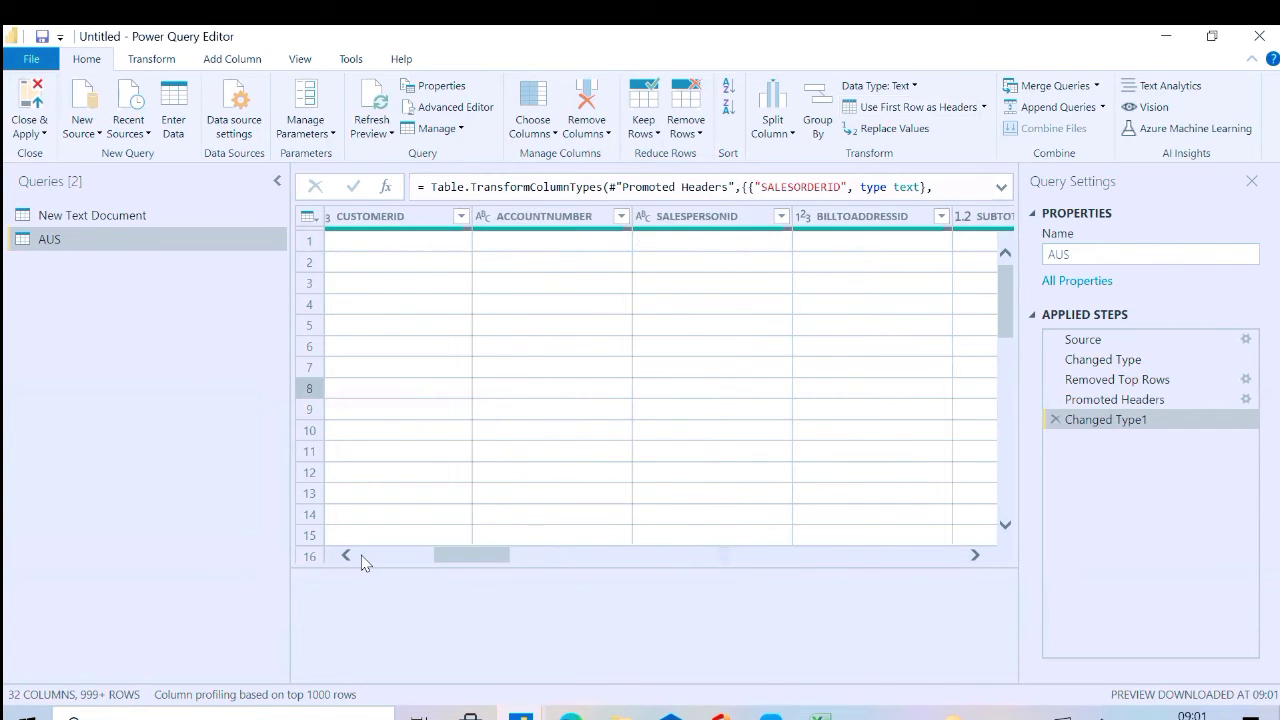
left_click(363, 558)
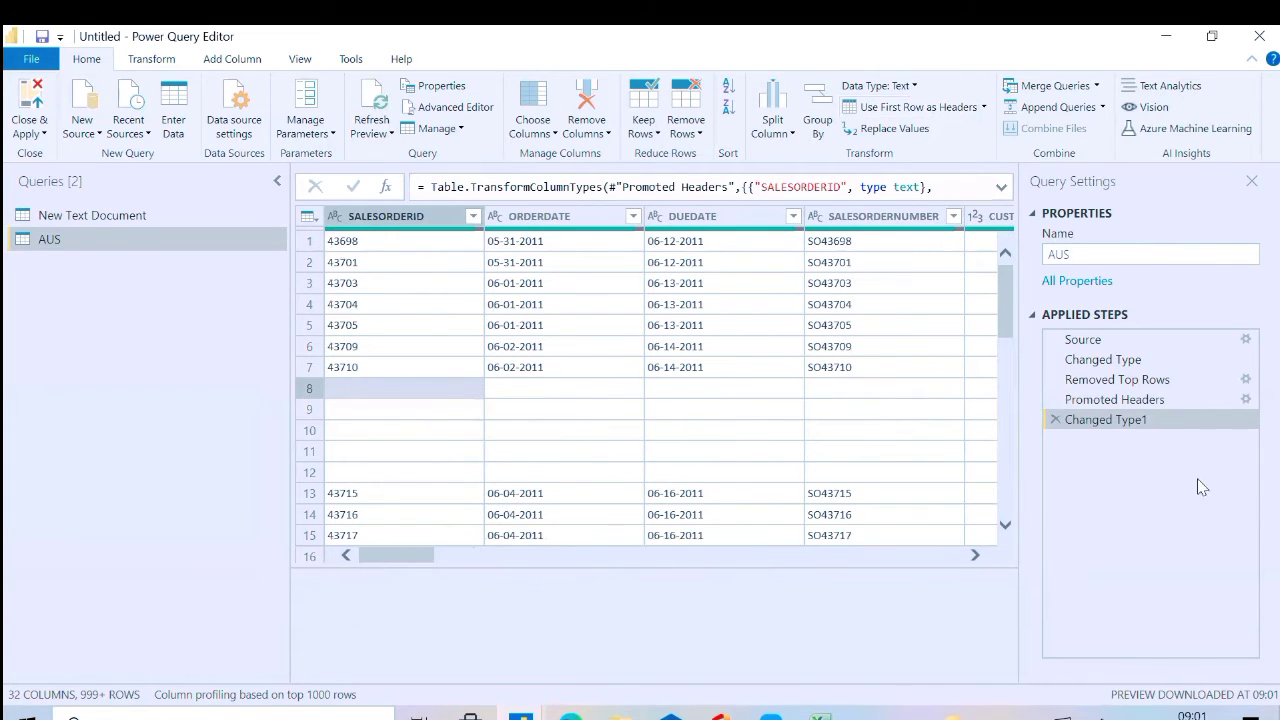
scroll(1009, 520, "down", 12)
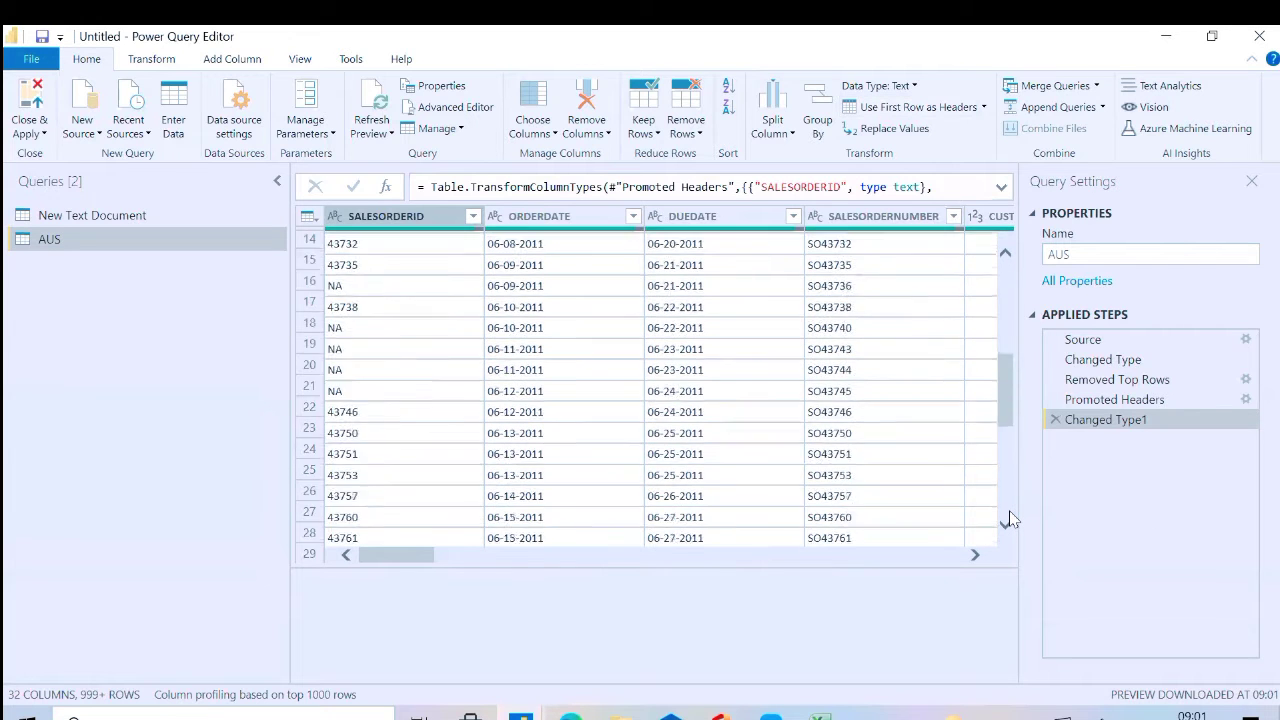
left_click(1009, 262)
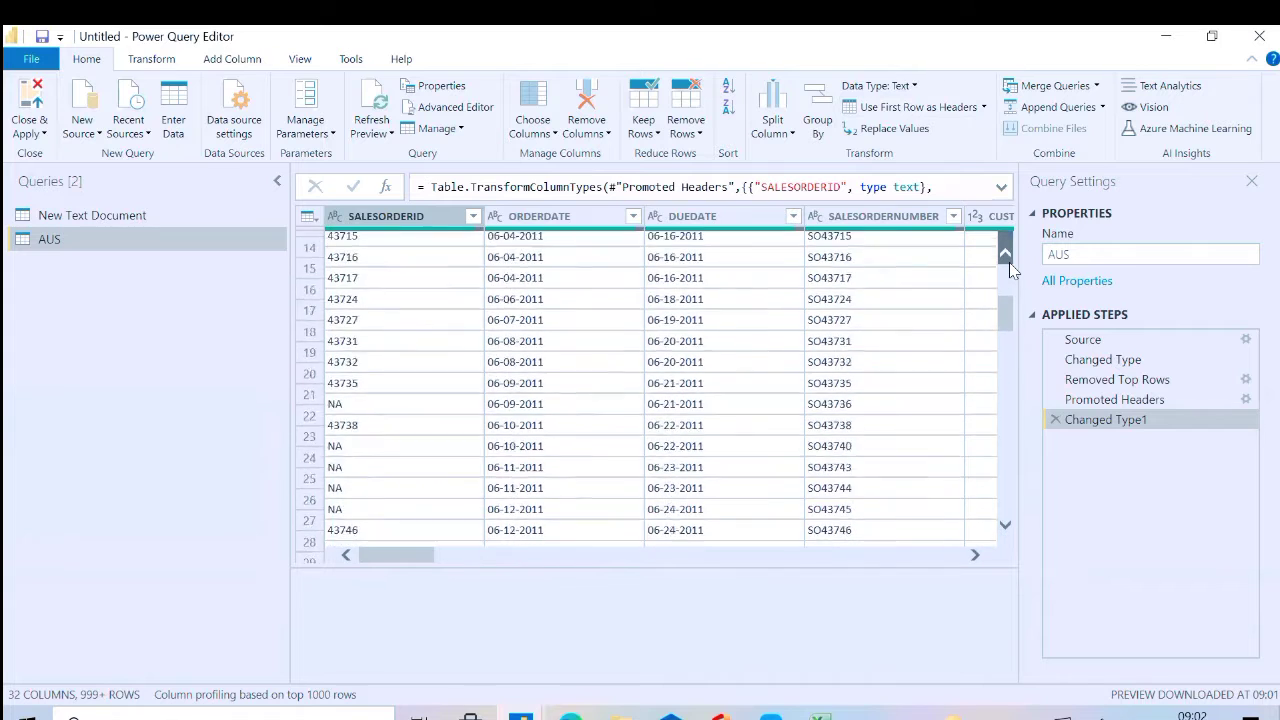
Remove the blank rows from the AUS query
left_click(492, 452)
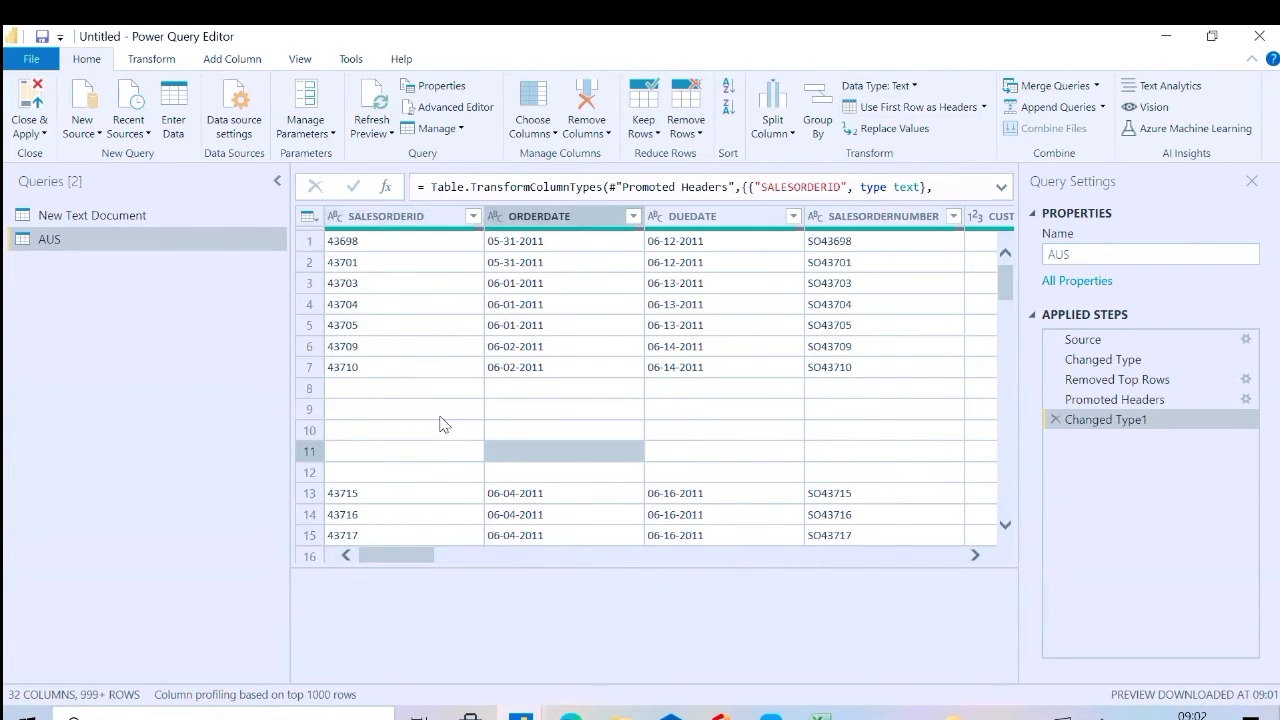
left_click(700, 135)
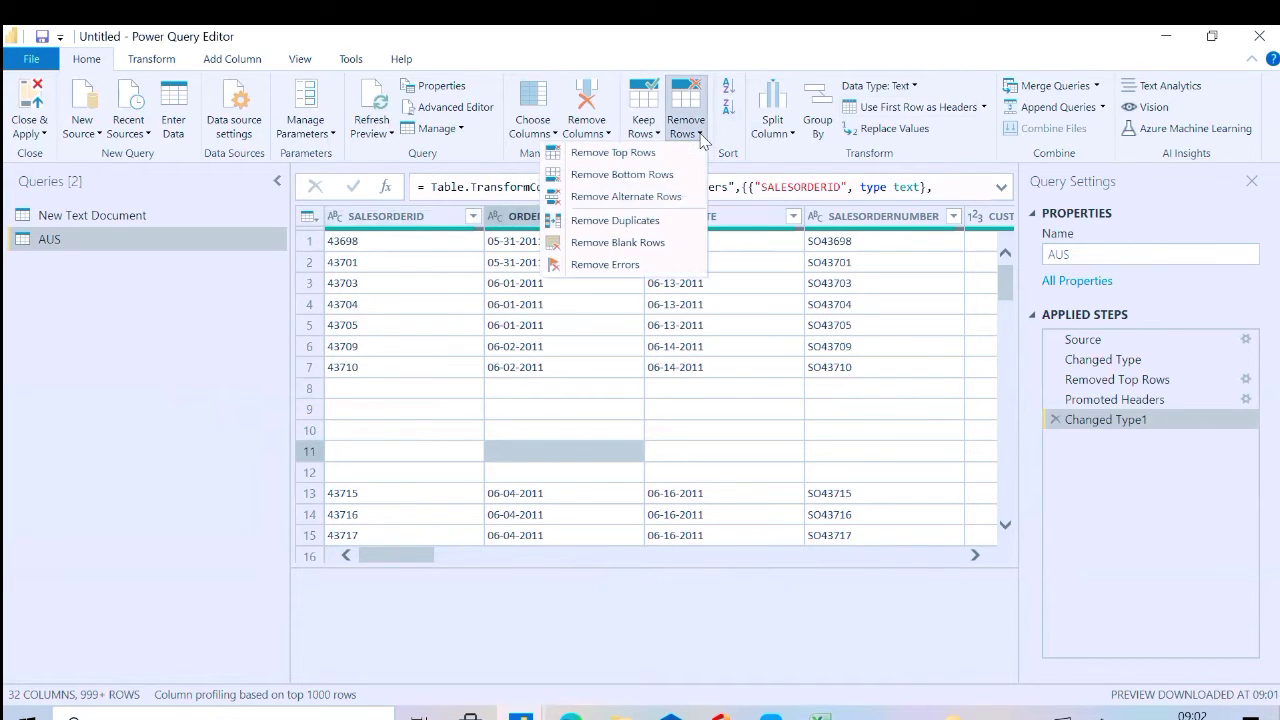
left_click(655, 243)
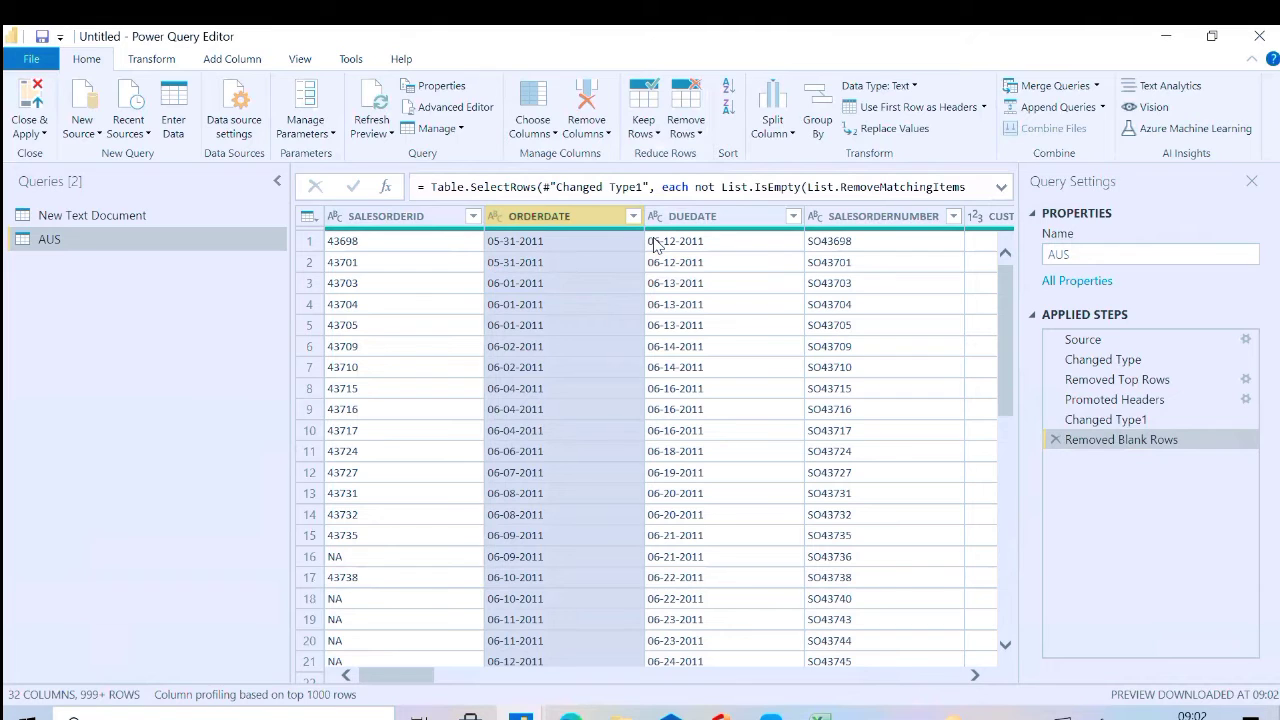
Remove the rows with errors in the SALESORDERID column of the AUS query
left_click(450, 622)
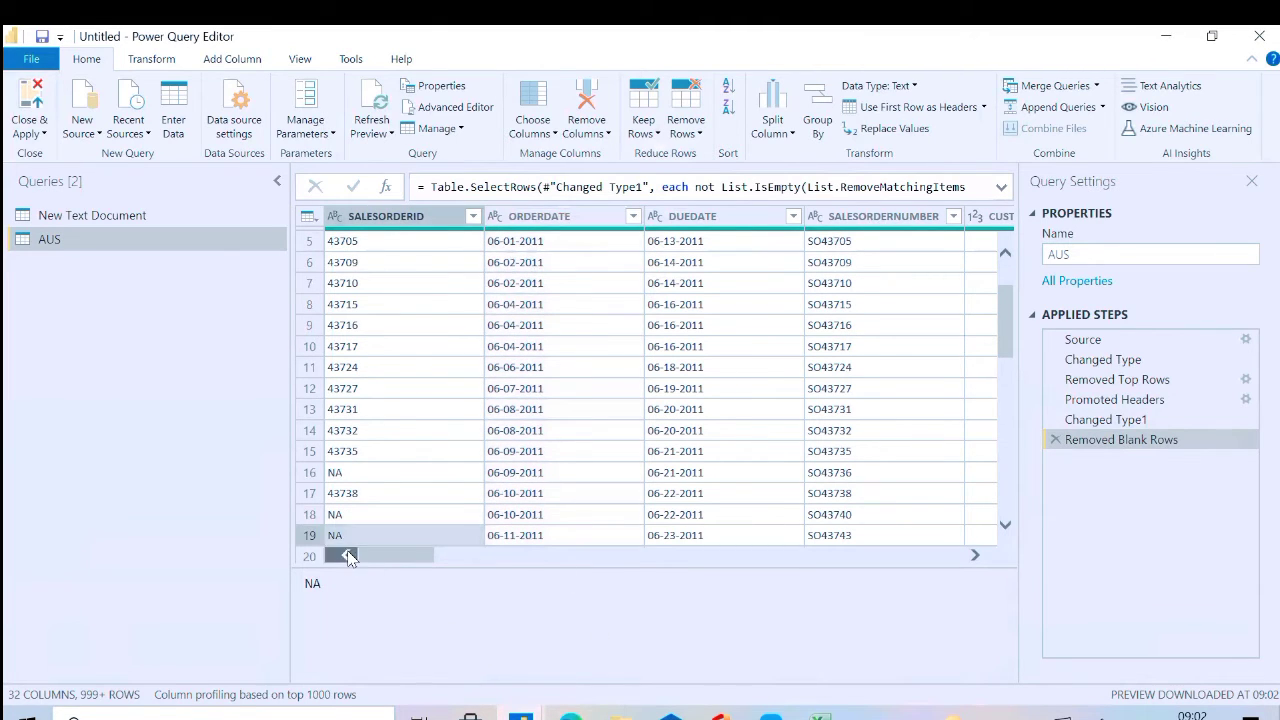
left_click(697, 129)
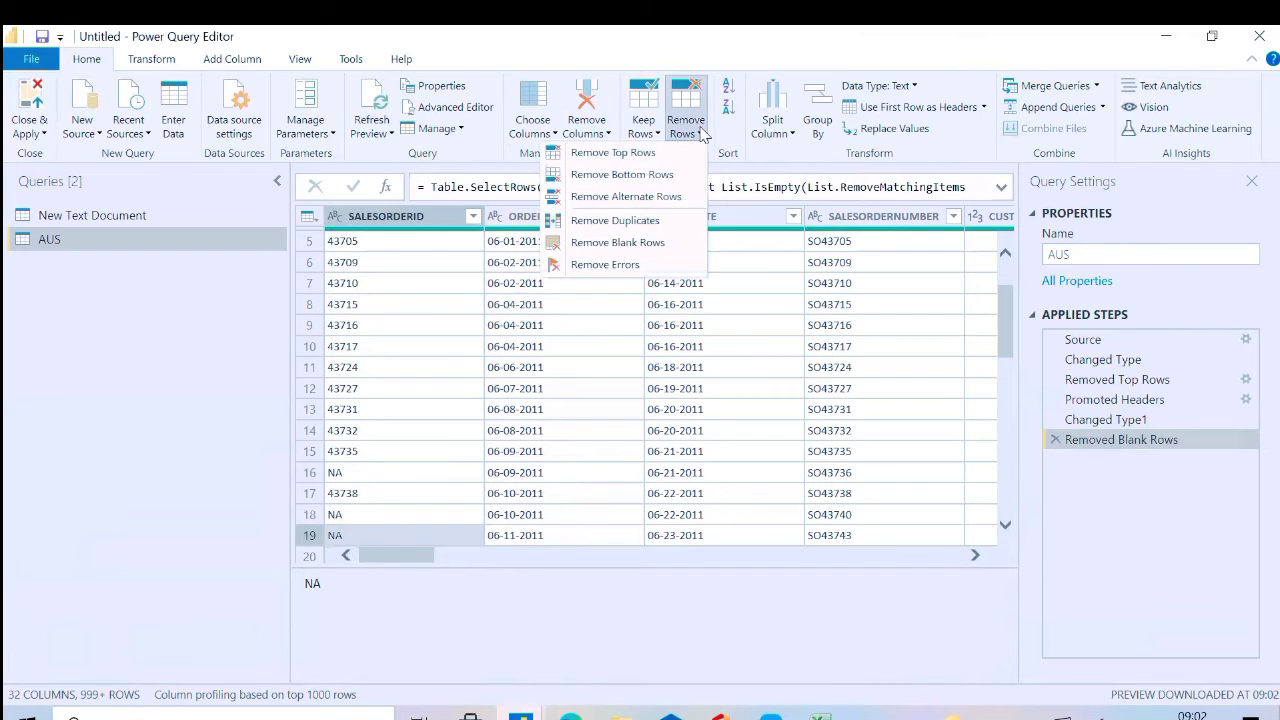
left_click(622, 266)
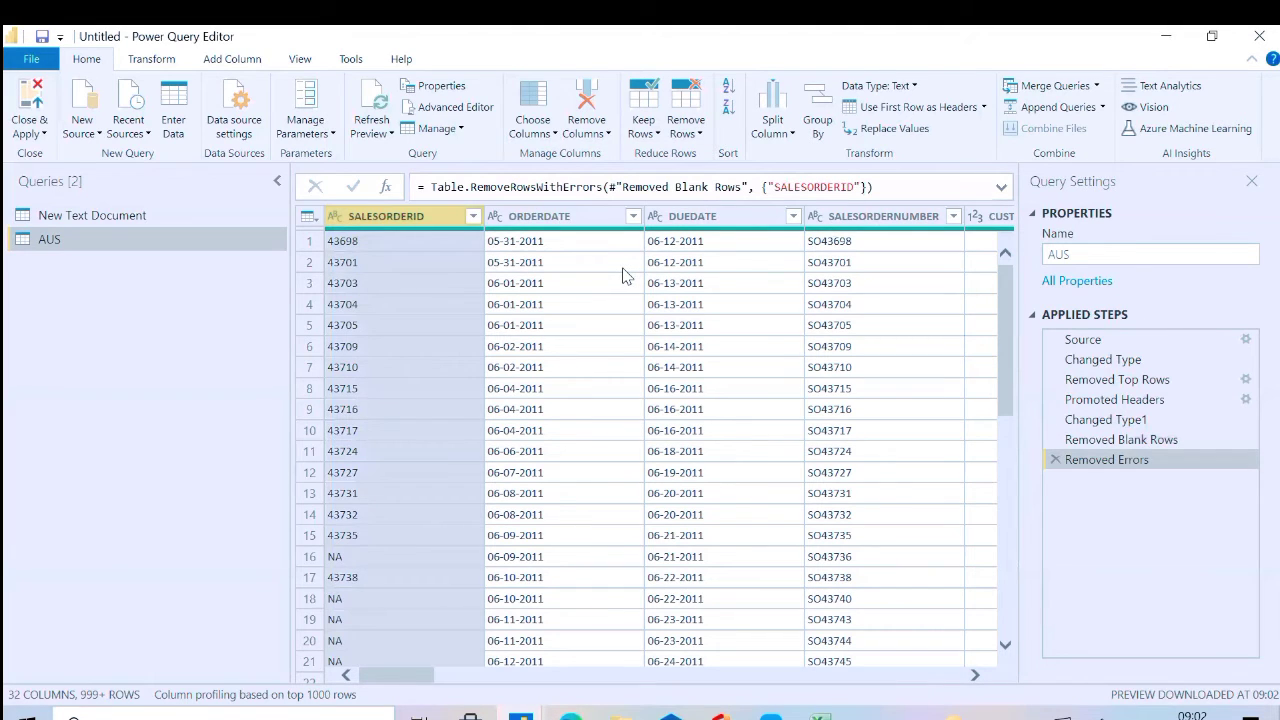
left_click(695, 132)
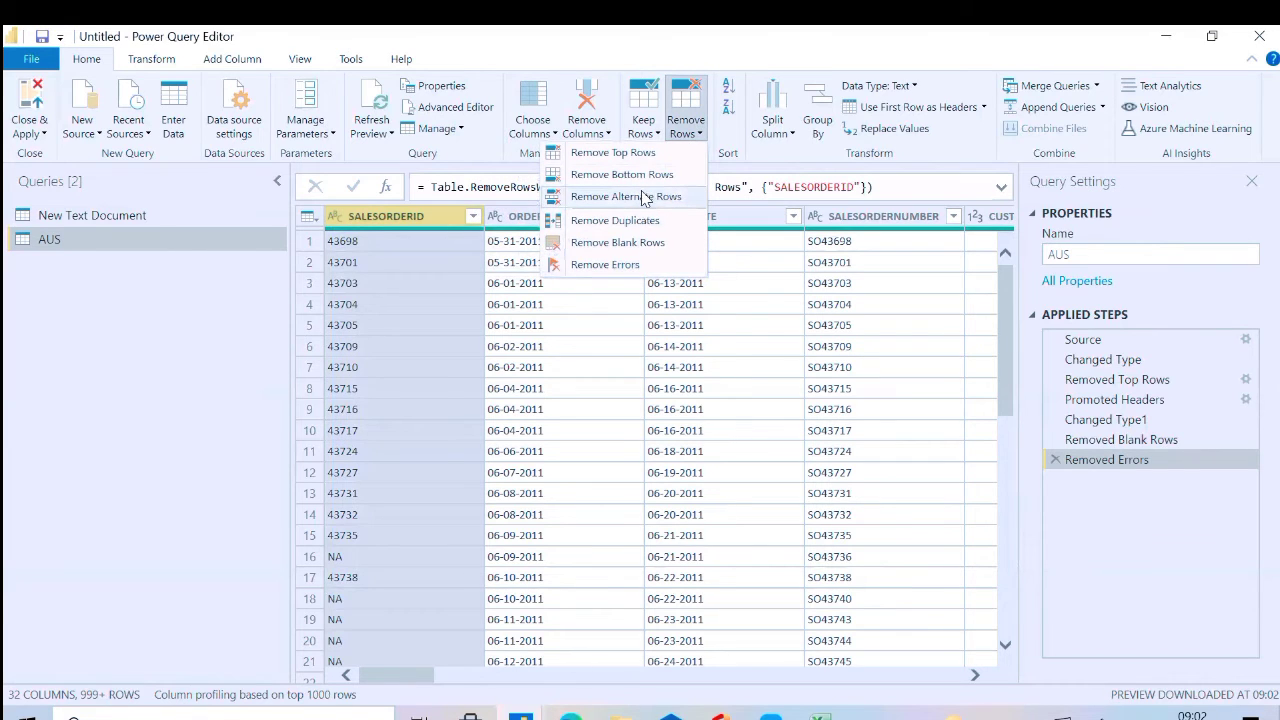
left_click(487, 176)
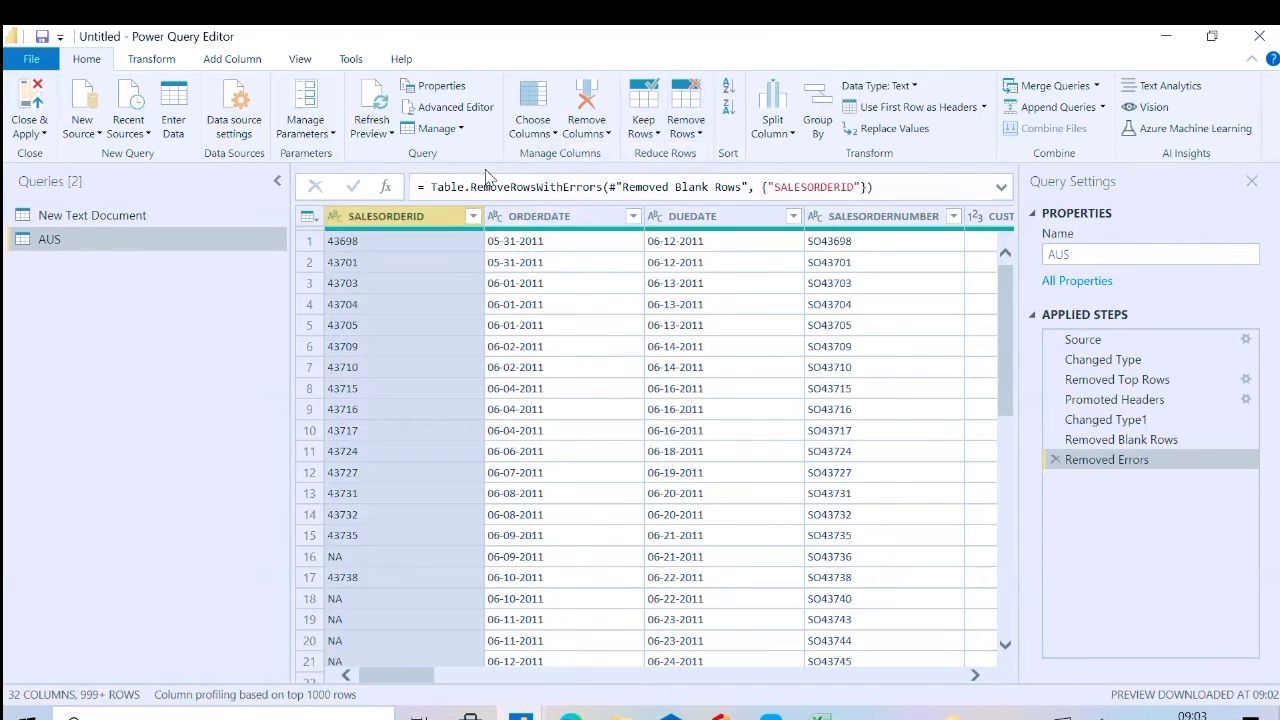
Go to the PRODUCT_NAME column of the AUS table using Go to Column
left_click(555, 134)
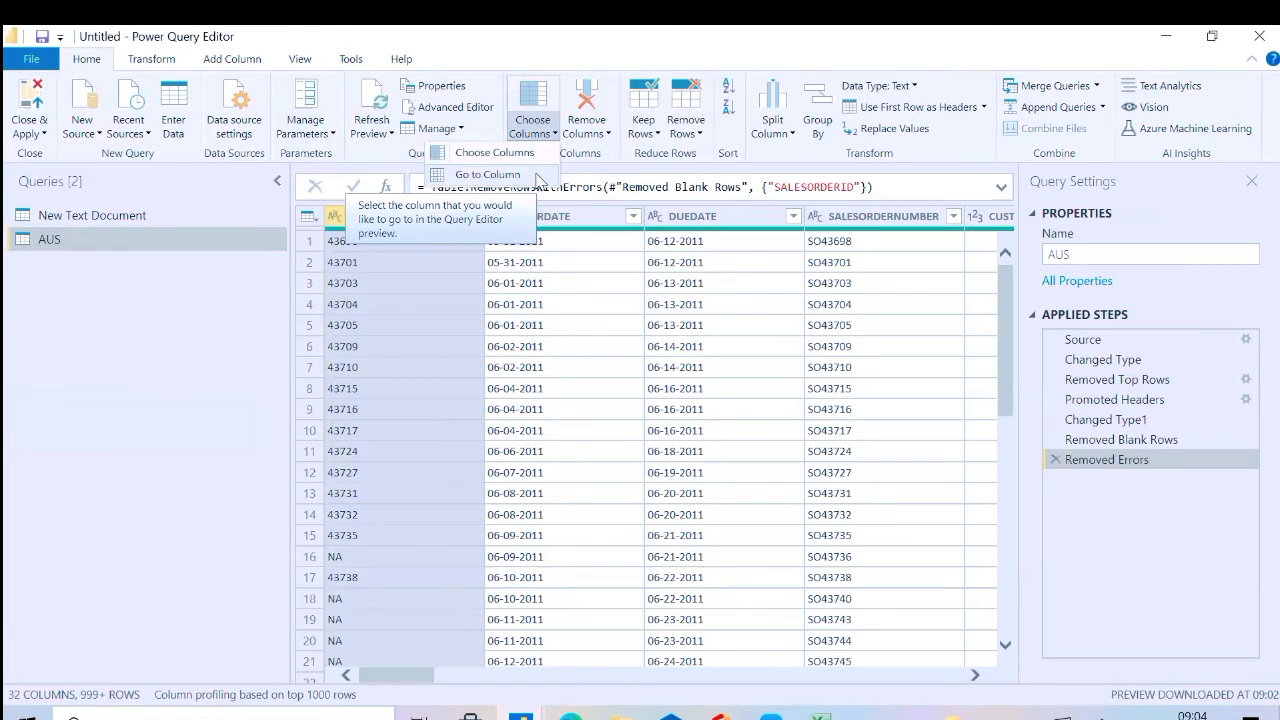
left_click(538, 177)
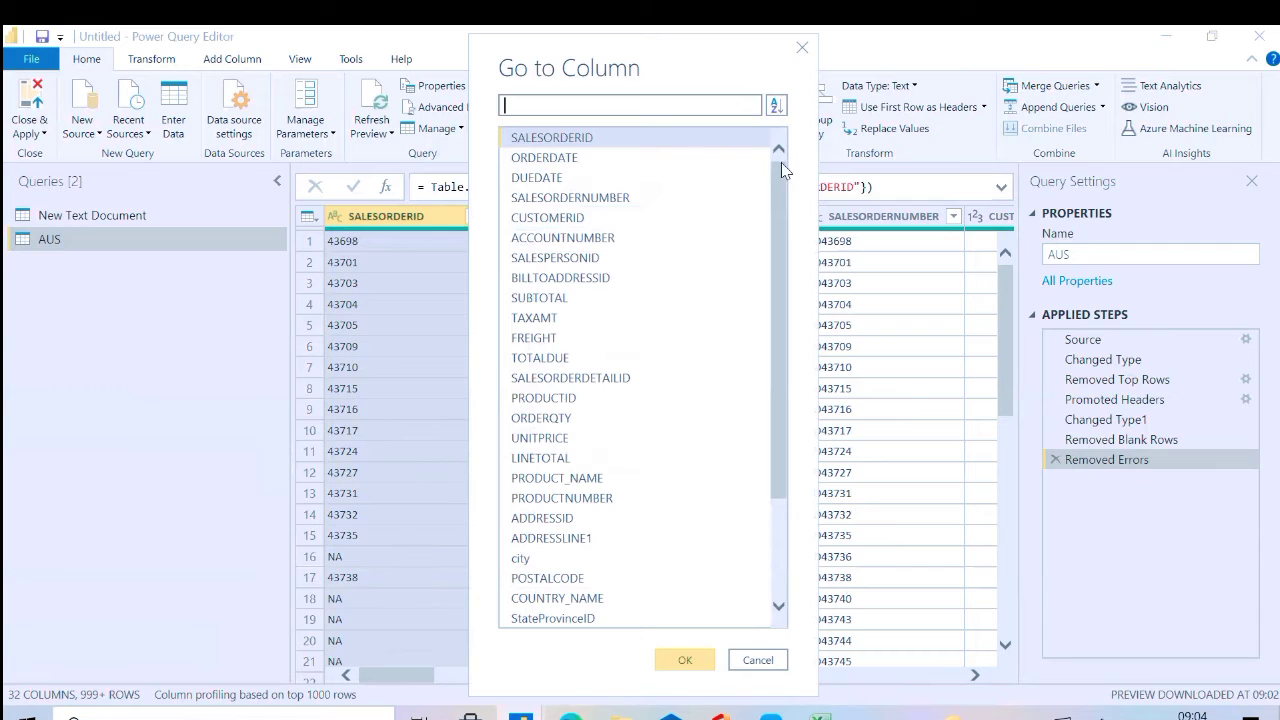
left_click(780, 603)
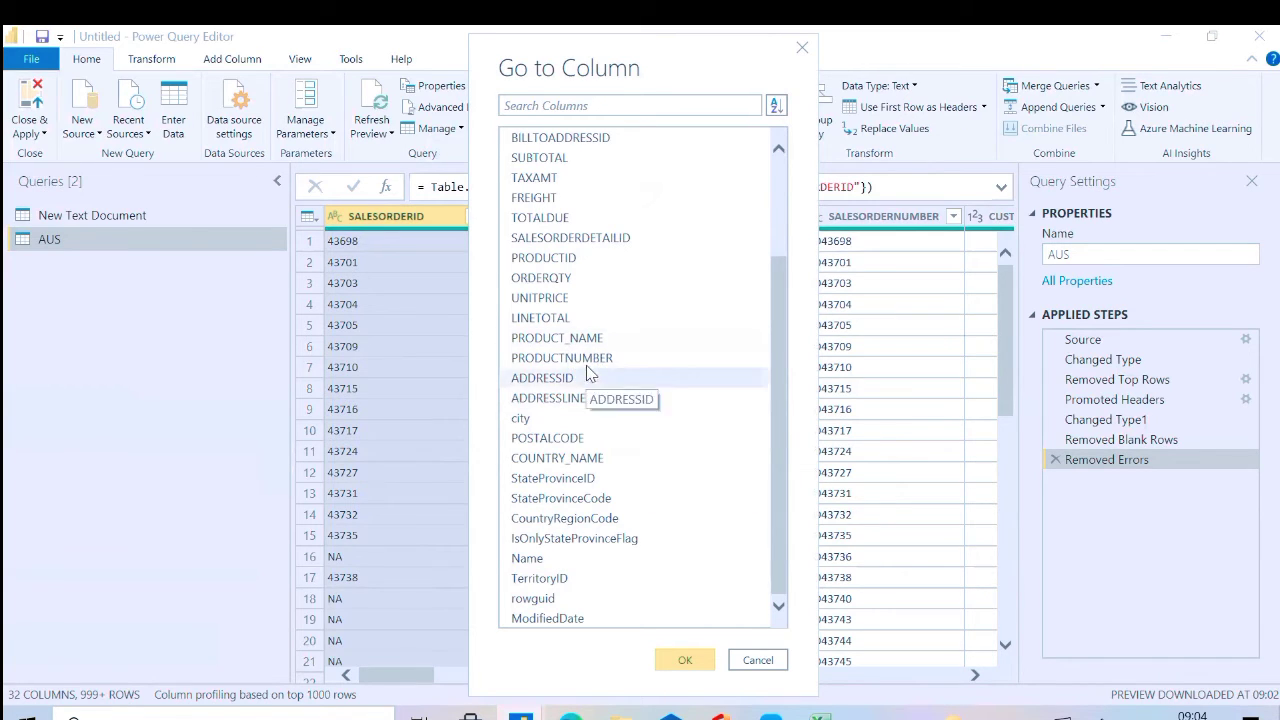
left_click(558, 340)
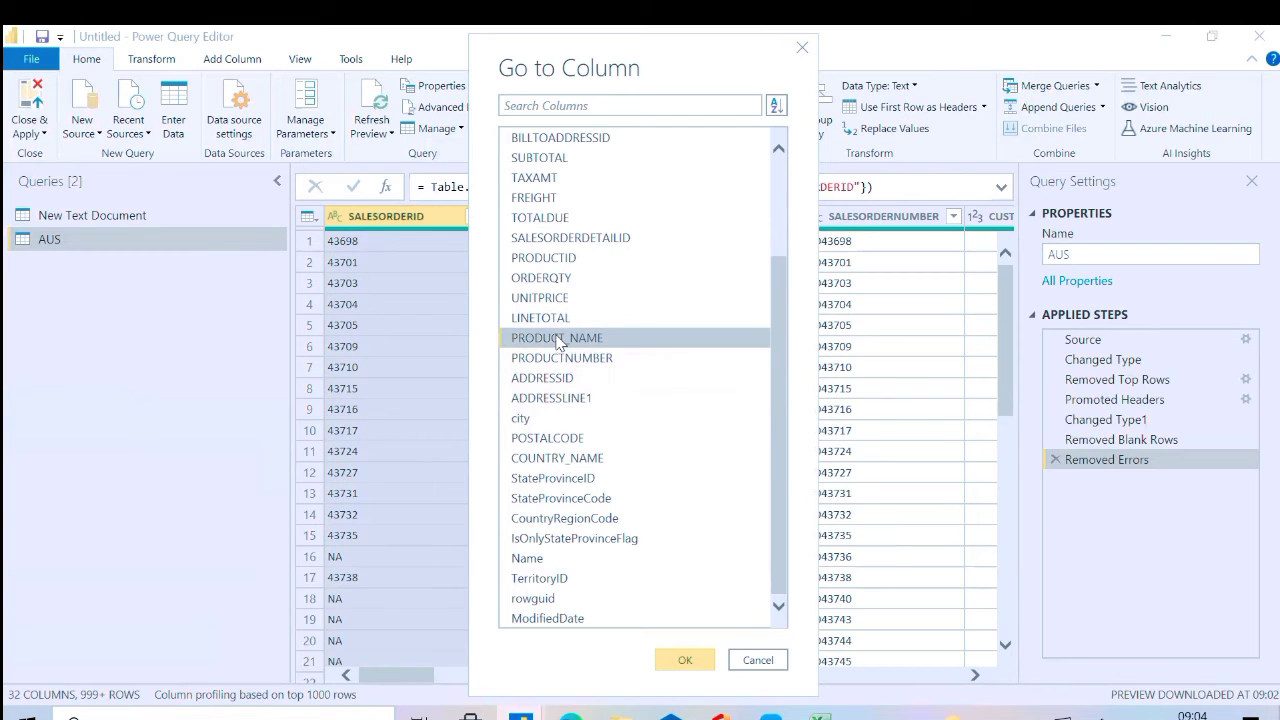
left_click(665, 657)
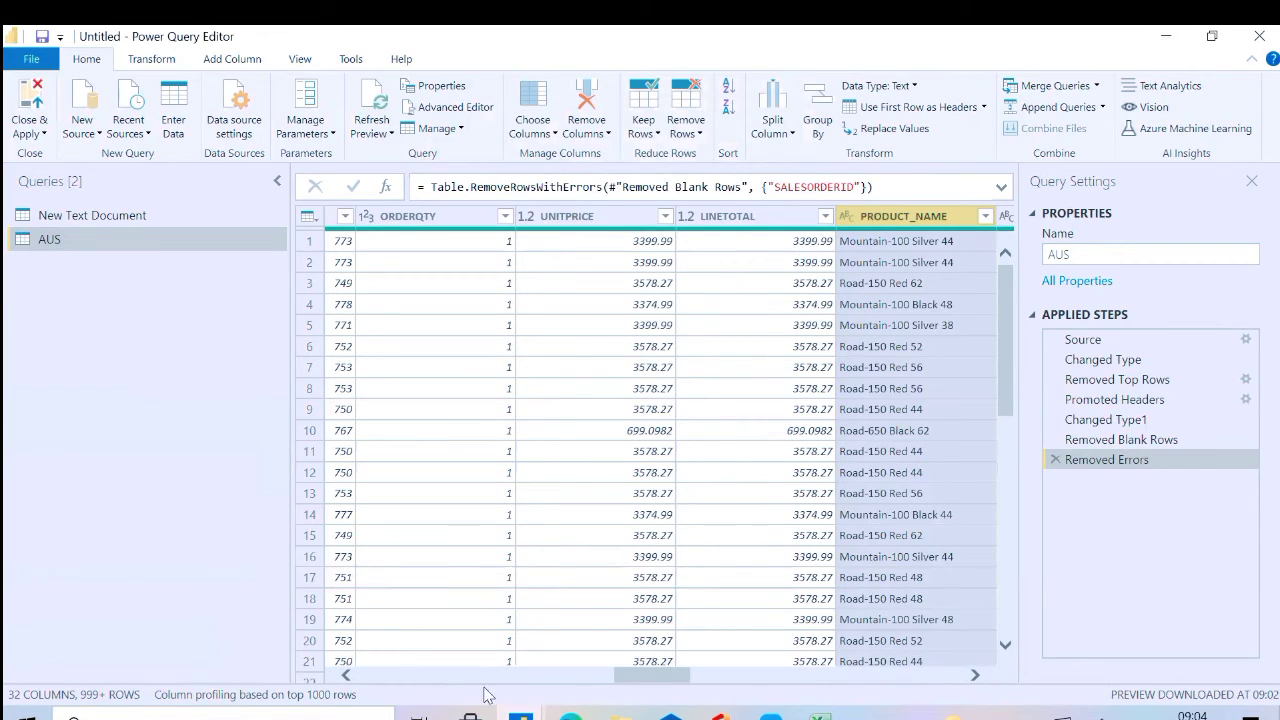
left_click(944, 676)
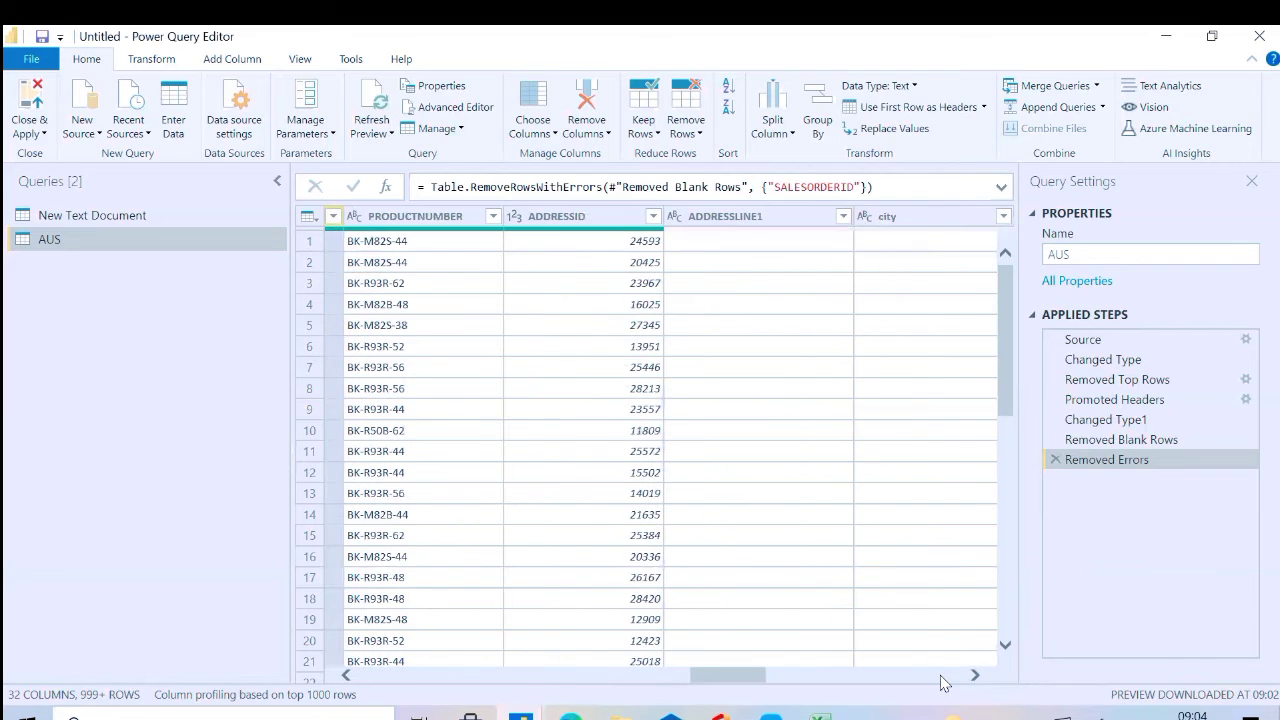
left_click(941, 676)
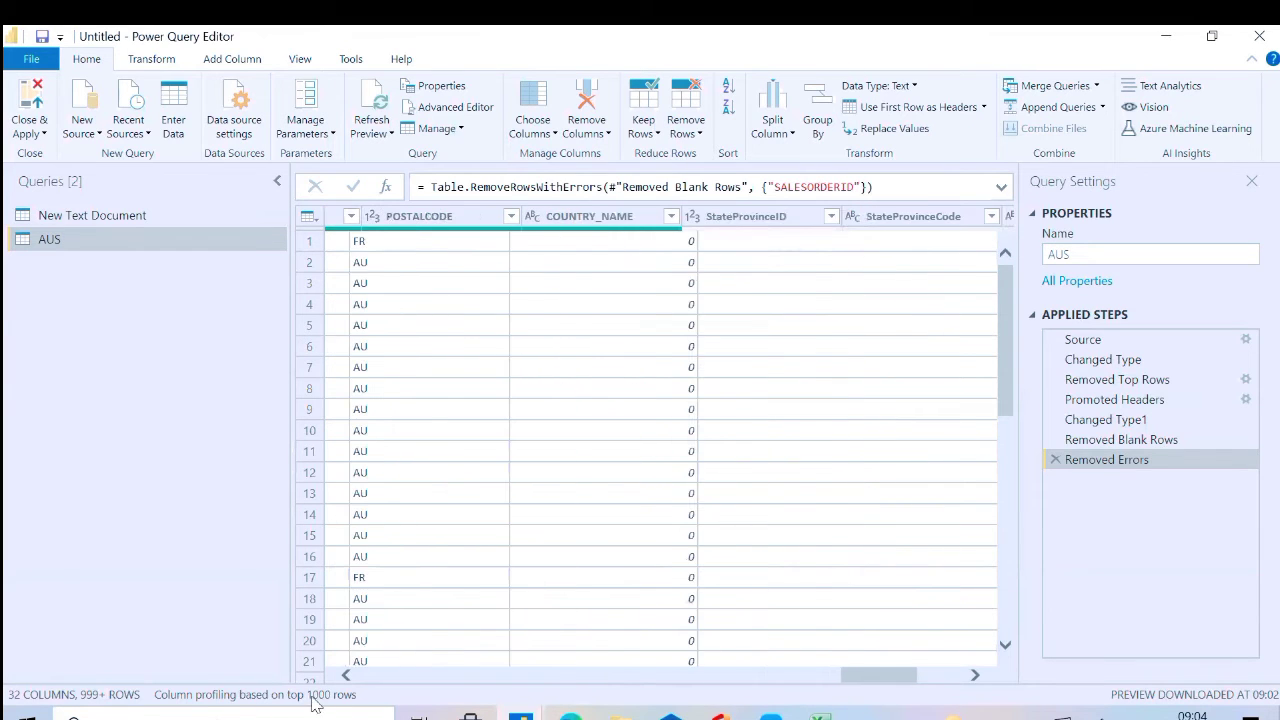
left_click(390, 677)
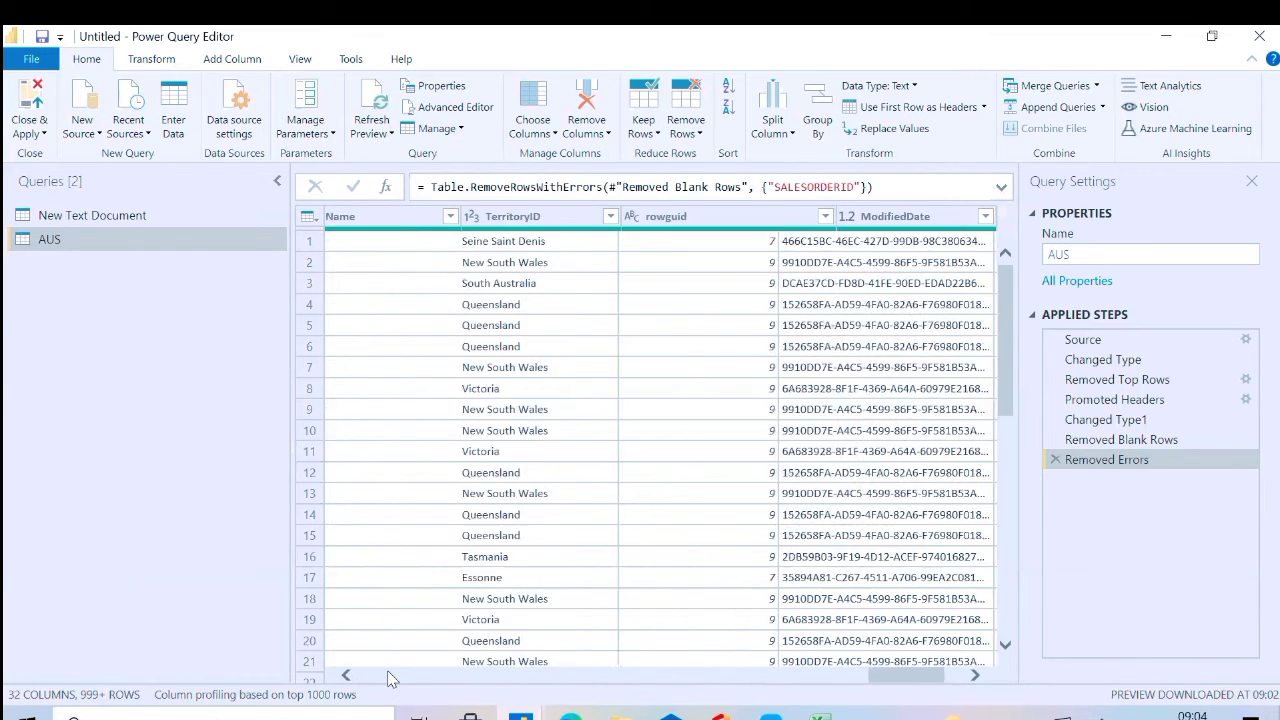
left_click(390, 677)
left_click(390, 677)
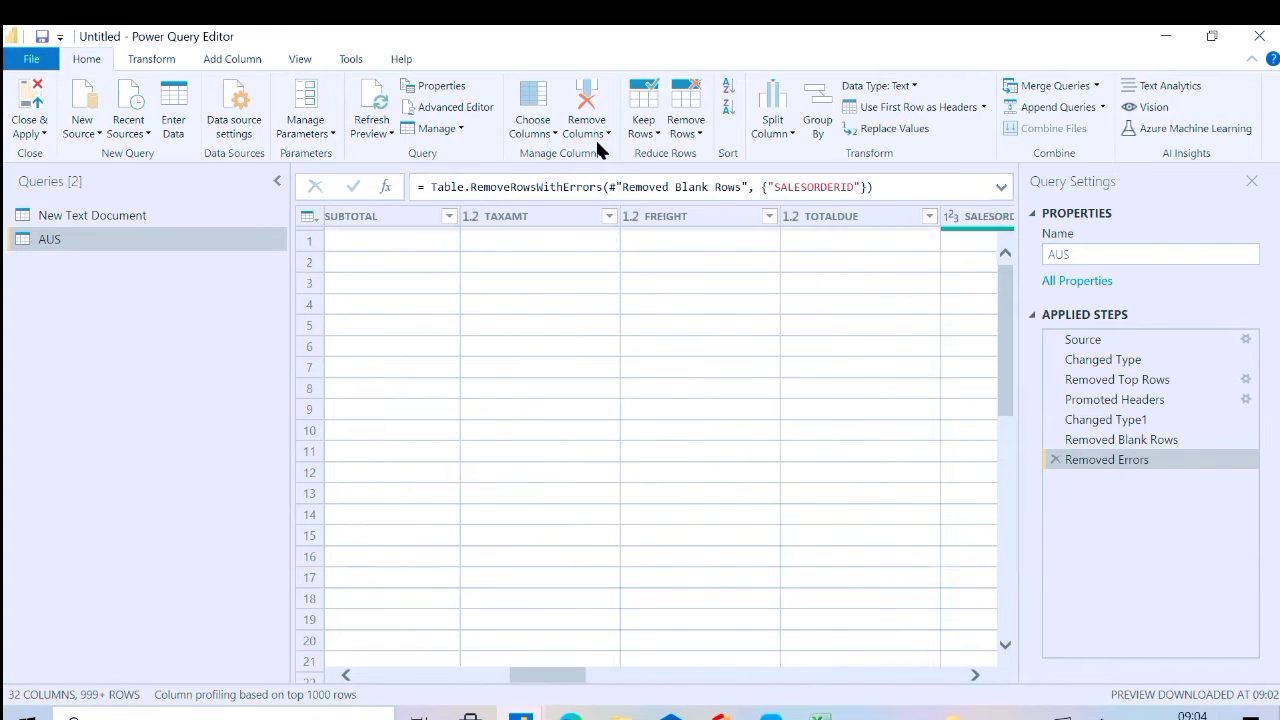
Go to the COUNTRY_NAME column of the AUS table using Go to Column with the search text "coun"
left_click(540, 130)
left_click(487, 174)
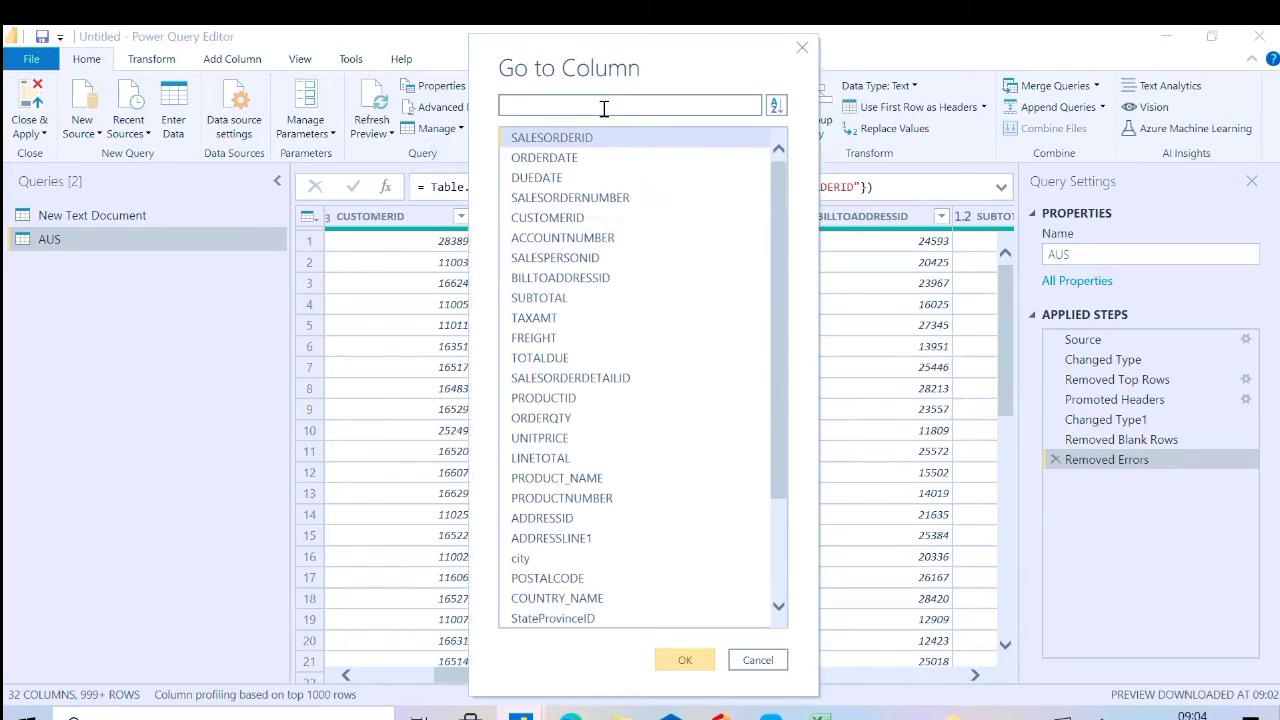
type("v")
key("BackSpace")
type("coun")
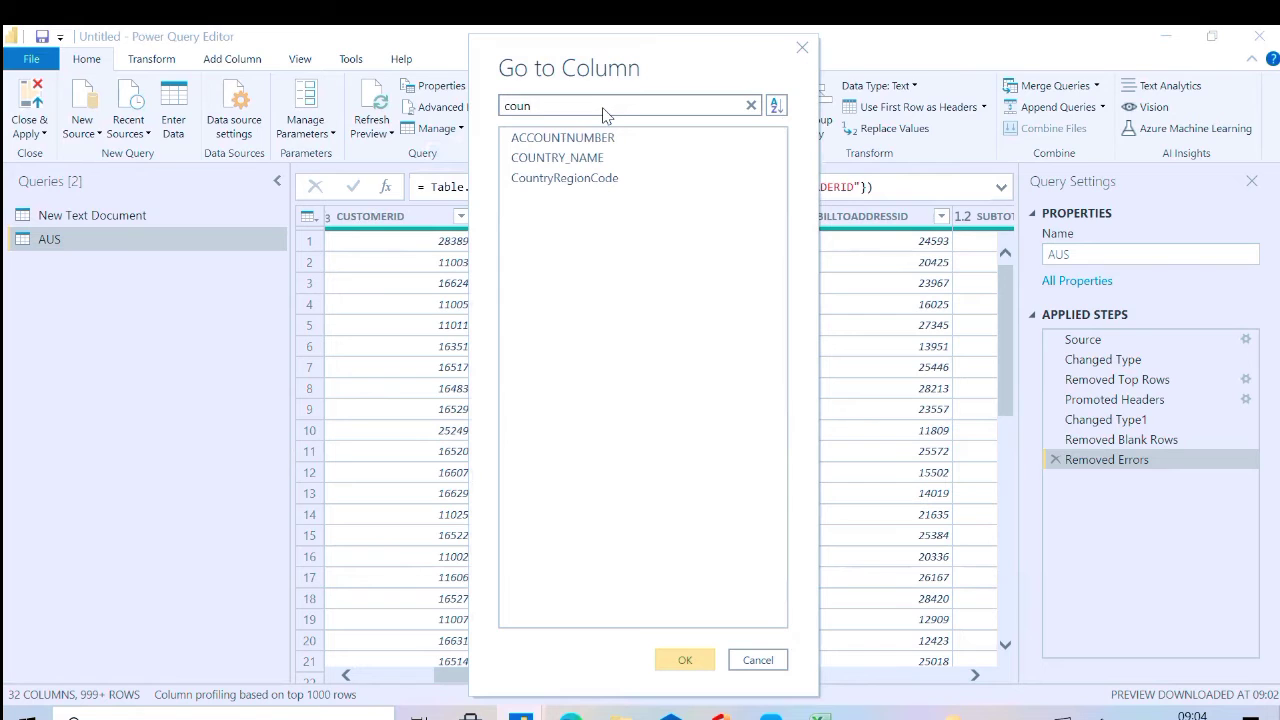
left_click(588, 160)
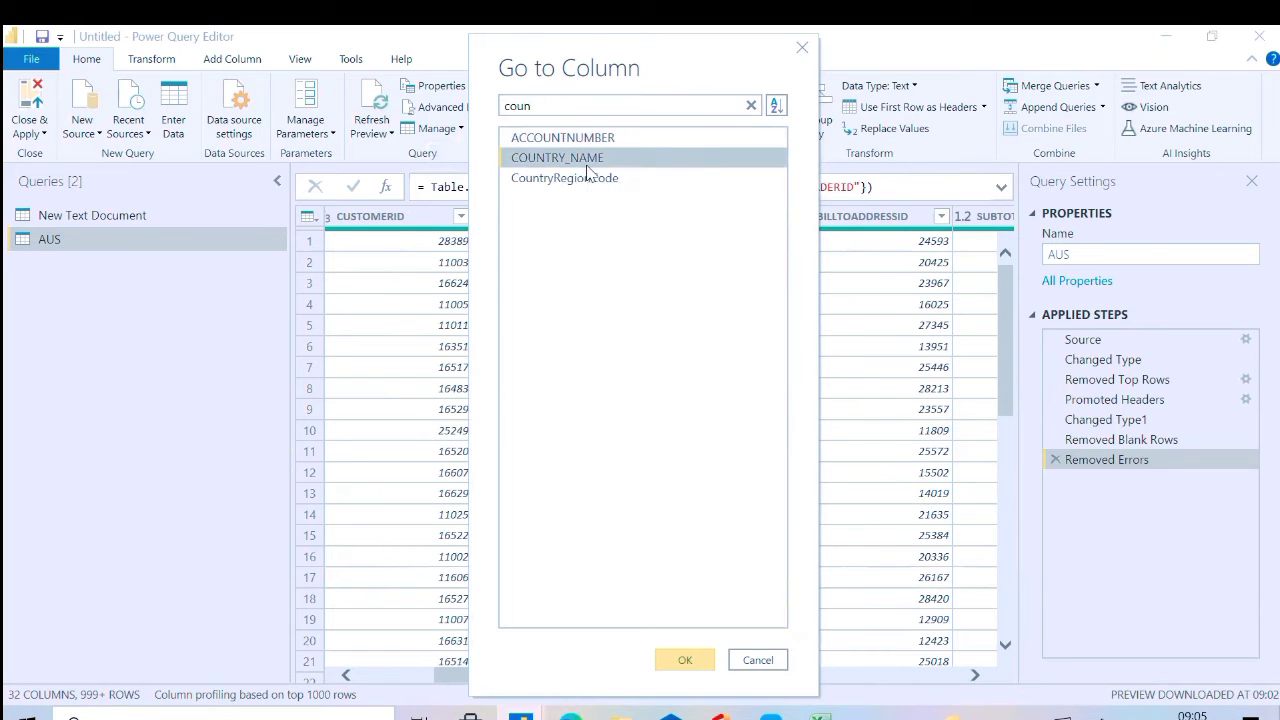
left_click(685, 659)
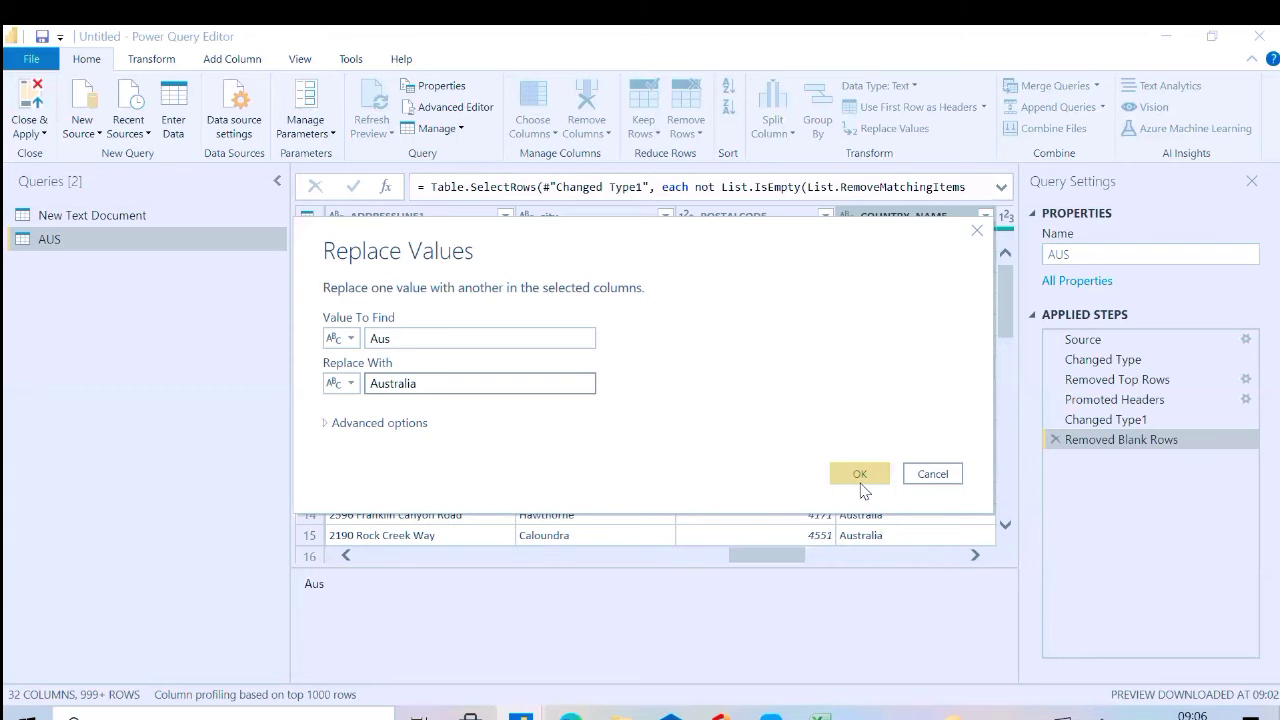
Replace "Aus" with "Australia" in the COUNTRY_NAME column and restrict the replacement to entire cell contents
left_click(862, 487)
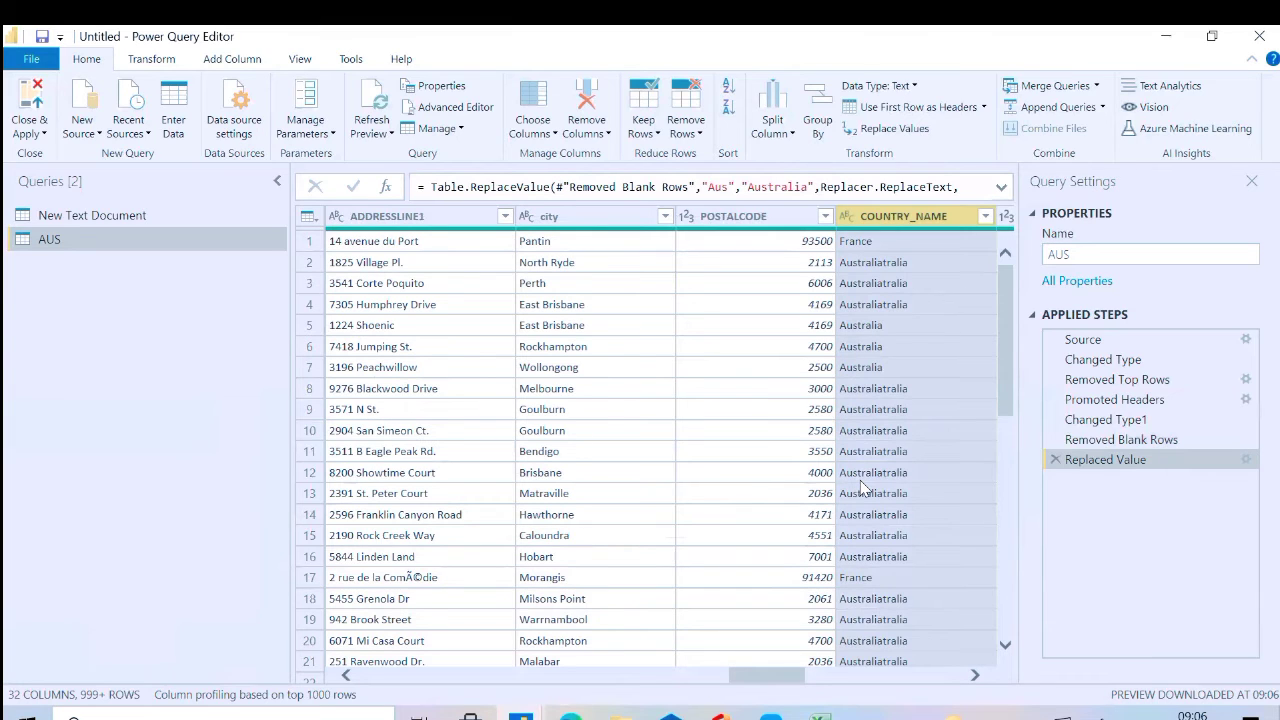
left_click(1246, 459)
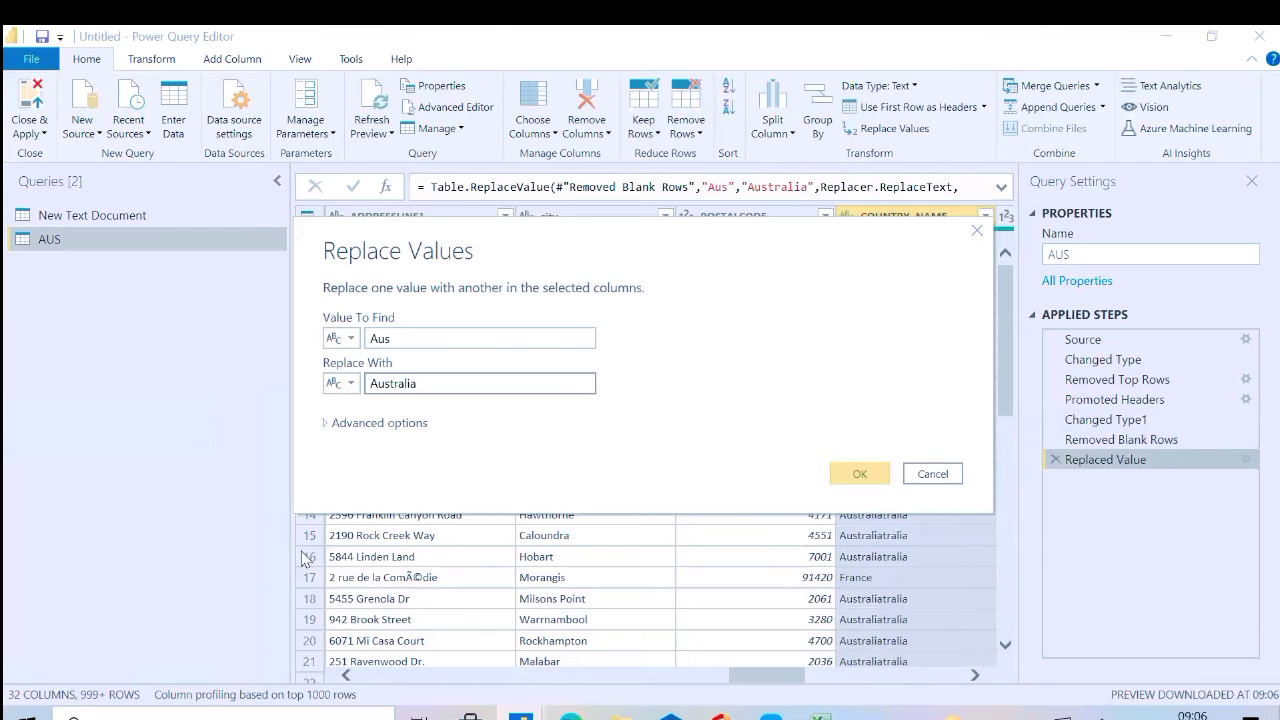
left_click(327, 424)
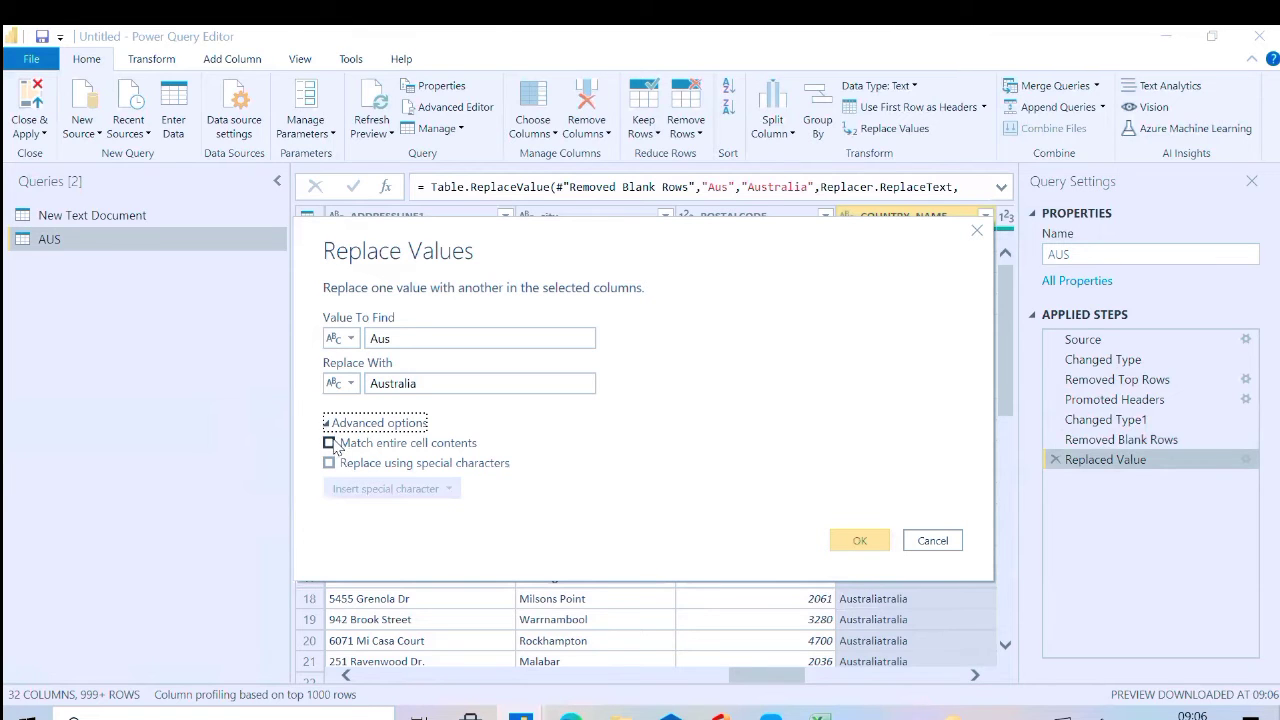
left_click(330, 443)
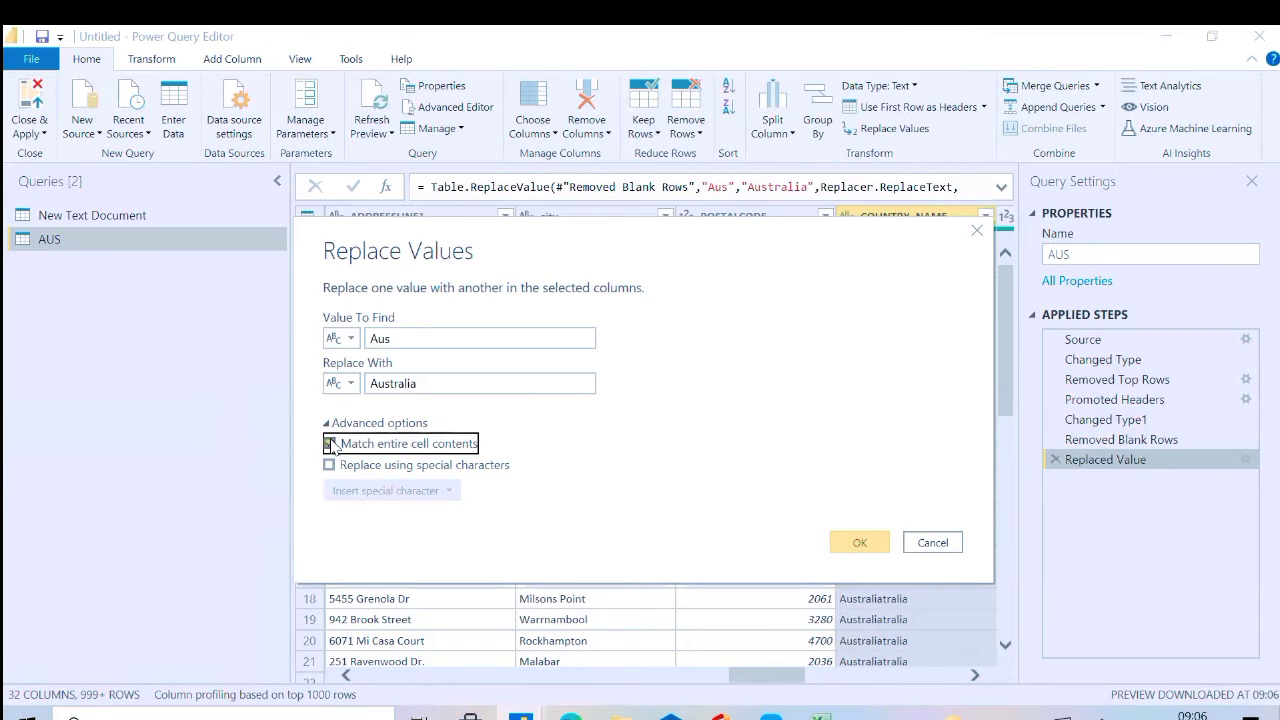
left_click(886, 542)
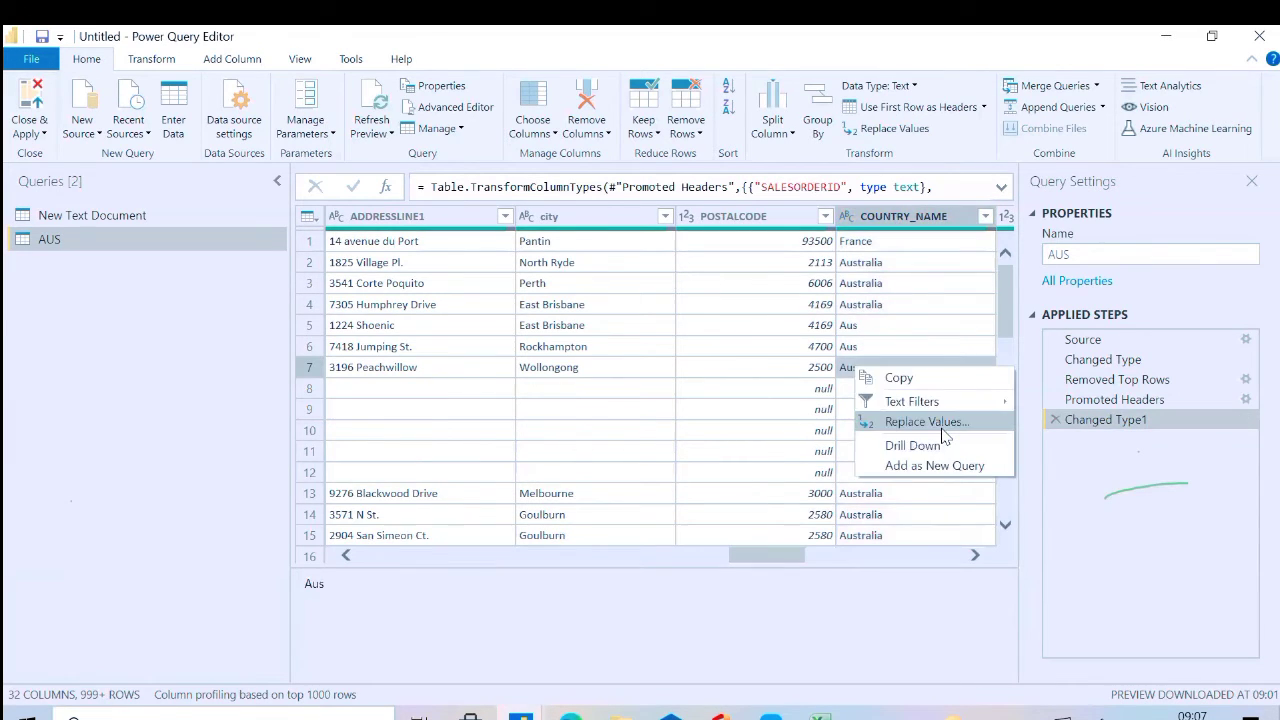
Working from the Changed Type1 step, replace "Aus" with "Australia" in the COUNTRY_NAME column, matching entire cell contents
left_click(908, 420)
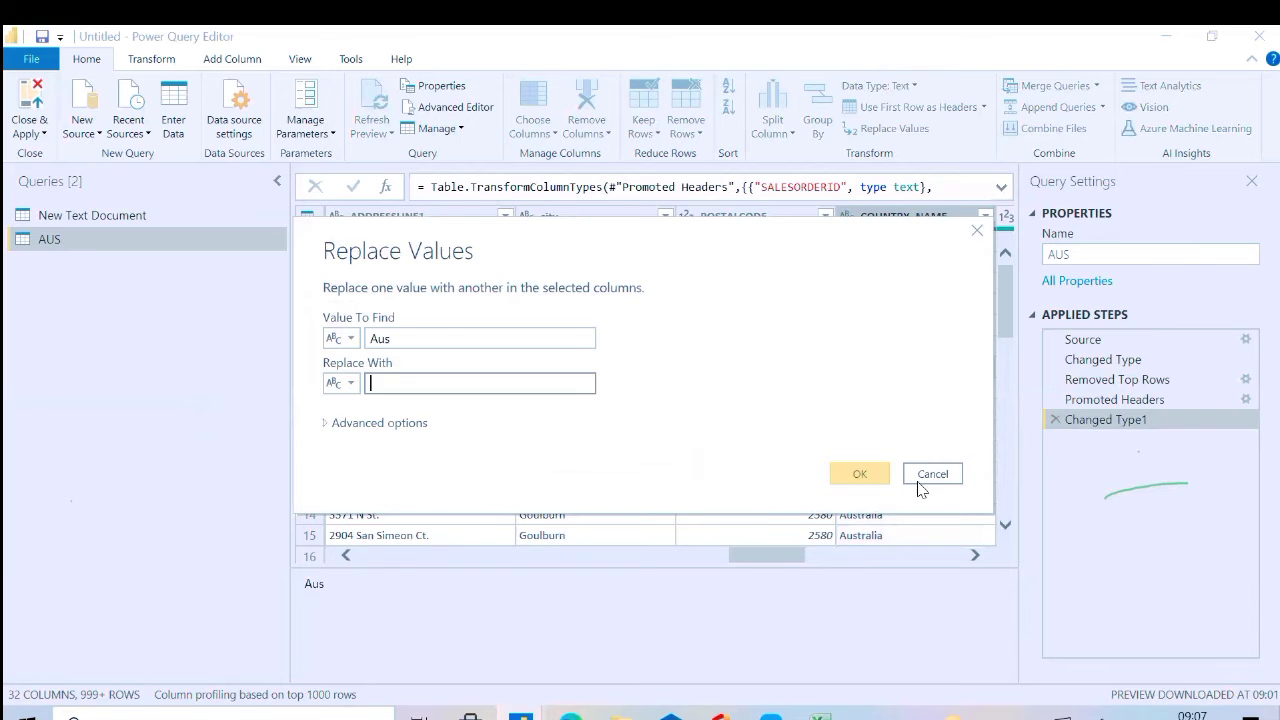
left_click(933, 474)
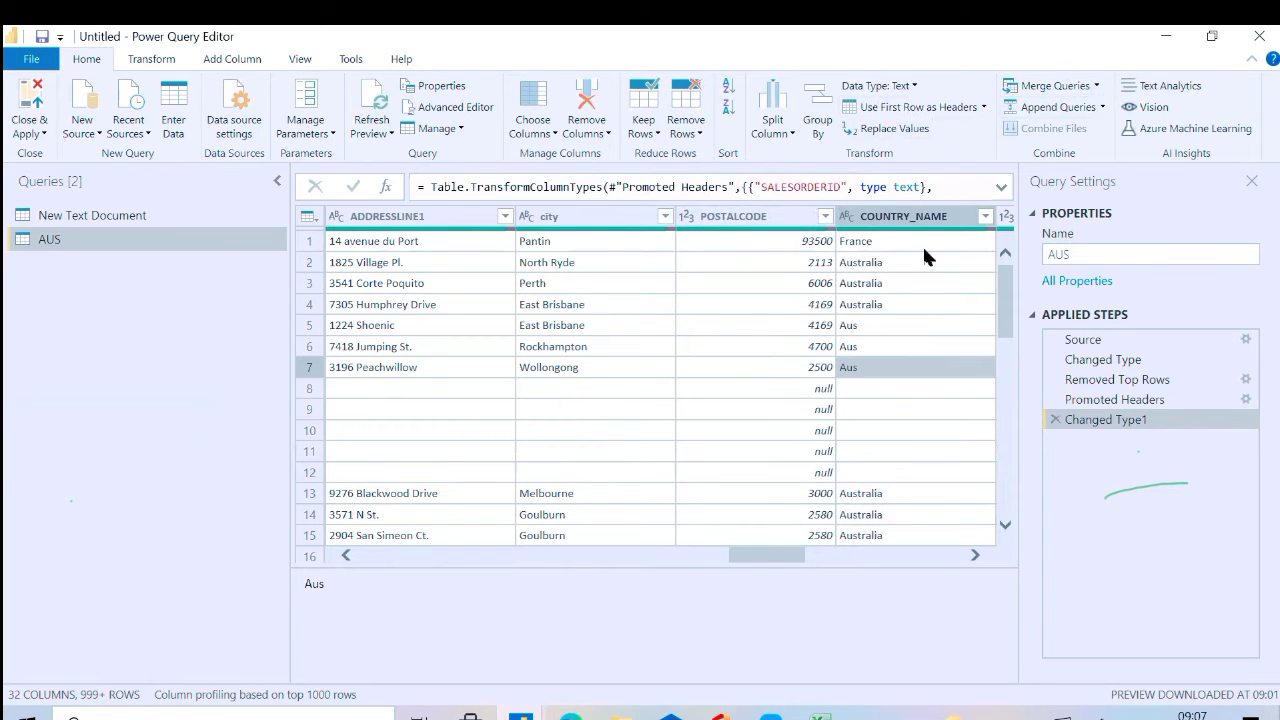
right_click(889, 374)
left_click(920, 425)
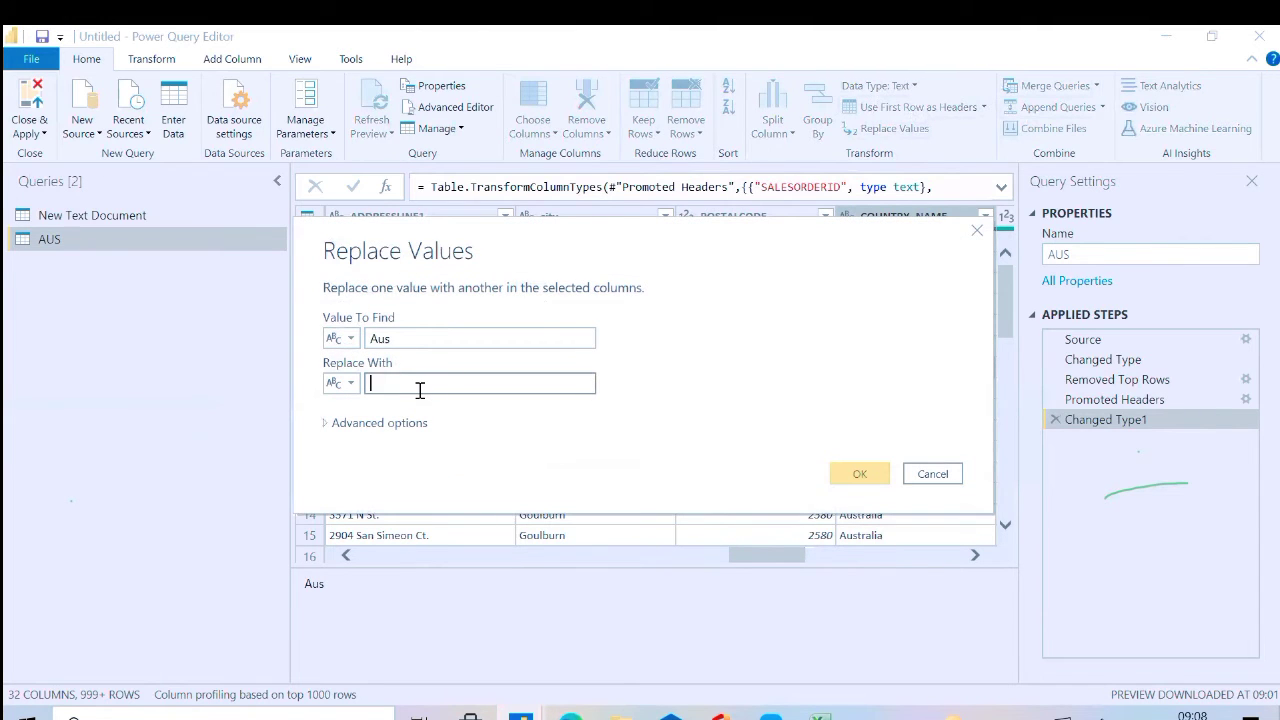
type("Australia")
left_click(372, 424)
left_click(372, 442)
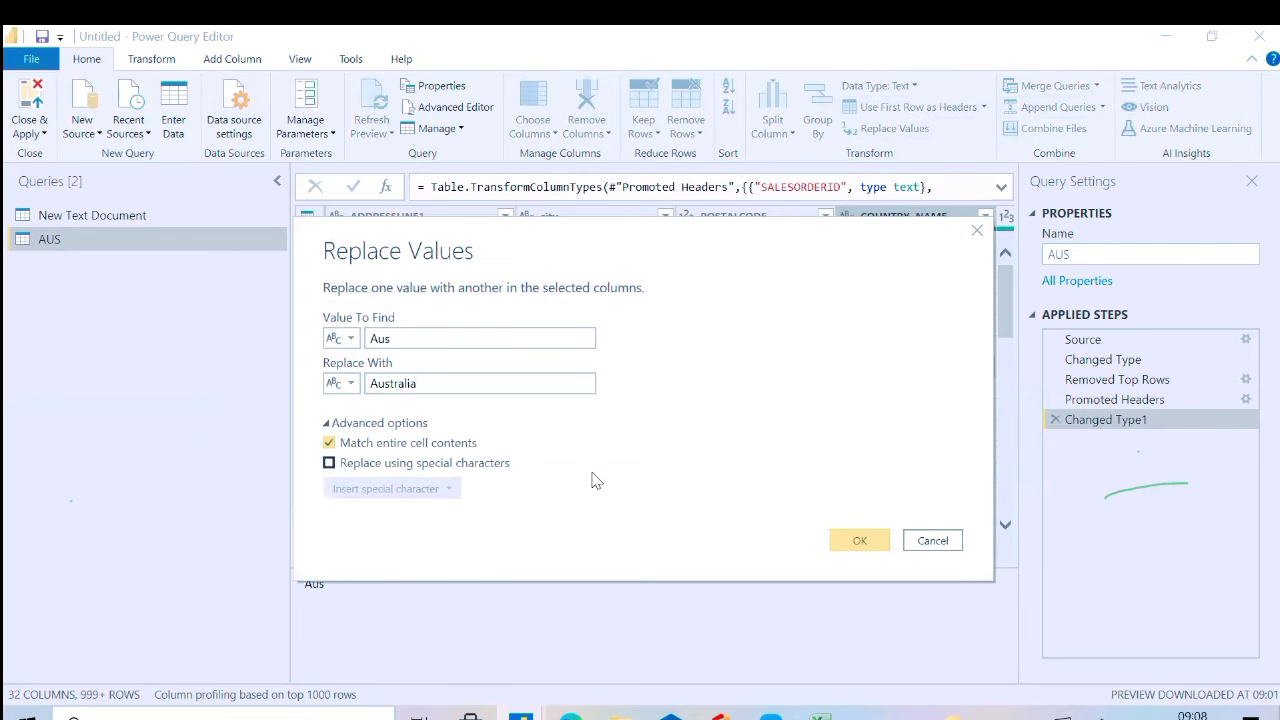
left_click(847, 543)
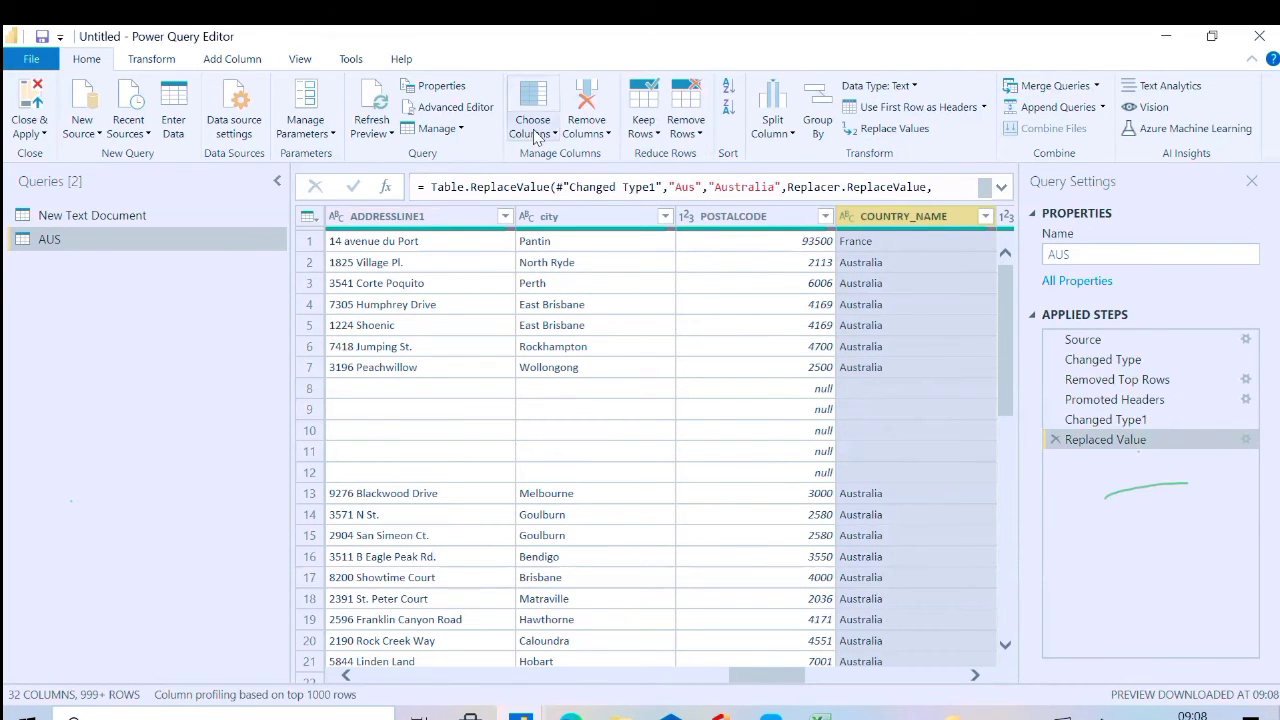
Try removing duplicate rows based on the COUNTRY_NAME column, and delete the resulting applied step
left_click(686, 126)
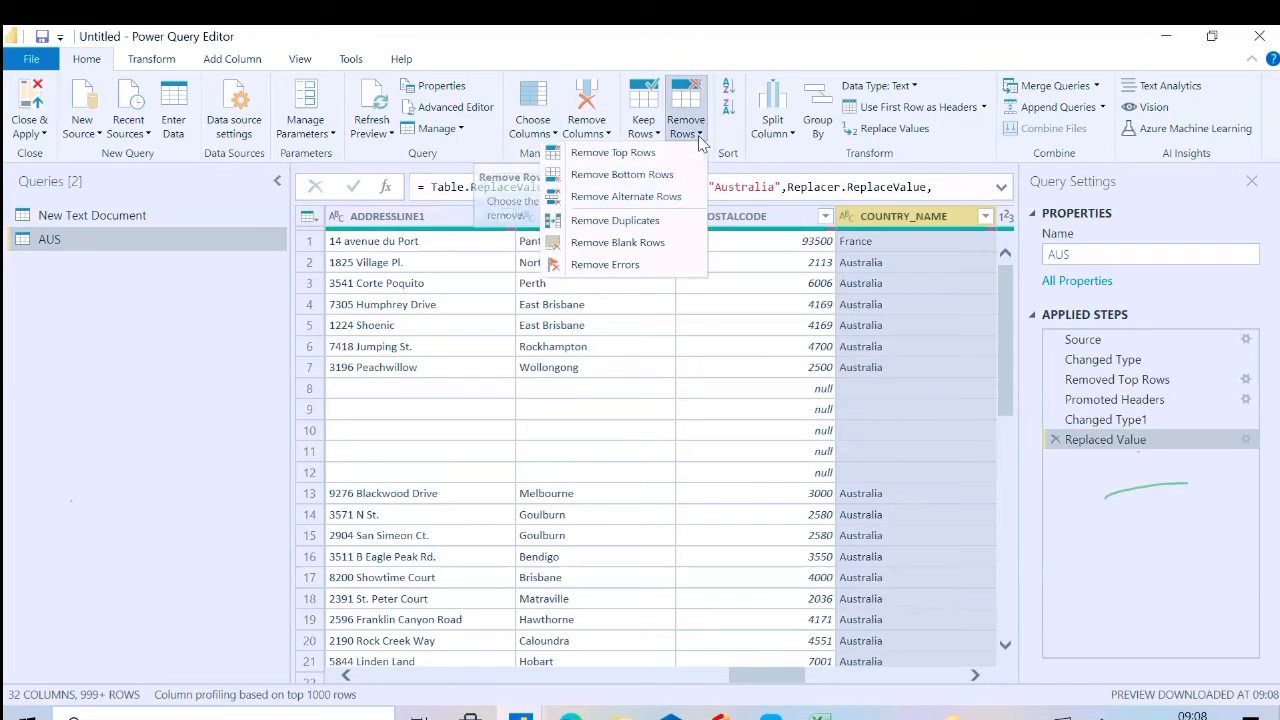
left_click(645, 221)
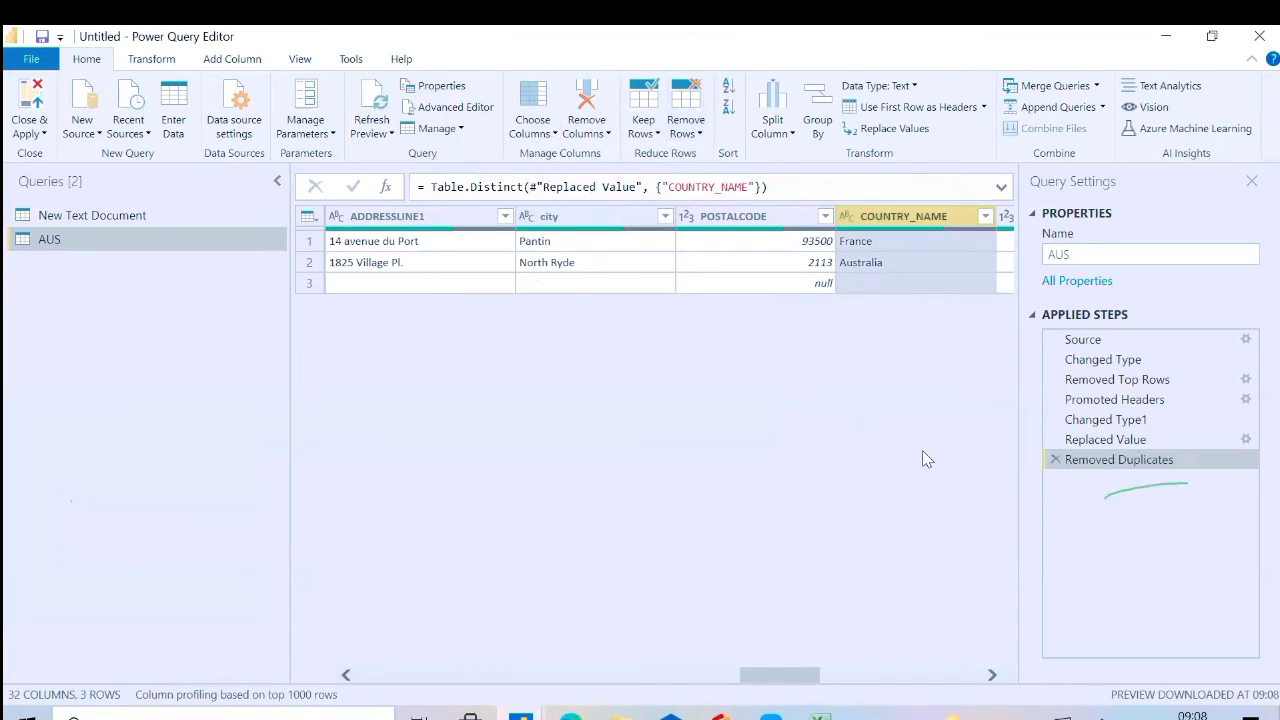
left_click(1055, 459)
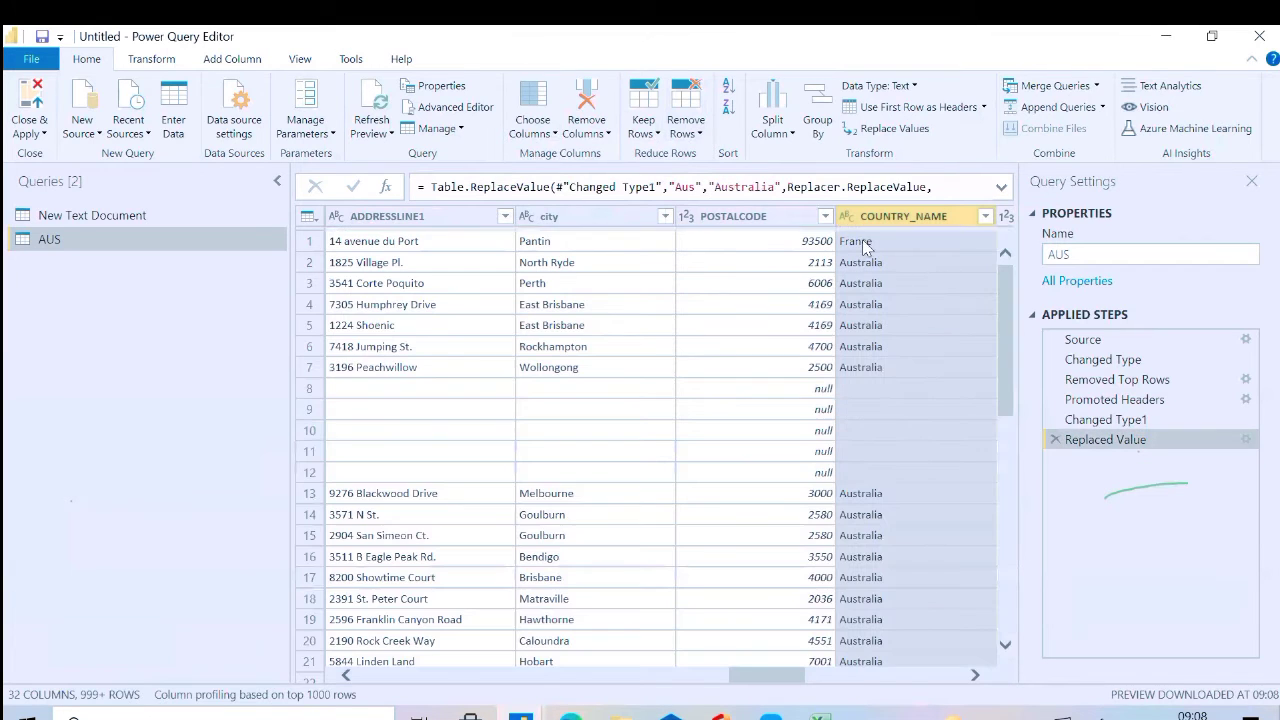
Remove the blank rows from the AUS query after the value replacement
left_click(701, 136)
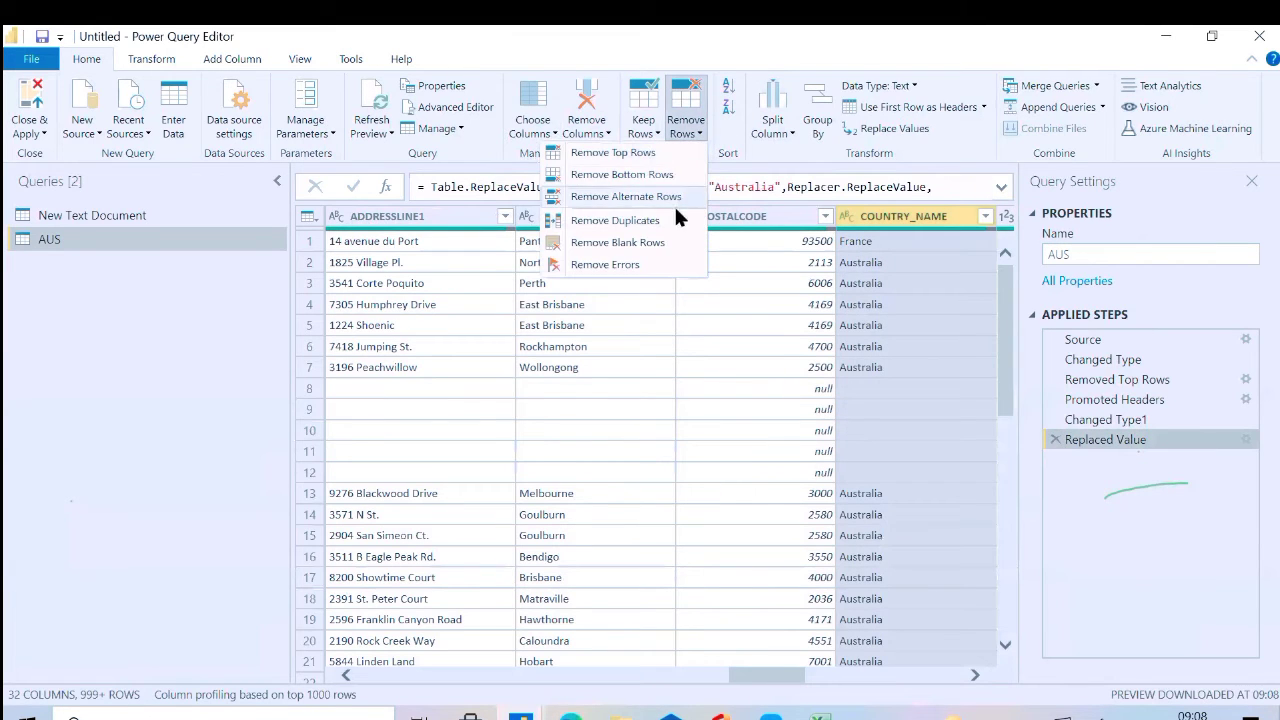
left_click(670, 245)
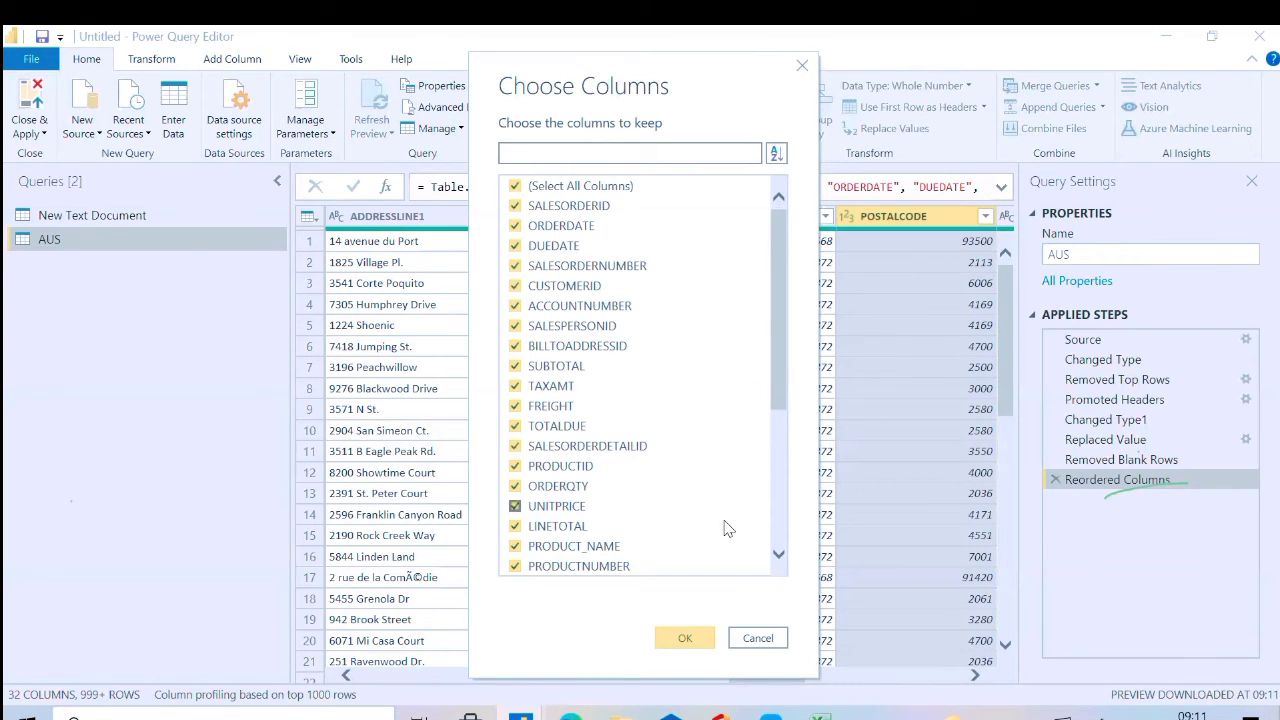
Review the columns to keep and exclude rowguid, TerritoryID, Name, IsOnlyStateProvinceFlag and CountryRegionCode
left_click(782, 556)
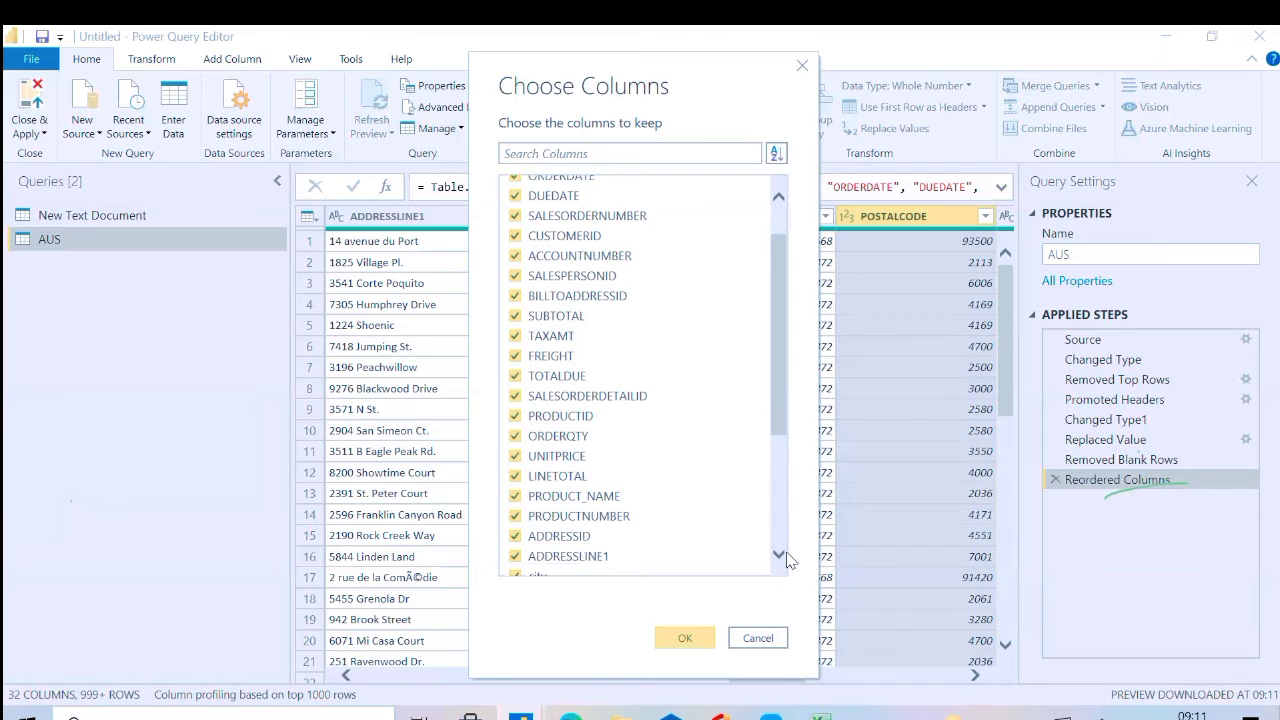
left_click(780, 555)
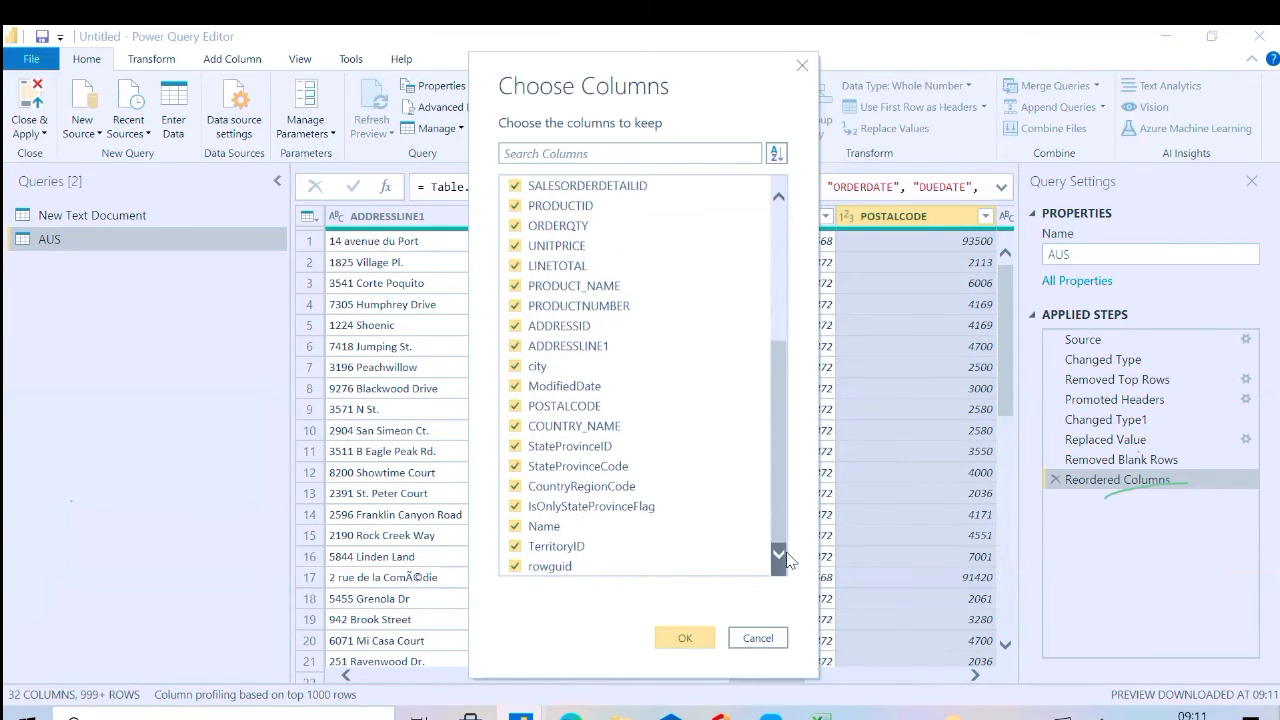
left_click(779, 197)
left_click(779, 197)
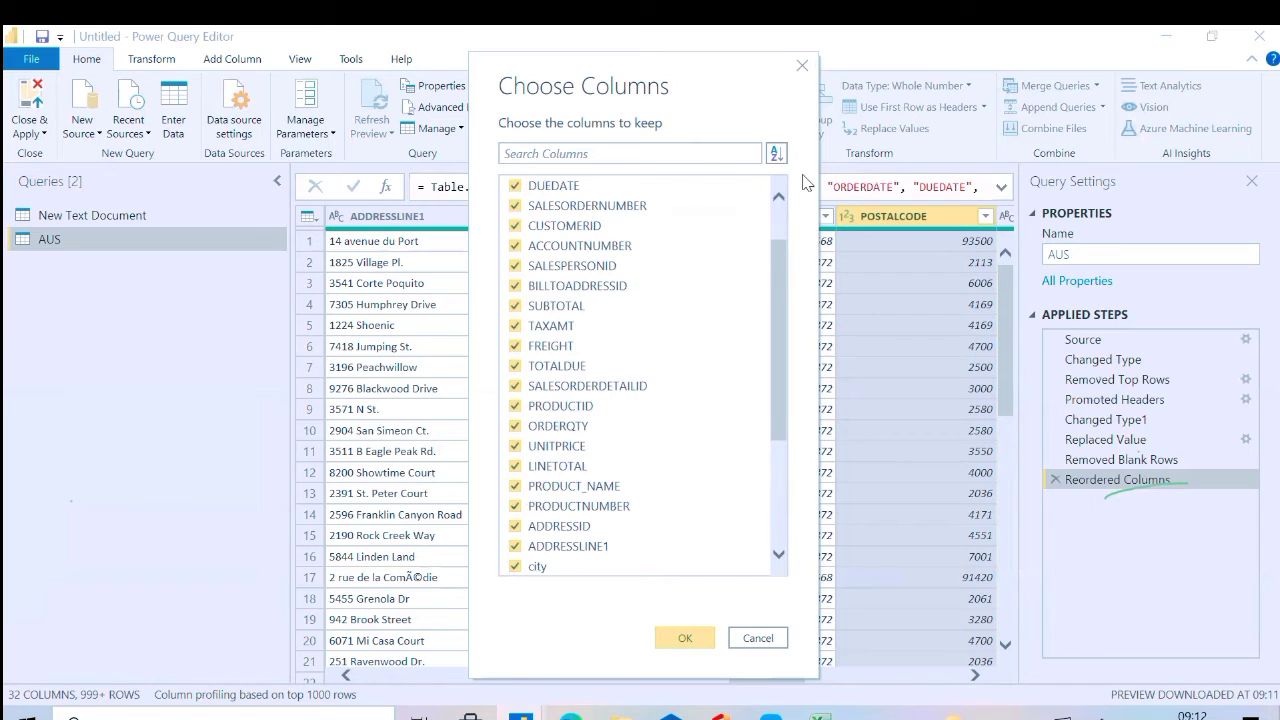
left_click(780, 557)
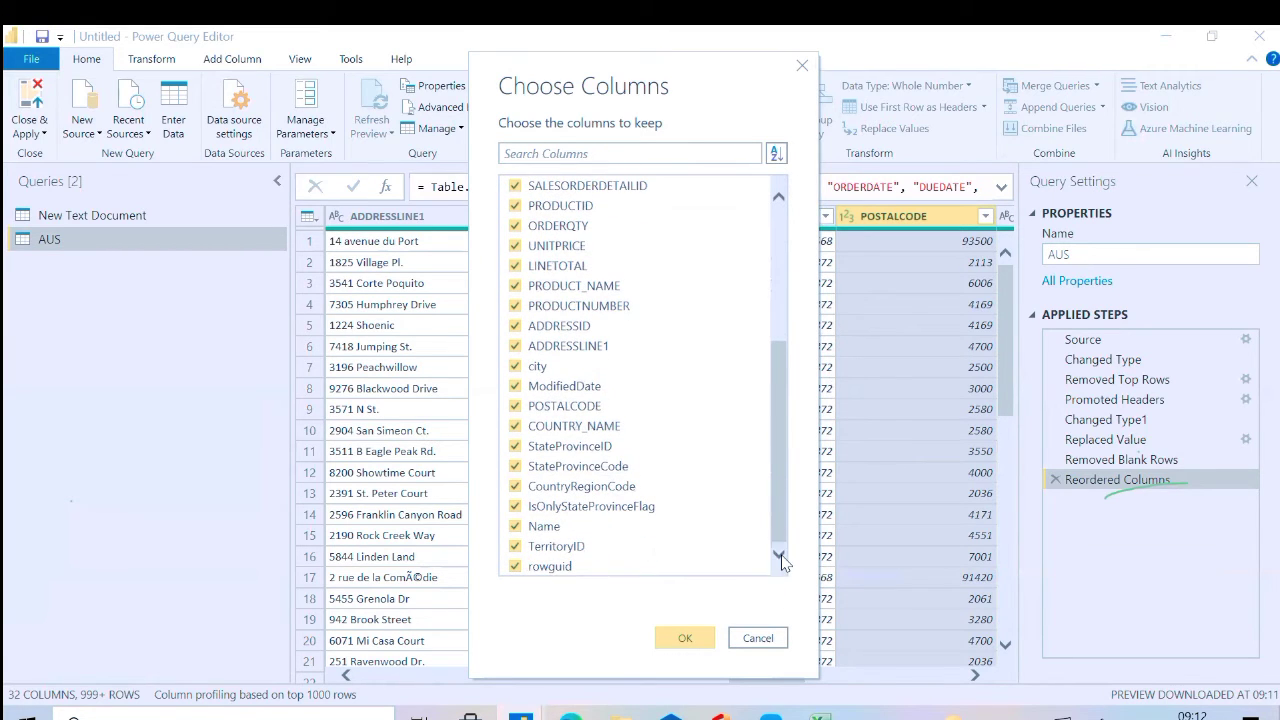
left_click(516, 567)
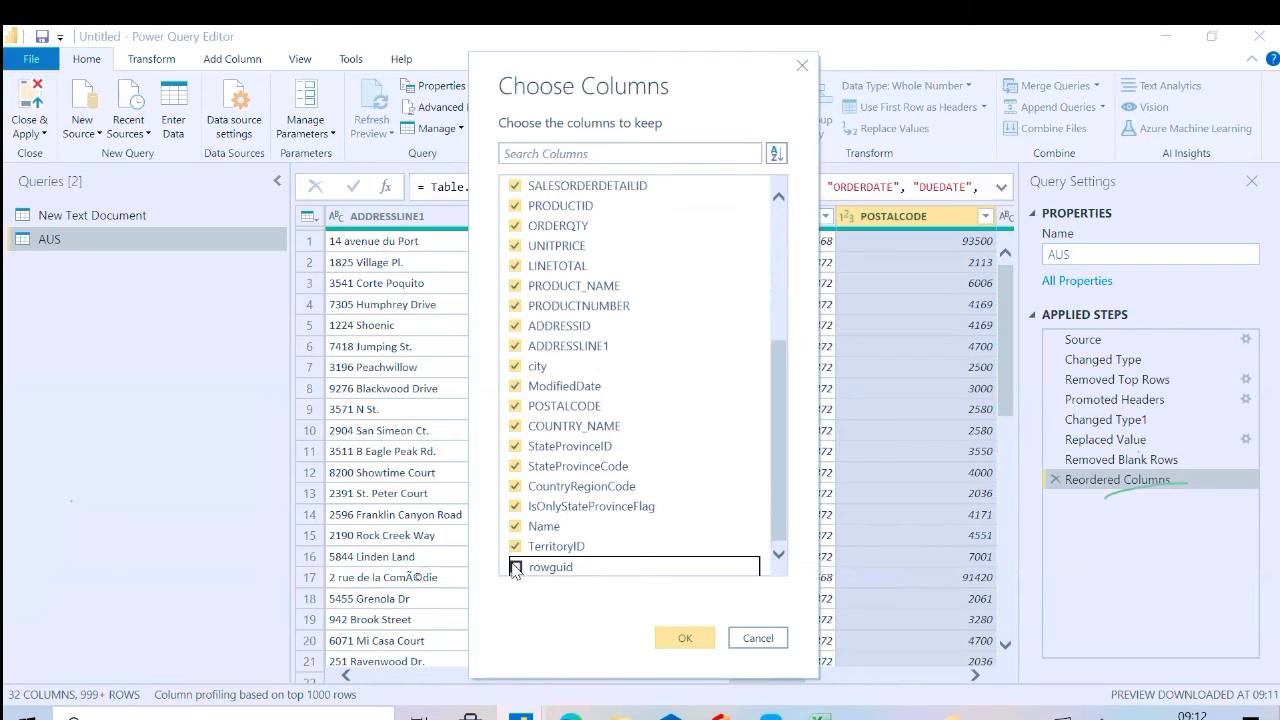
left_click(516, 547)
left_click(516, 526)
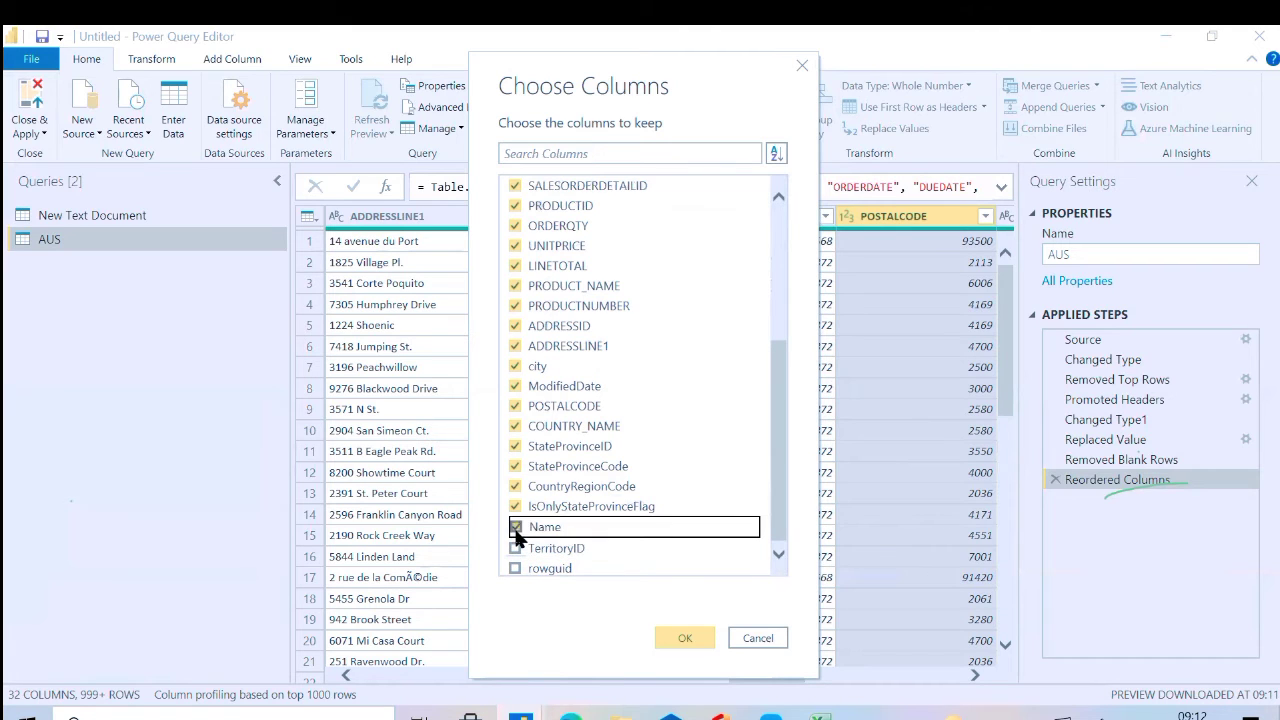
left_click(516, 507)
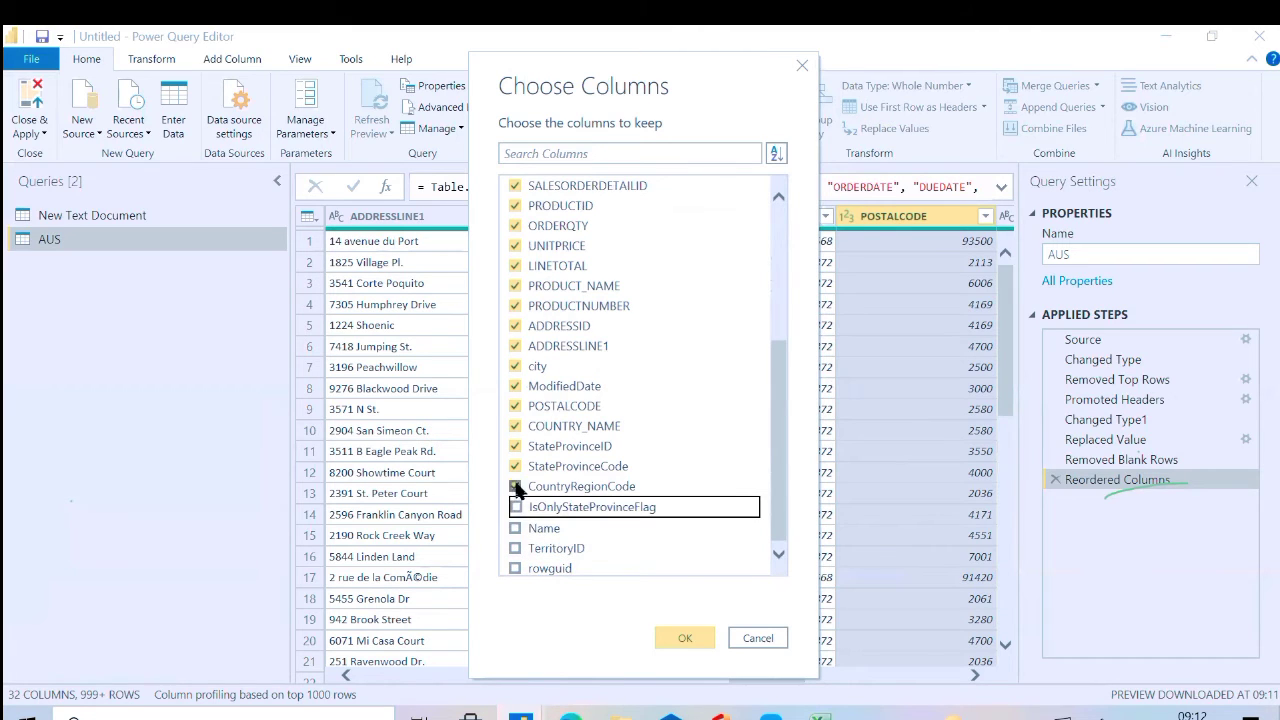
left_click(516, 486)
Also exclude POSTALCODE, StateProvinceID, StateProvinceCode, city, LINETOTAL, UNITPRICE and ORDERQTY, and apply the column selection to the AUS query
left_click(516, 406)
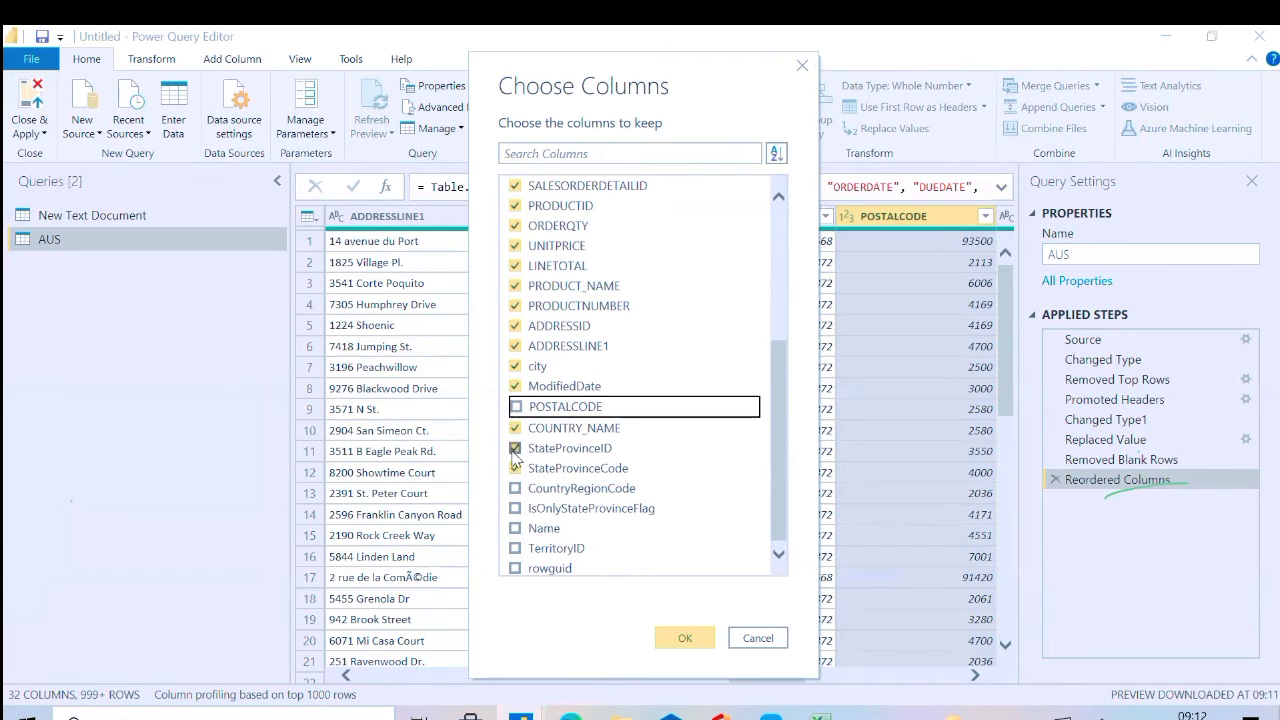
left_click(516, 447)
left_click(515, 468)
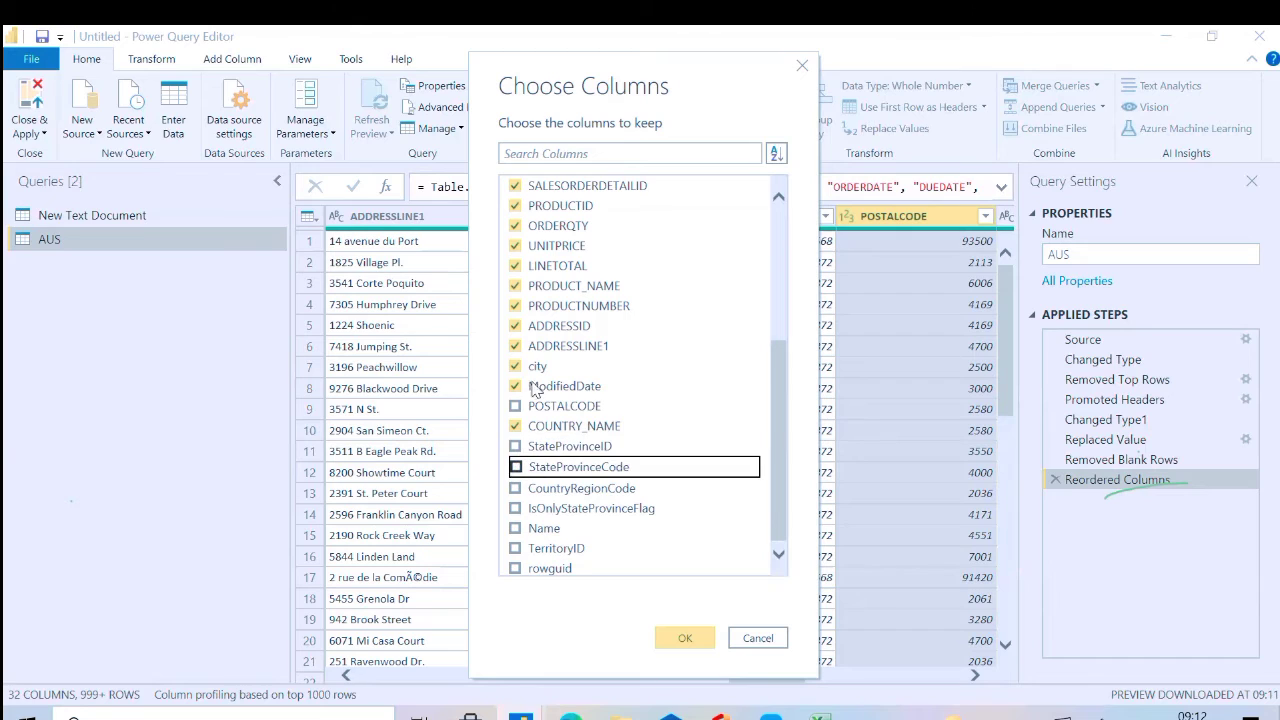
left_click(516, 367)
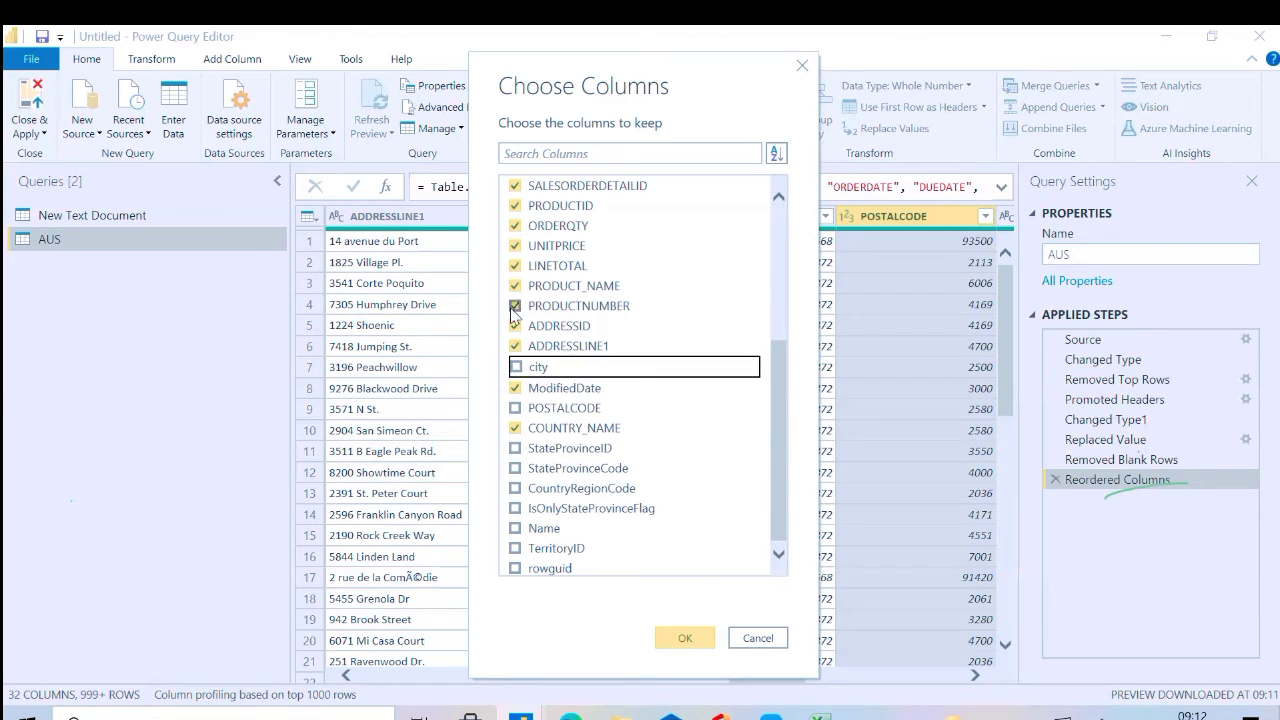
left_click(517, 267)
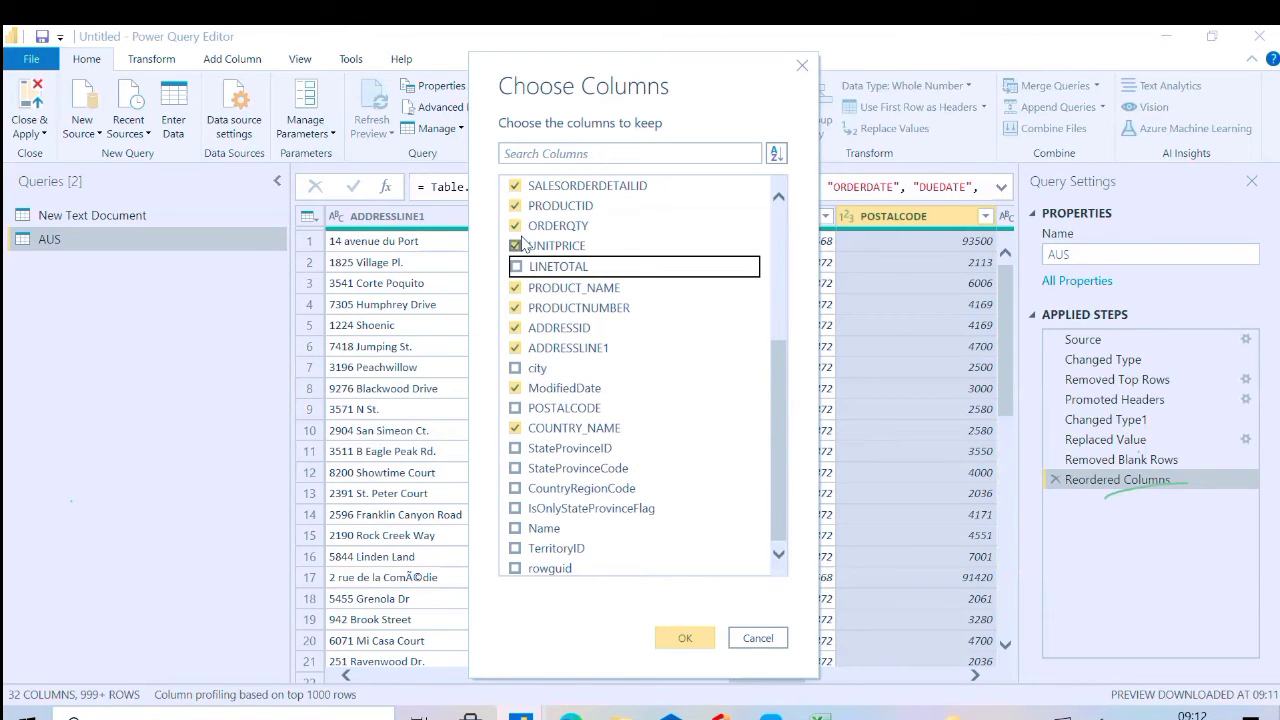
left_click(516, 245)
left_click(515, 225)
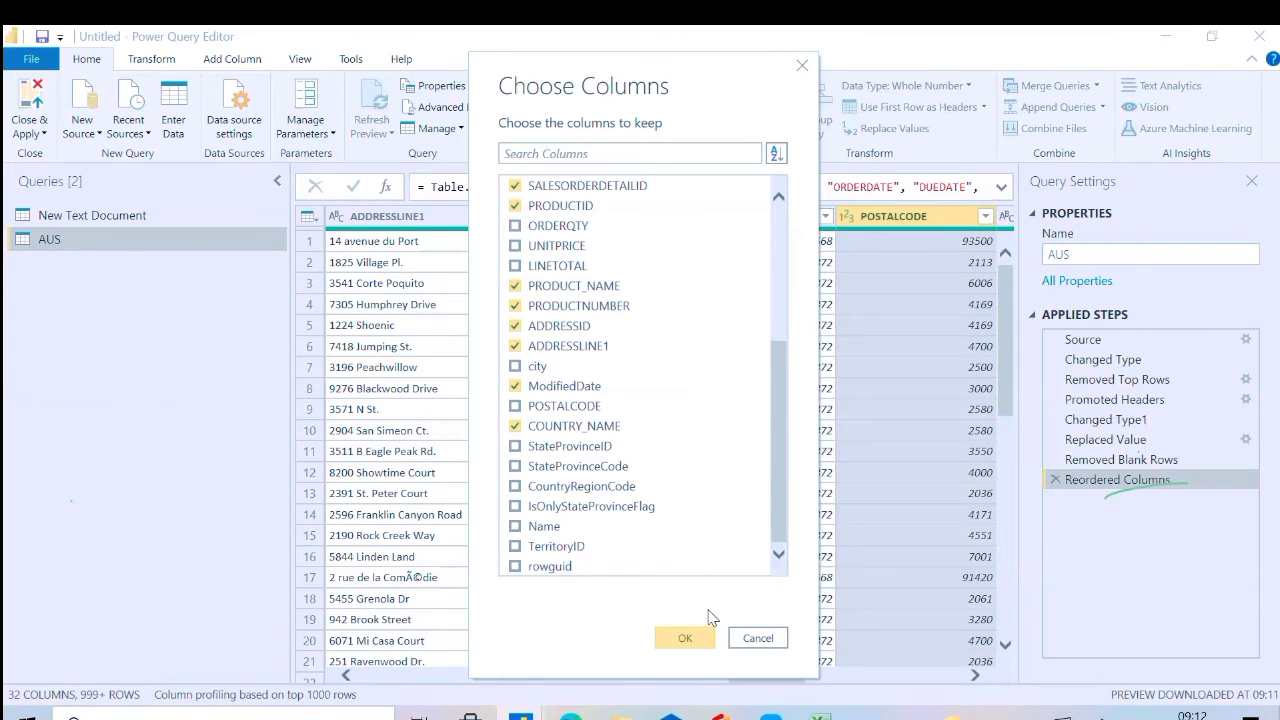
left_click(690, 637)
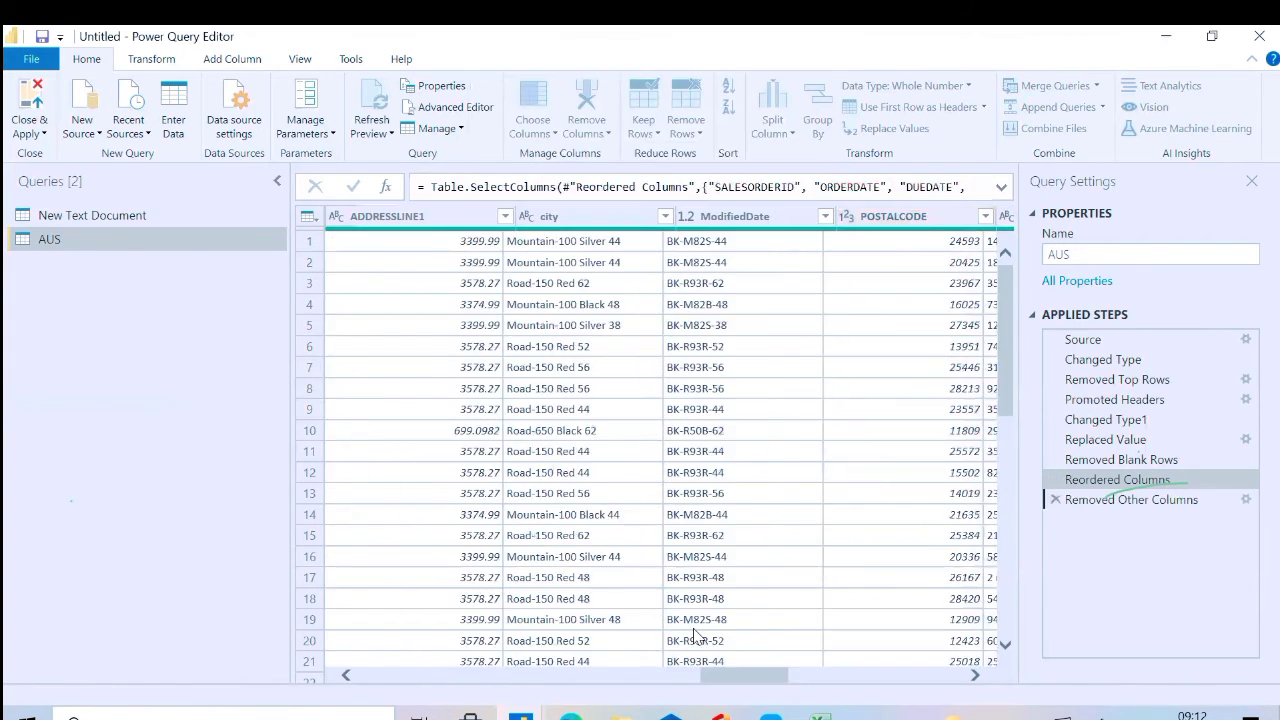
left_click(975, 676)
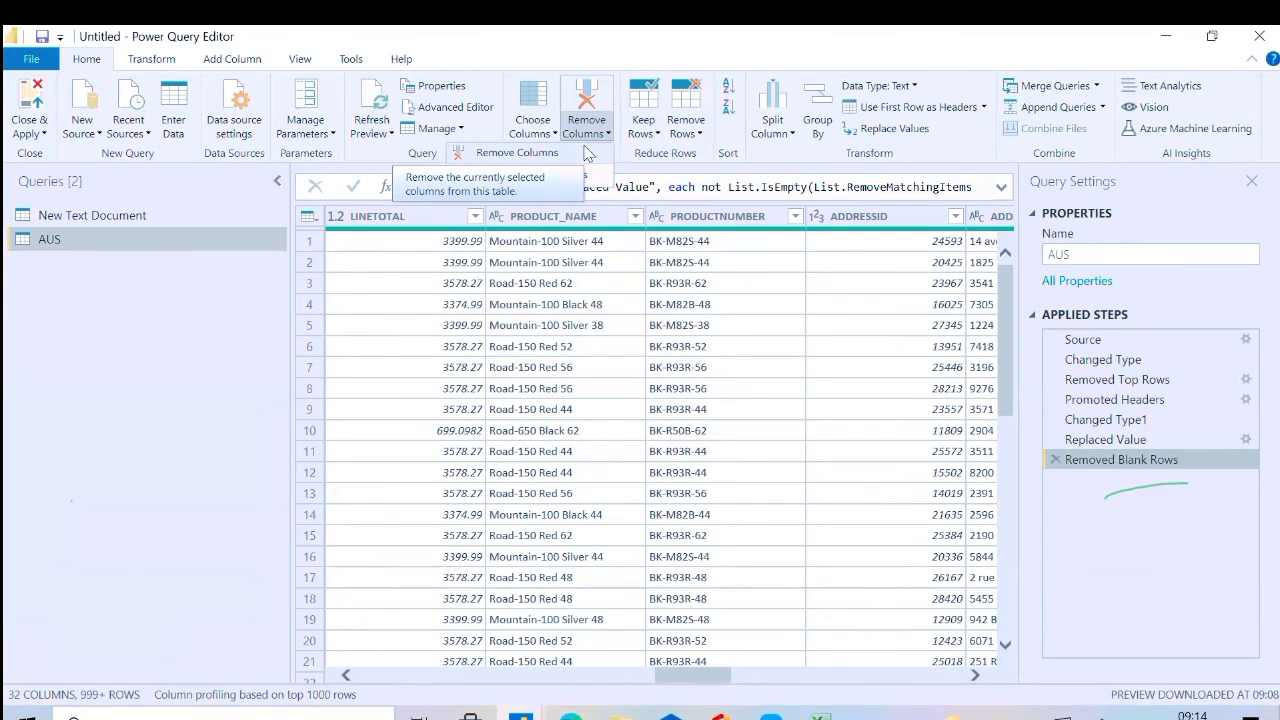
Remove the PRODUCT_NAME and PRODUCTNUMBER columns from the AUS query
left_click(589, 227)
left_click(589, 224)
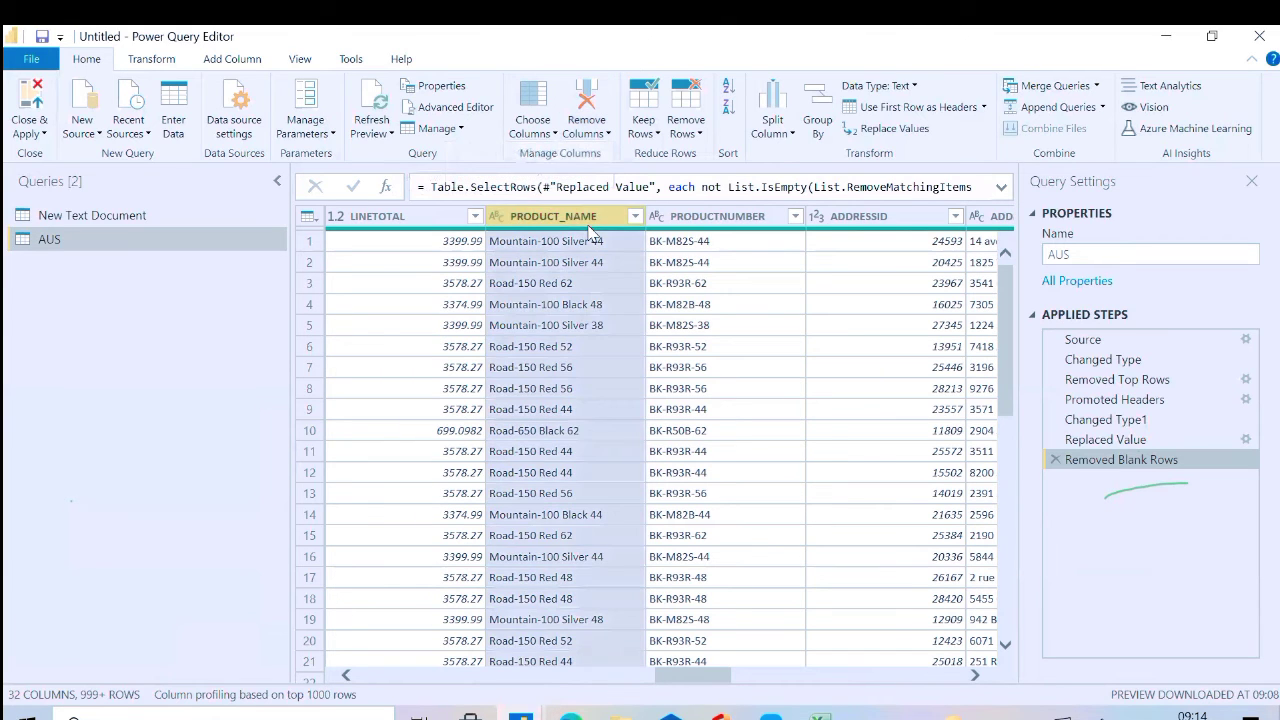
left_click(722, 225, "ctrl")
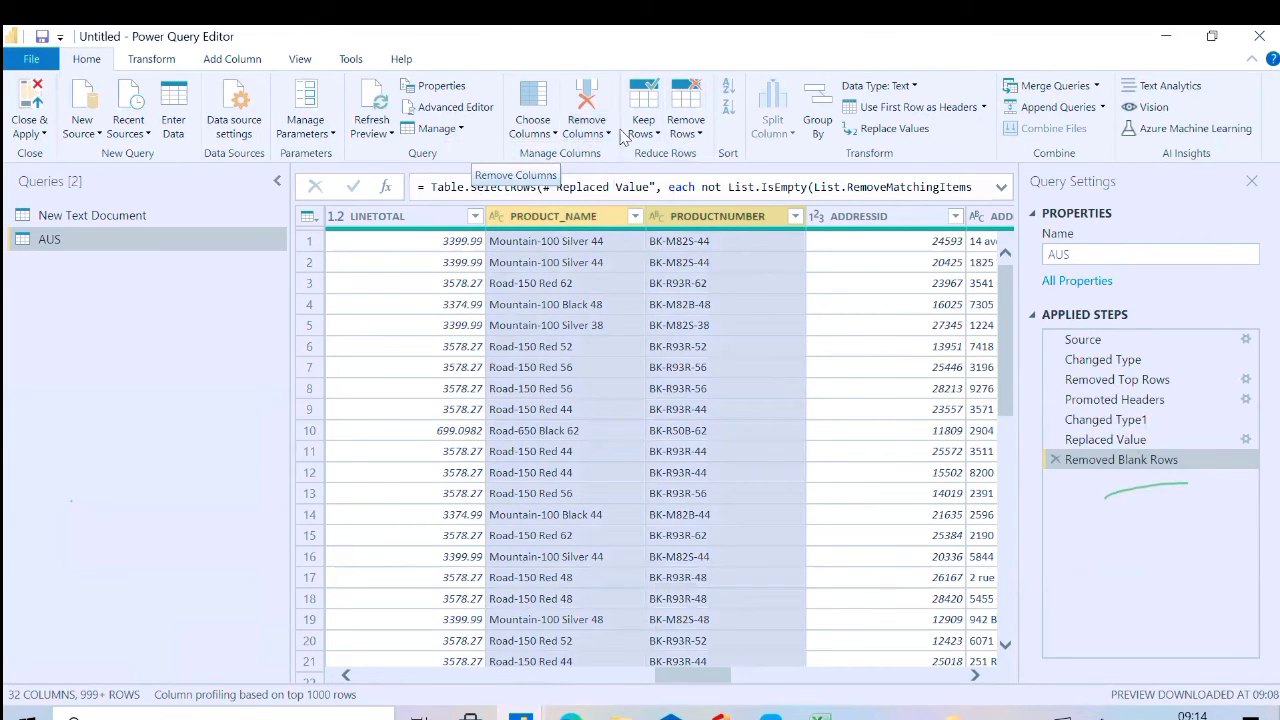
left_click(588, 132)
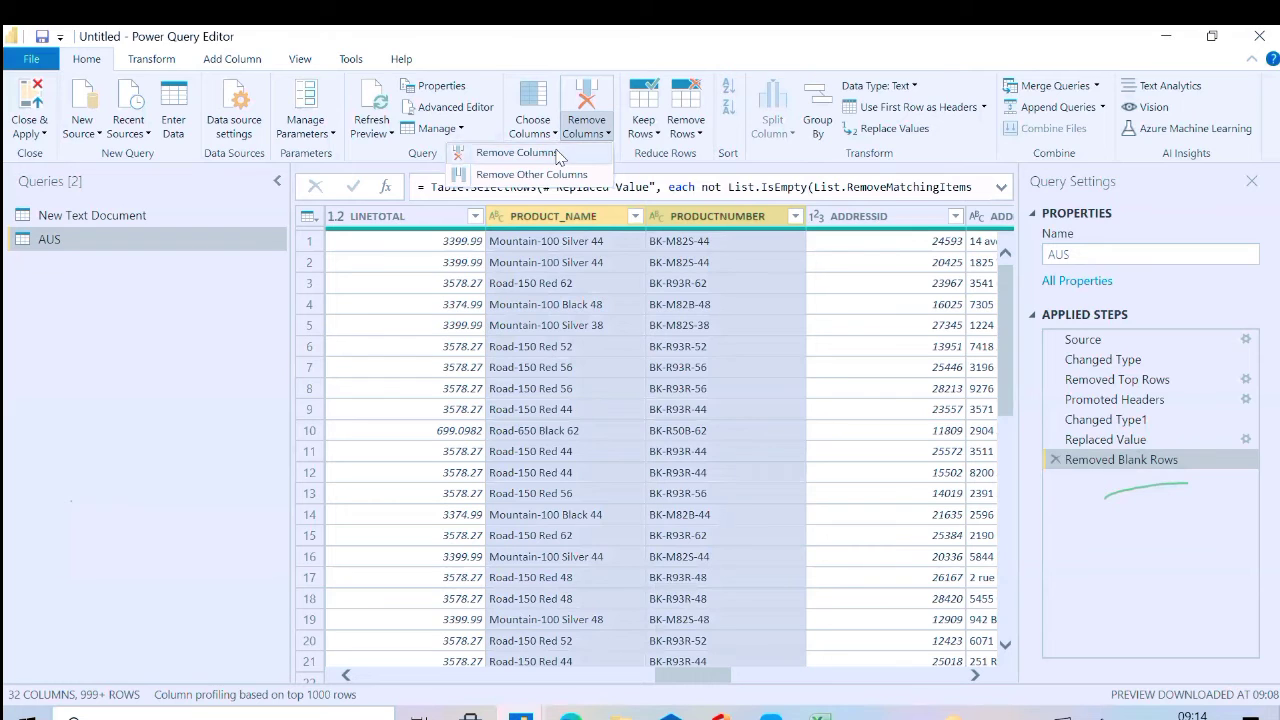
left_click(560, 154)
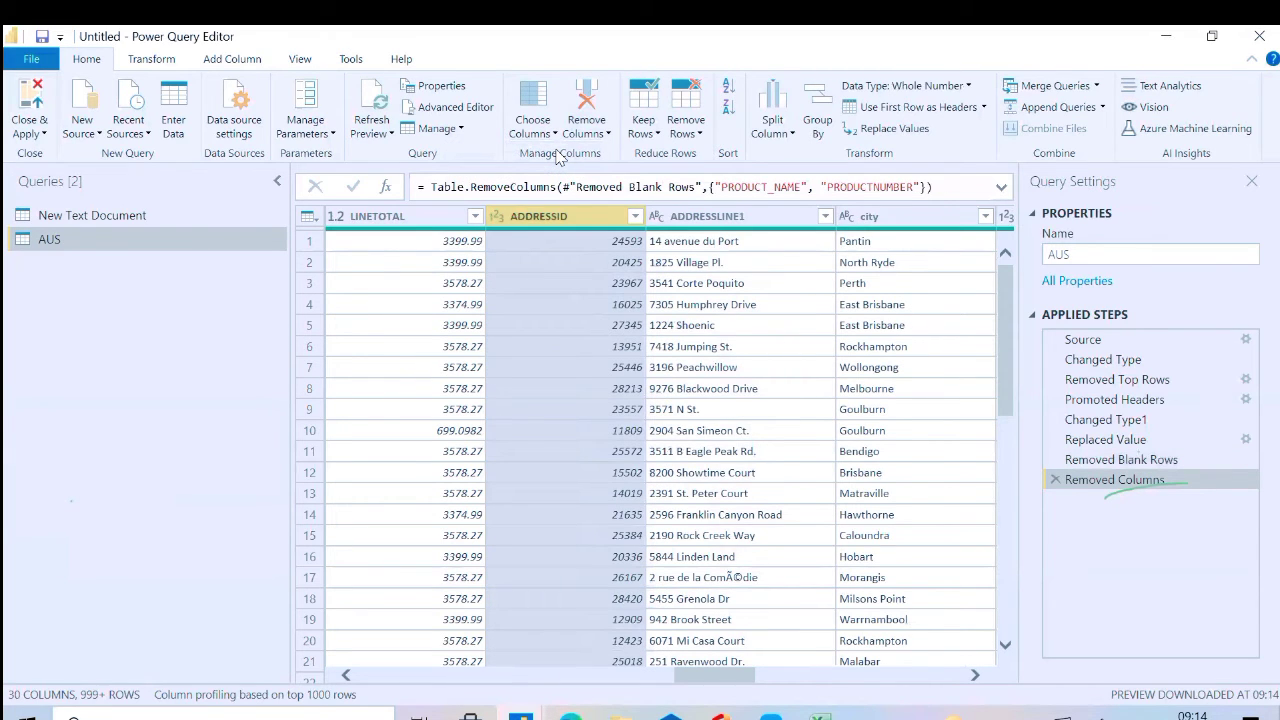
Try keeping only the ADDRESSID, ADDRESSLINE1 and city columns, and delete both column-removal applied steps
left_click(745, 222, "ctrl")
left_click(864, 218, "ctrl")
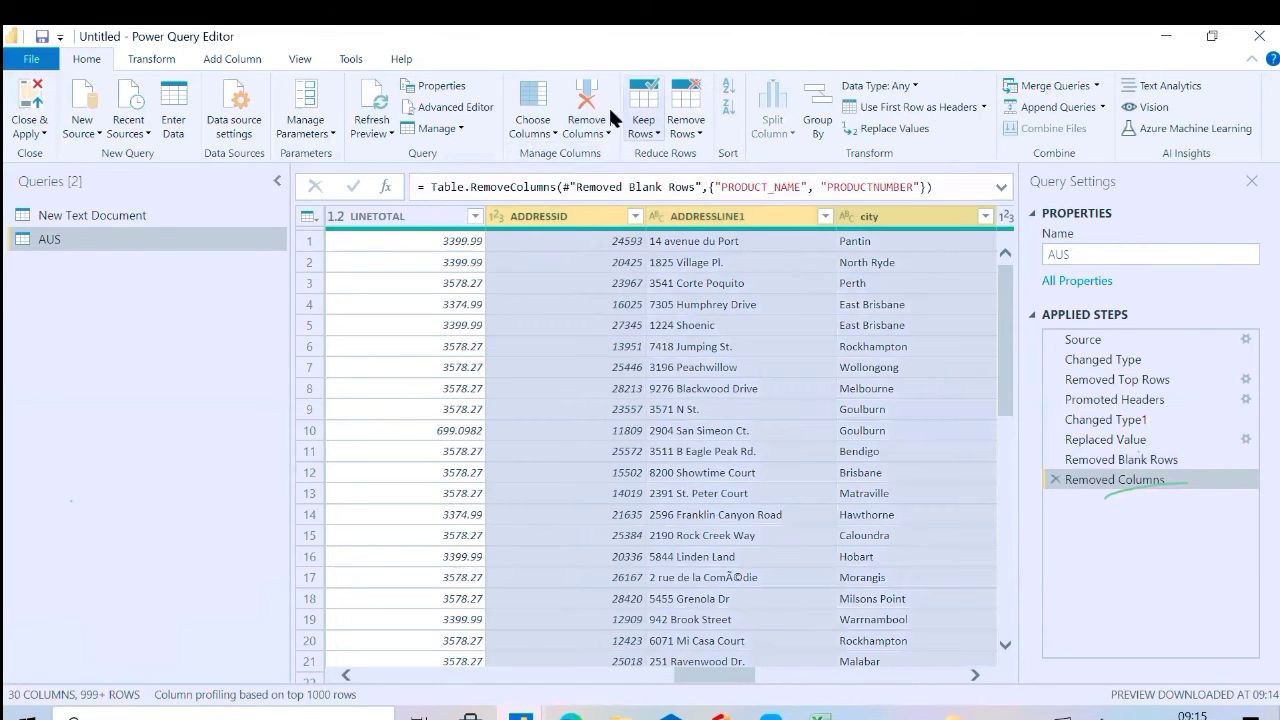
left_click(597, 138)
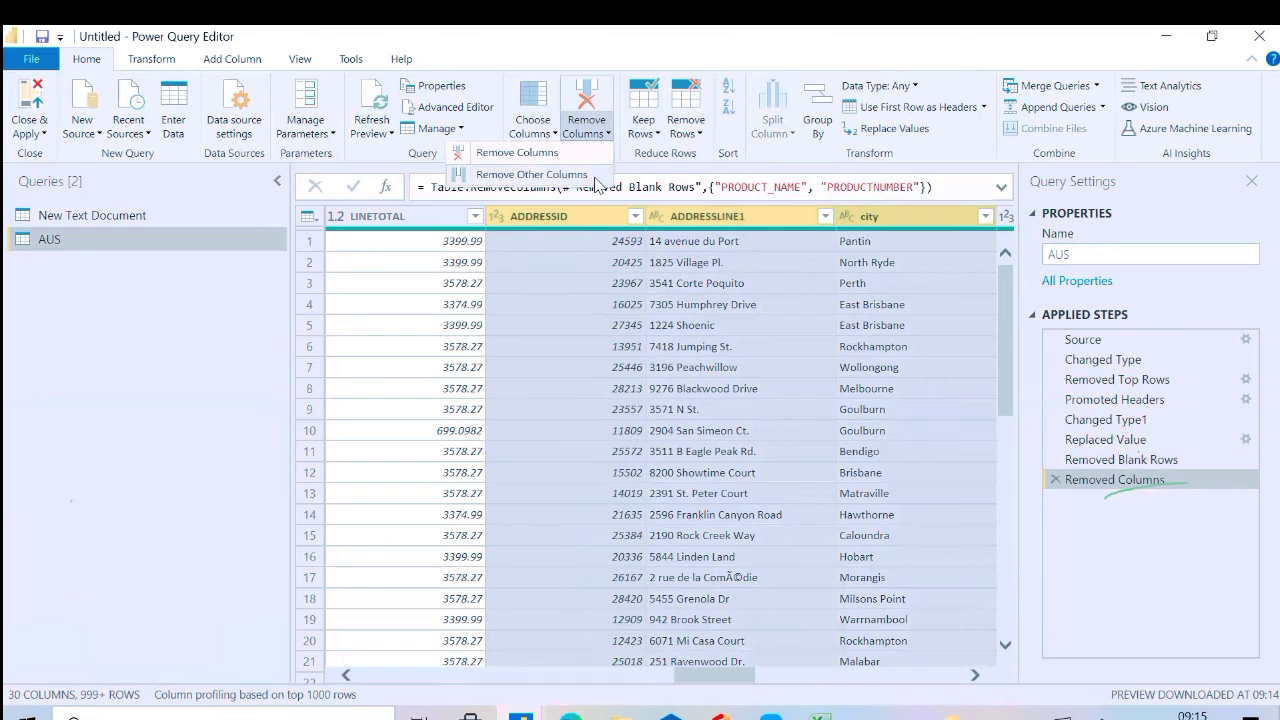
left_click(596, 176)
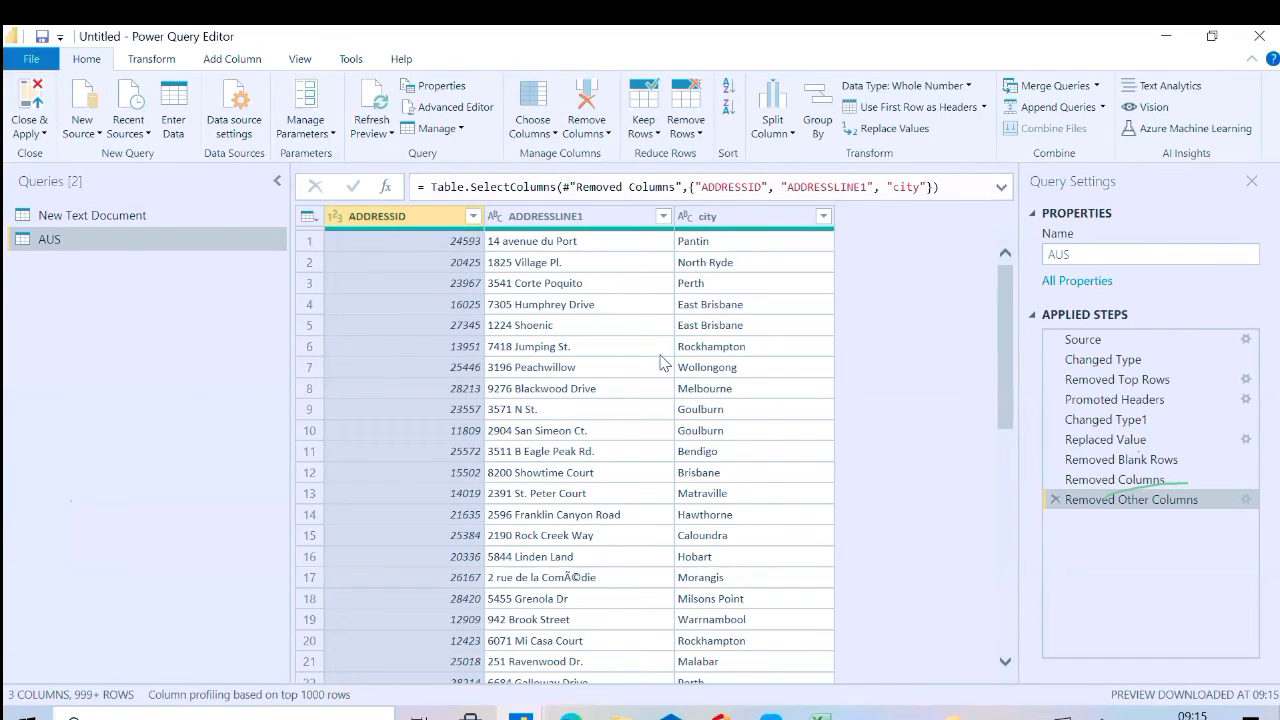
left_click(1054, 500)
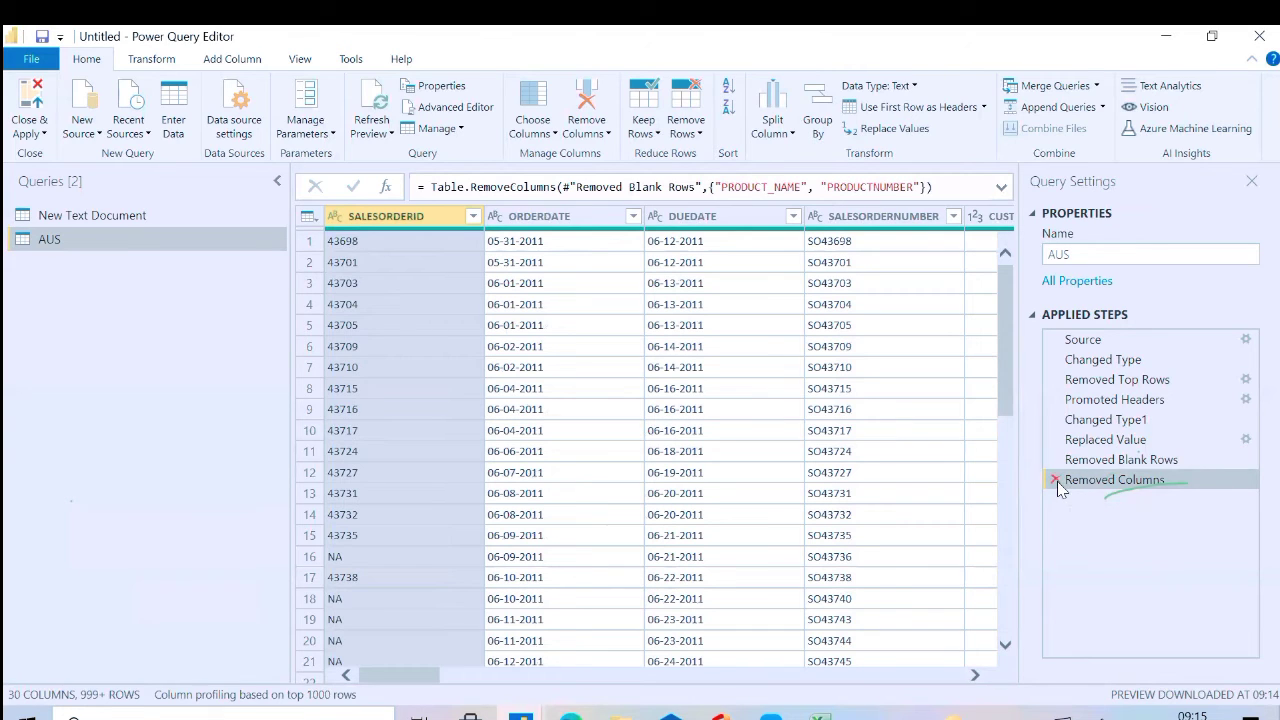
left_click(1056, 480)
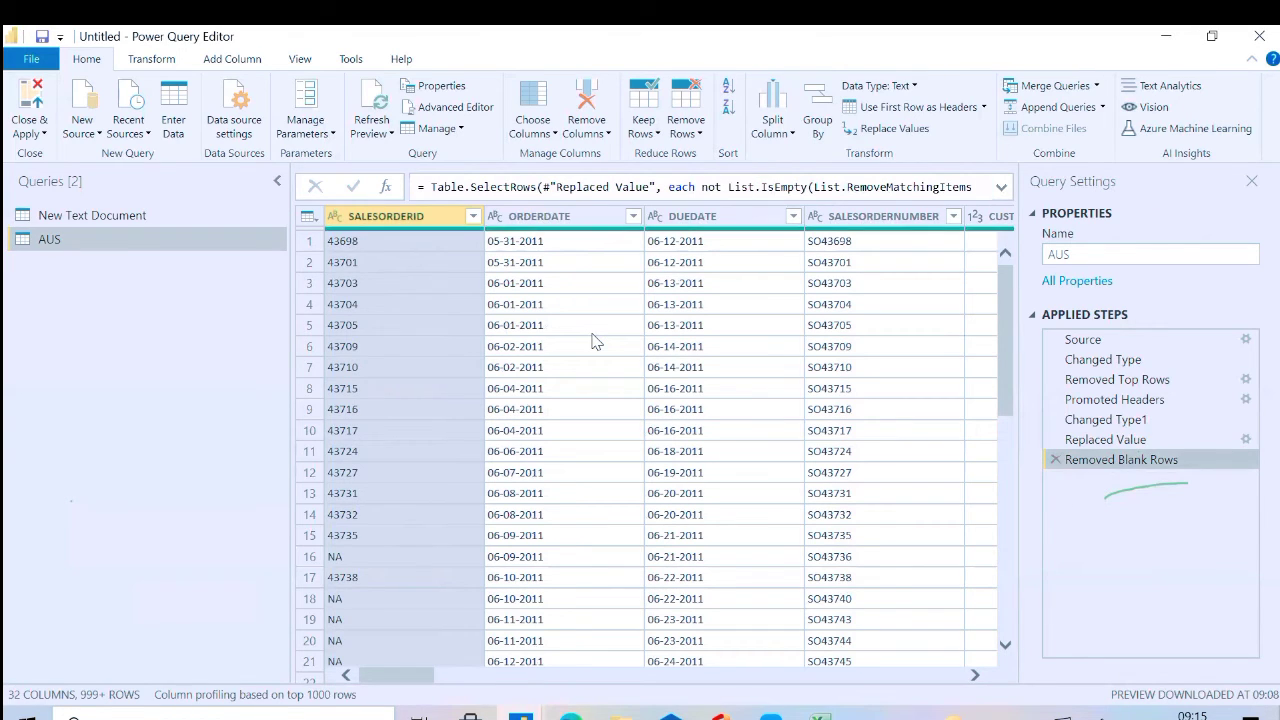
Try keeping only the top 10 rows of the AUS query, and delete the resulting applied step
left_click(647, 138)
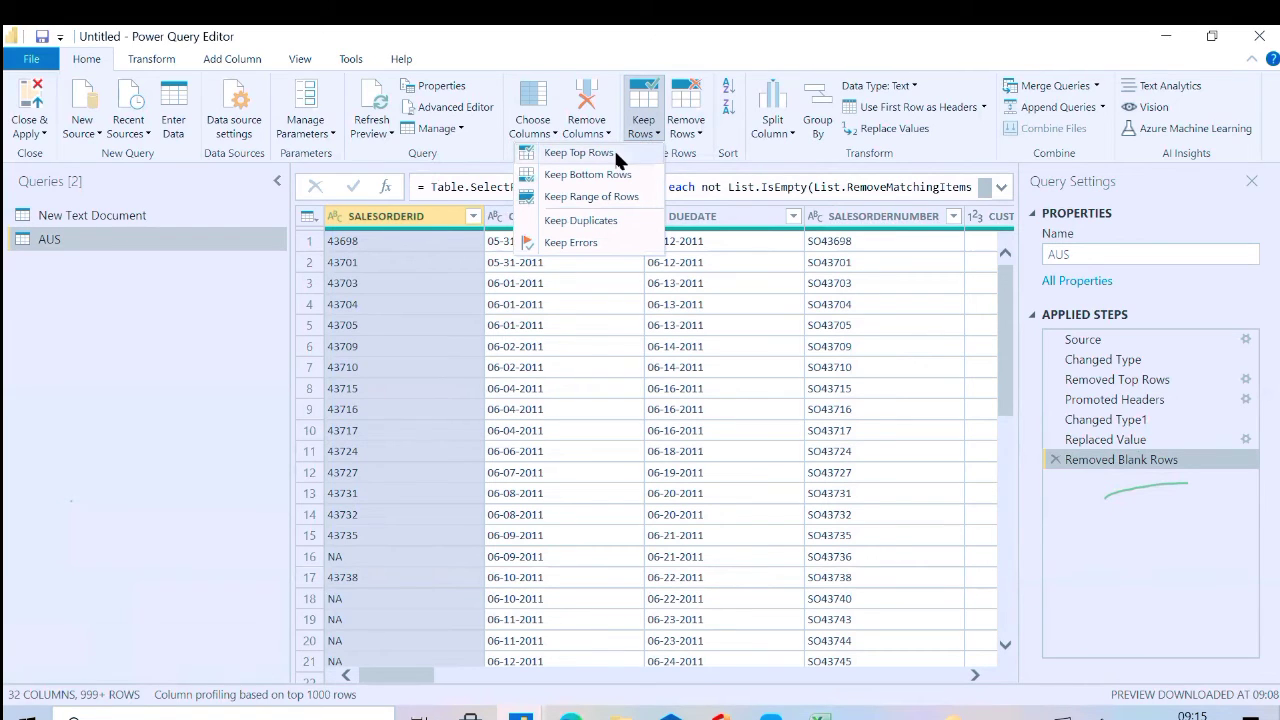
left_click(580, 153)
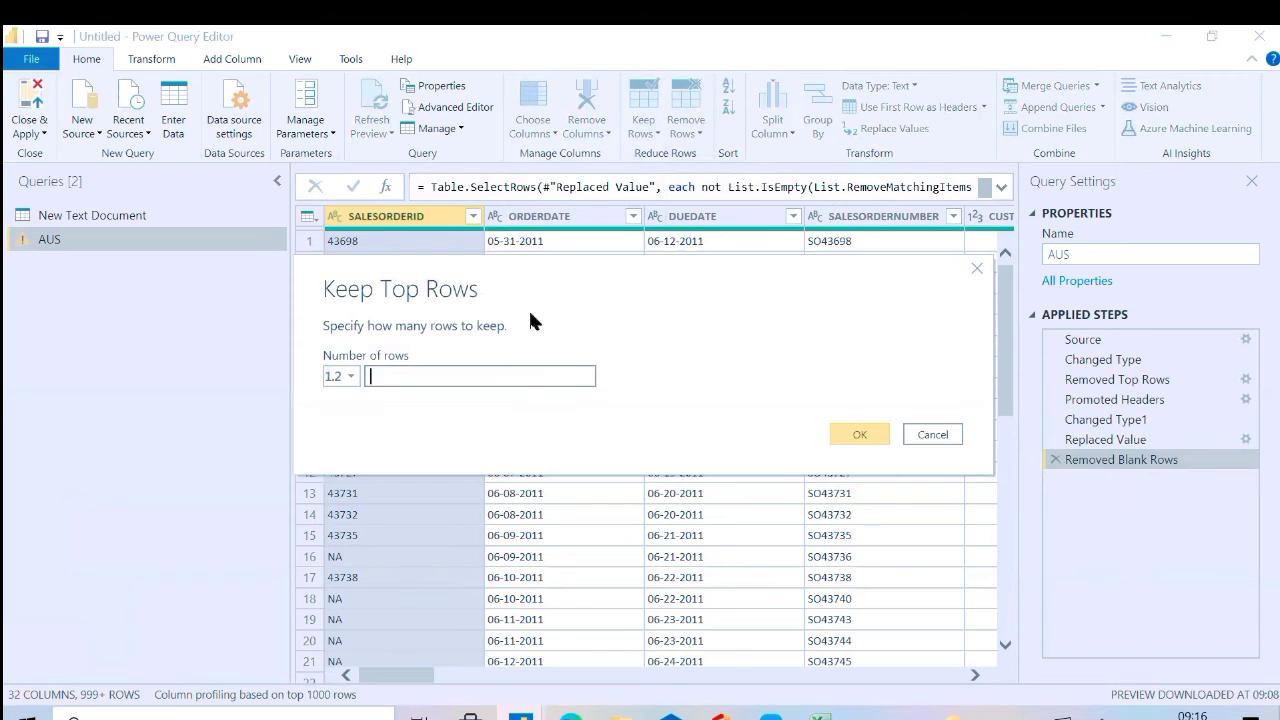
left_click(445, 375)
type("10")
left_click(845, 438)
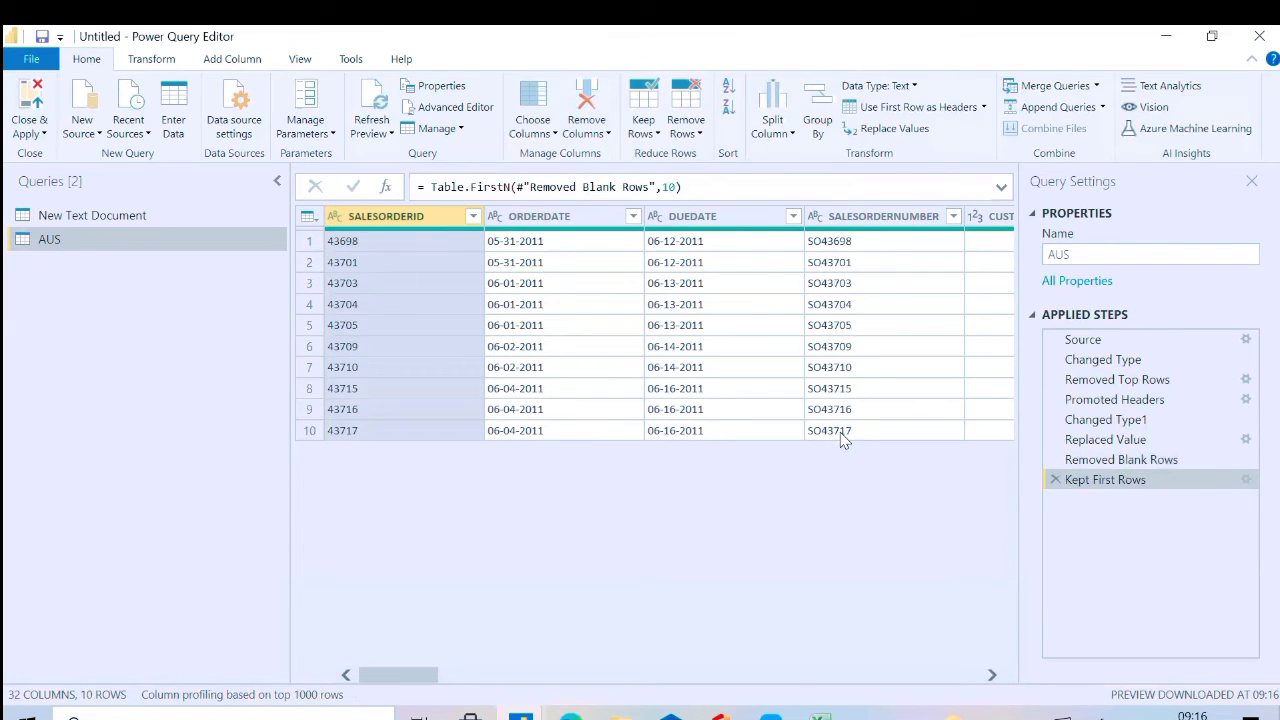
left_click(1055, 481)
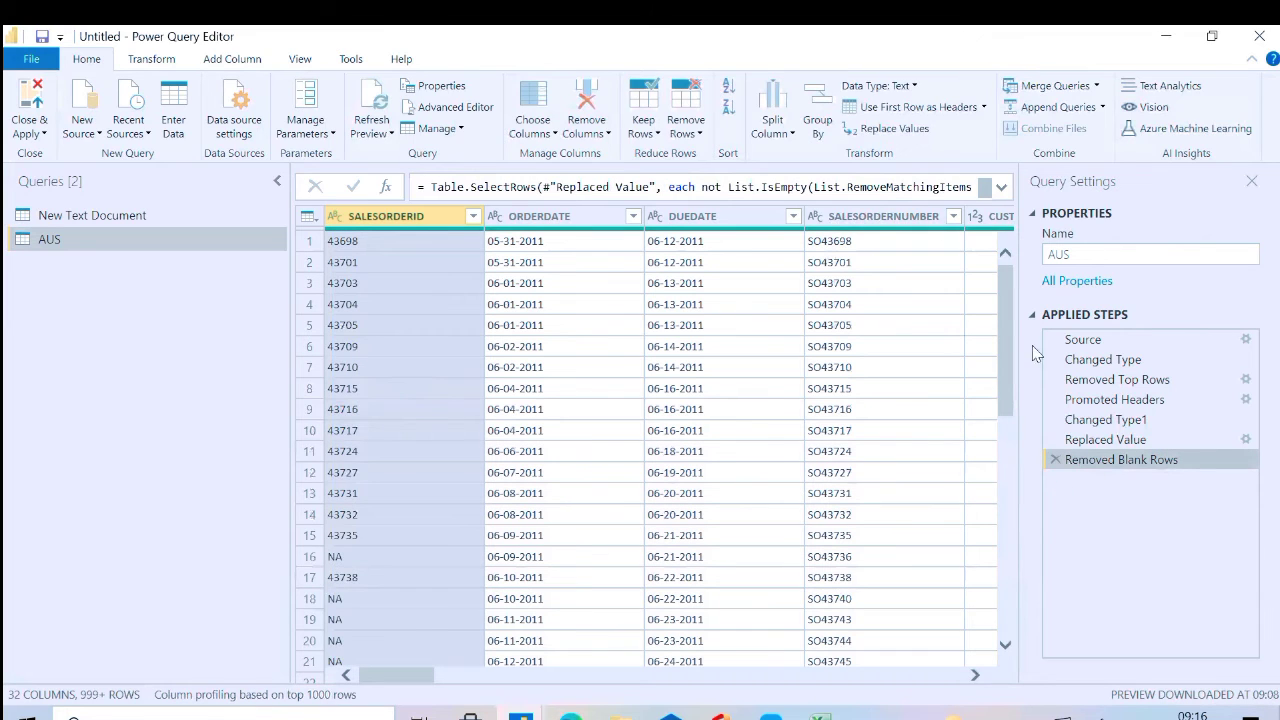
Try keeping only the bottom 10 rows of the AUS query, and delete the resulting applied step
left_click(643, 133)
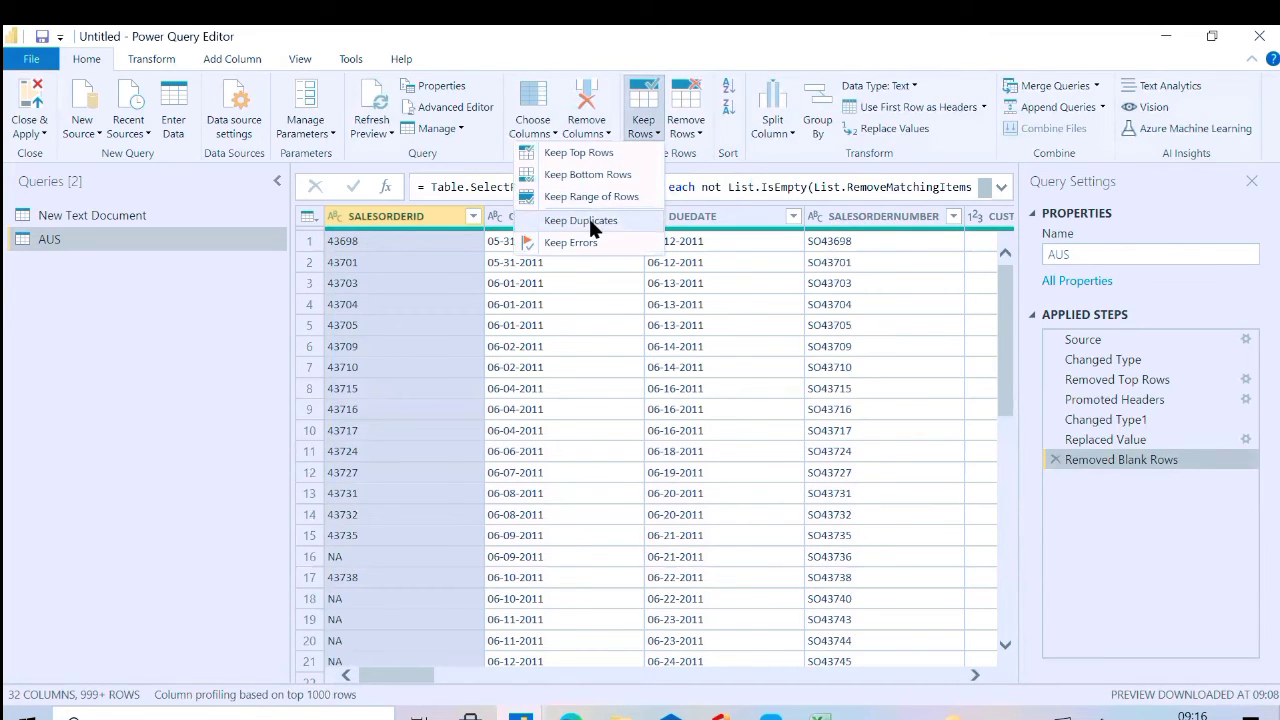
left_click(599, 175)
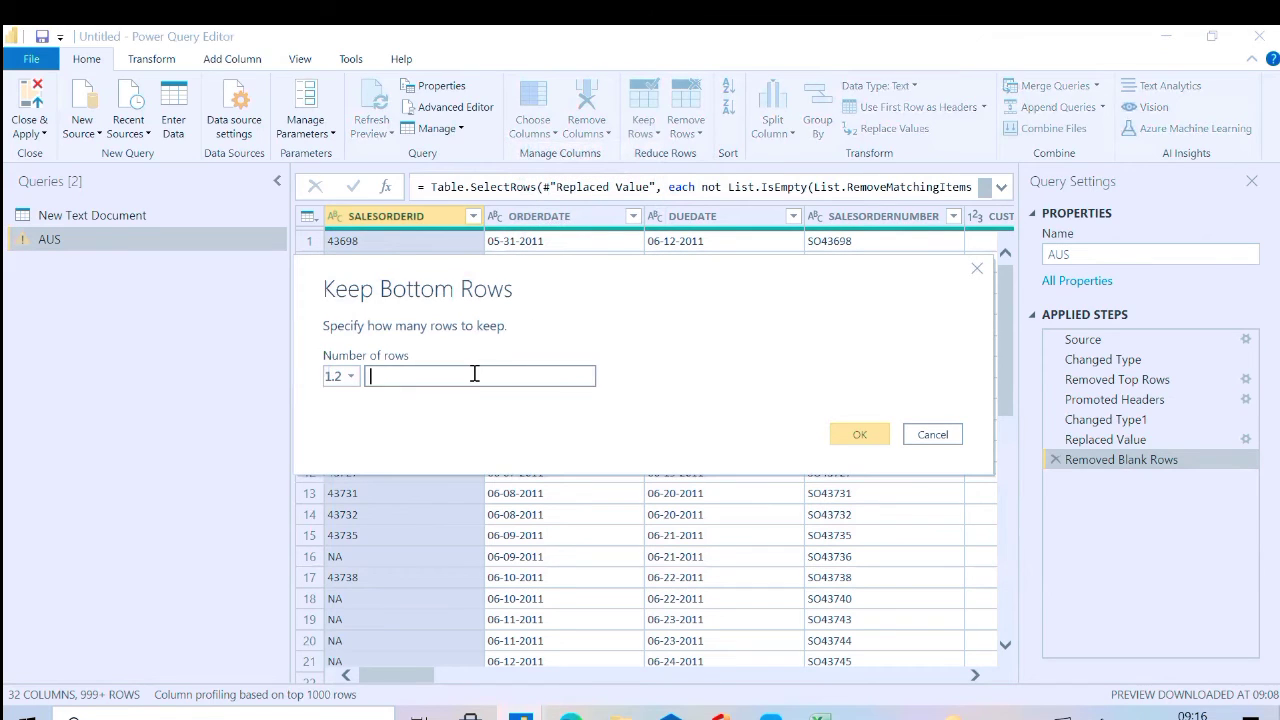
type("1-")
key("BackSpace")
type("0")
left_click(856, 436)
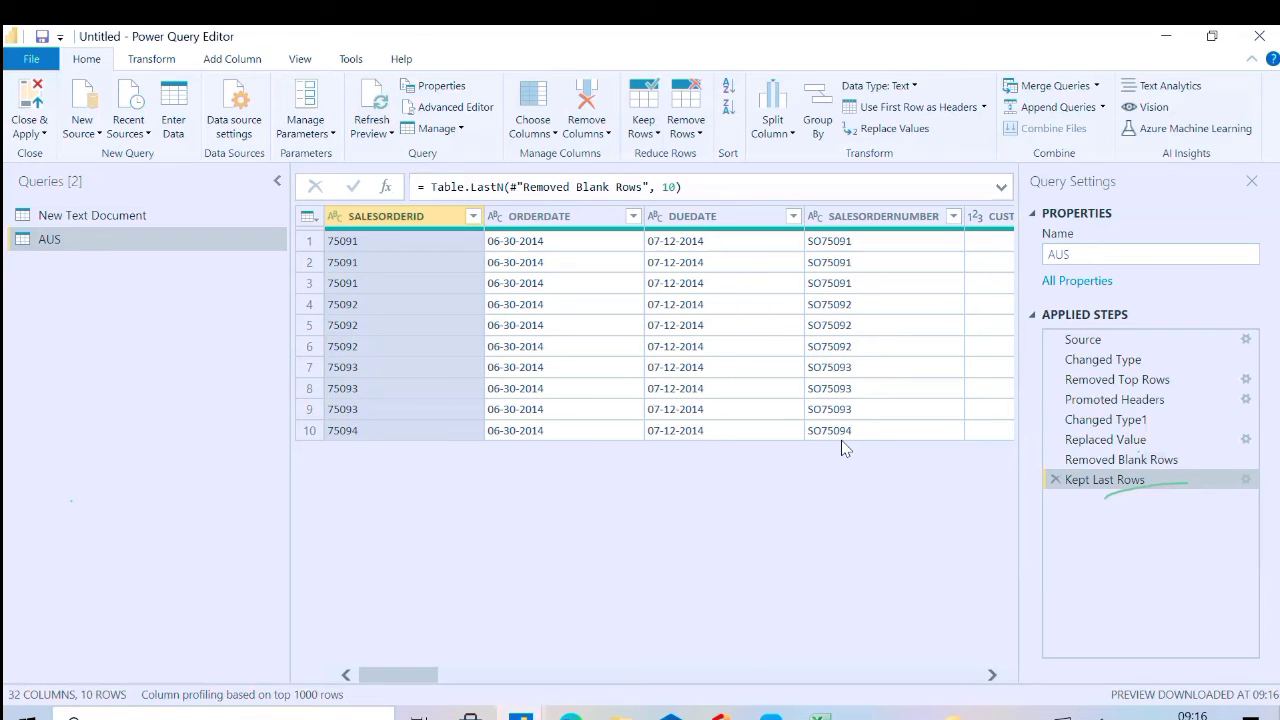
left_click(1054, 480)
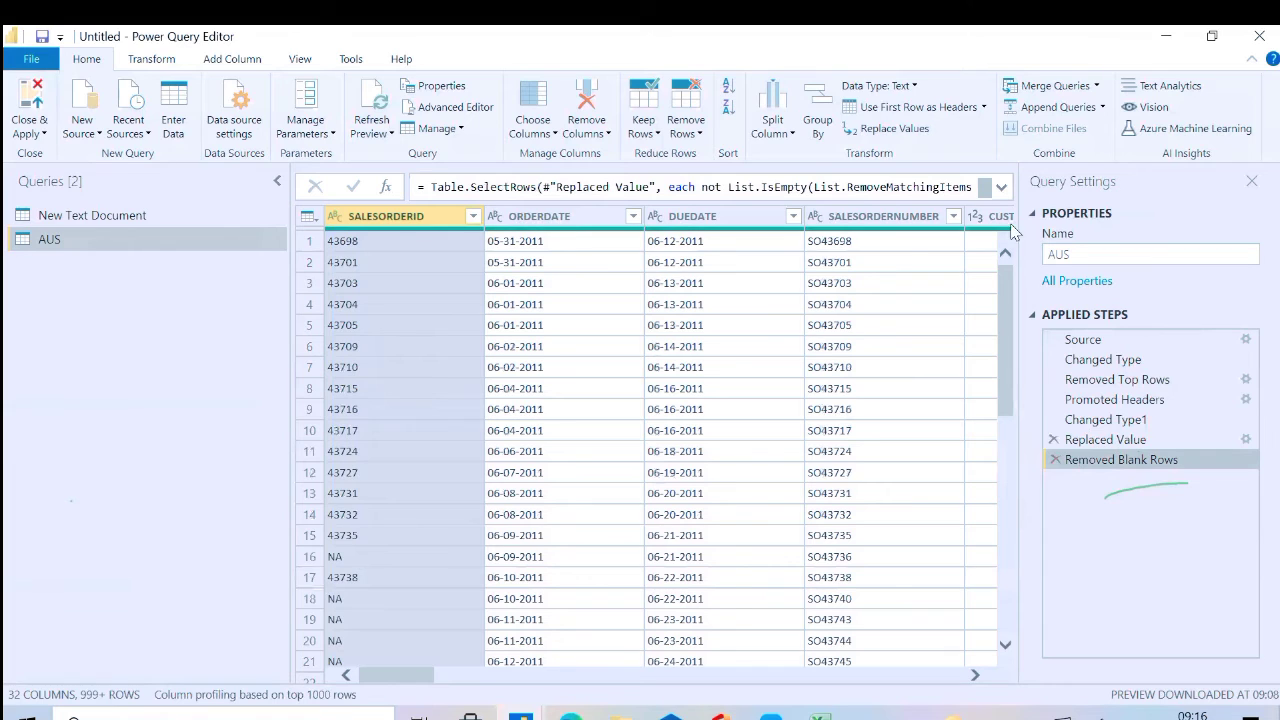
Try keeping only rows with duplicate SALESORDERID values, examine them, and delete the resulting applied step
left_click(657, 131)
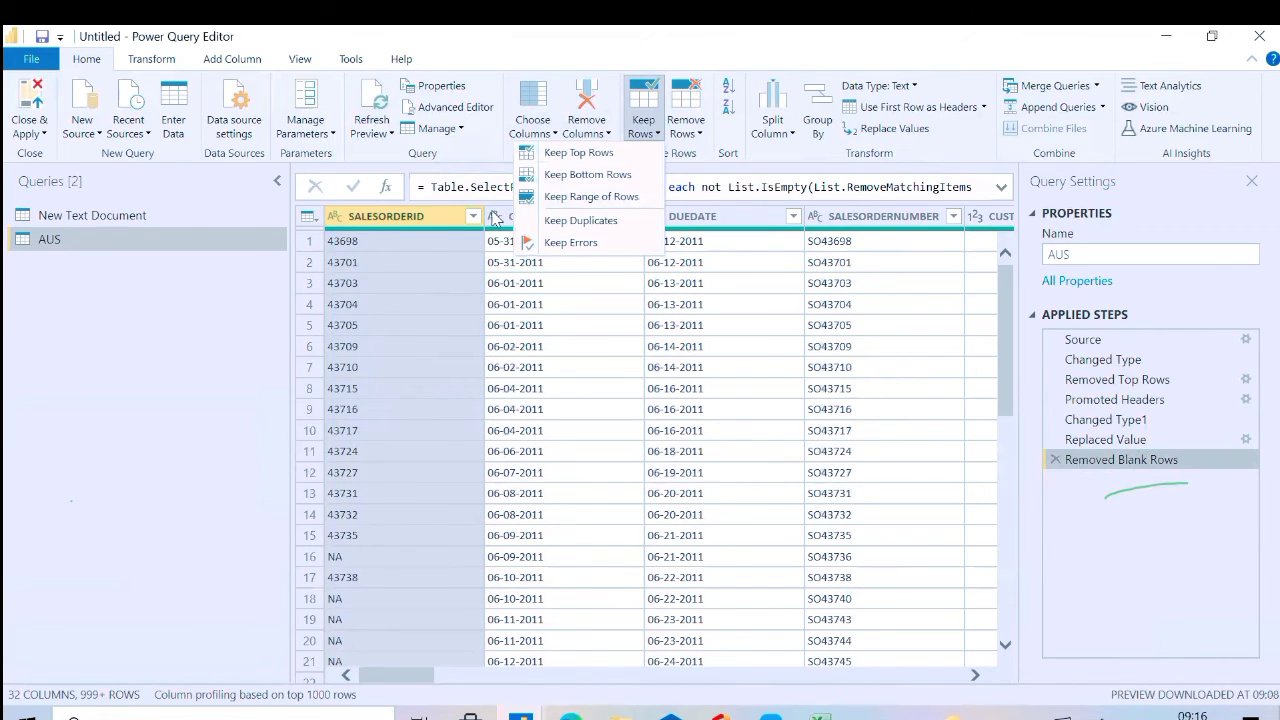
left_click(582, 220)
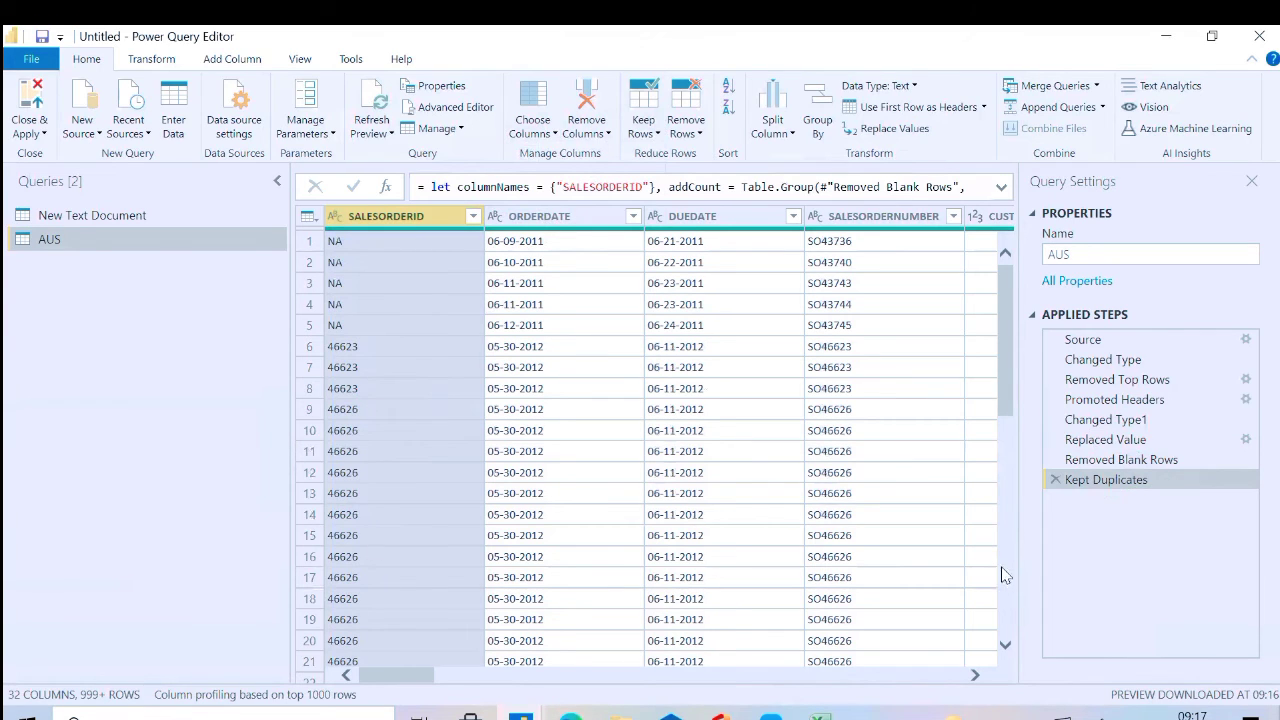
left_click(1005, 648)
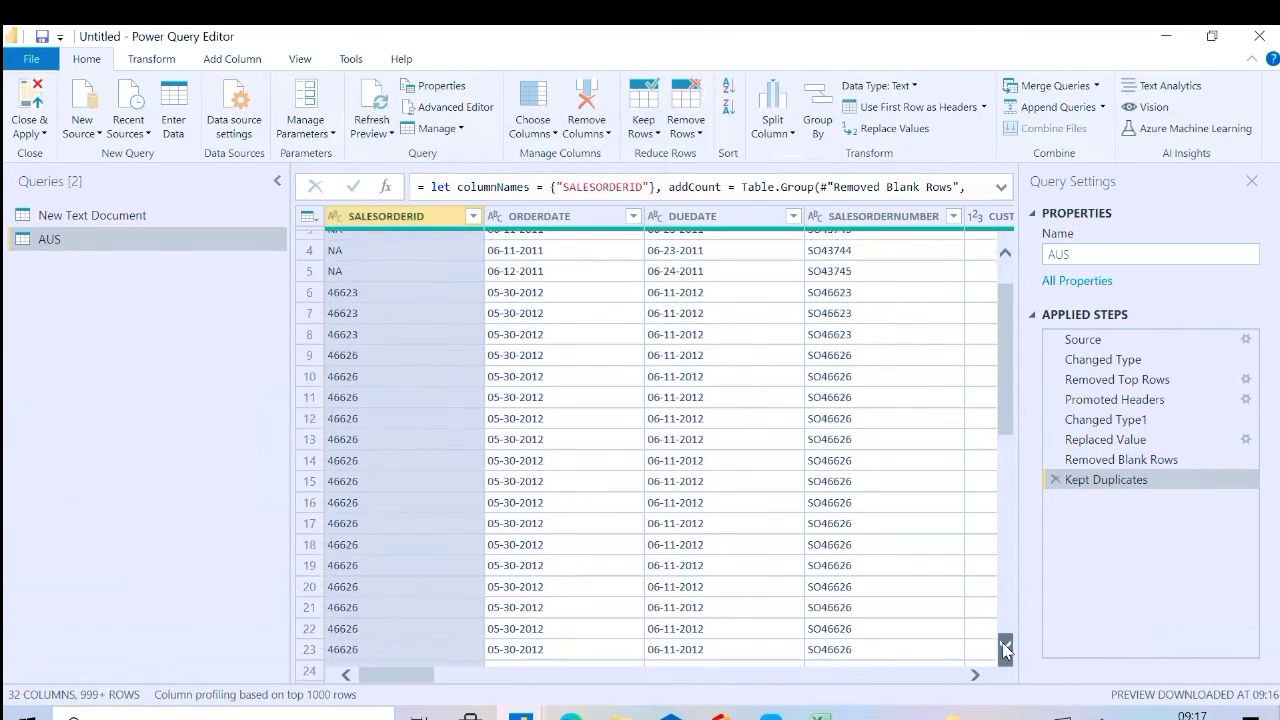
left_click(1005, 648)
left_click(1005, 648)
left_click(1005, 648)
left_click(1005, 648)
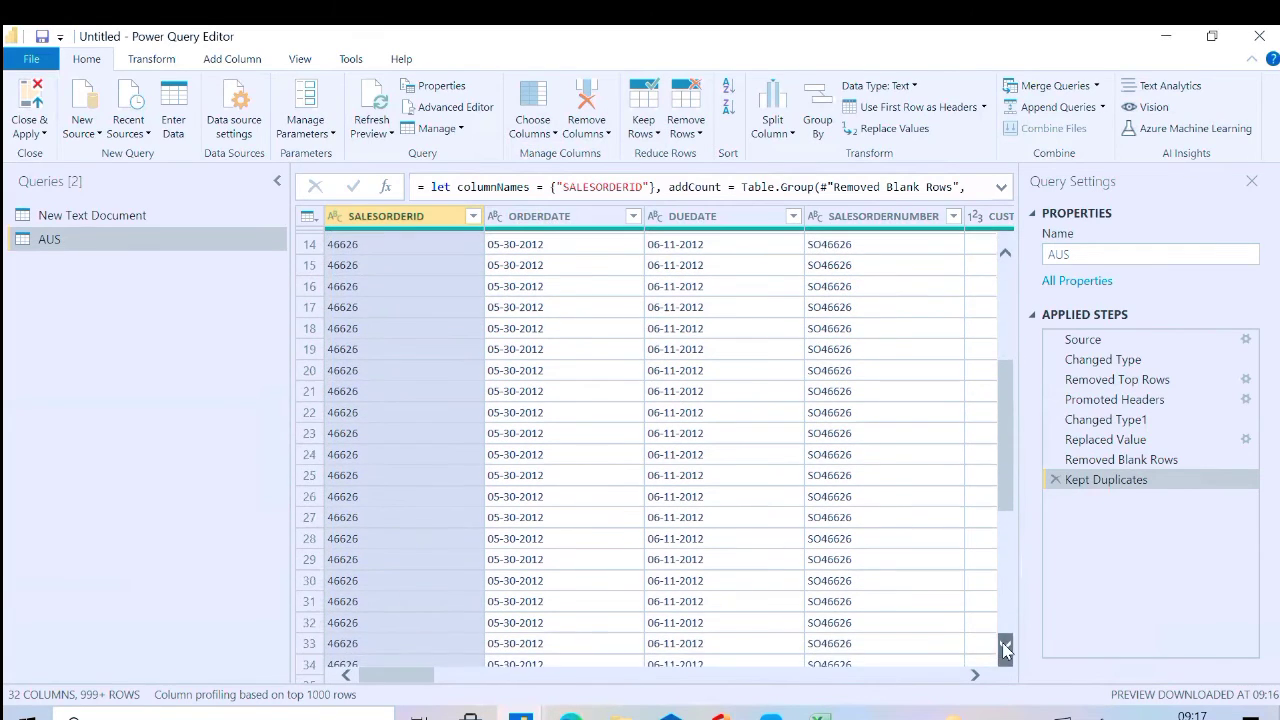
left_click(1005, 648)
left_click(1005, 648)
left_click(1005, 648)
left_click(1005, 648)
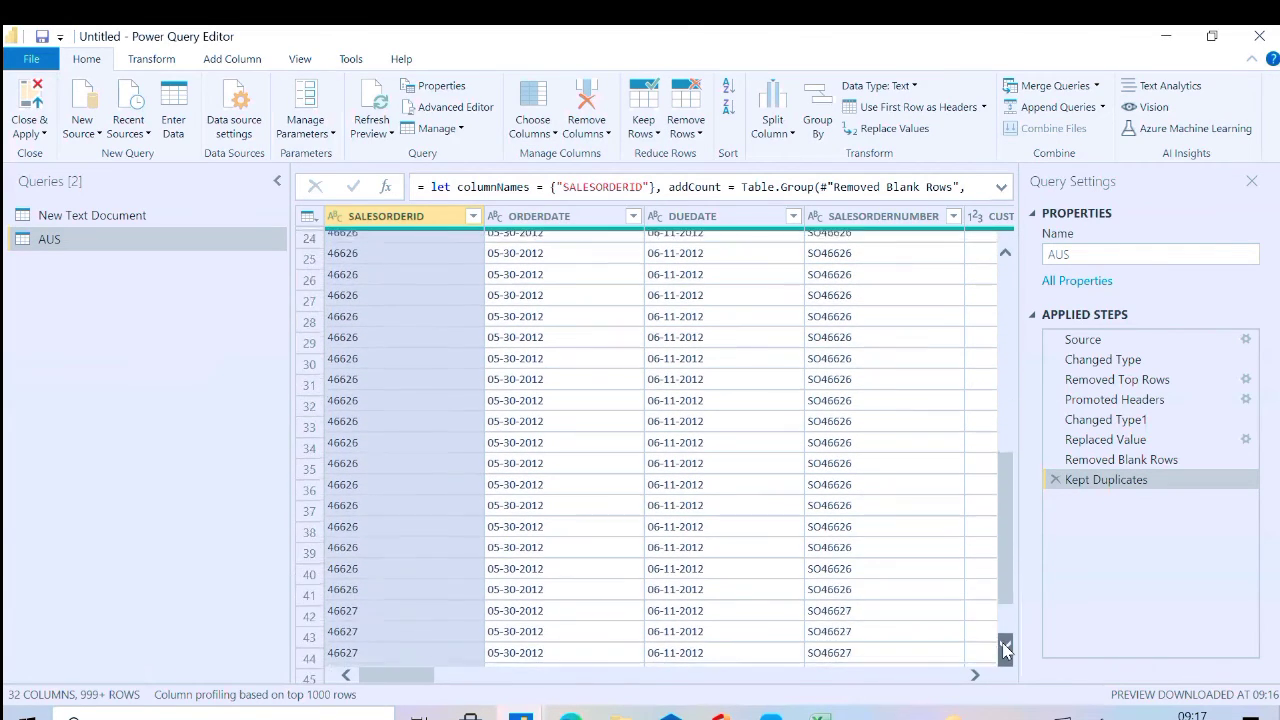
left_click(1005, 648)
left_click(1005, 648)
left_click(1005, 648)
left_click(1005, 648)
left_click(1005, 648)
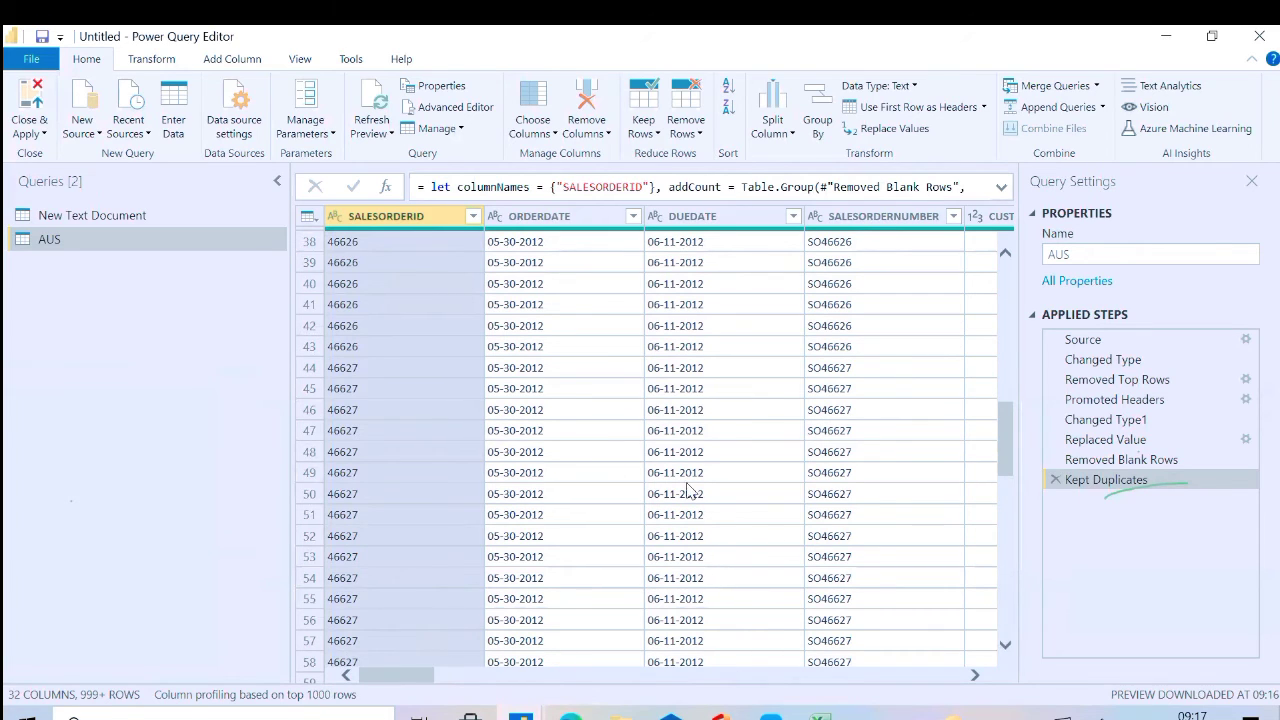
left_click(1055, 481)
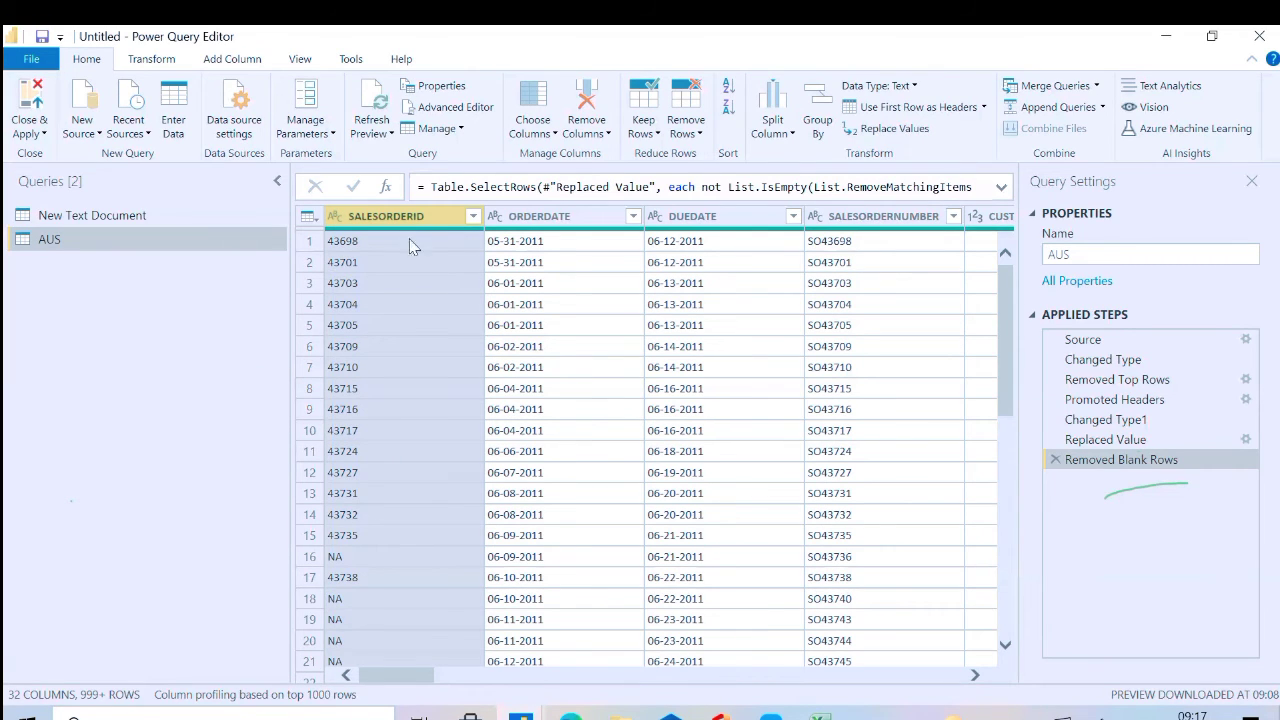
Try keeping duplicate rows based on SALESORDERID, ORDERDATE, DUEDATE and SALESORDERNUMBER, and delete the resulting applied step
left_click(690, 218, "shift")
left_click(840, 222, "shift")
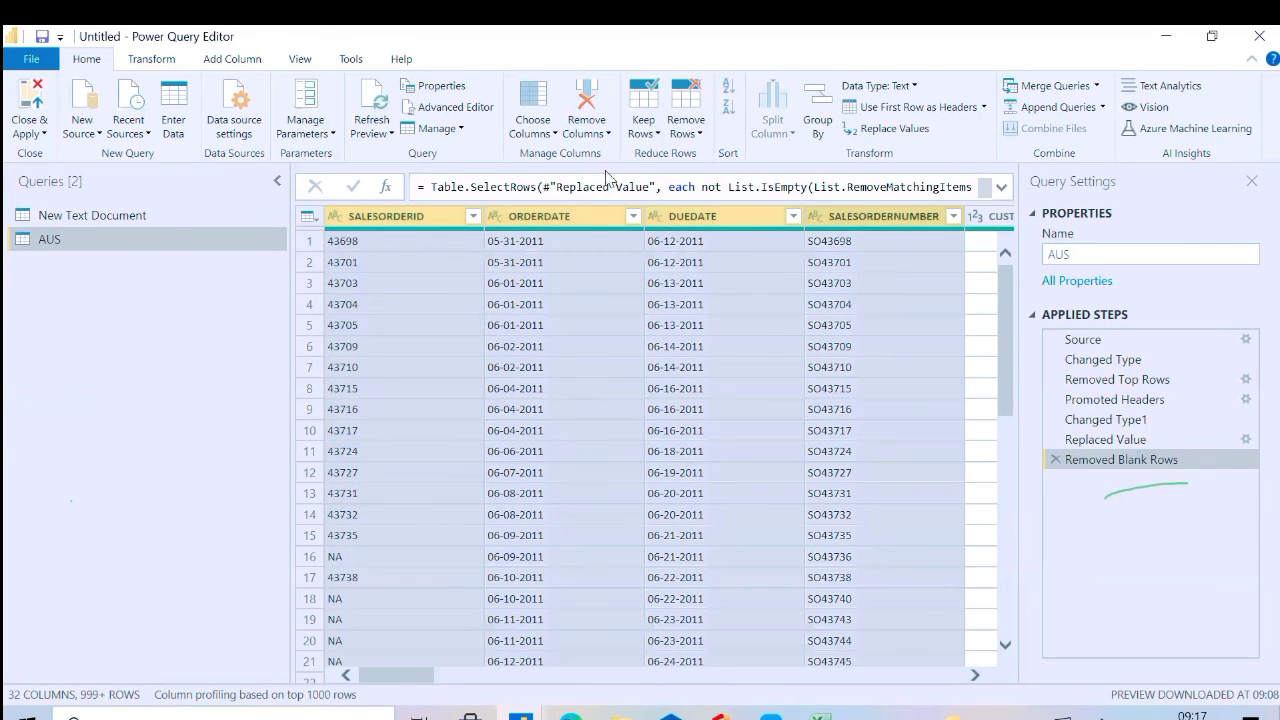
left_click(643, 134)
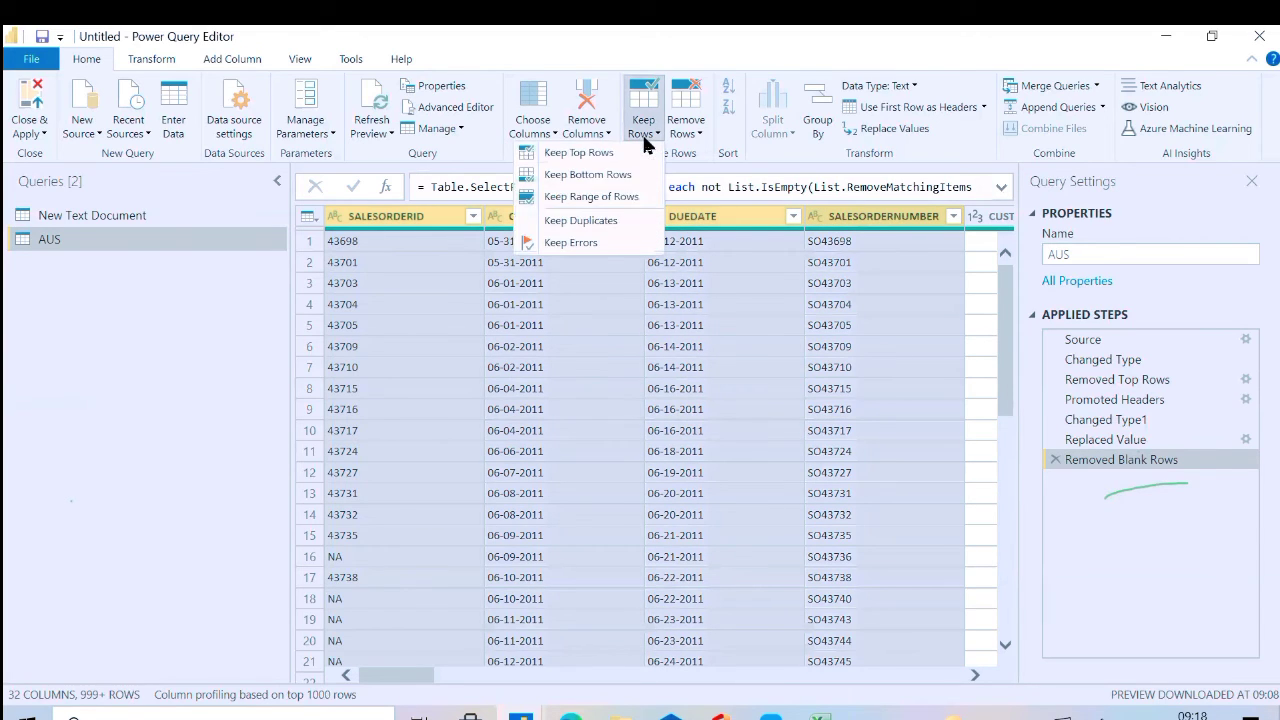
left_click(605, 222)
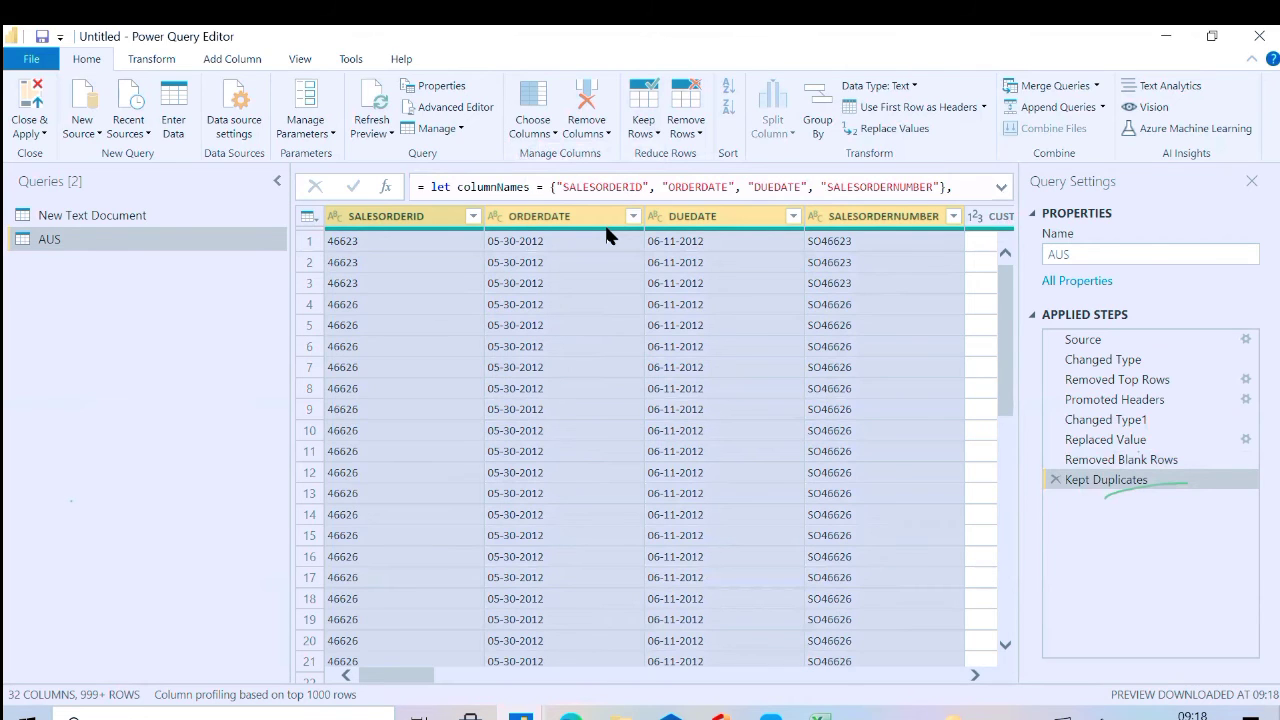
left_click(1055, 479)
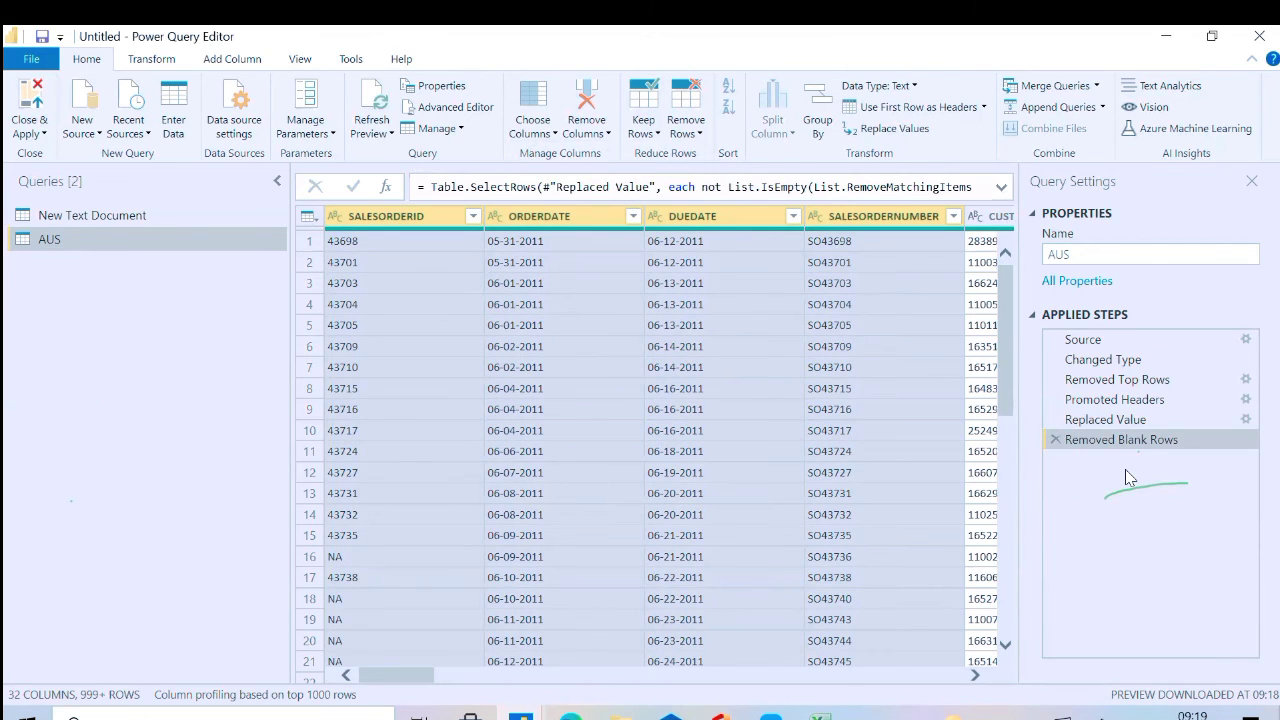
Try keeping only the rows with errors in the four selected order columns, and delete the resulting applied step
left_click(653, 143)
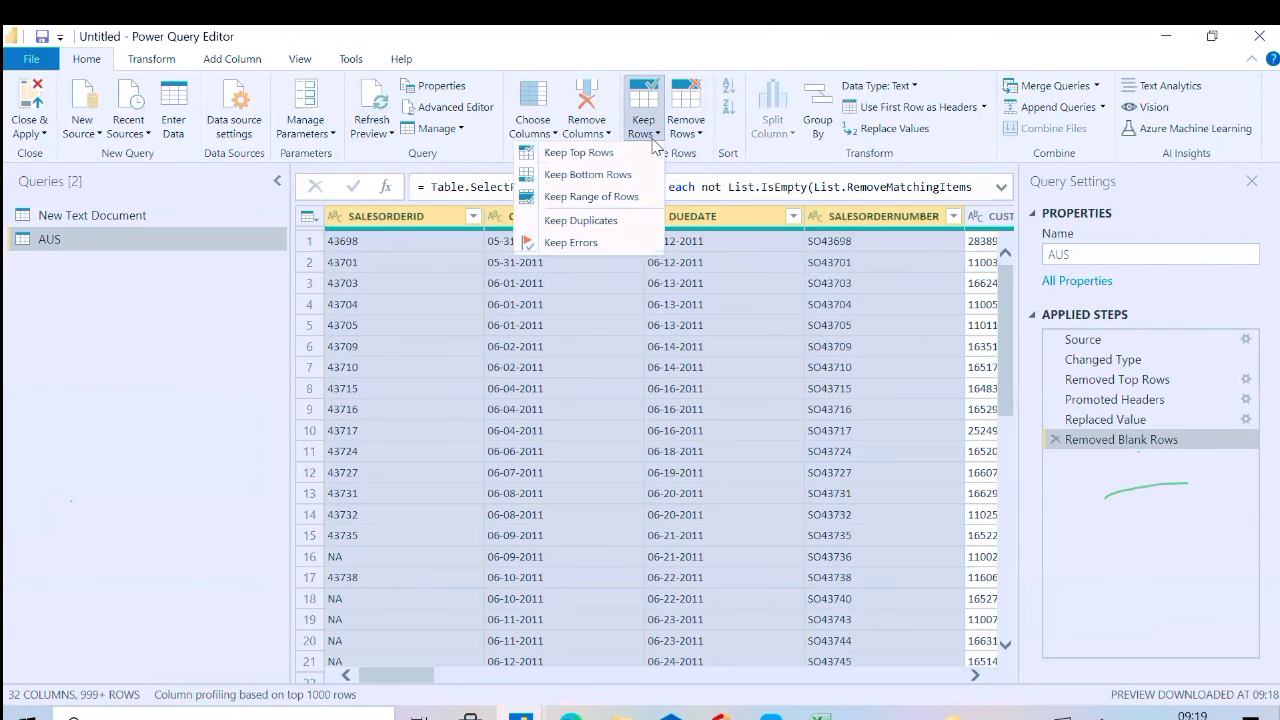
left_click(590, 243)
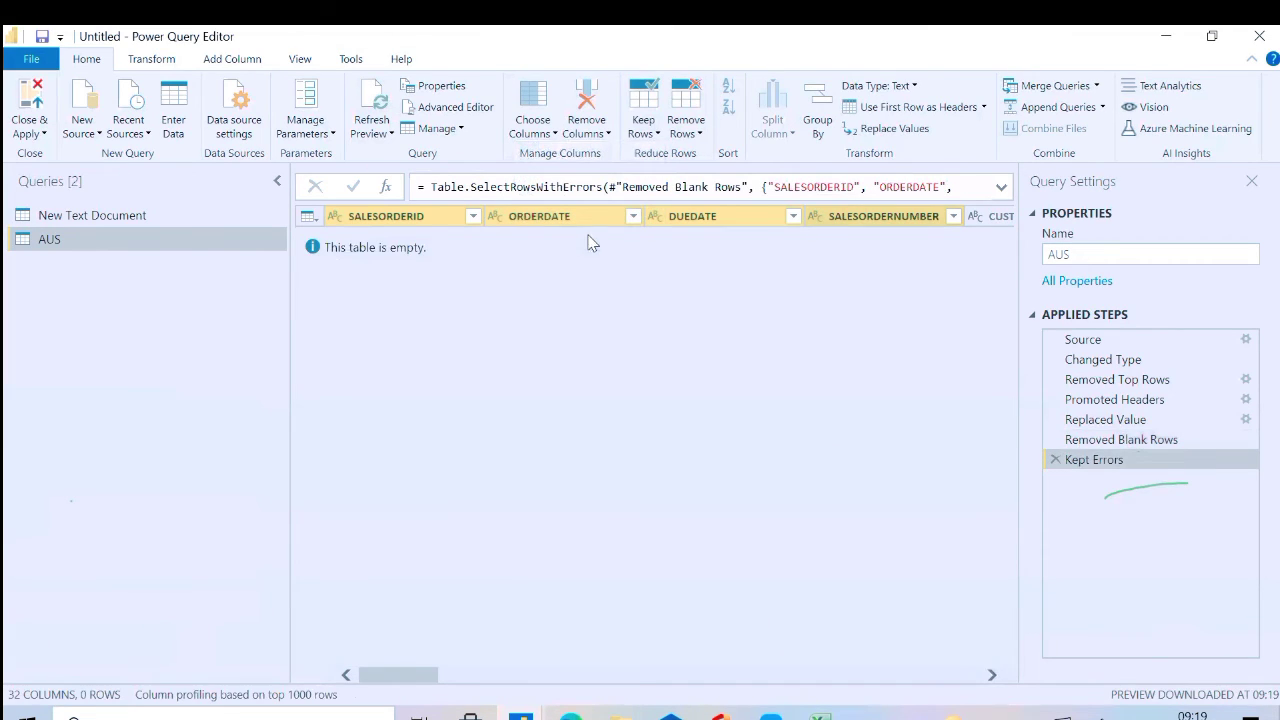
left_click(1031, 714)
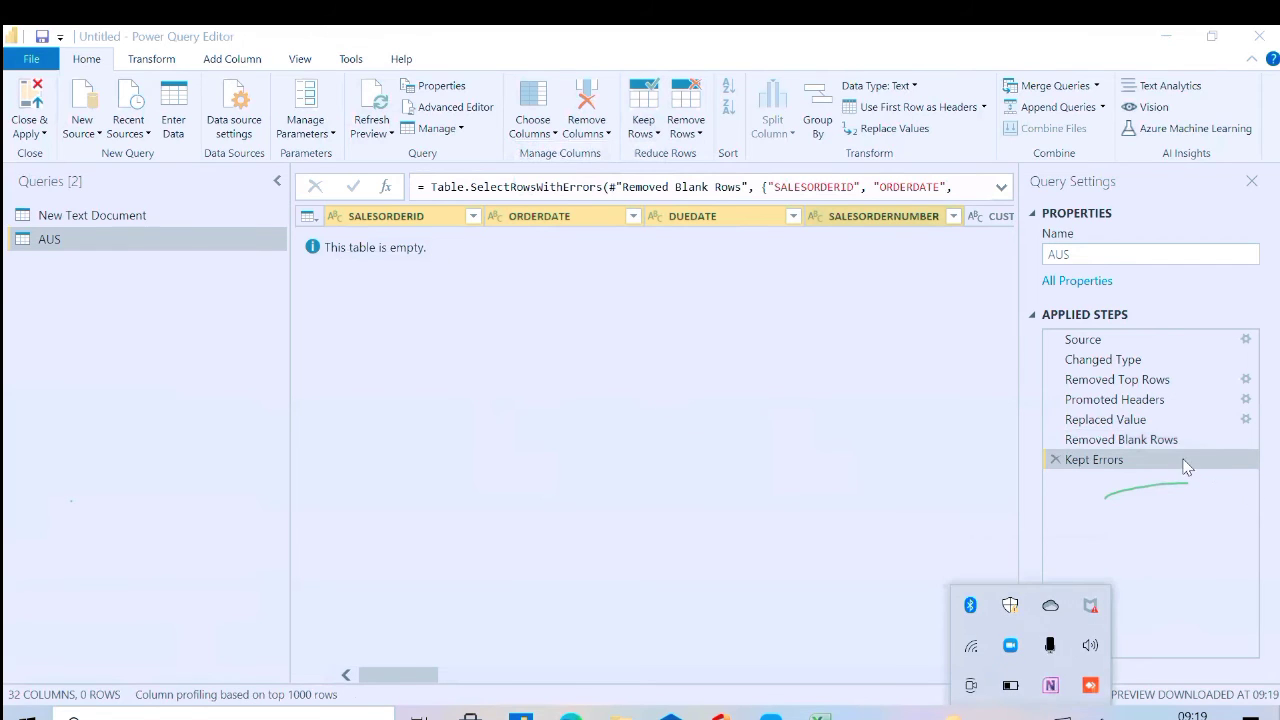
left_click(1054, 459)
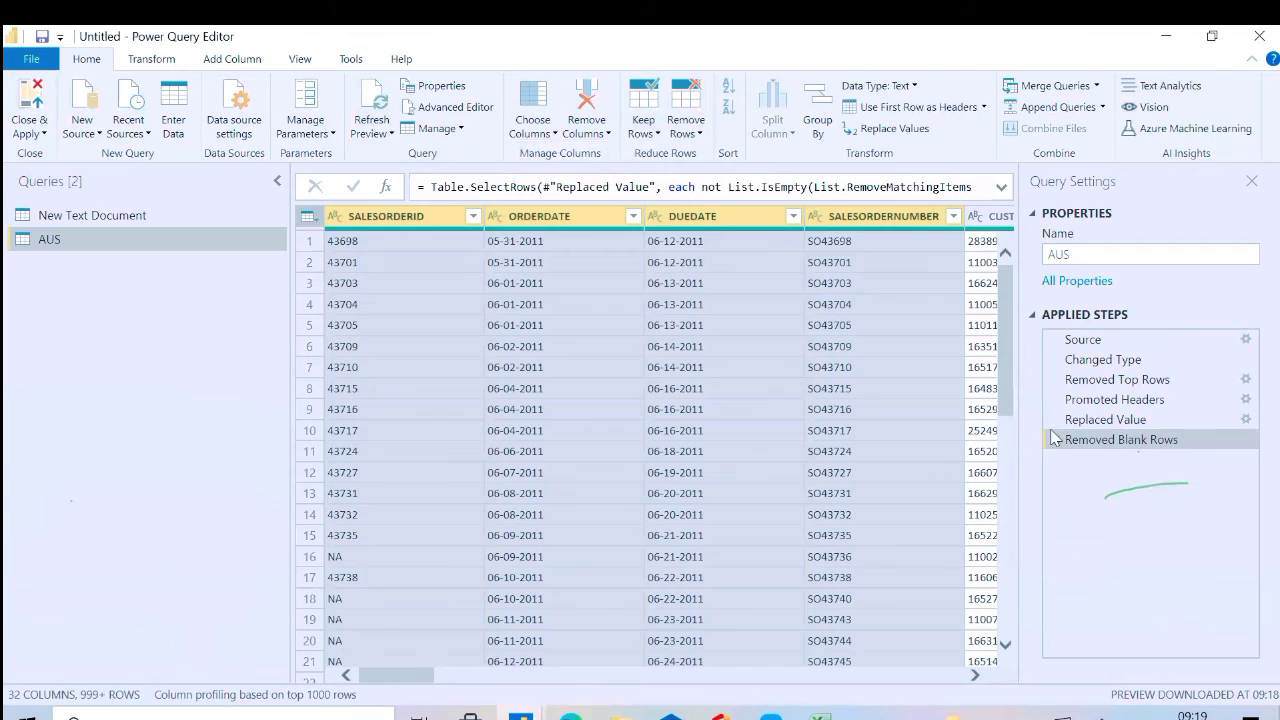
Delete the Removed Blank Rows applied step and turn on column quality for the AUS query
left_click(1055, 440)
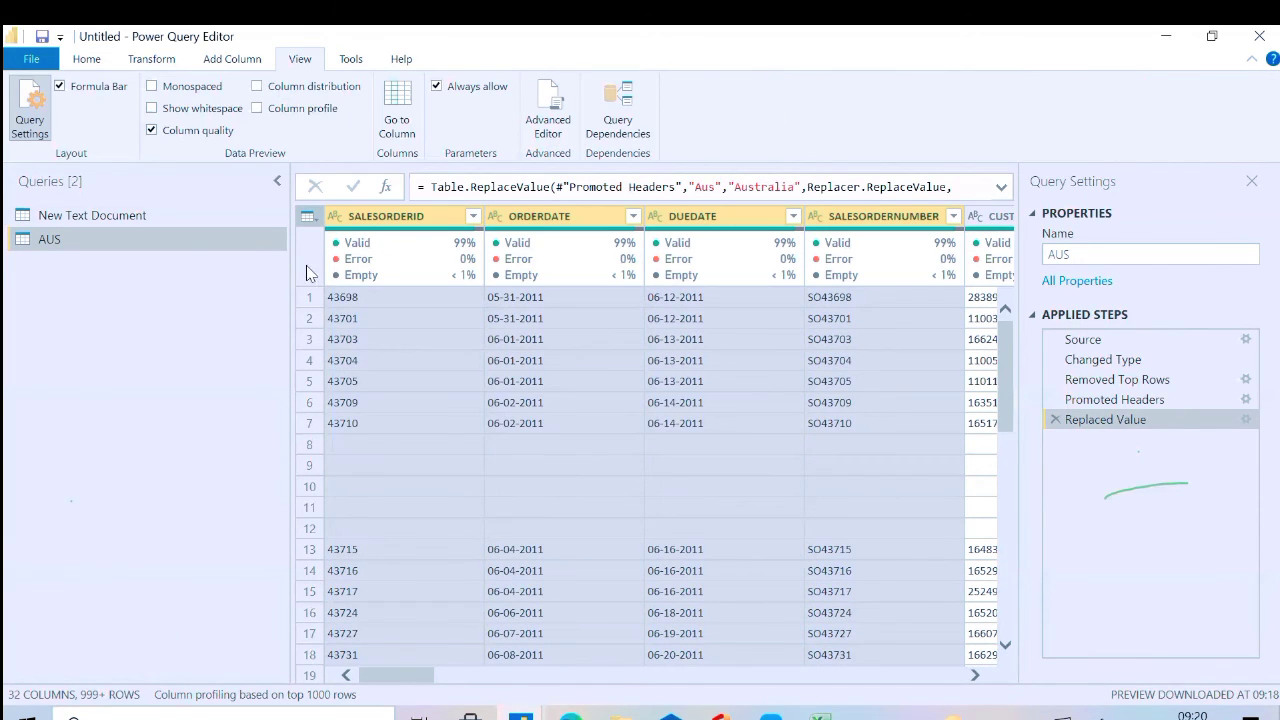
mouse_move(408, 260)
Try keeping only the rows that contain errors in the selected order columns of the AUS query
left_click(87, 62)
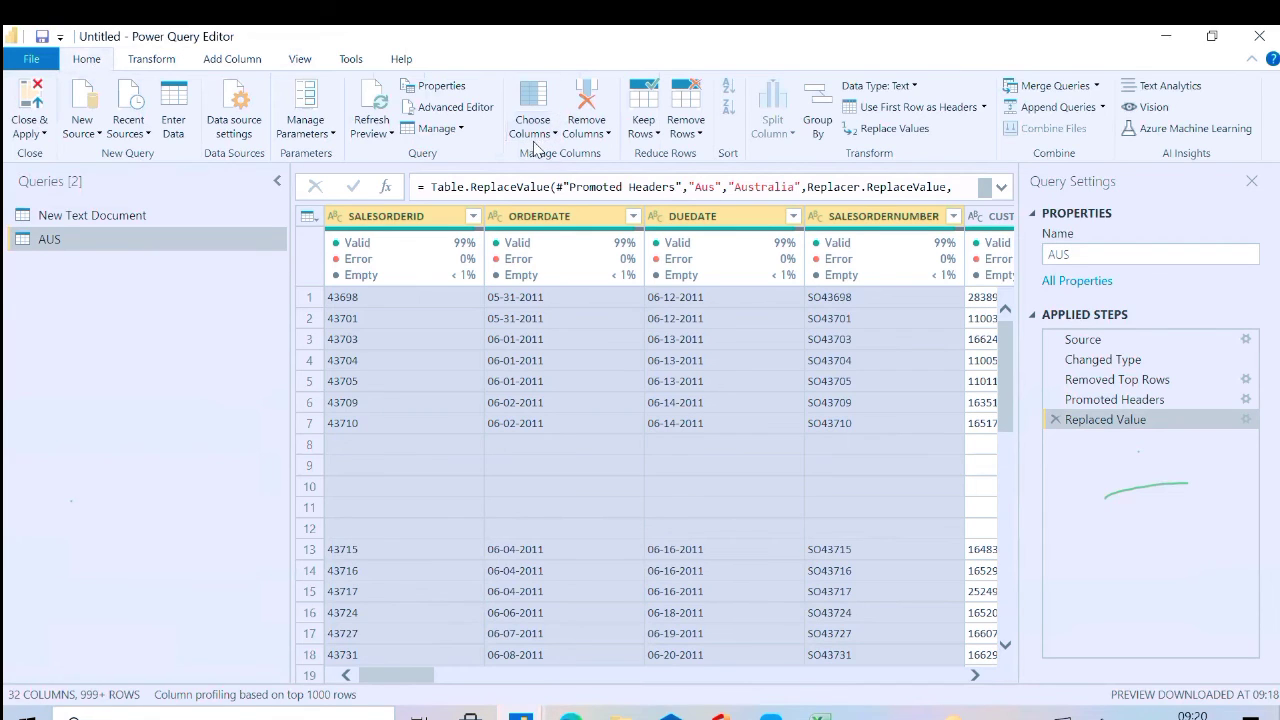
left_click(651, 141)
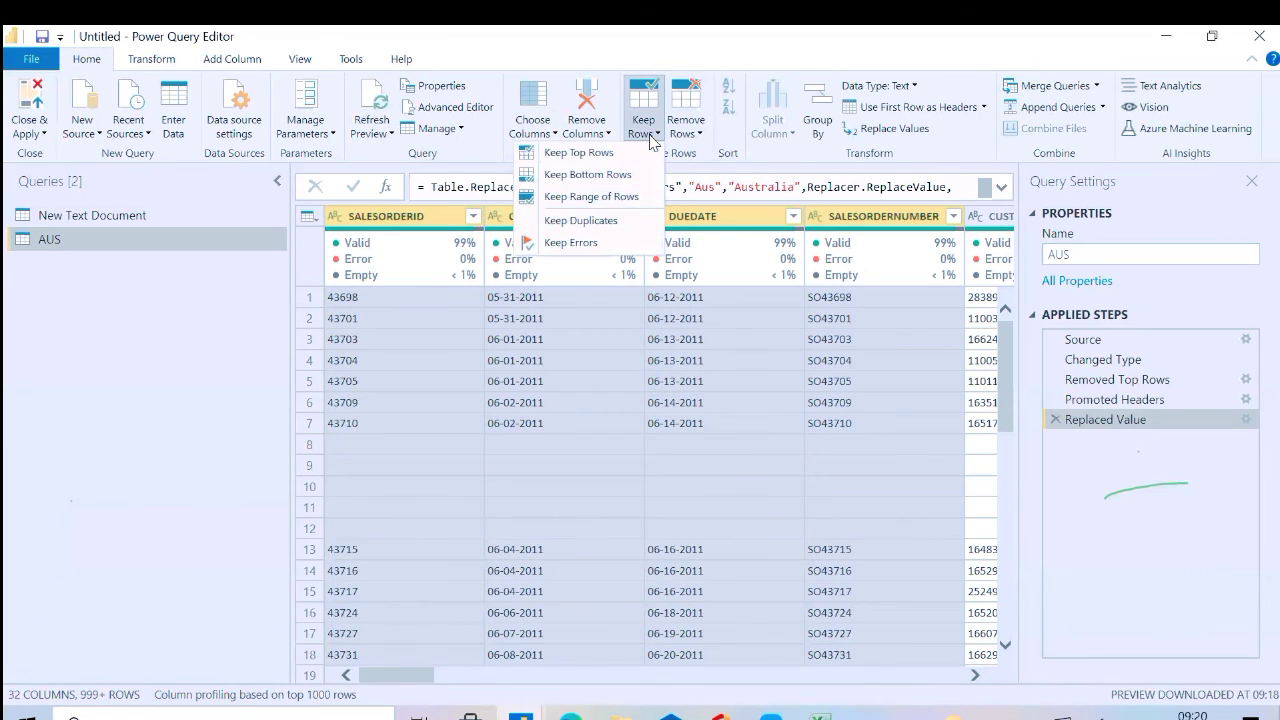
left_click(594, 245)
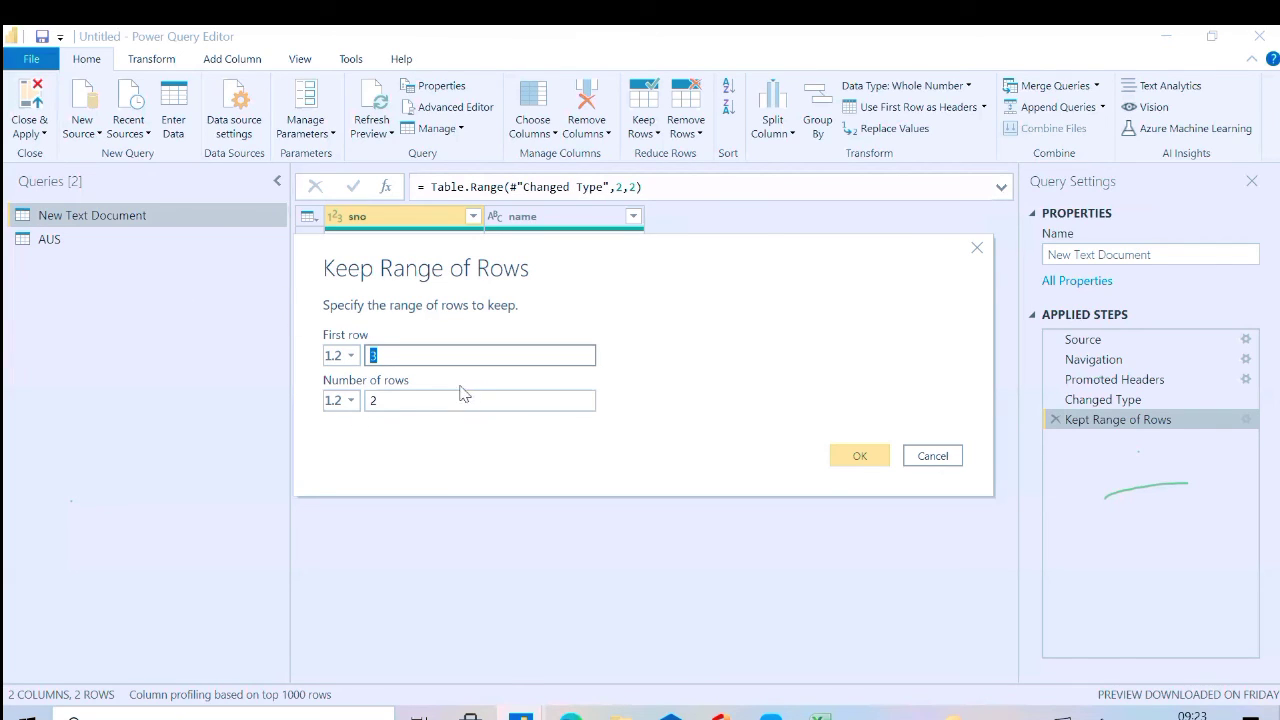
Set the kept range of rows in the New Text Document query to first row 4 and 4 rows
left_click(452, 356)
key("BackSpace")
type("4")
left_click(398, 400)
key("BackSpace")
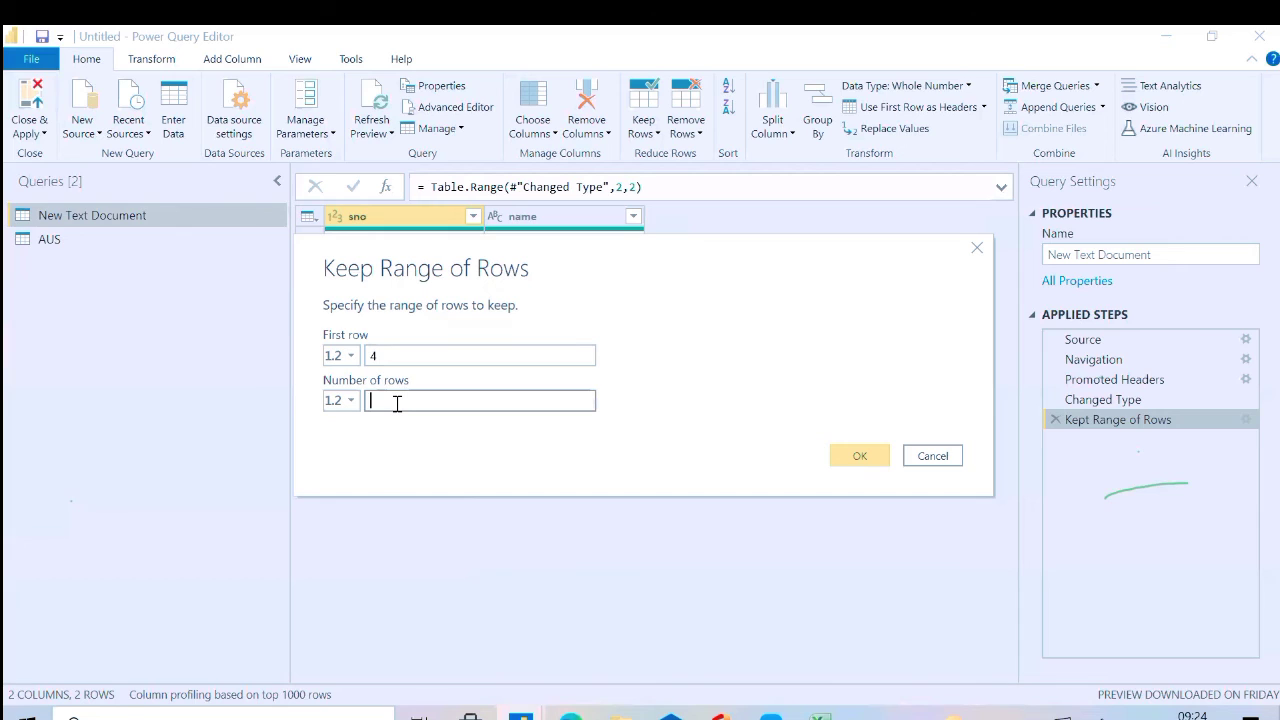
type("4")
left_click(859, 457)
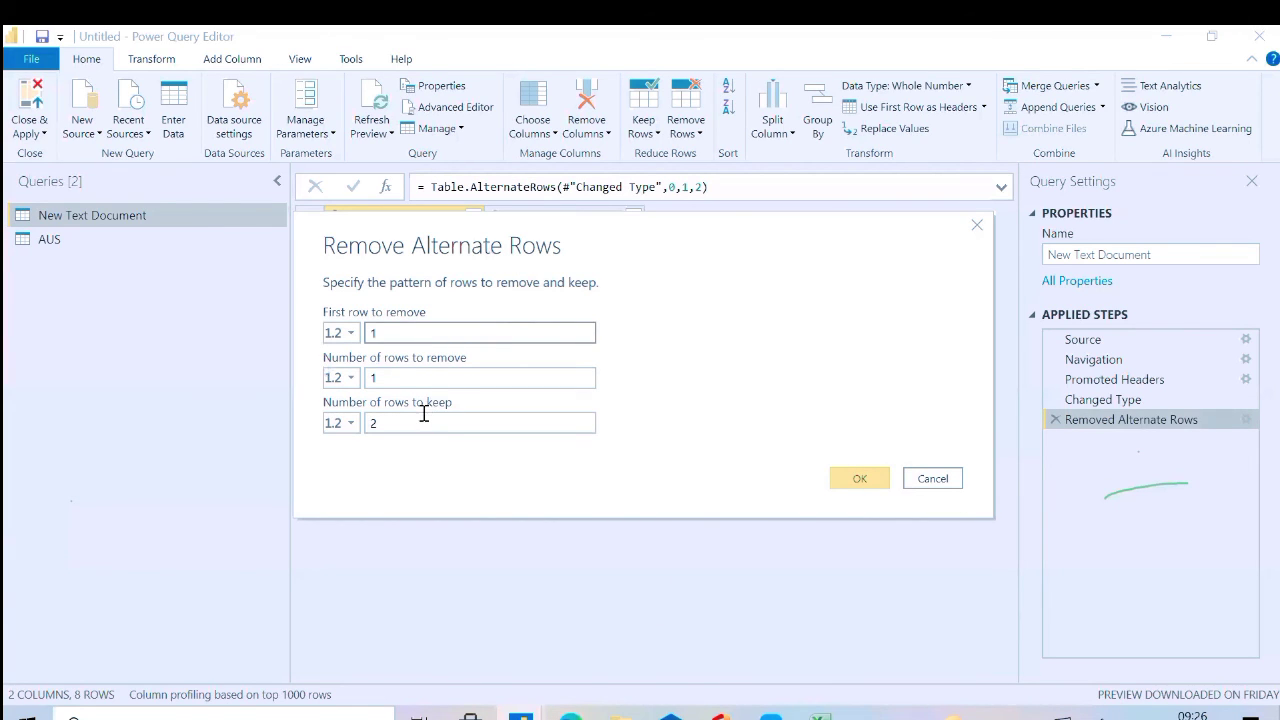
Try an alternate-row pattern that removes 2 rows and keeps 2 from row 1, and delete the Removed Alternate Rows applied step
double_click(424, 414)
key("BackSpace")
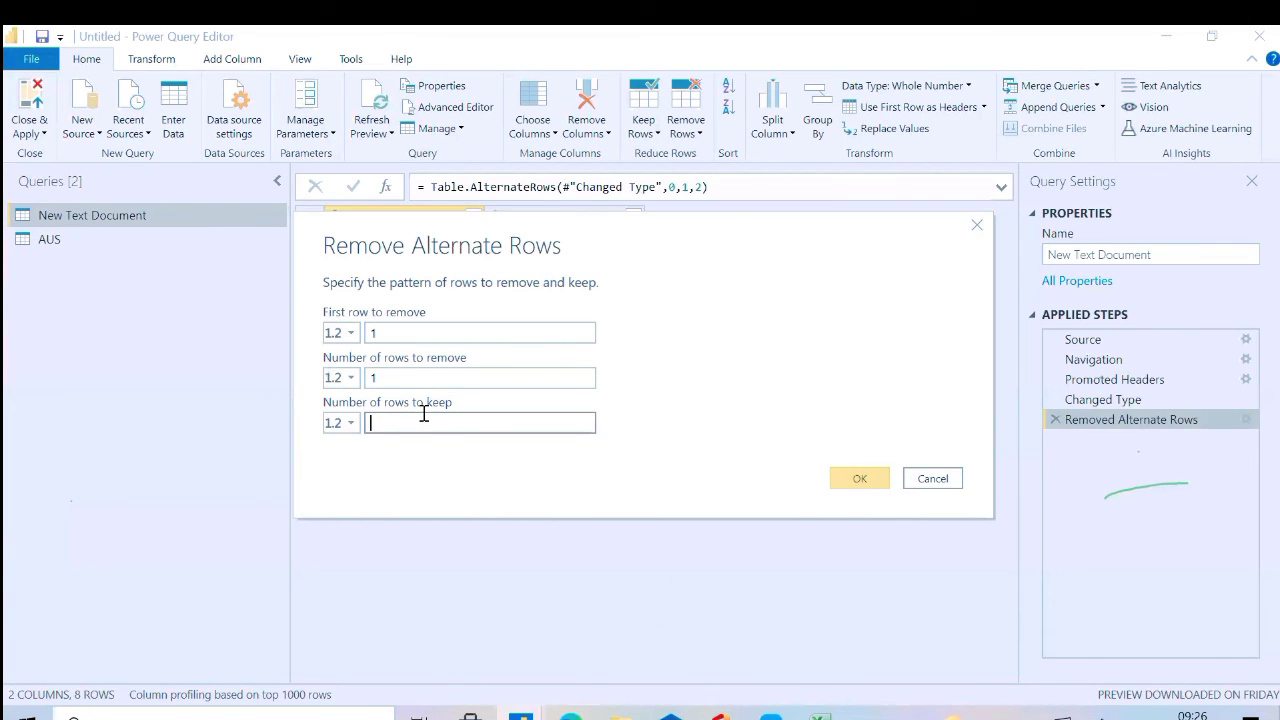
type("3")
double_click(400, 380)
key("BackSpace")
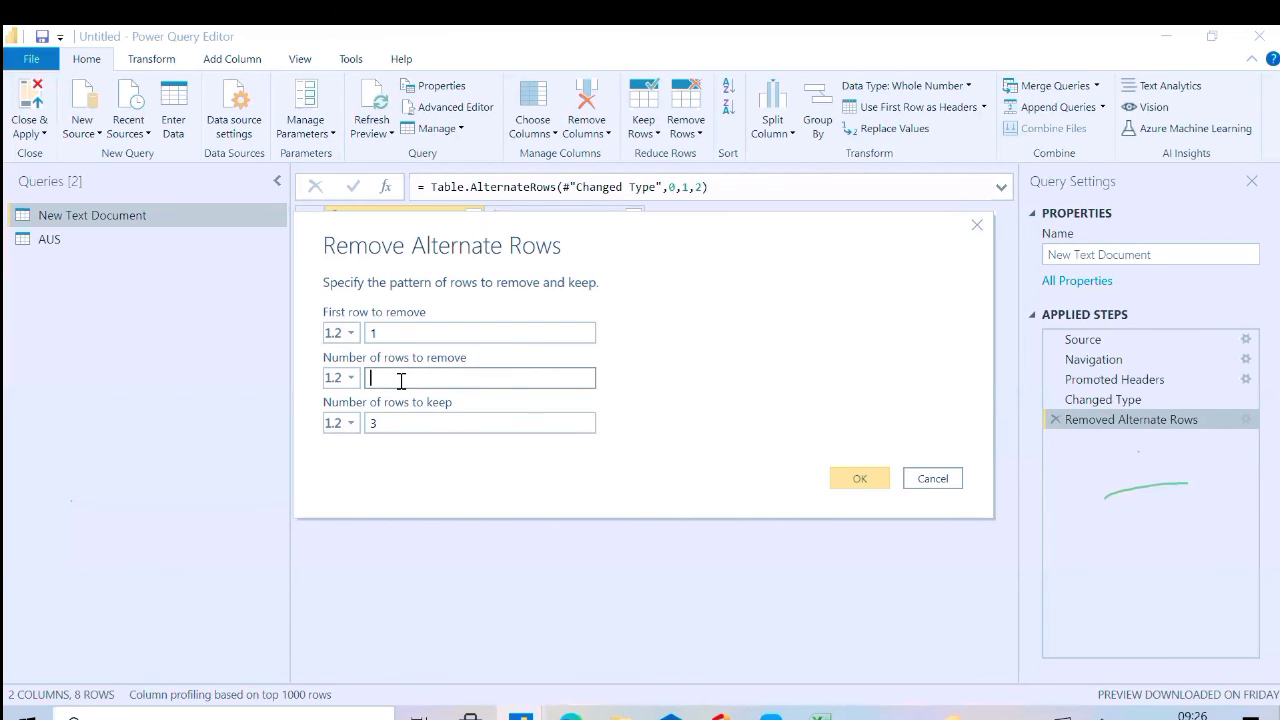
type("2")
left_click(400, 422)
double_click(400, 422)
key("BackSpace")
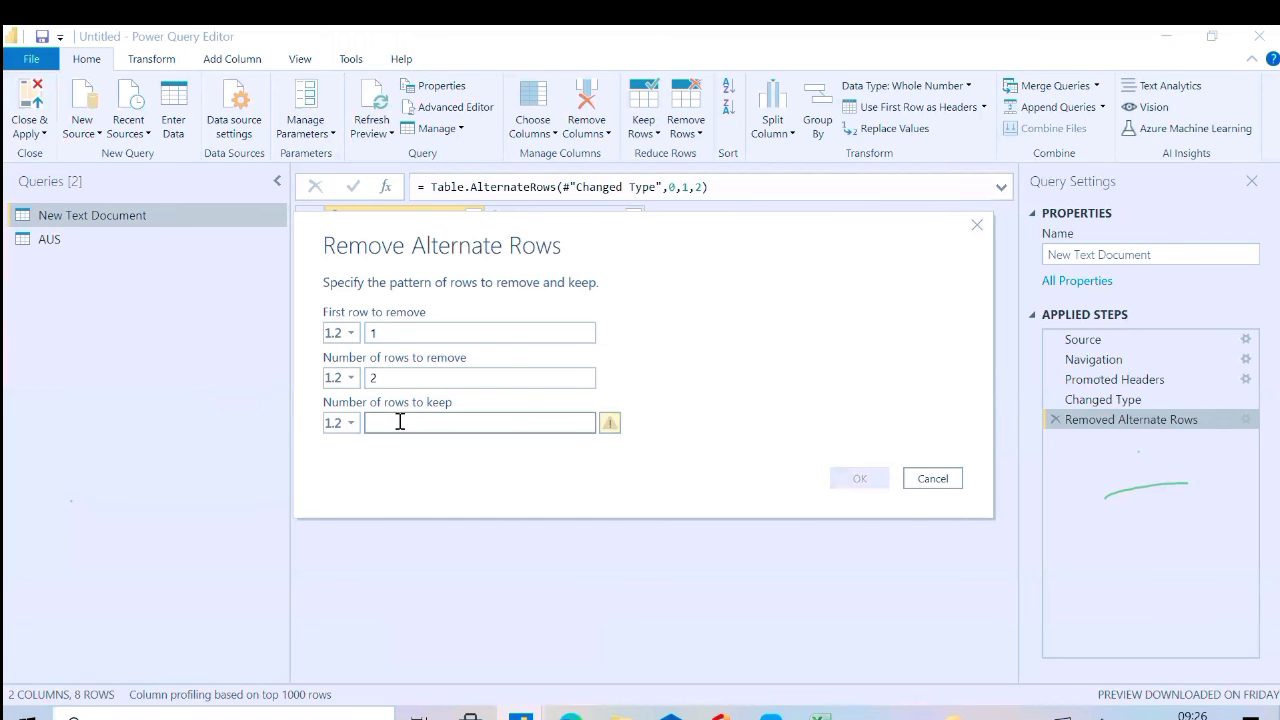
type("2")
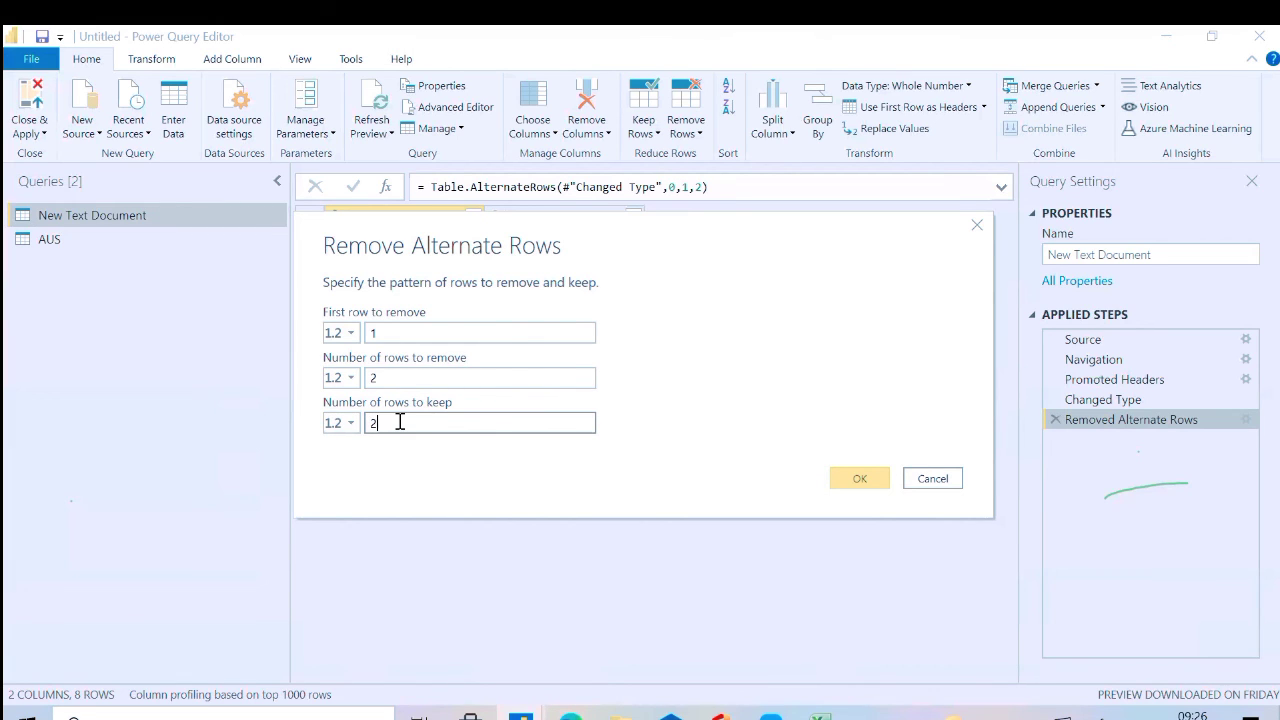
left_click(859, 477)
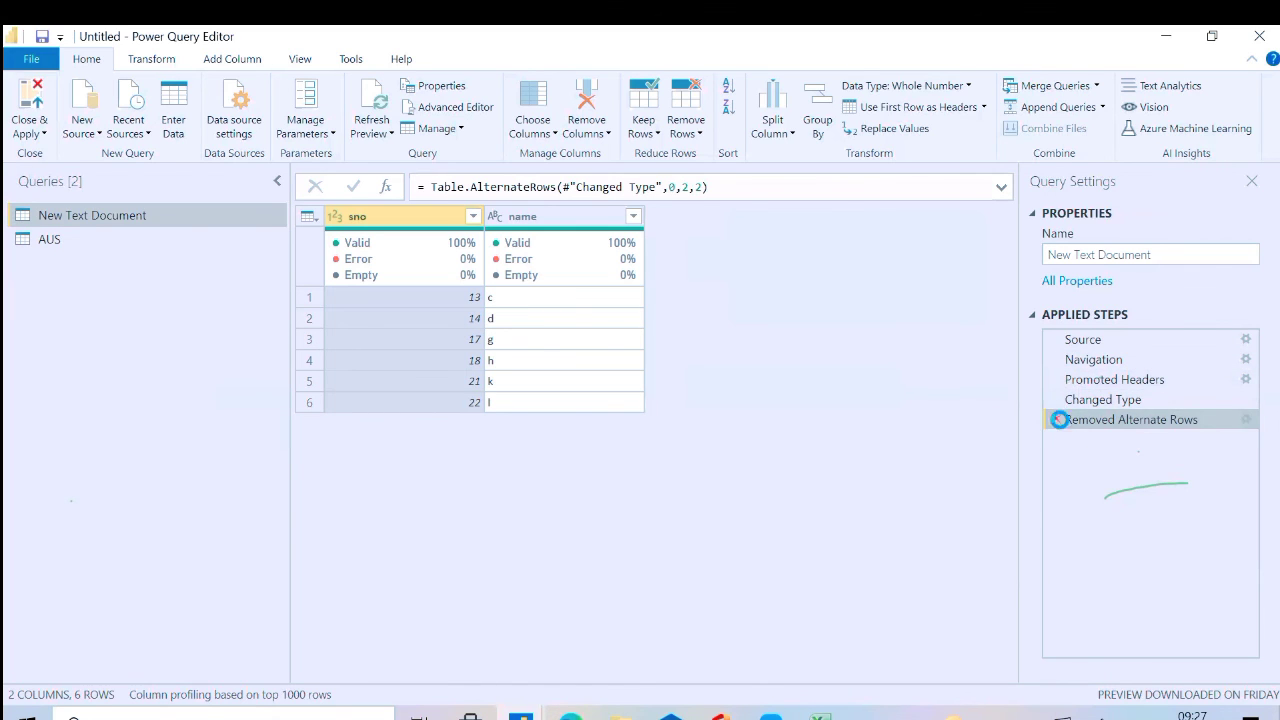
left_click(1055, 419)
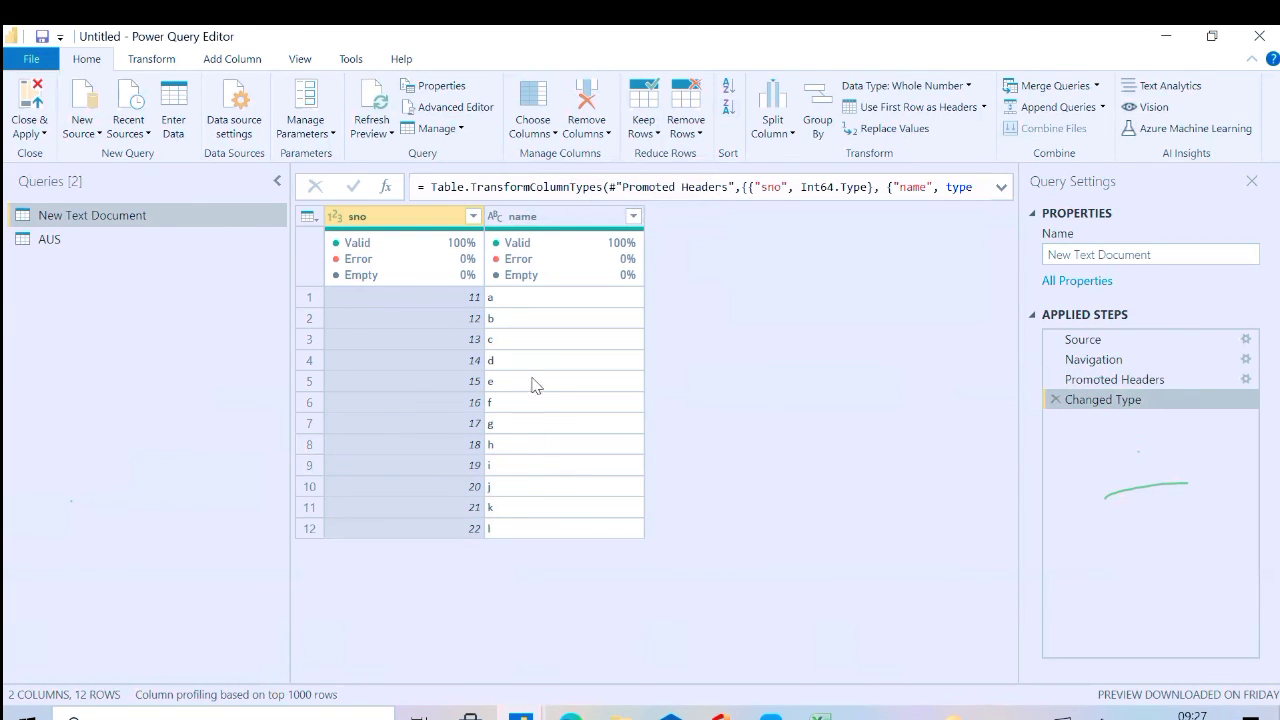
Sort the AUS query by SALESORDERID, first in ascending and finally in descending order
left_click(152, 239)
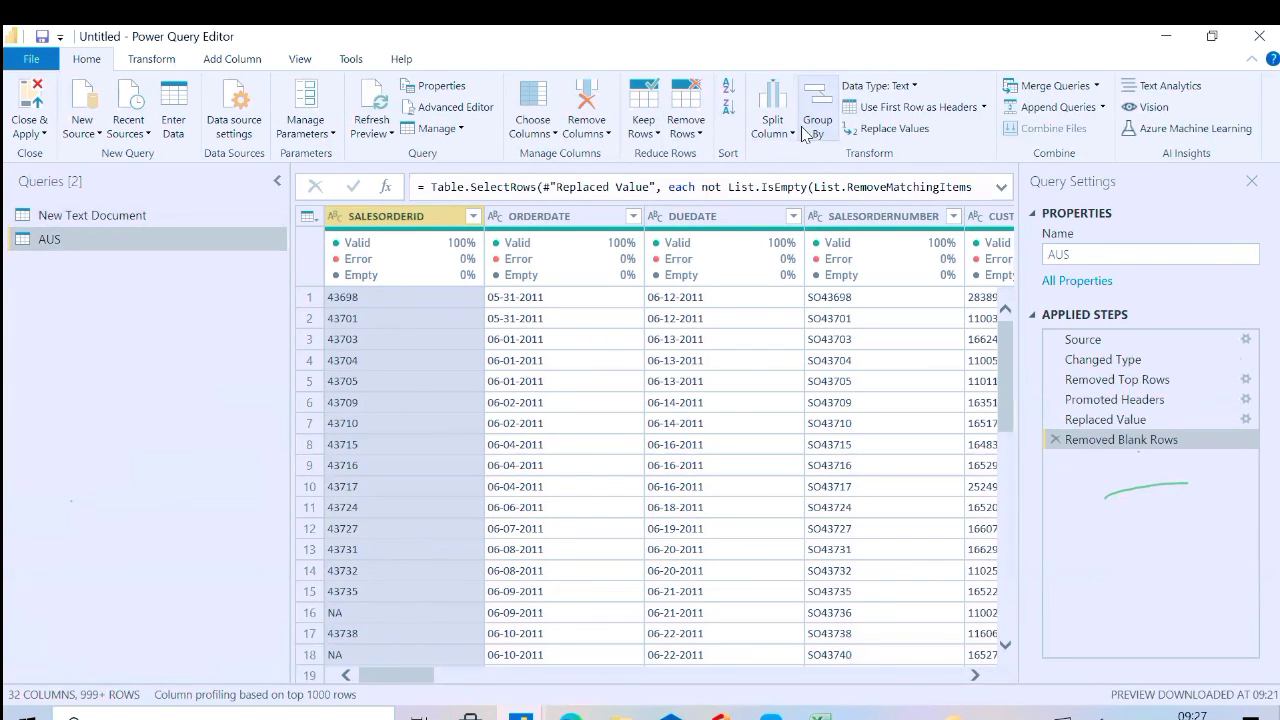
left_click(728, 92)
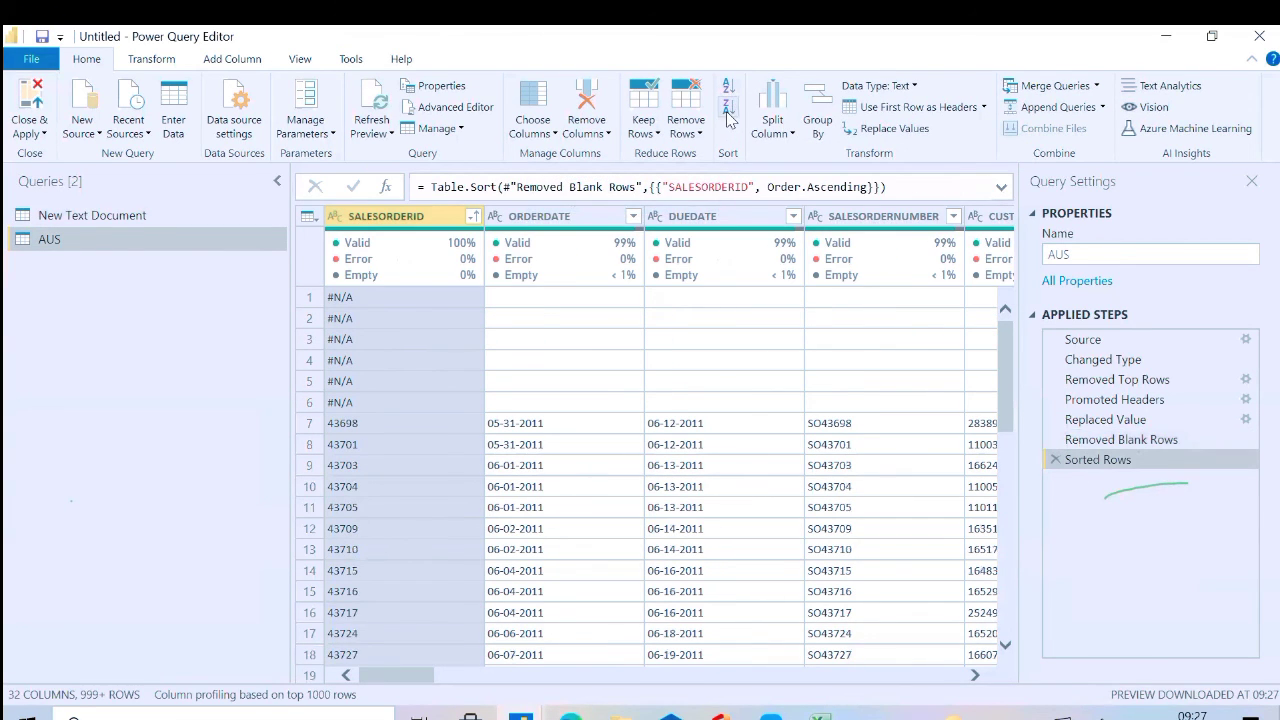
left_click(727, 108)
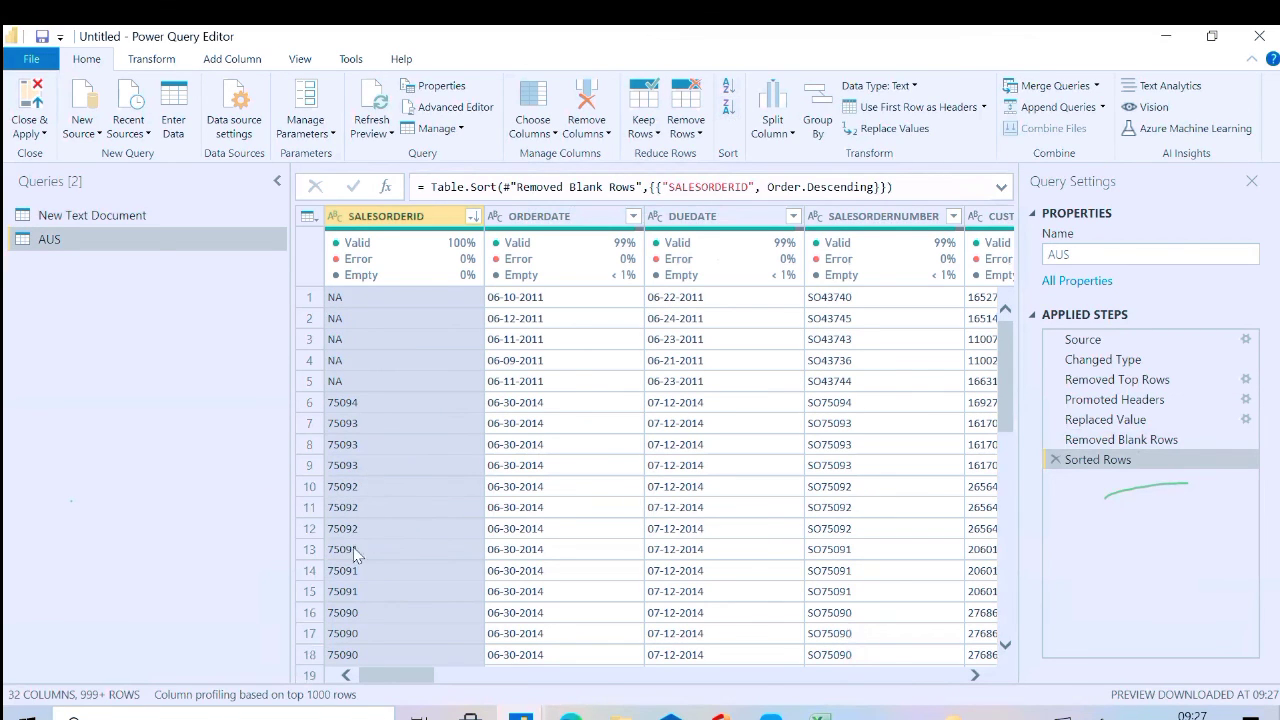
Add a secondary sort on ORDERDATE in the AUS query, first ascending and finally descending
left_click(546, 220)
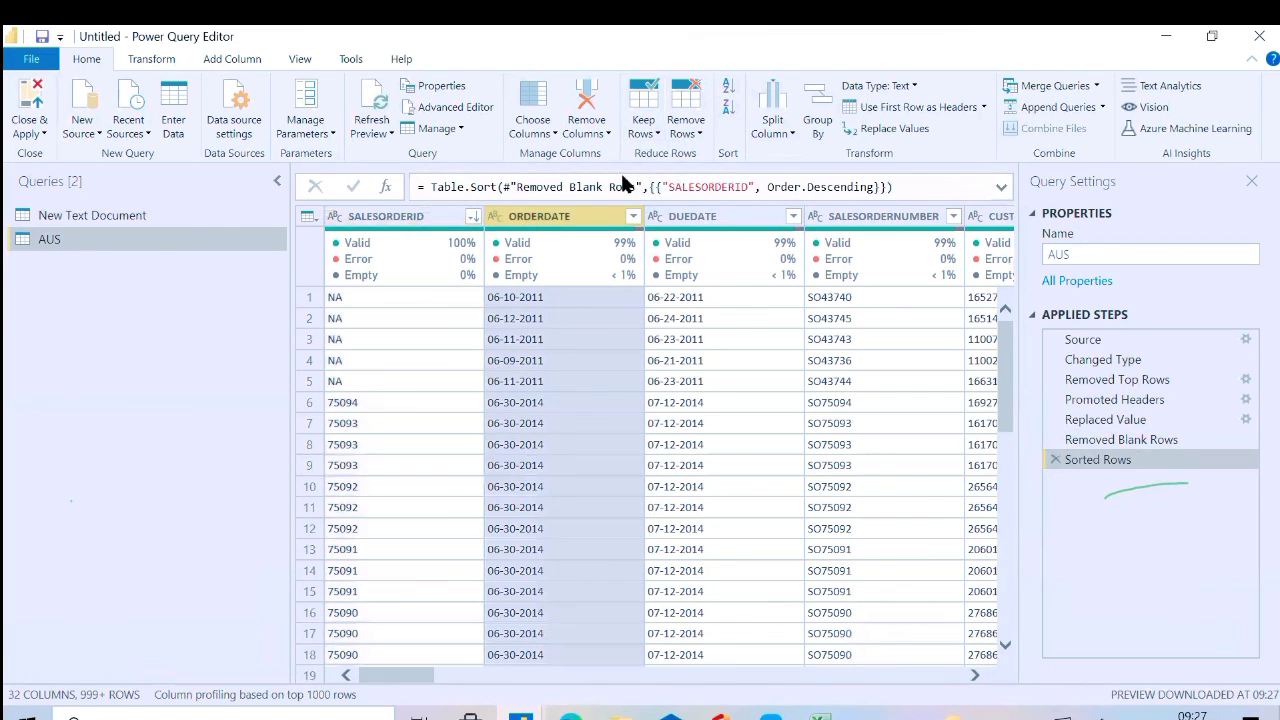
left_click(729, 95)
left_click(728, 105)
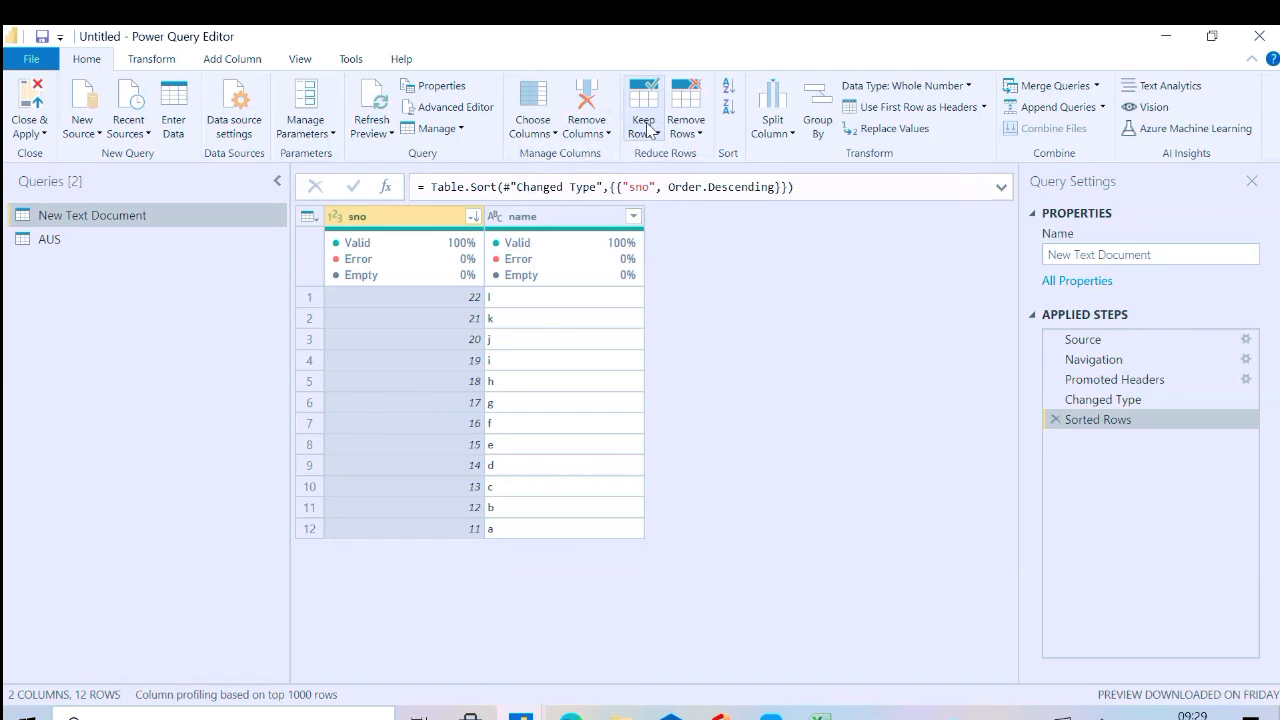
Try keeping 2 rows from row 2 of the sorted New Text Document query, review the range settings, and delete the resulting applied step
left_click(644, 131)
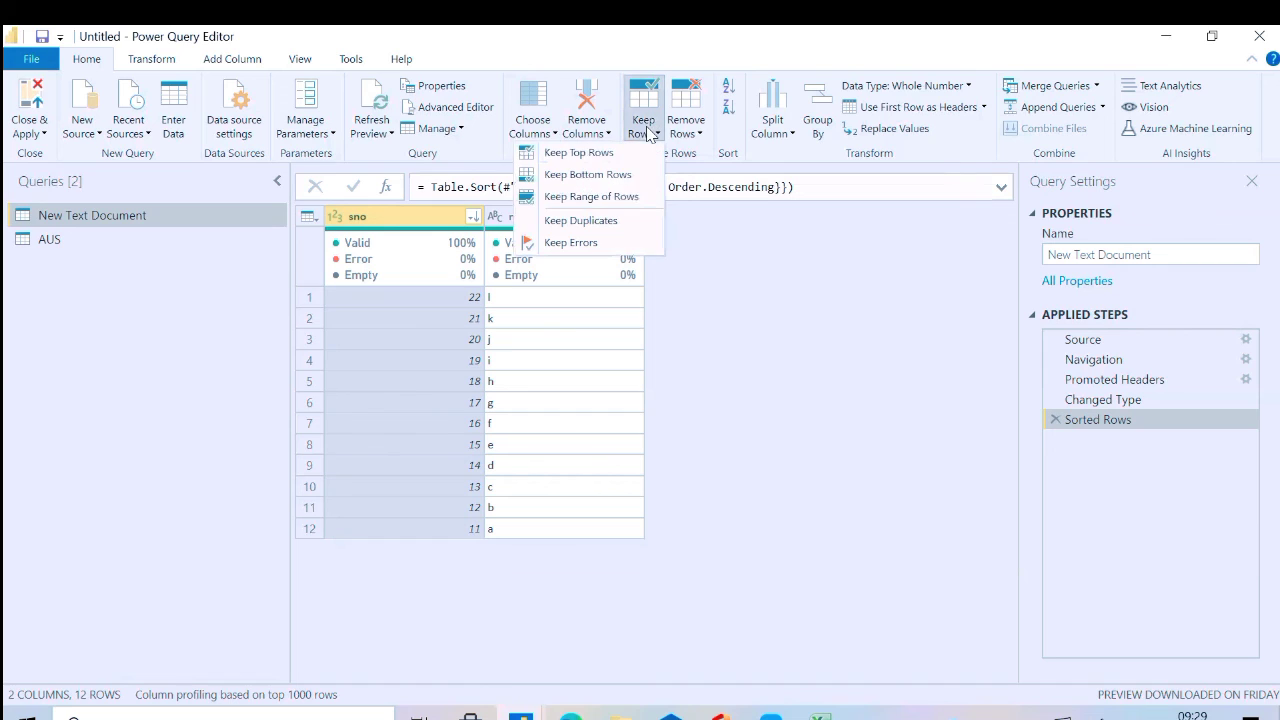
left_click(620, 198)
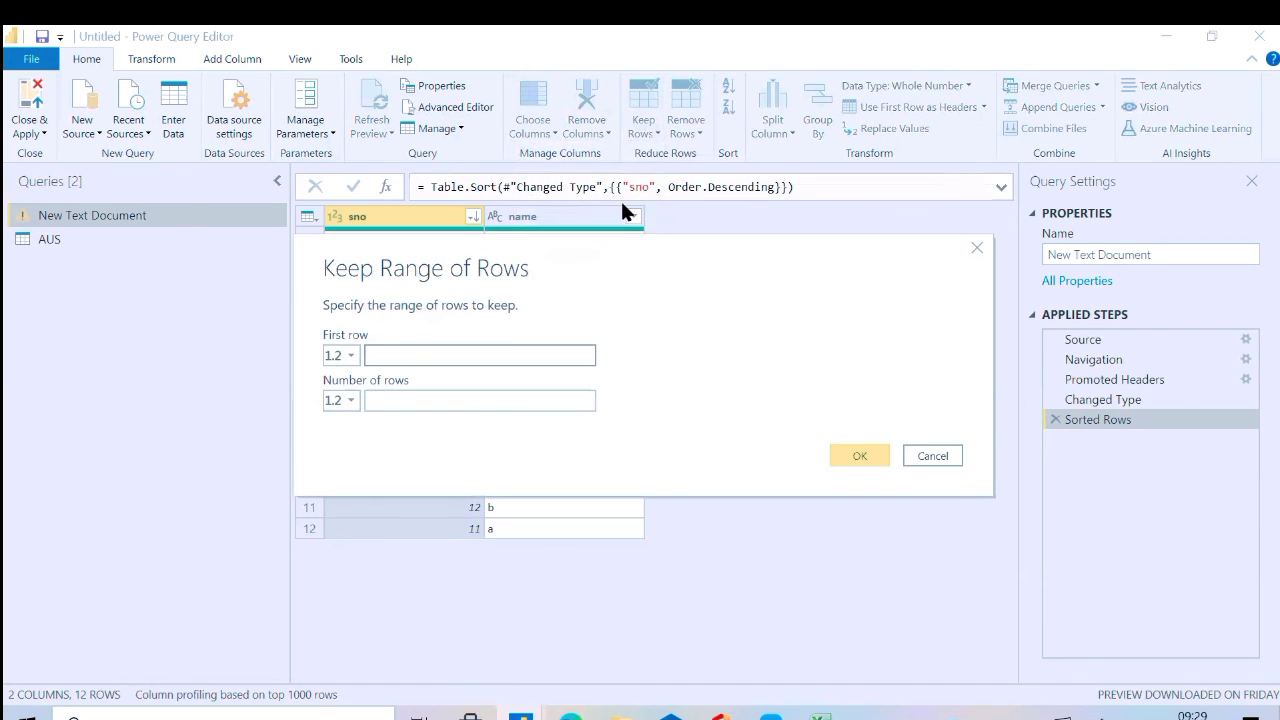
left_click(396, 357)
type("2")
left_click(382, 401)
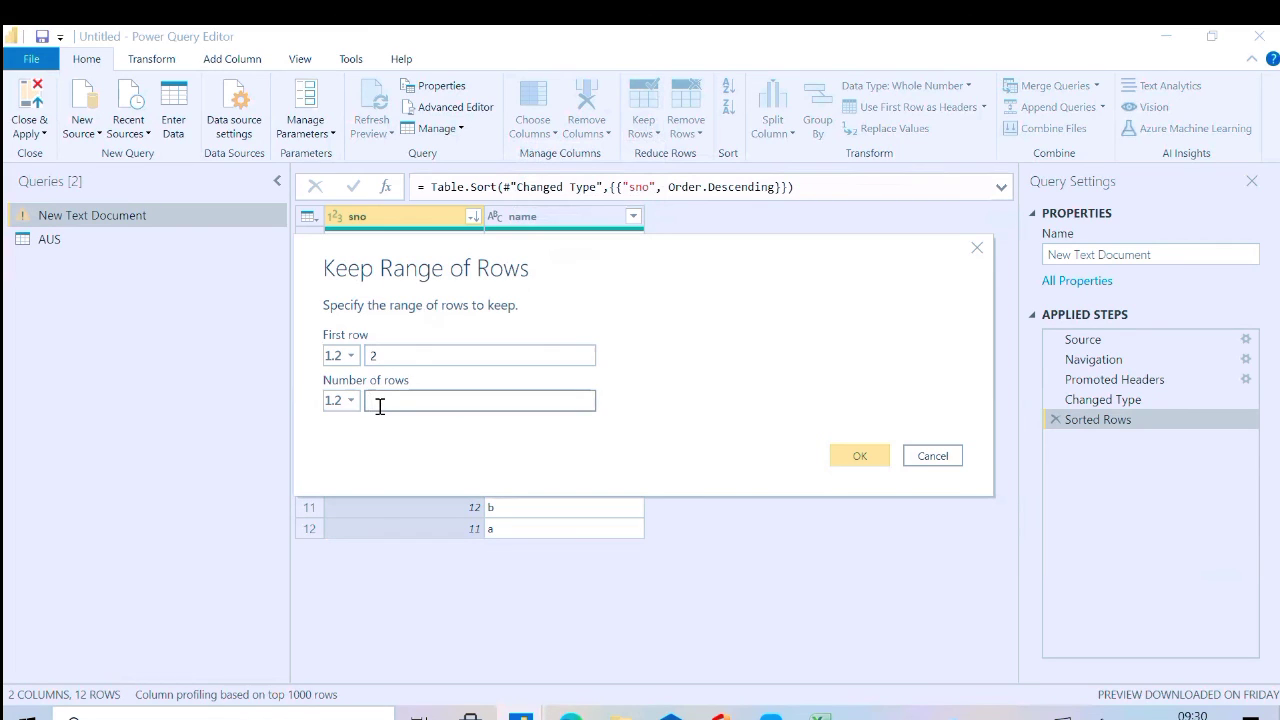
type("2")
left_click(860, 456)
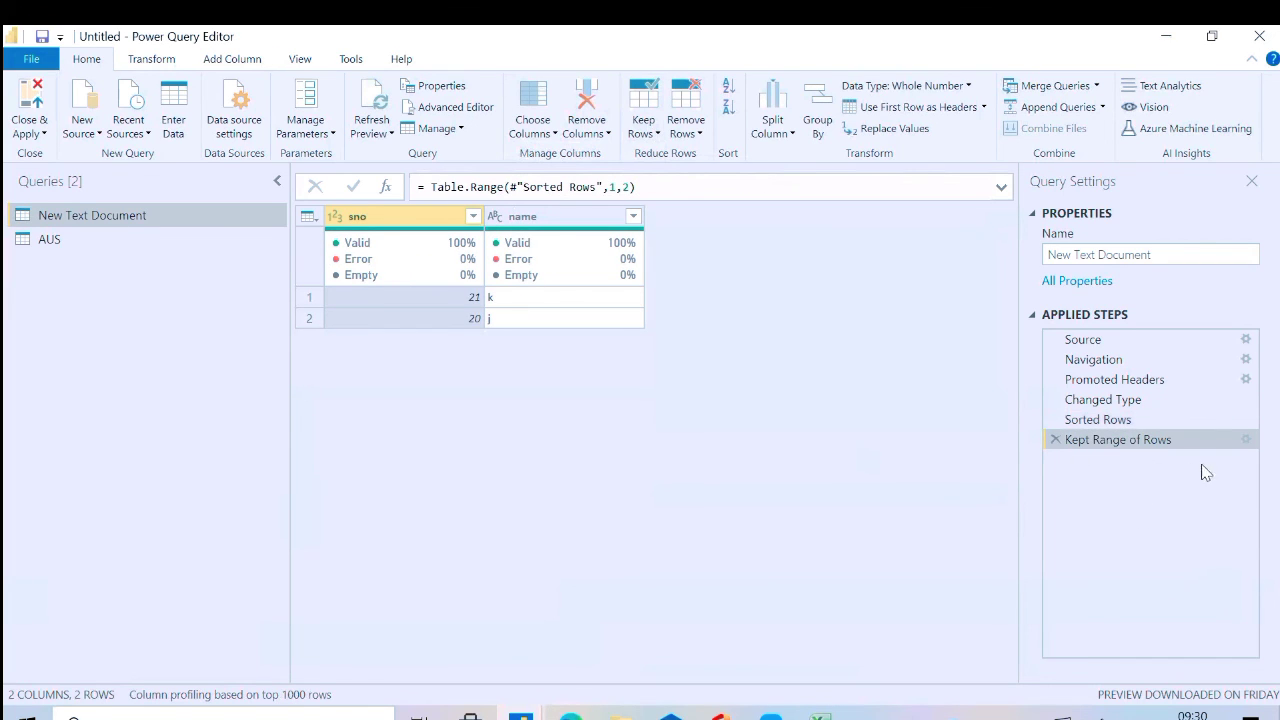
left_click(1245, 440)
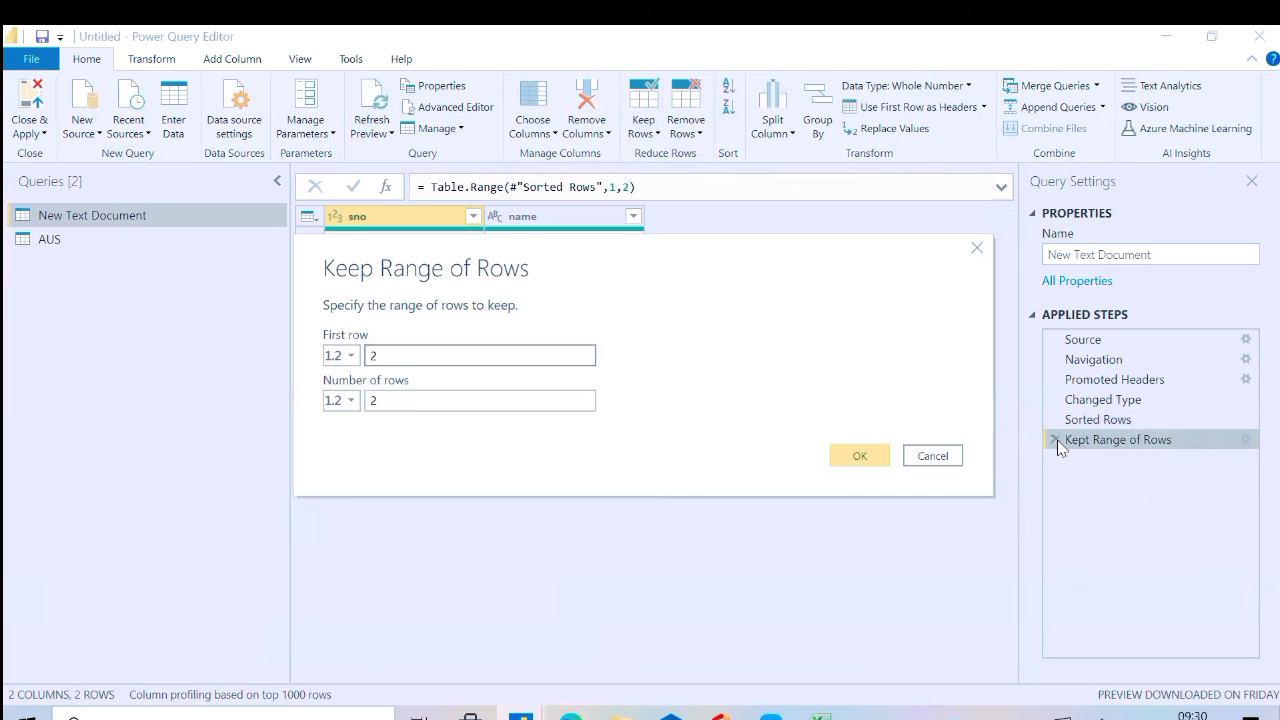
left_click(963, 456)
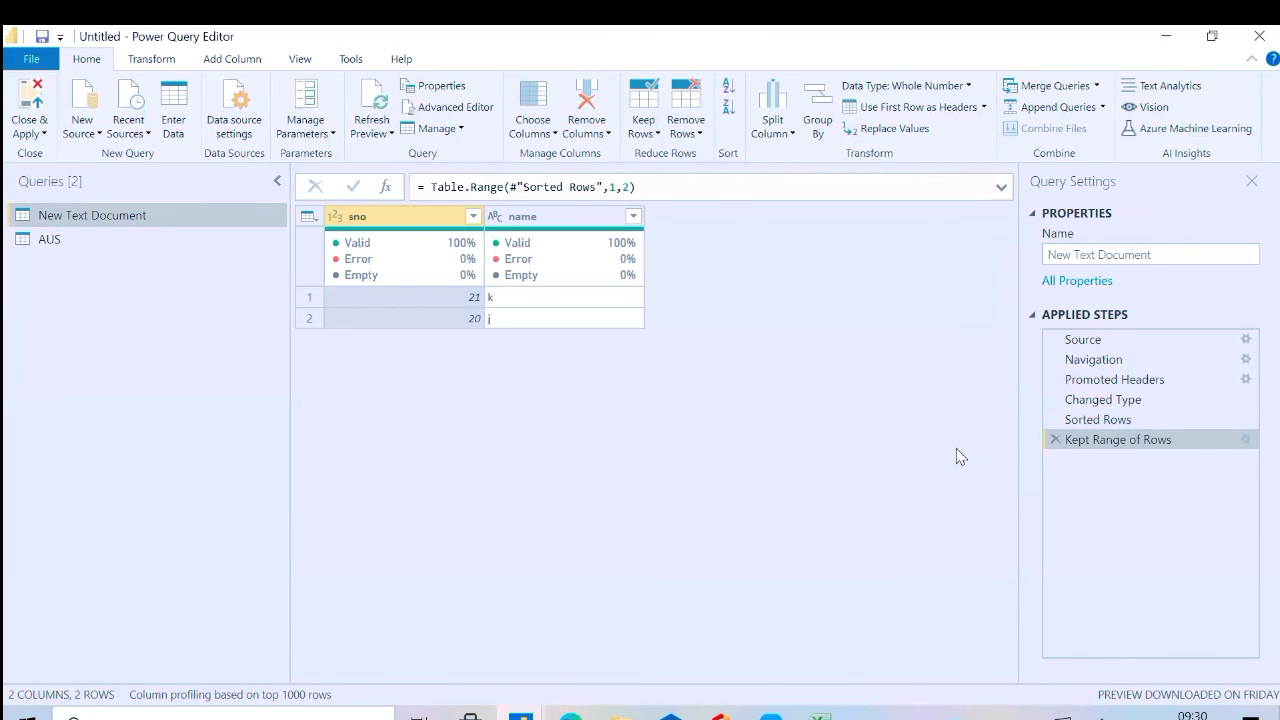
left_click(1055, 440)
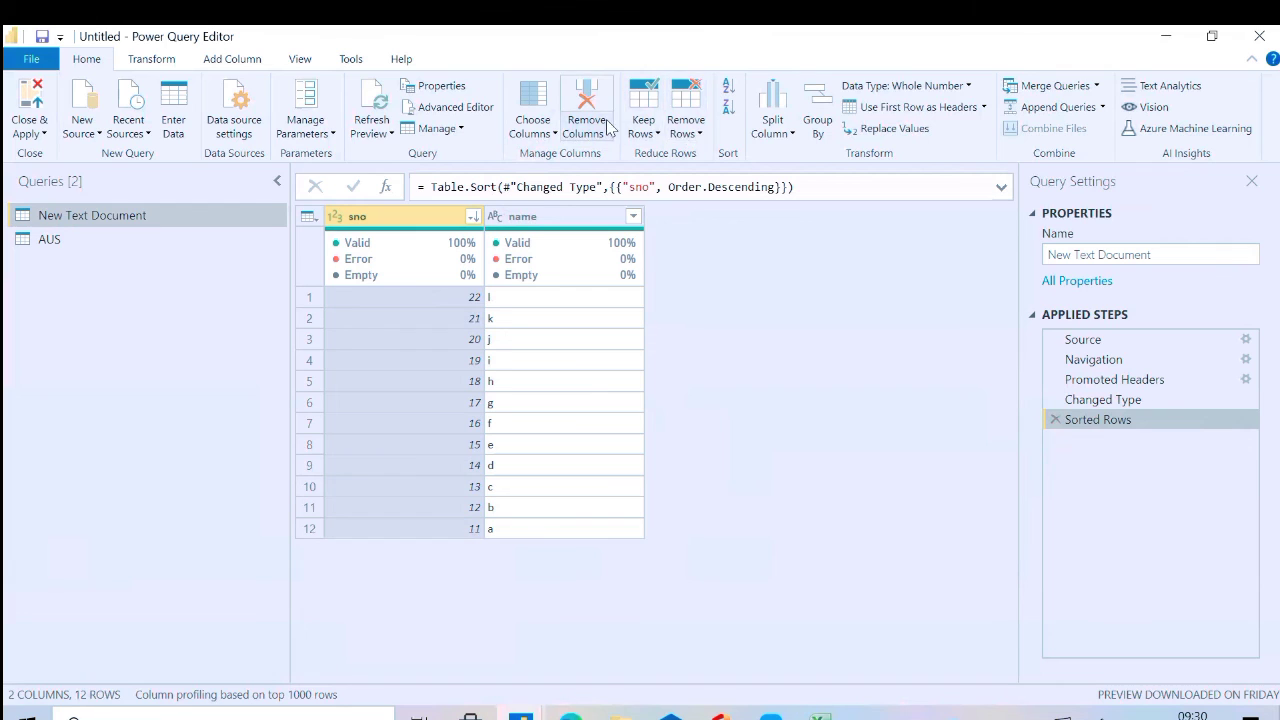
Keep a range of rows in the sorted New Text Document query with first row 2 and 2 rows
left_click(645, 130)
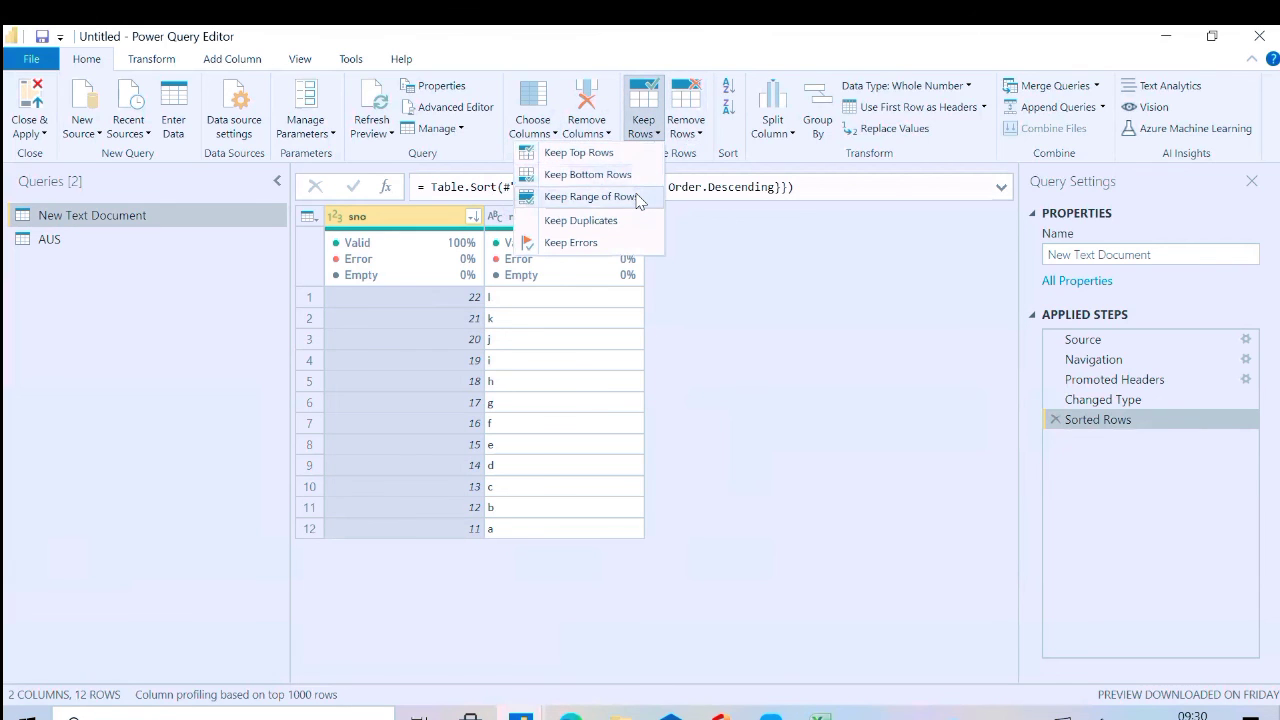
left_click(638, 197)
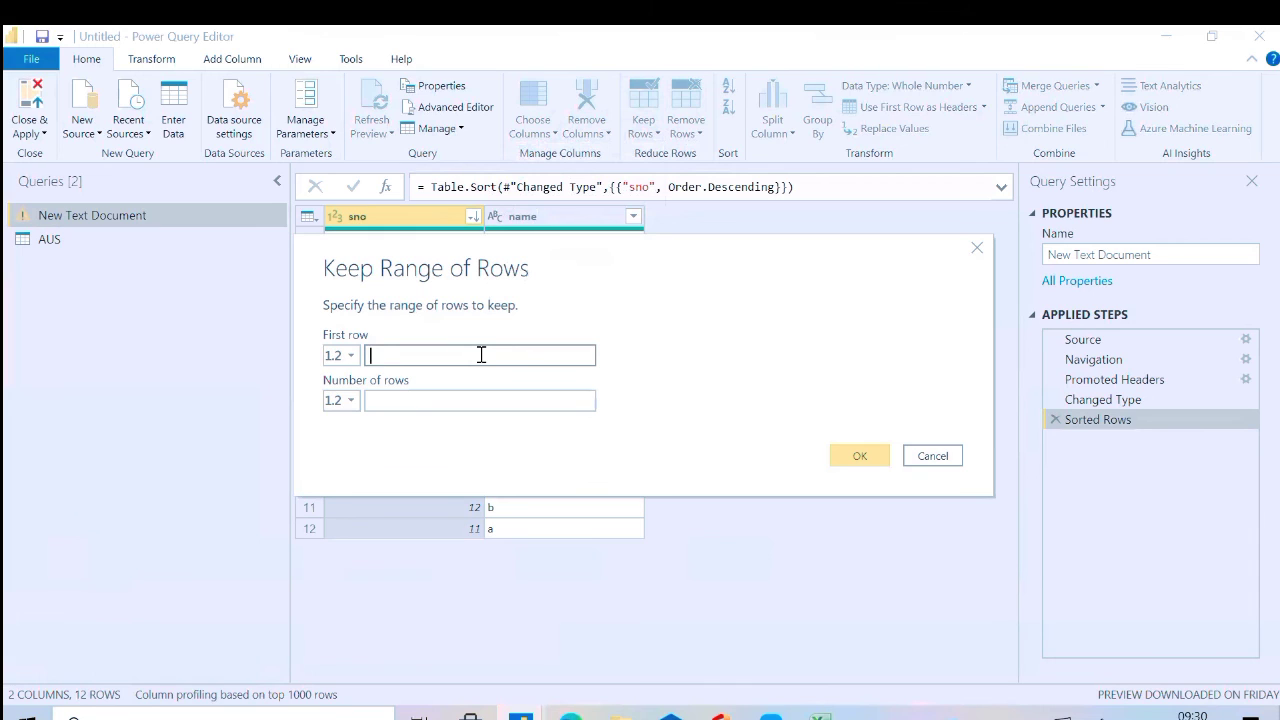
left_click(459, 402)
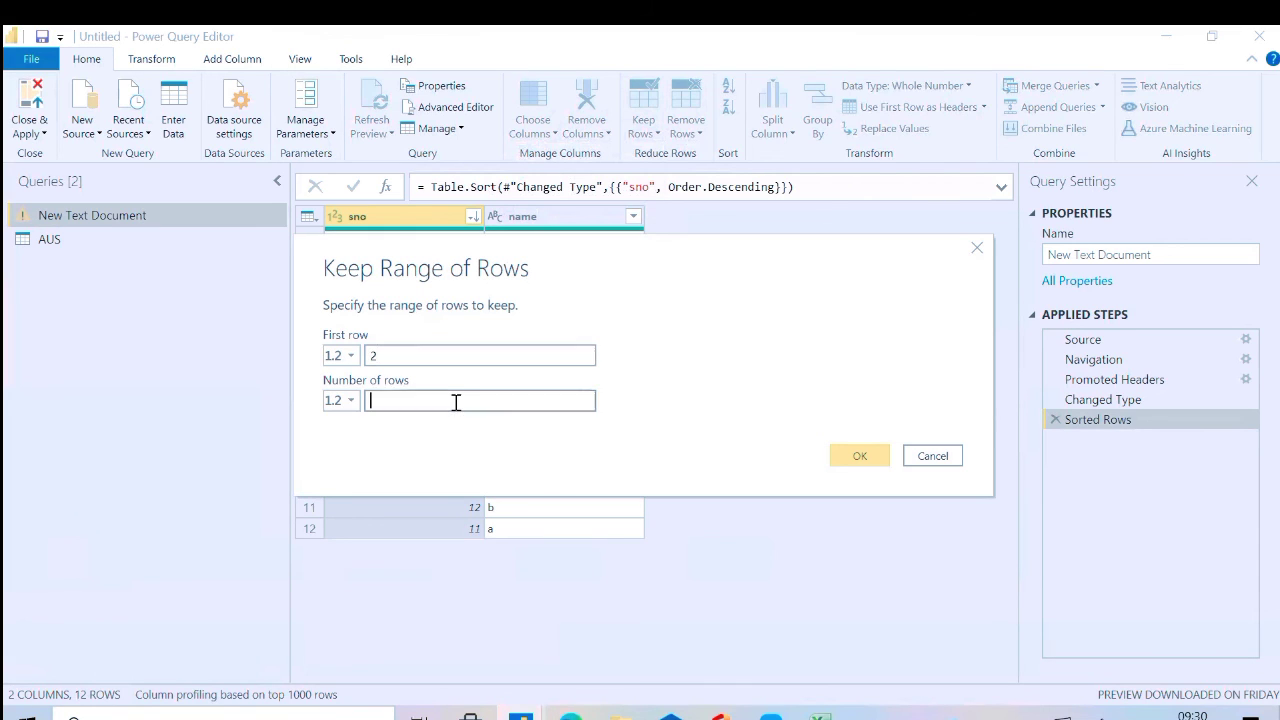
type("2")
left_click(853, 455)
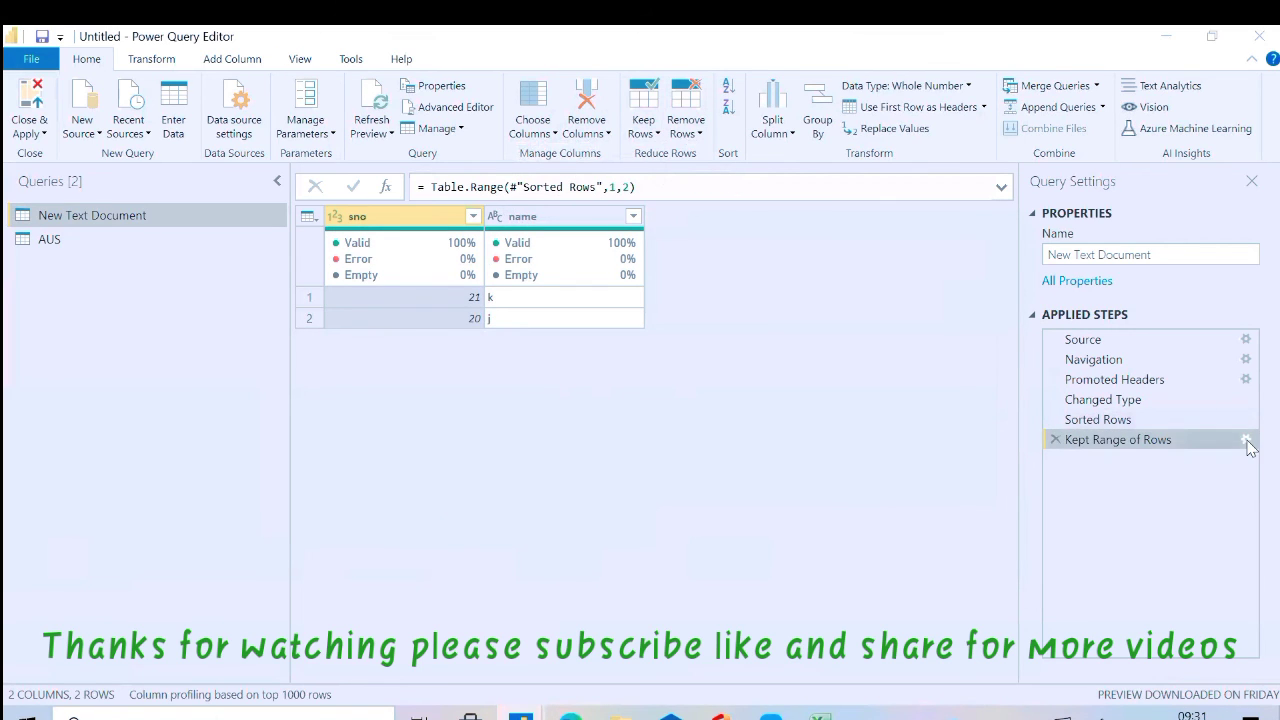
Edit the Kept Range of Rows applied step and set its number of rows to 3
left_click(1247, 442)
left_click(490, 398)
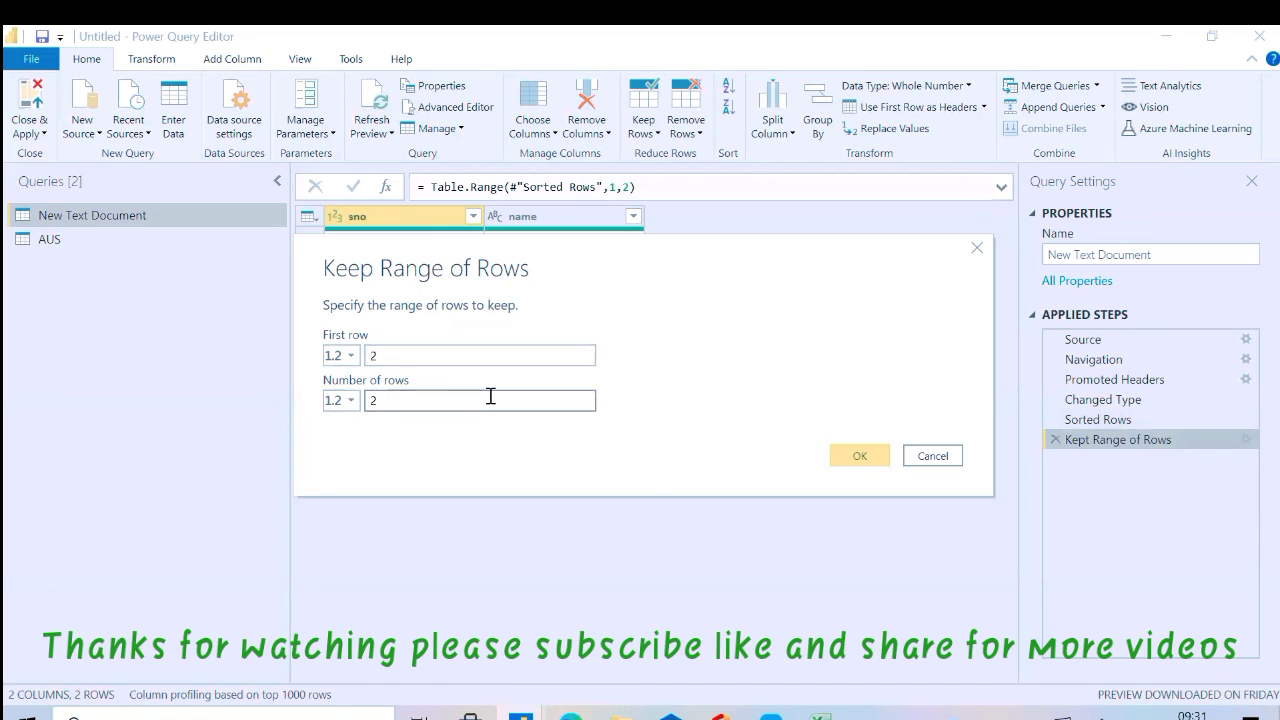
key("BackSpace")
type("3")
left_click(852, 462)
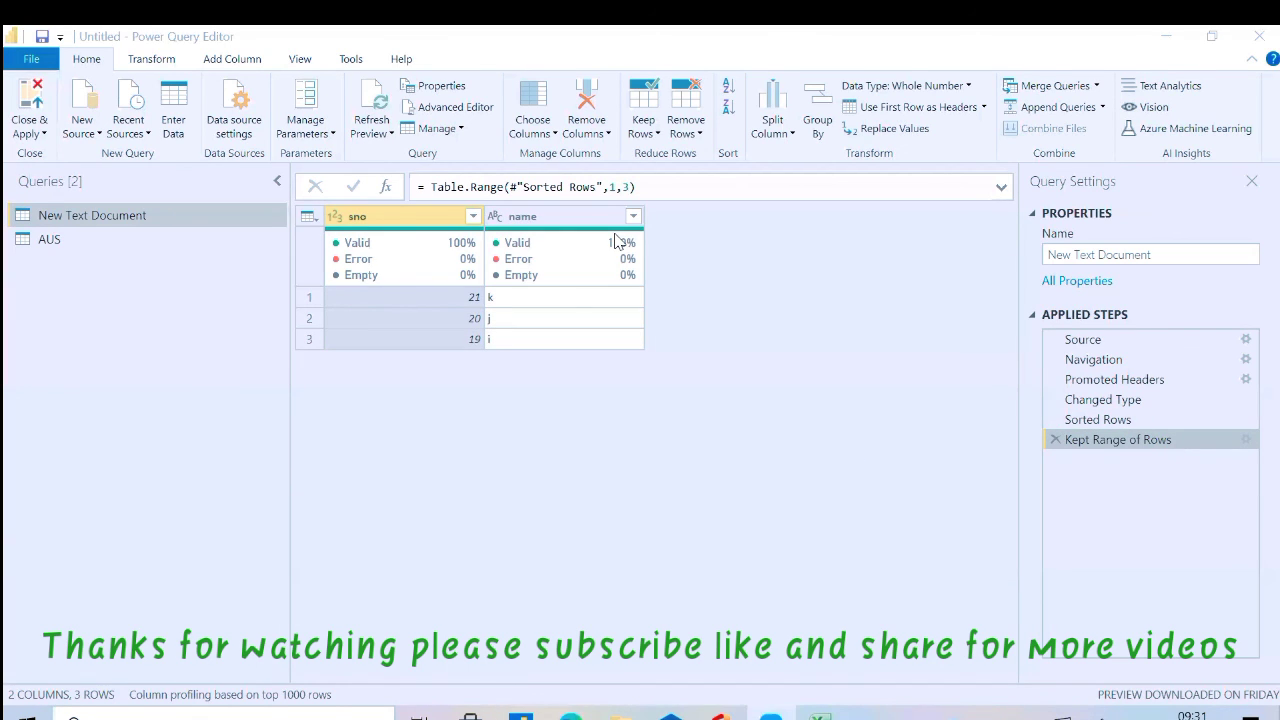